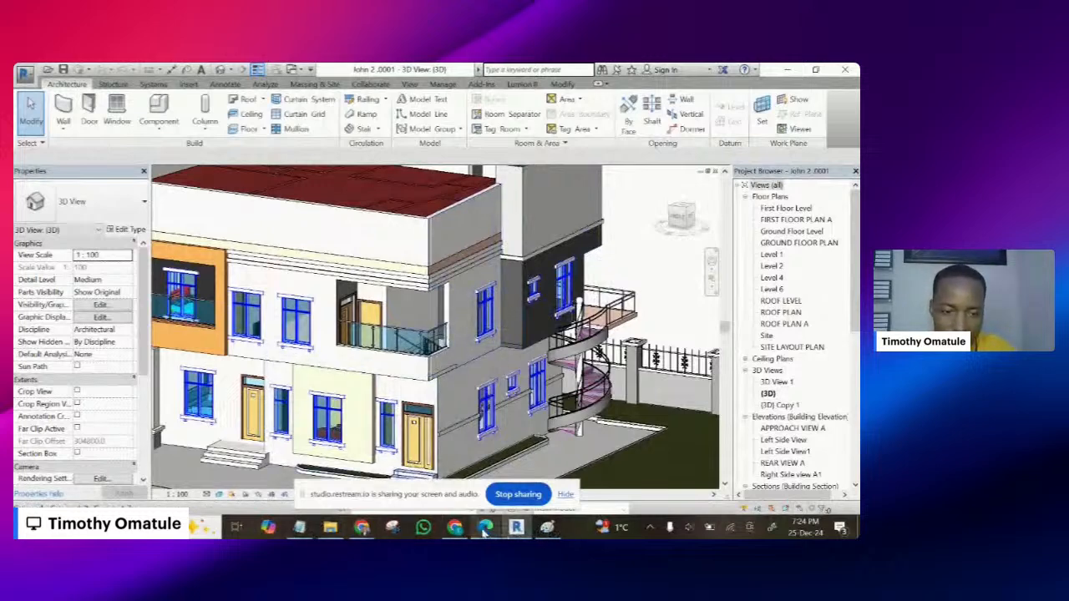
- Examine the reference house photo in Paint, then return to Revit and inspect the corner balcony in the 3D view
click(547, 527)
scroll(116, 325, down, 3)
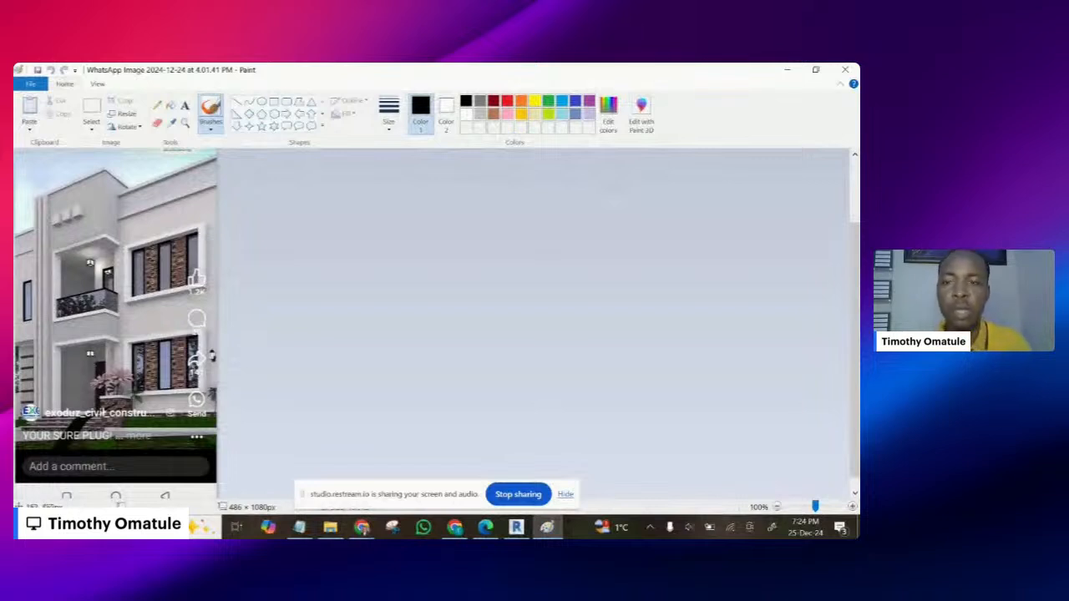
click(516, 528)
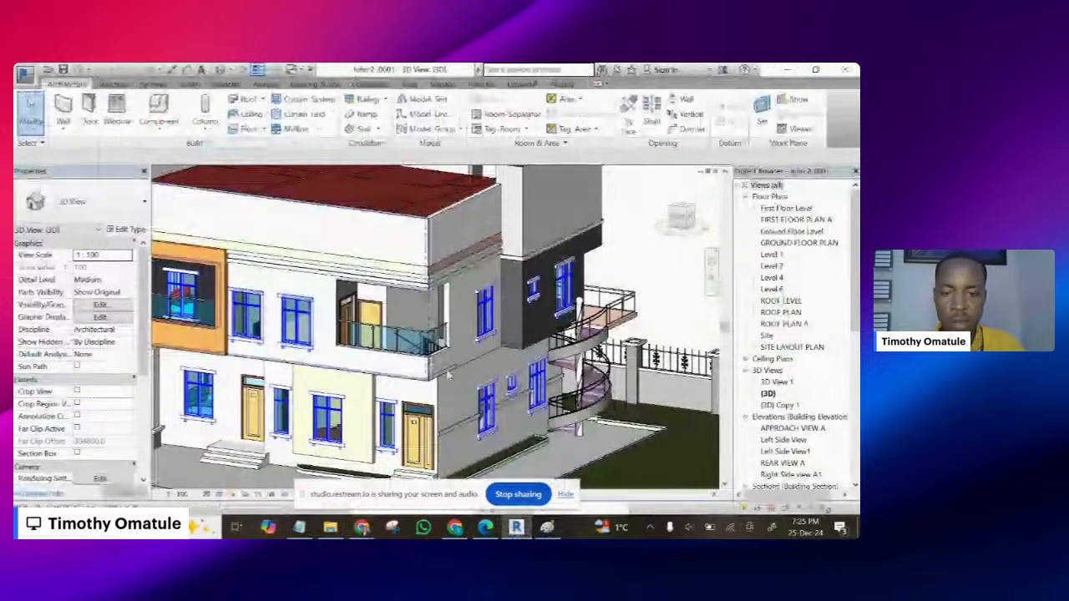
shift+middle_drag(449, 376, 415, 331)
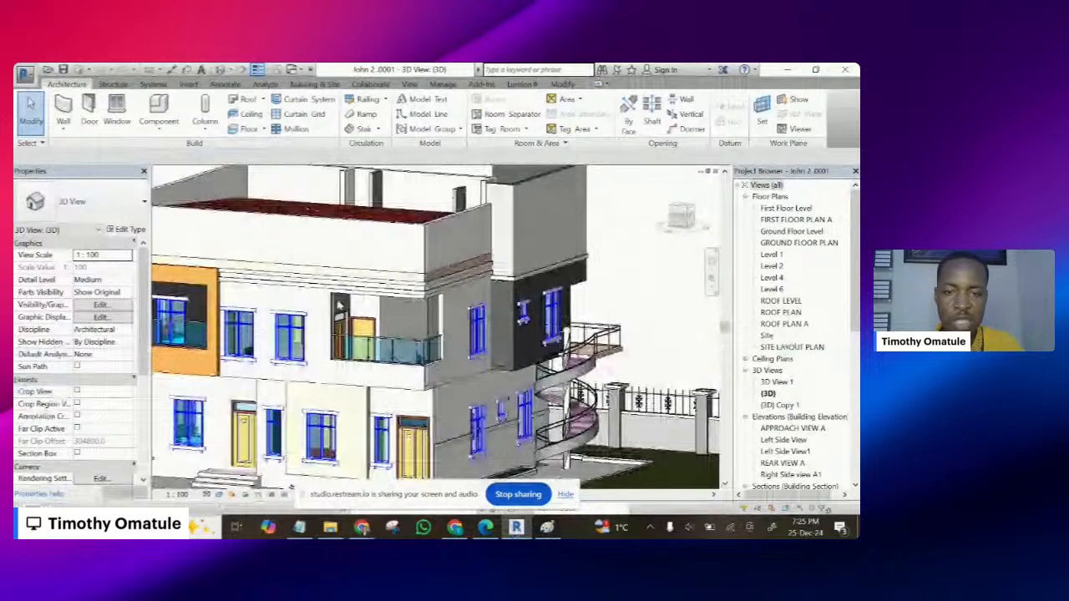
scroll(440, 357, up, 3)
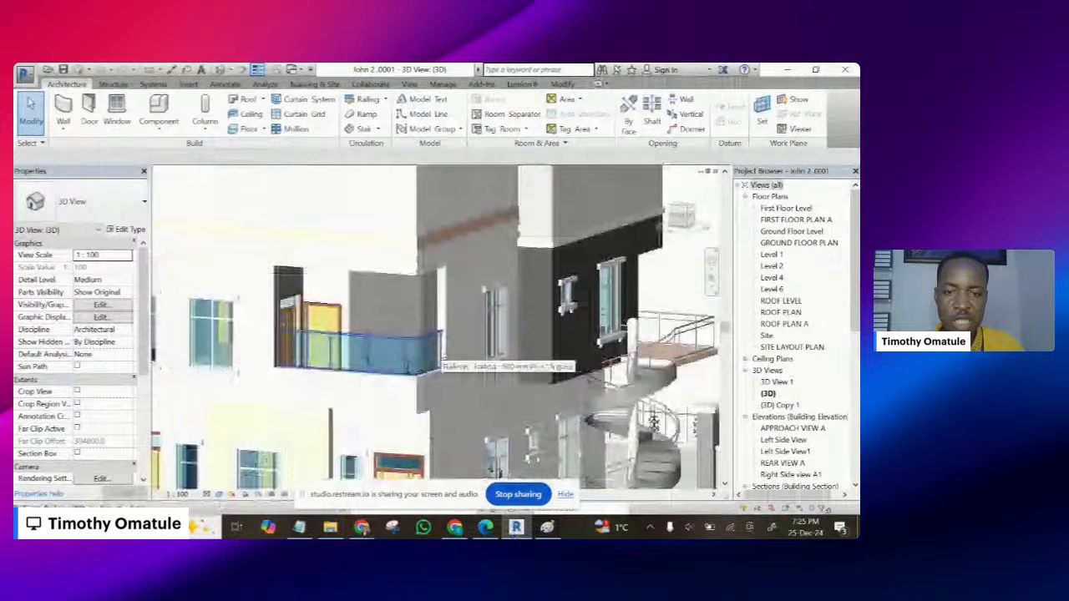
scroll(455, 361, down, 3)
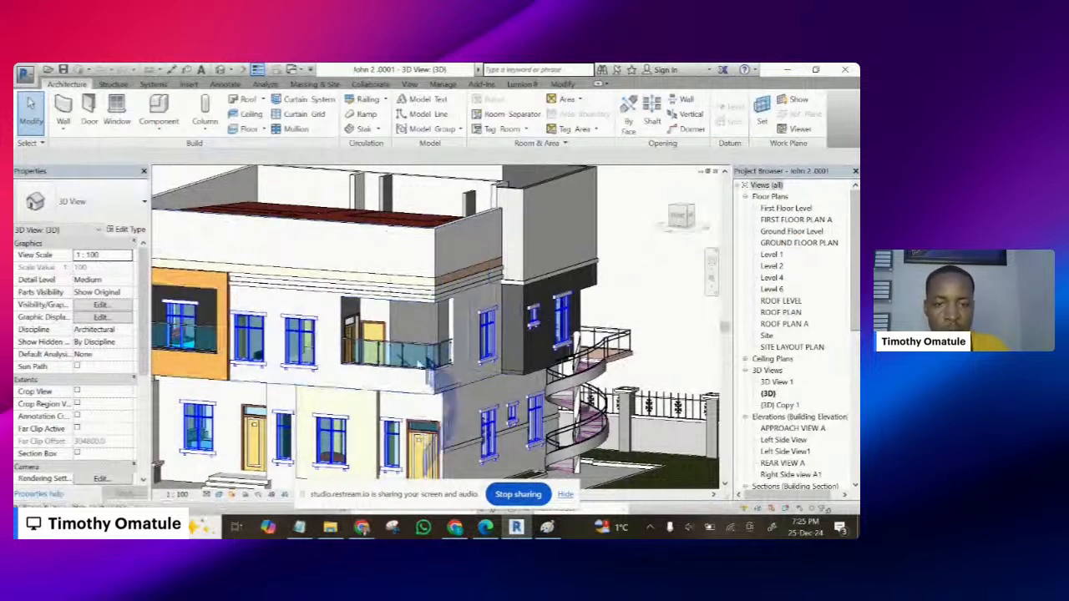
- Open the FIRST FLOOR PLAN A view at the corner balcony beside the staircase
click(782, 220)
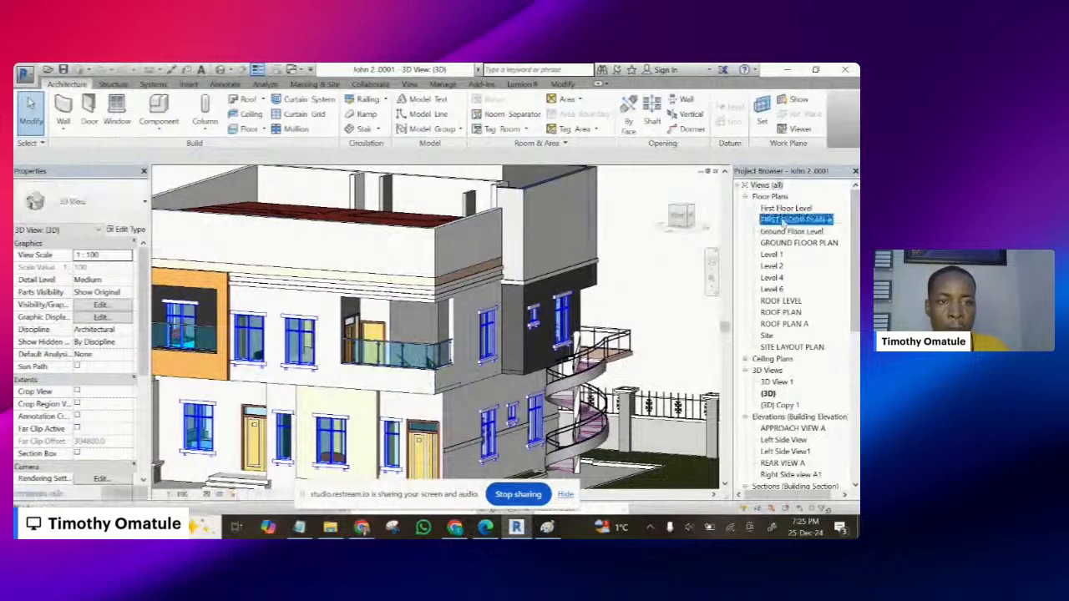
double_click(783, 219)
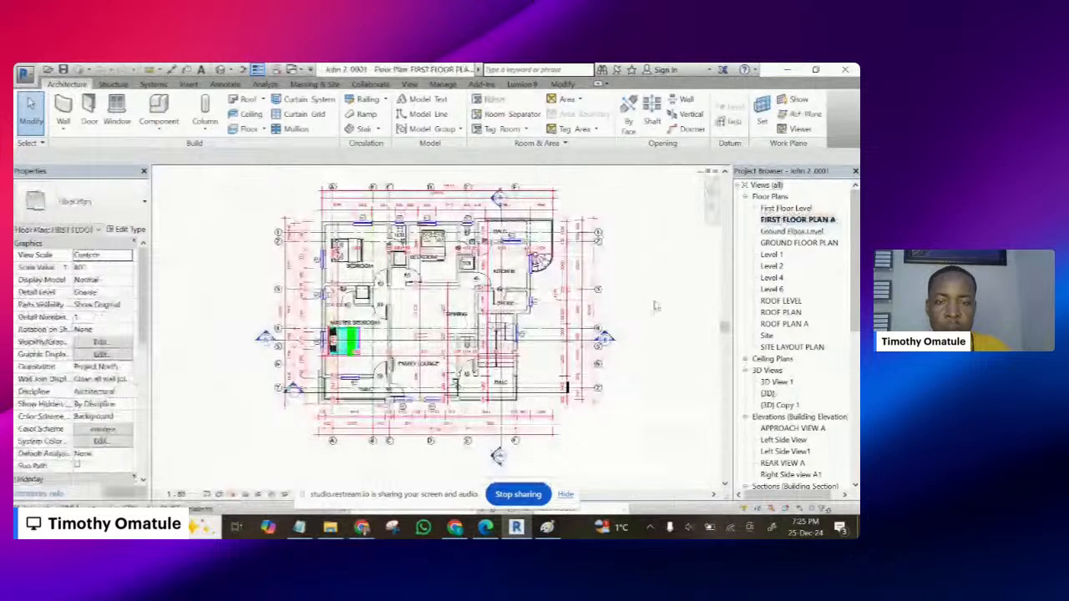
scroll(523, 414, up, 3)
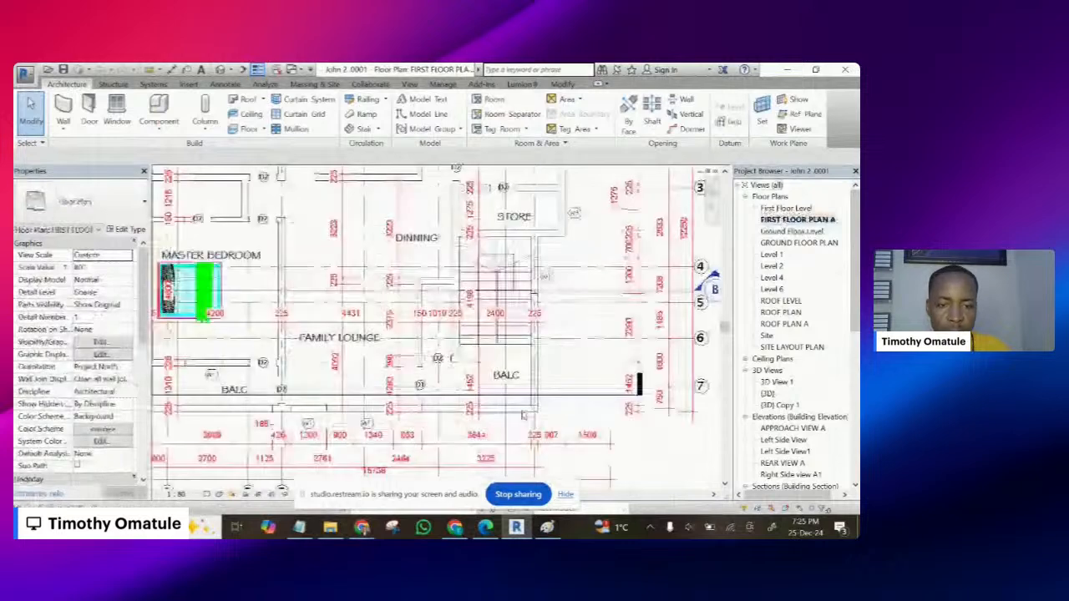
scroll(523, 415, up, 4)
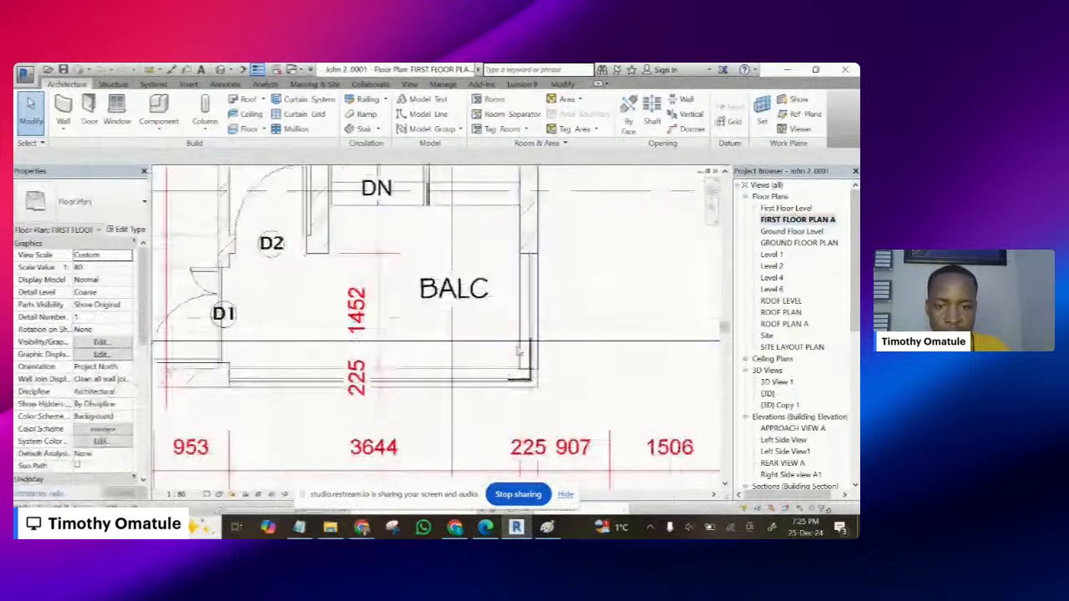
scroll(518, 353, down, 2)
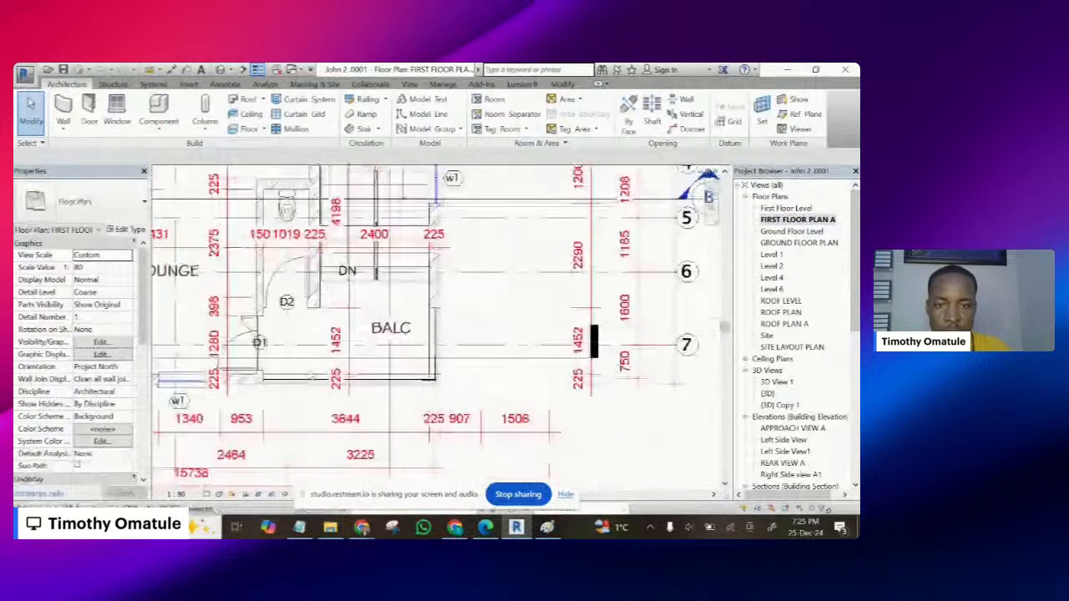
scroll(363, 346, down, 3)
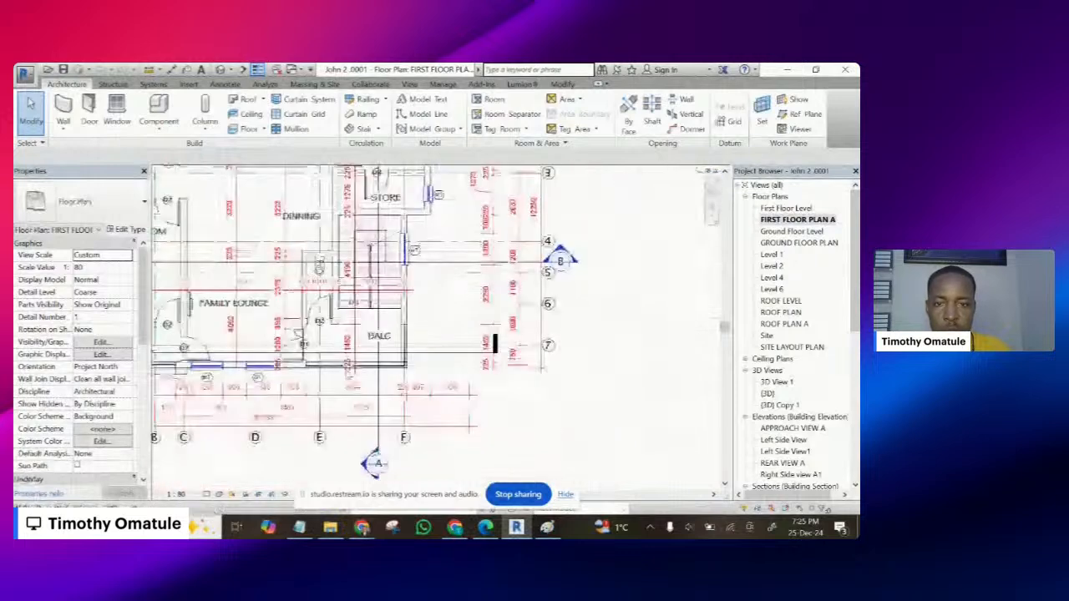
scroll(345, 370, up, 3)
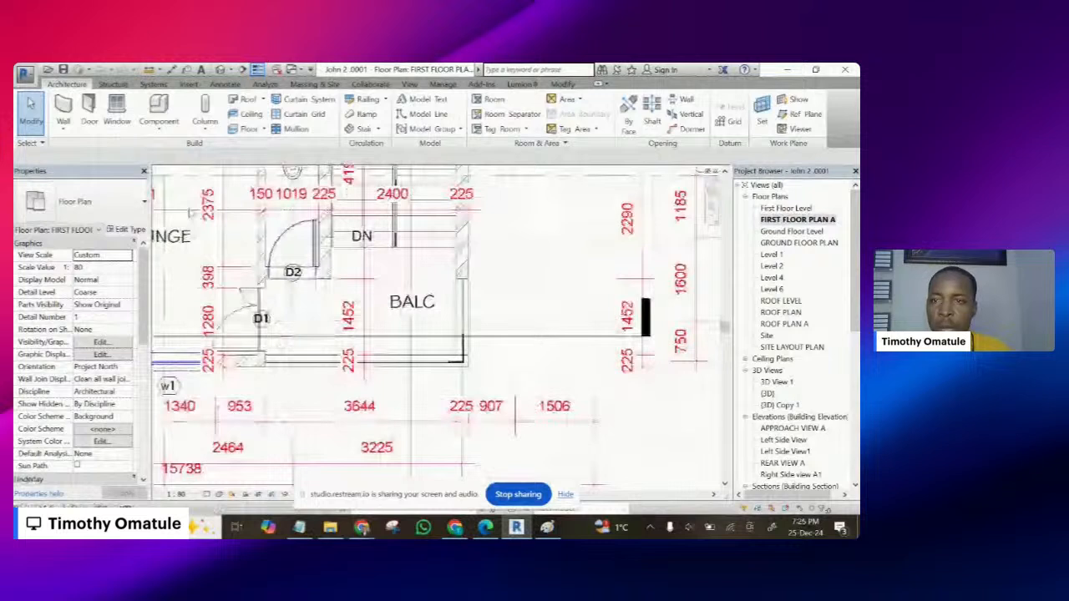
- Create an in-place model in the Casework category, keeping the default name
click(160, 132)
click(140, 180)
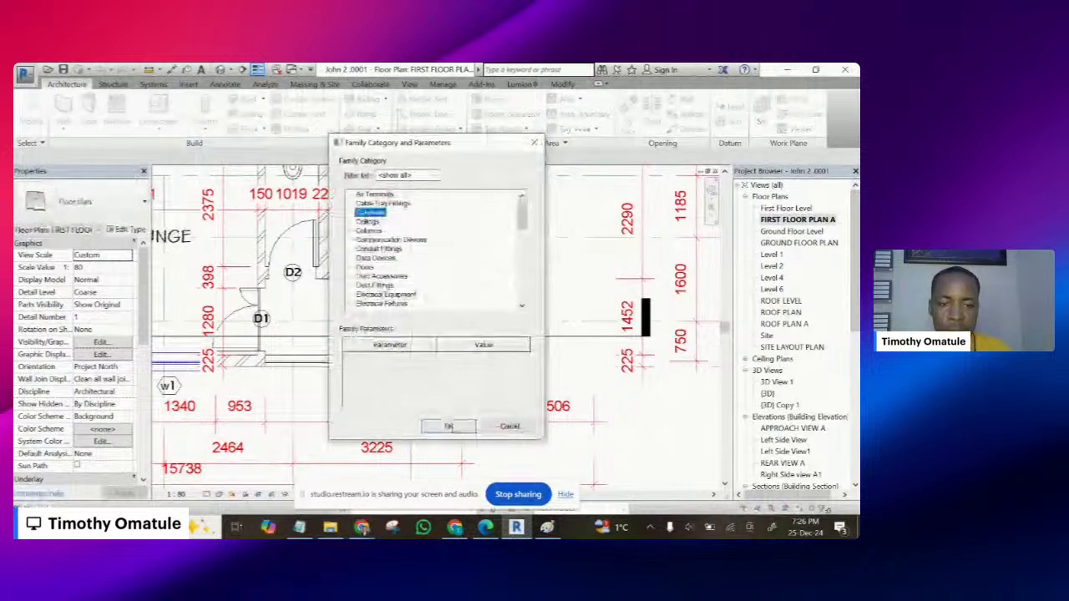
click(448, 426)
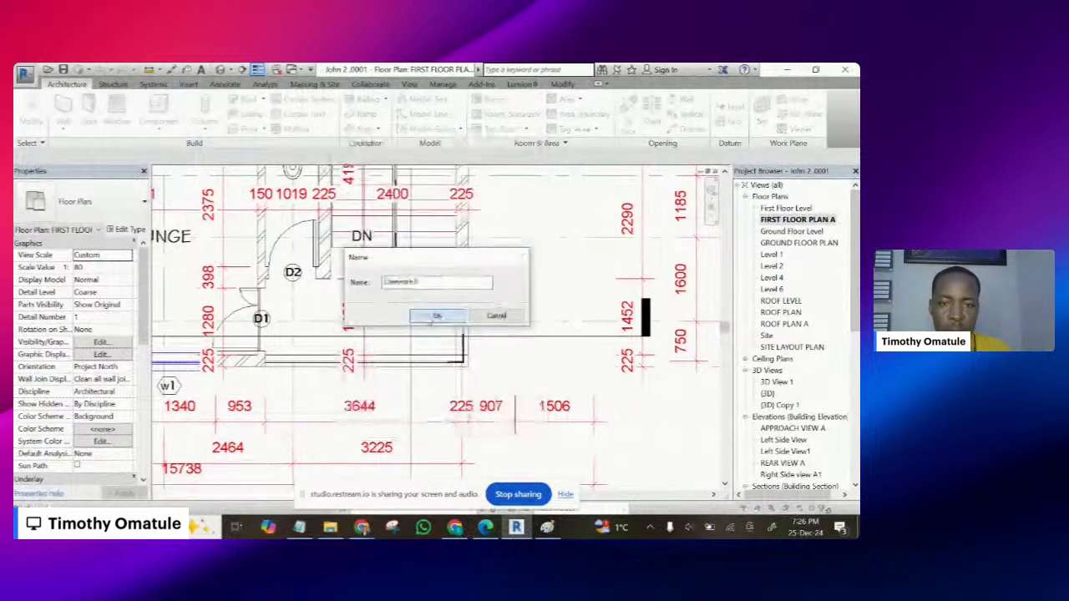
click(433, 316)
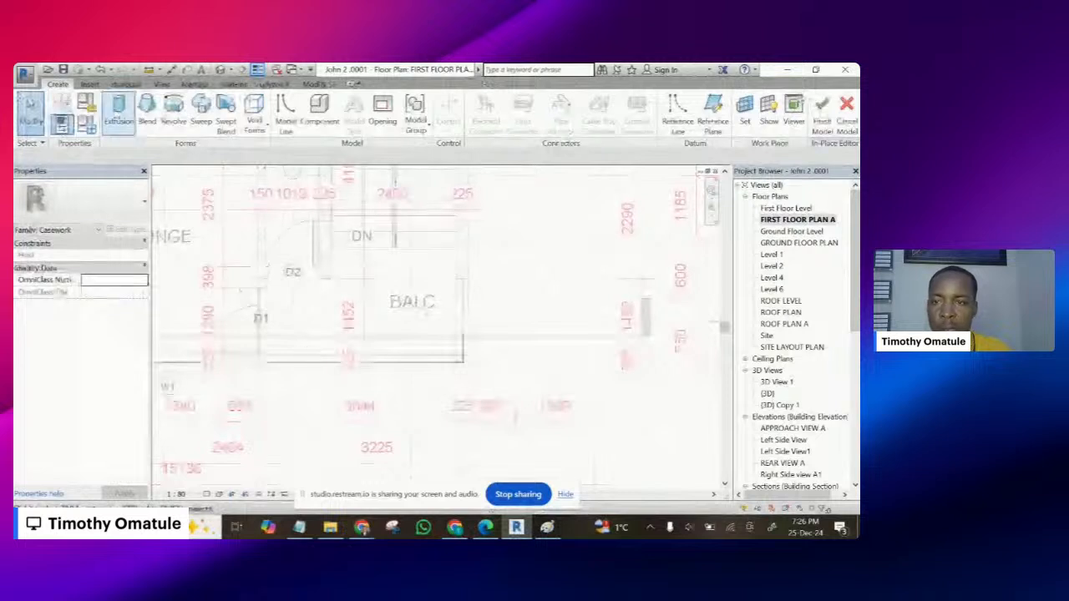
- Start an extrusion and sketch a rectangular profile around the stair-side balcony, offset 100 from its outer wall corner
click(119, 110)
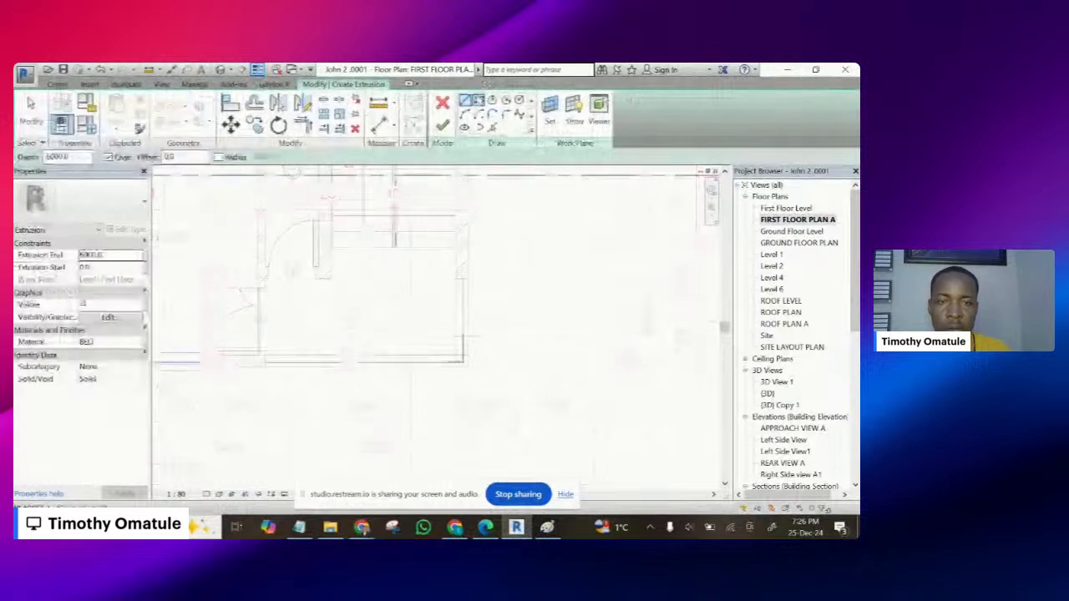
click(479, 101)
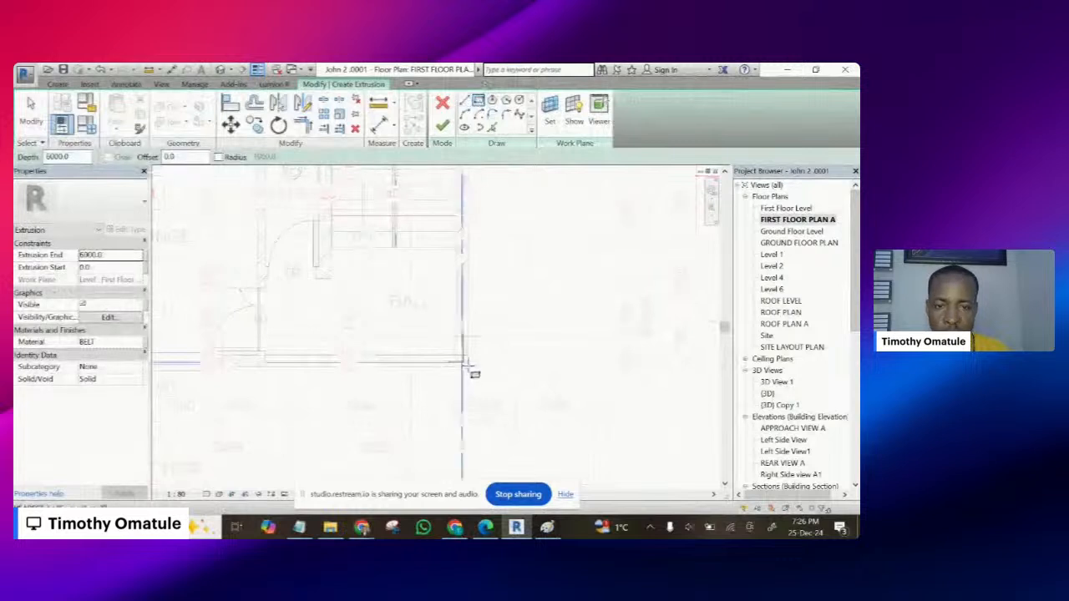
scroll(470, 365, up, 2)
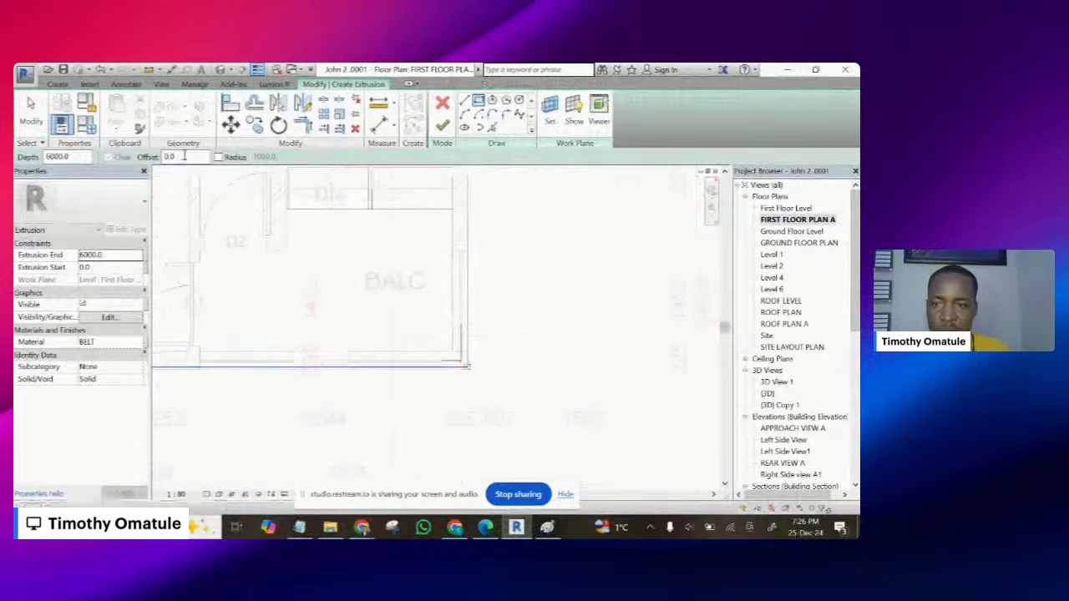
drag(183, 157, 158, 157)
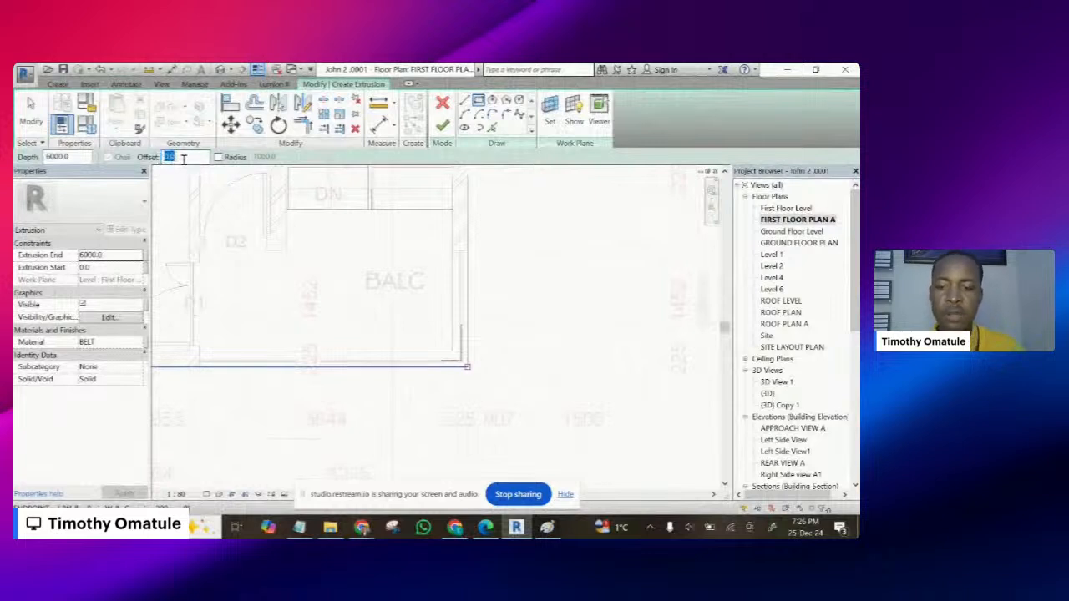
text(100)
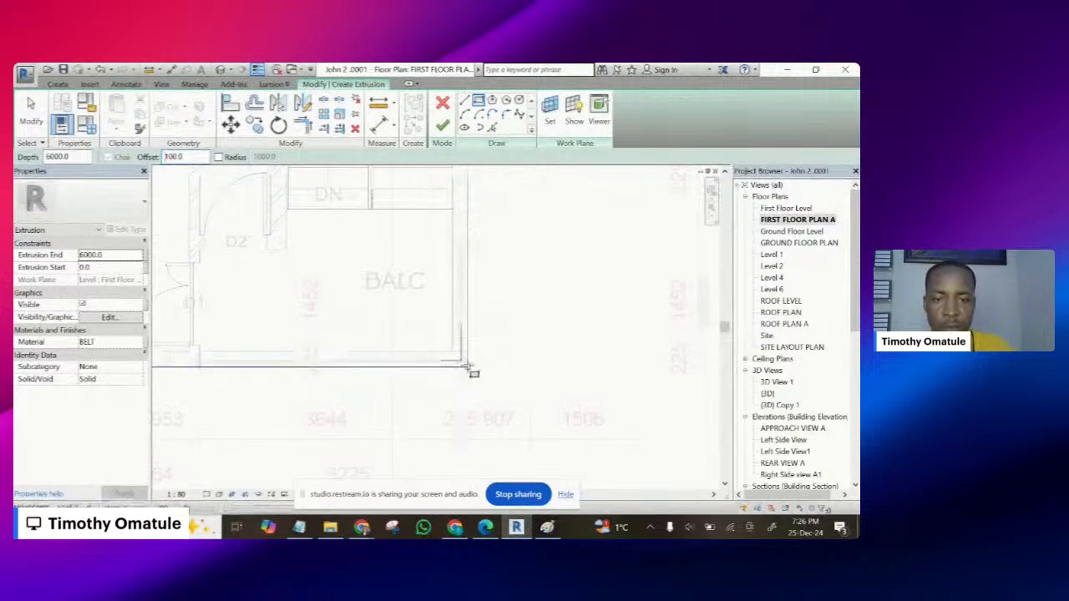
click(468, 366)
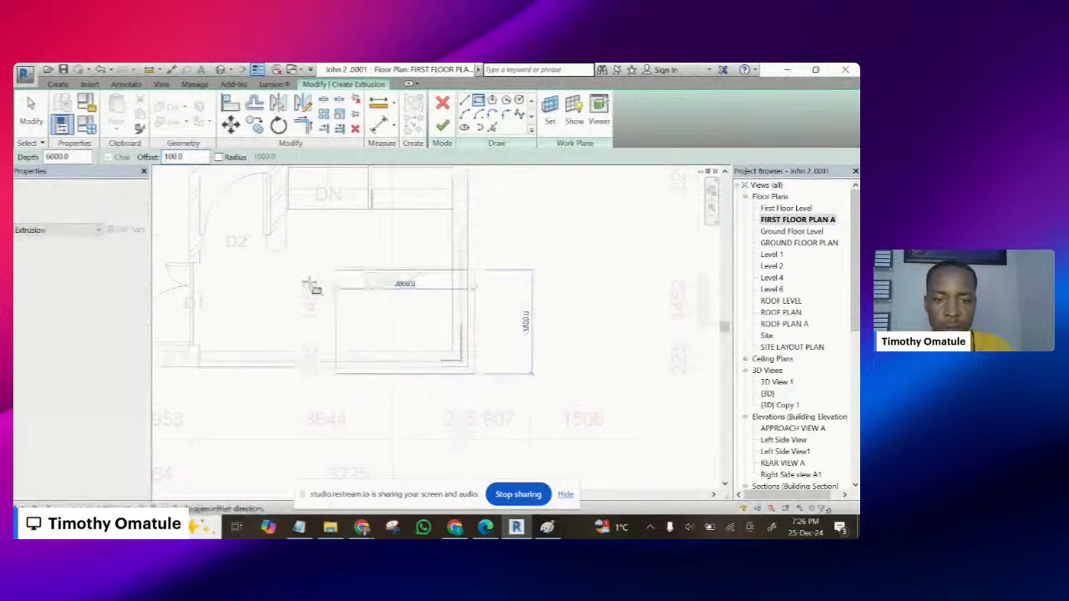
click(200, 249)
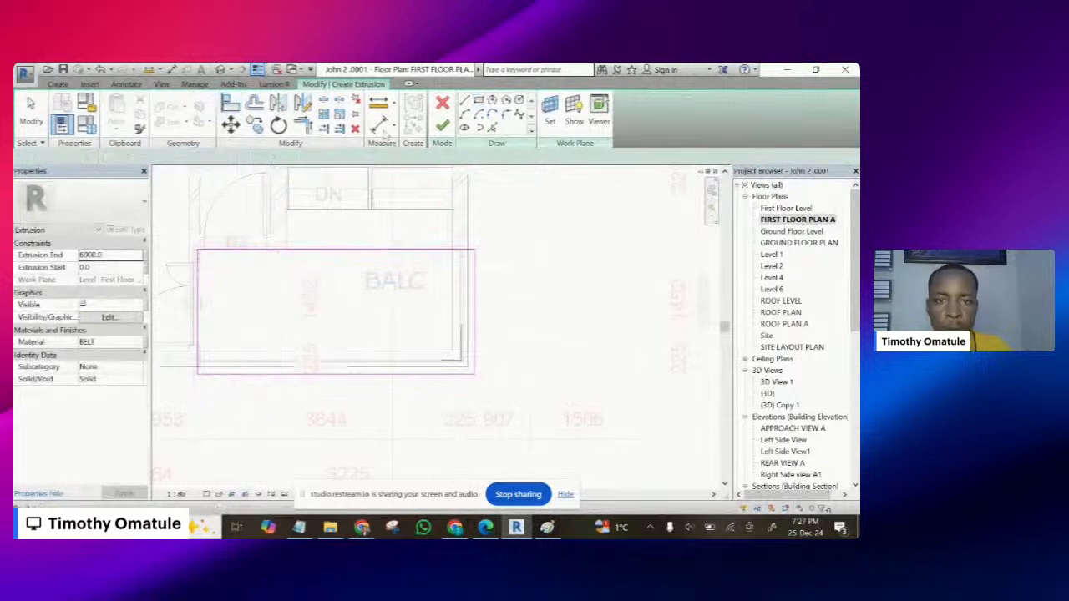
- Measure the gap between the balcony's outer wall face and the right edge of the extrusion profile
click(380, 126)
scroll(477, 261, up, 2)
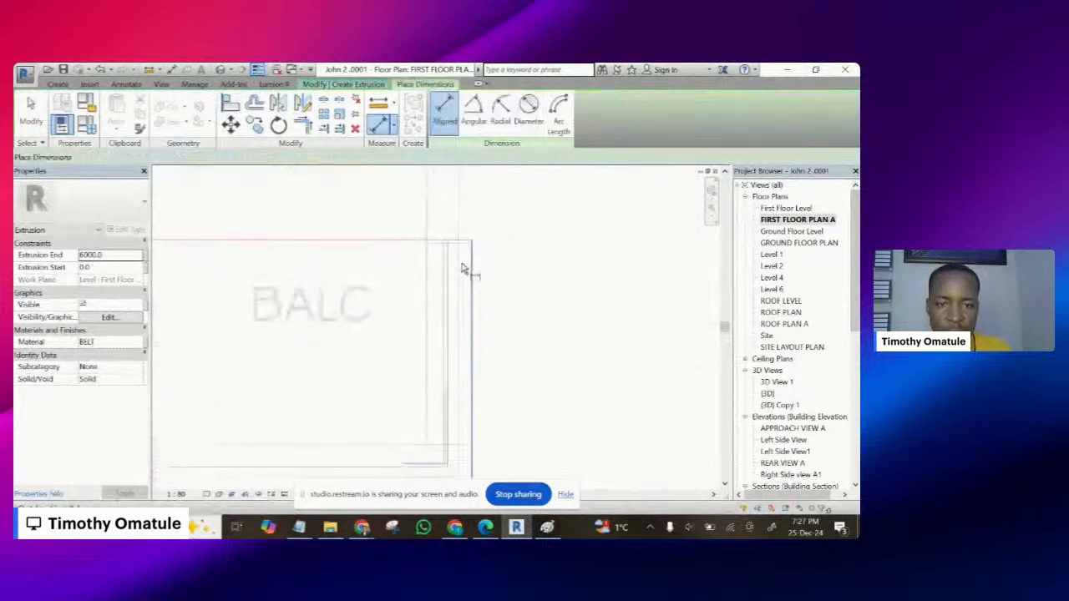
scroll(462, 269, up, 2)
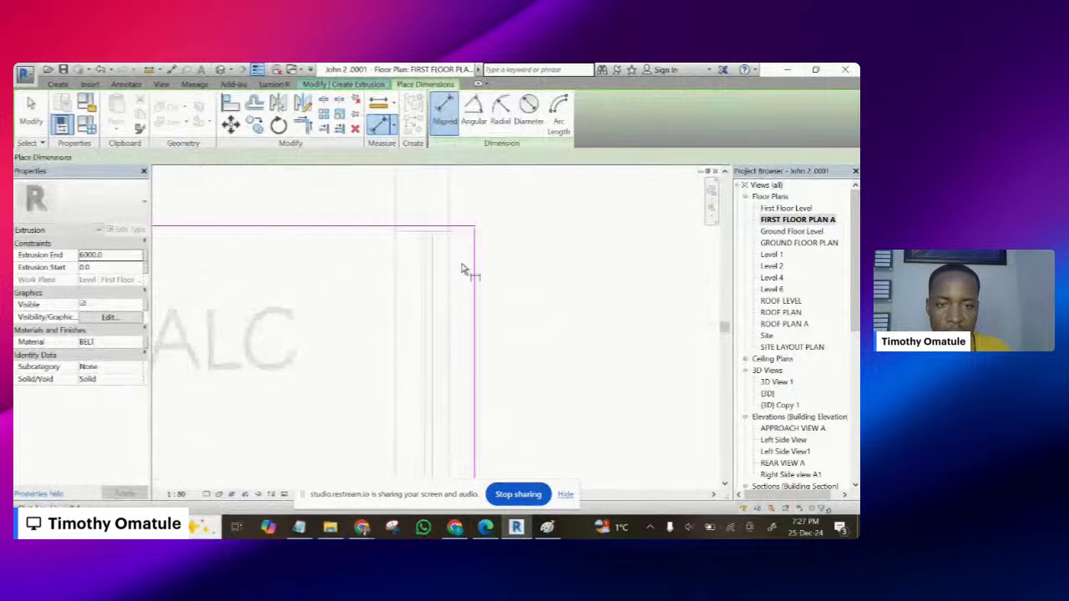
click(449, 261)
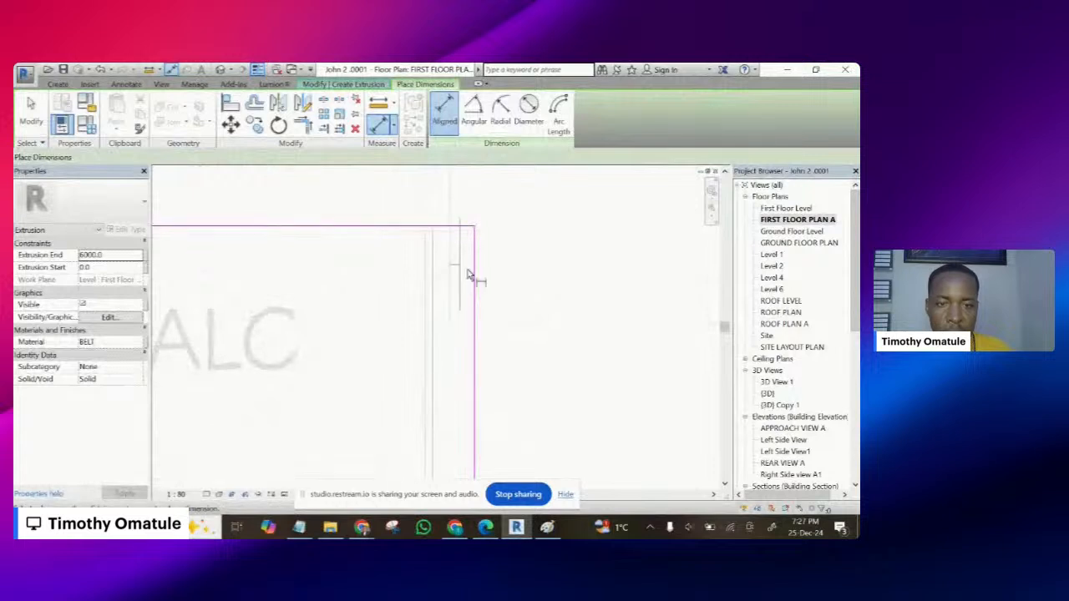
click(474, 280)
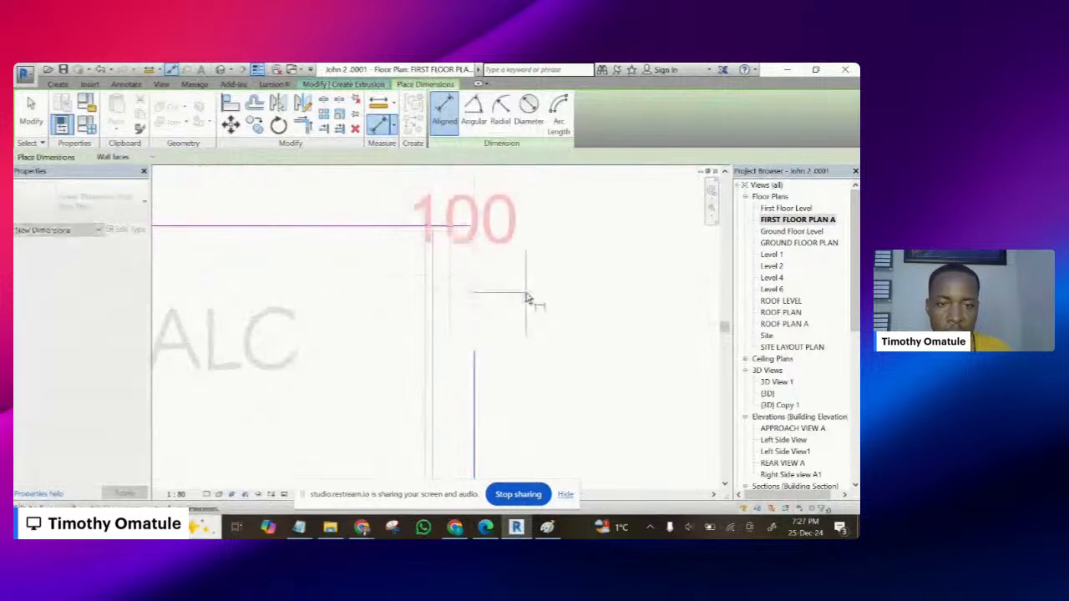
key(Escape)
key(Escape)
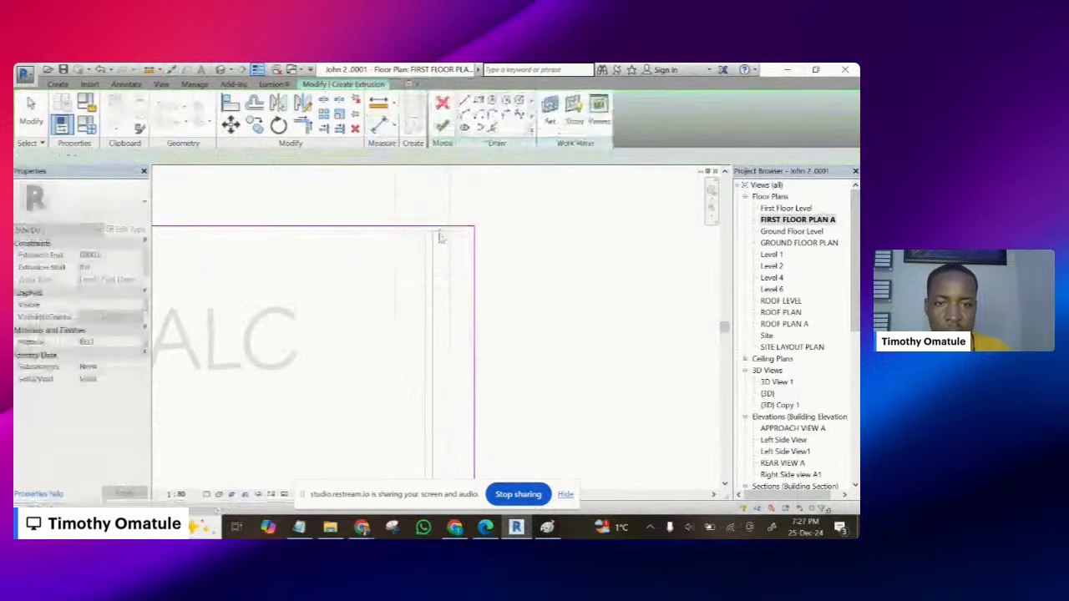
- Dimension the profile's upper edge from the balcony wall end and set that distance to 100
click(380, 124)
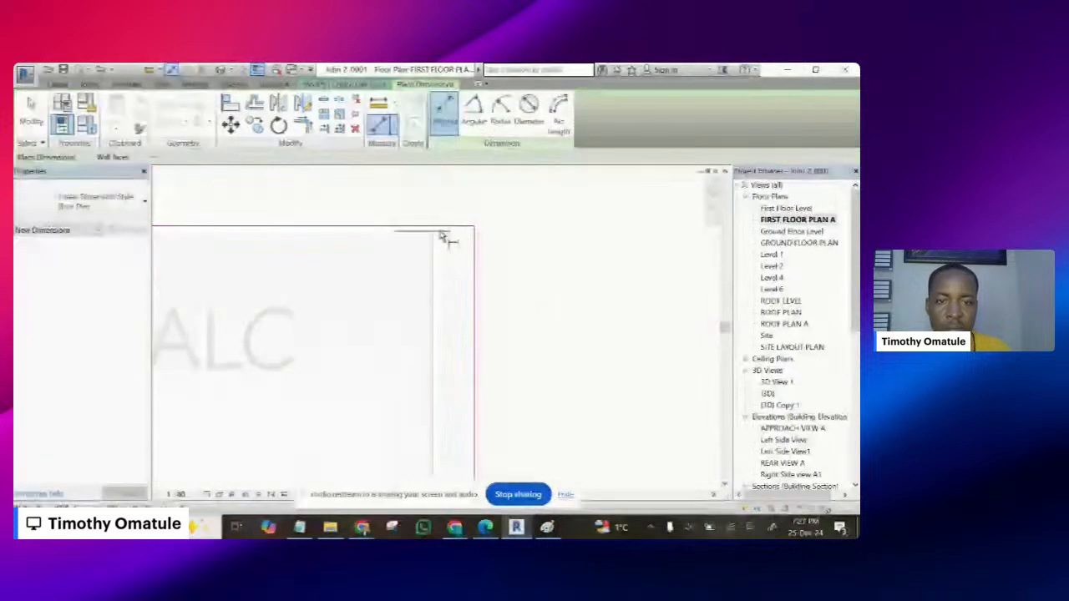
click(442, 234)
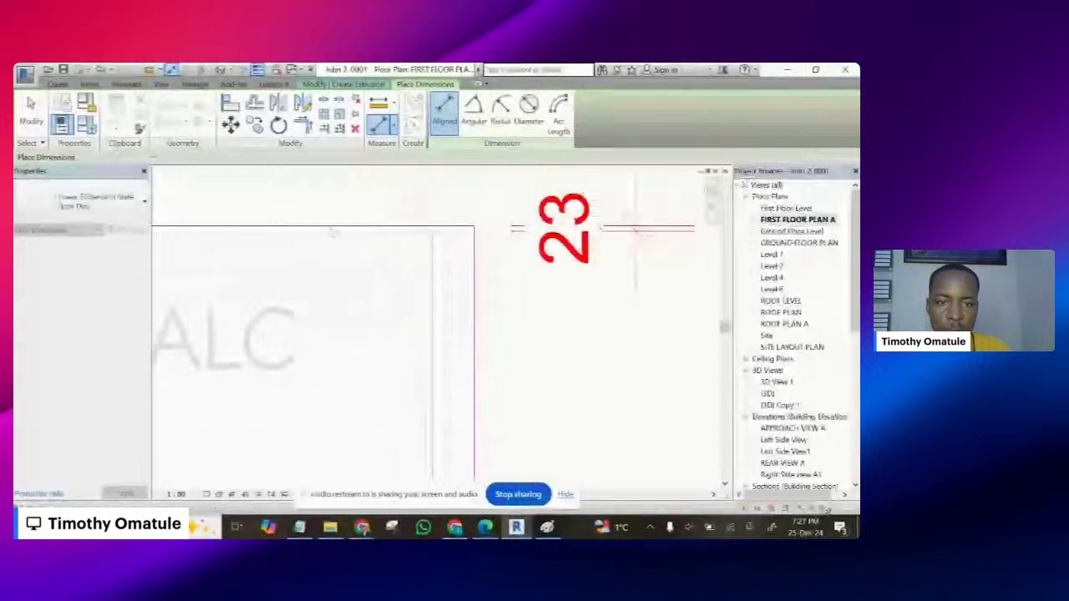
key(Escape)
key(Escape)
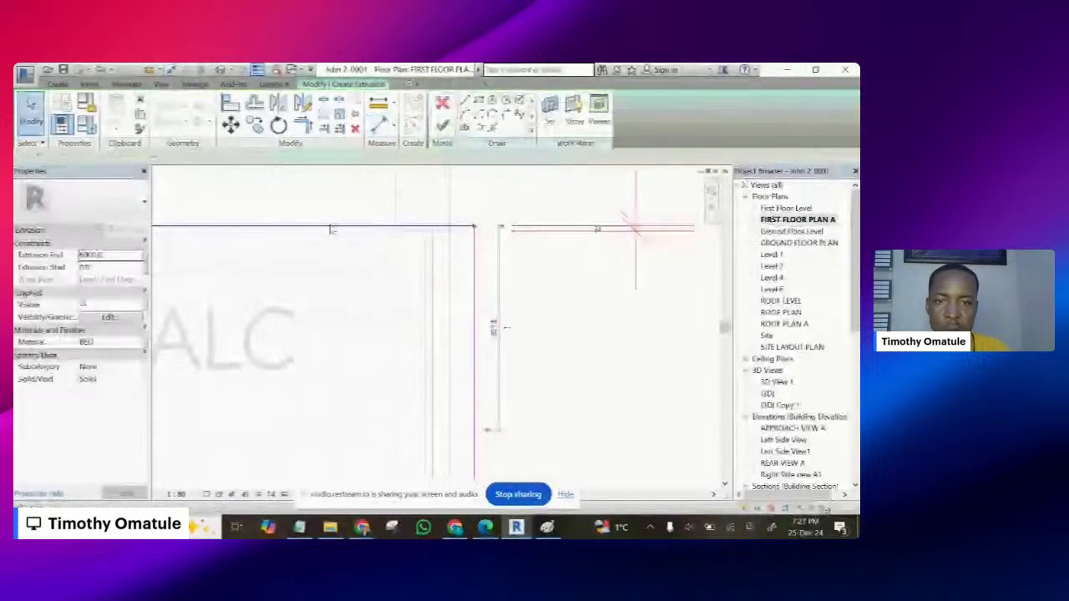
click(602, 230)
text(100)
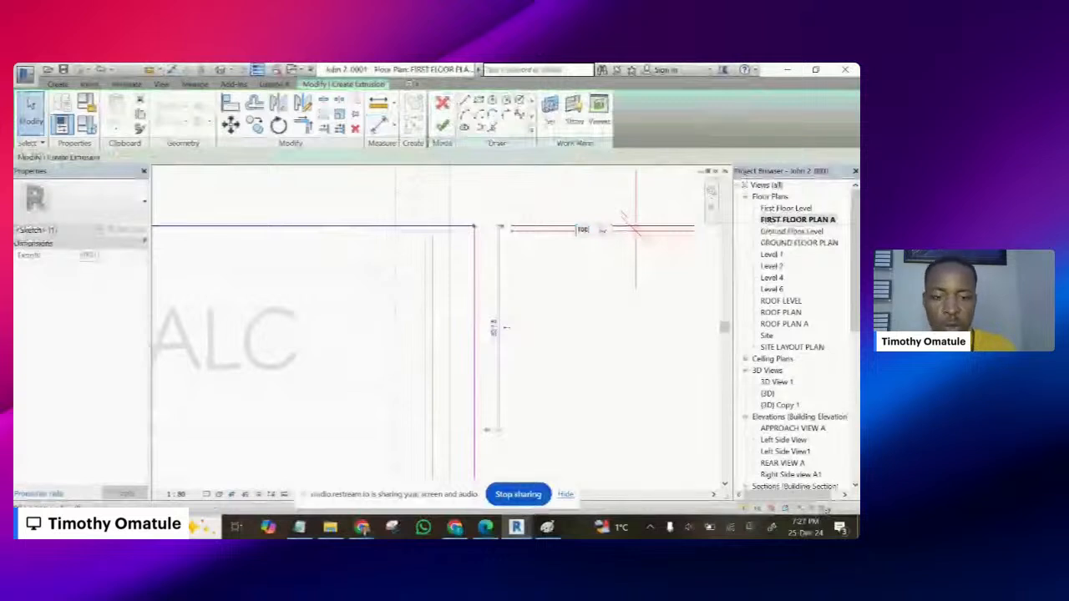
key(Return)
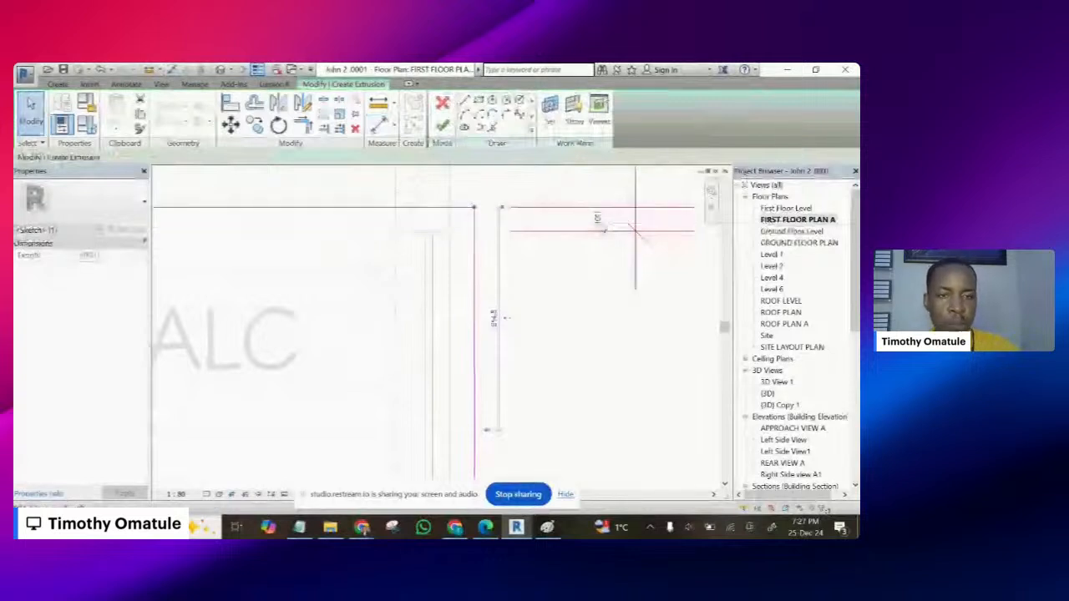
click(582, 305)
- Dimension the gap between the balcony's outer wall end and the left edge of the extrusion profile
scroll(579, 245, down, 4)
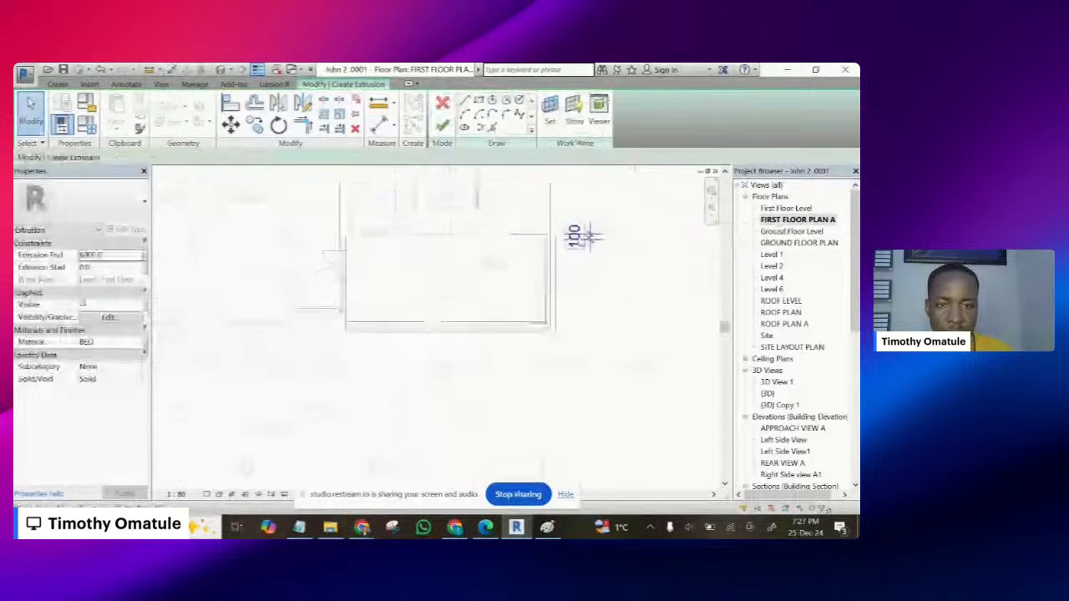
scroll(338, 328, up, 3)
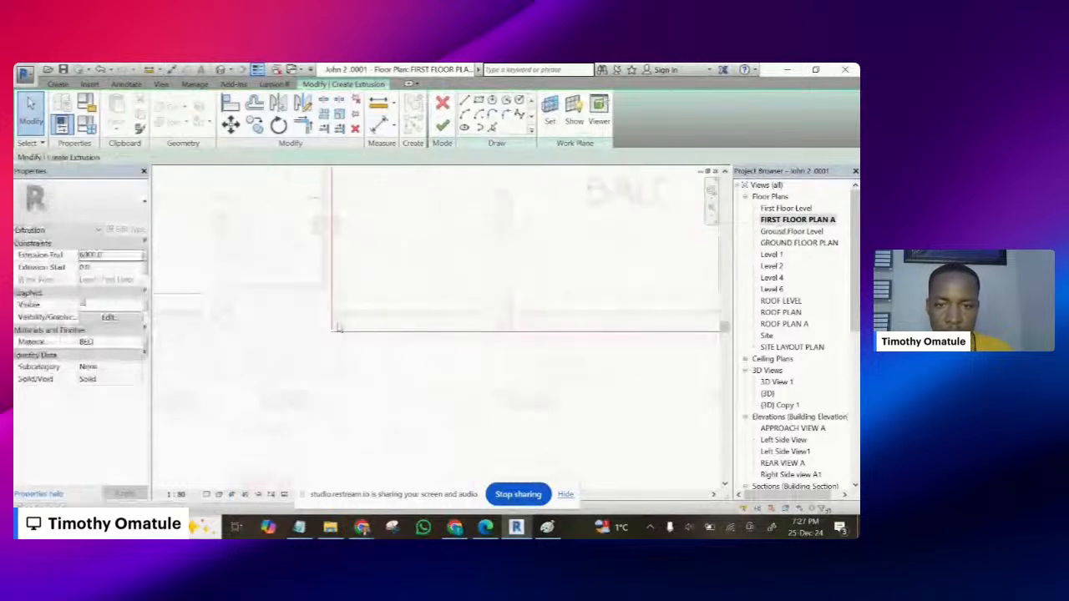
scroll(338, 328, down, 3)
scroll(333, 349, up, 4)
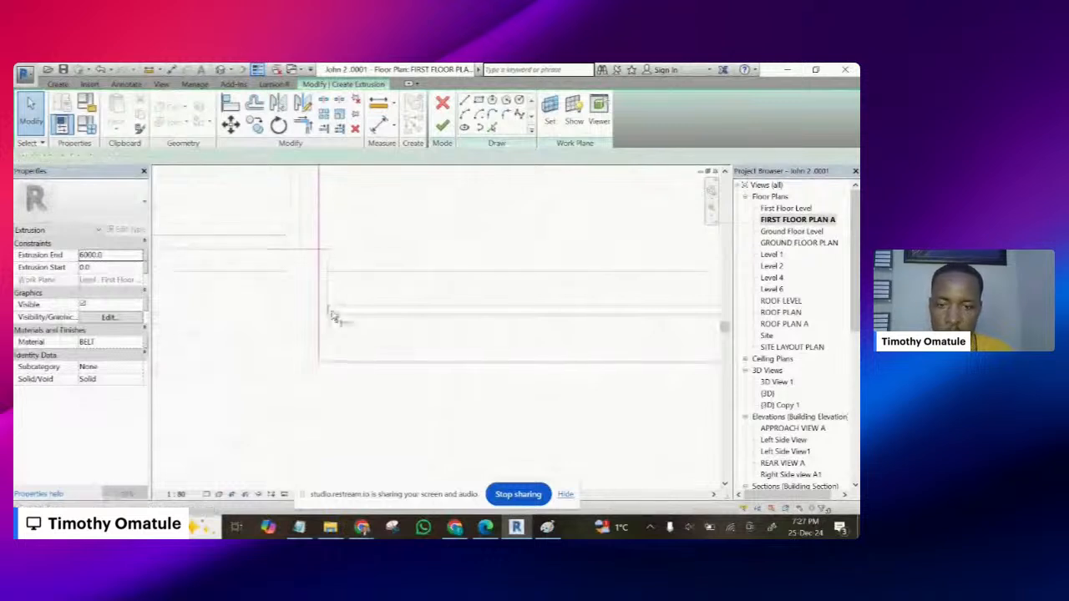
key(d)
key(i)
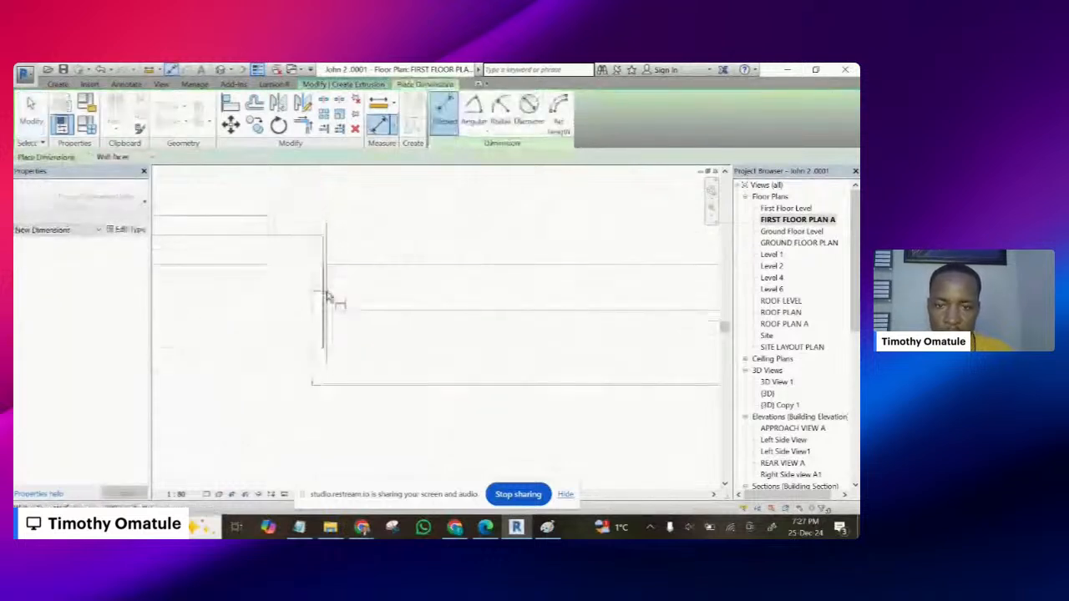
scroll(377, 316, down, 4)
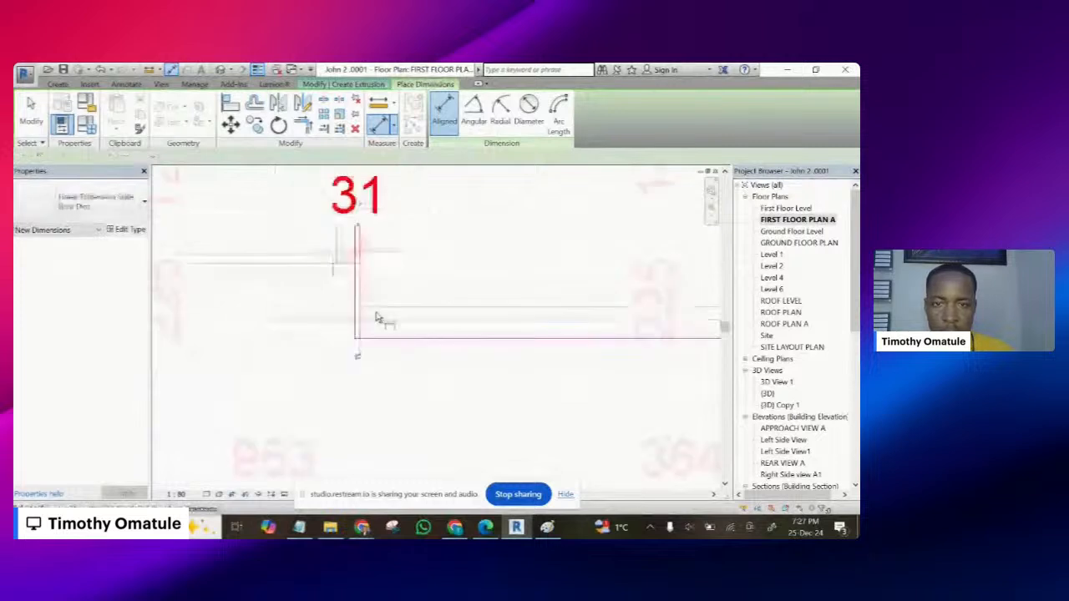
scroll(377, 317, down, 3)
scroll(367, 231, up, 1)
key(Escape)
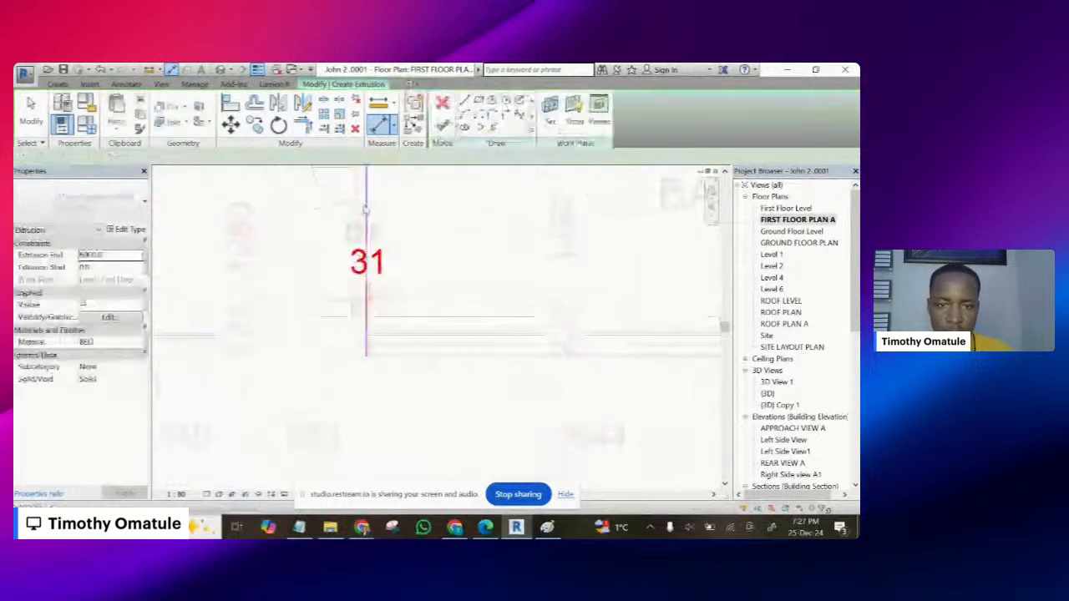
- Set the distance between the profile's left edge and the balcony wall end to 100
click(365, 211)
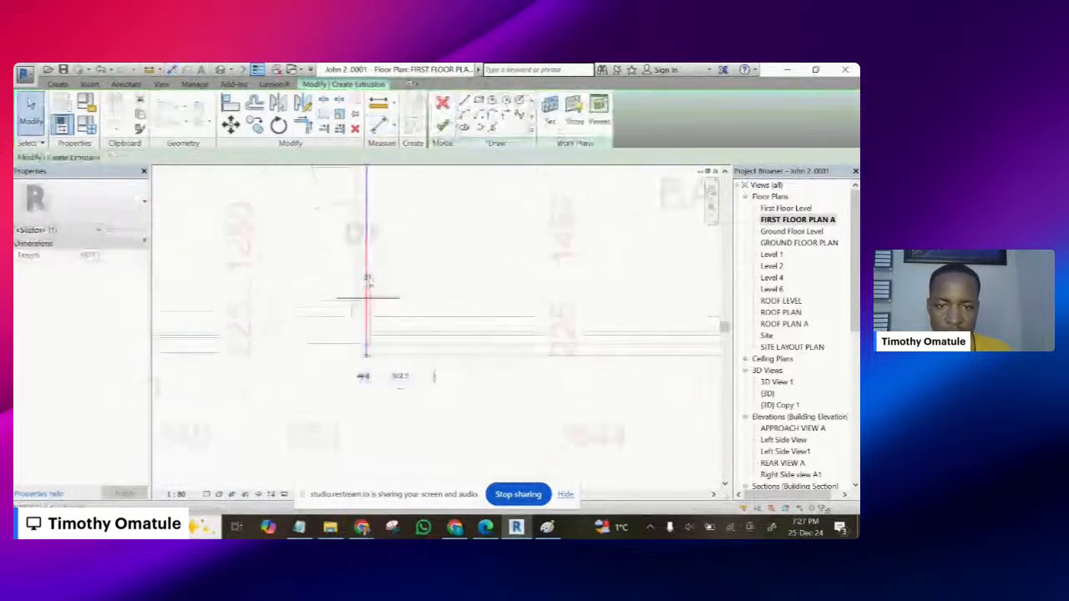
click(368, 276)
text(30)
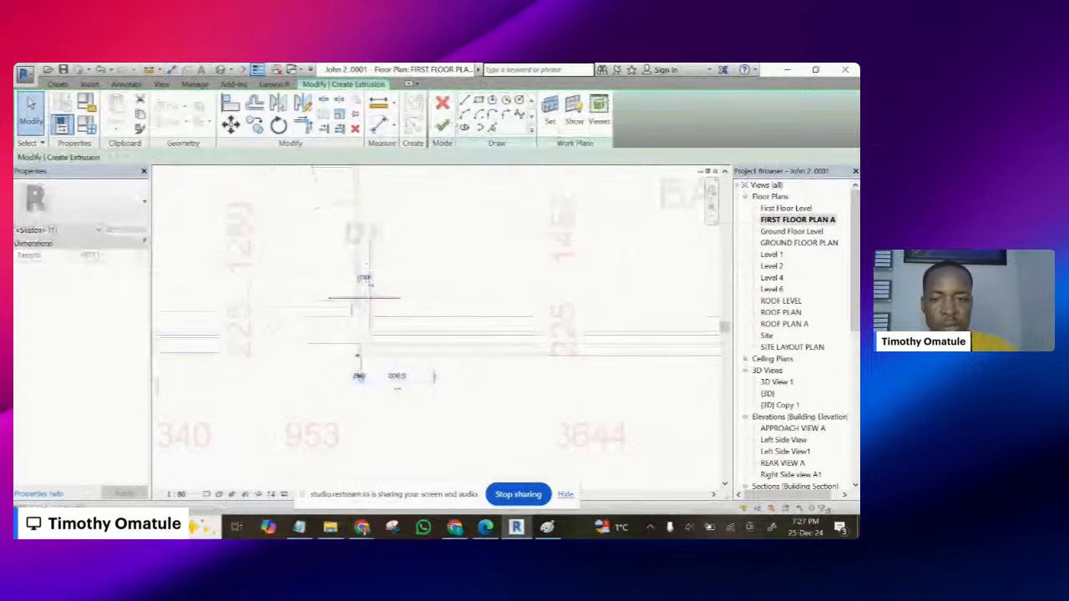
scroll(322, 355, down, 4)
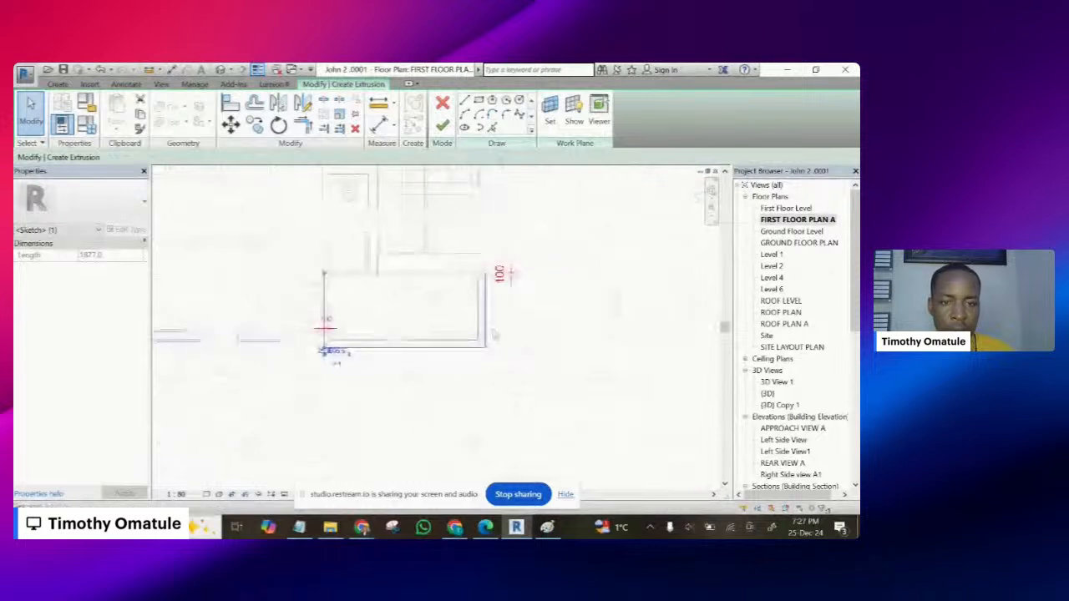
scroll(513, 292, up, 2)
key(Escape)
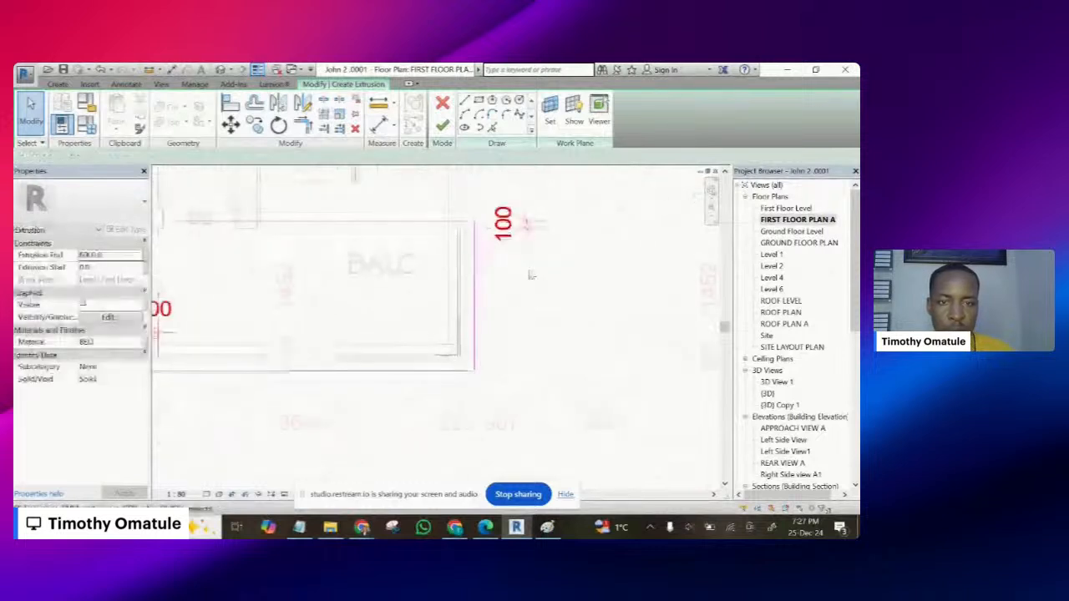
- Add profile lines along the inner faces of the balcony's right and lower walls with Pick Lines
scroll(522, 275, down, 2)
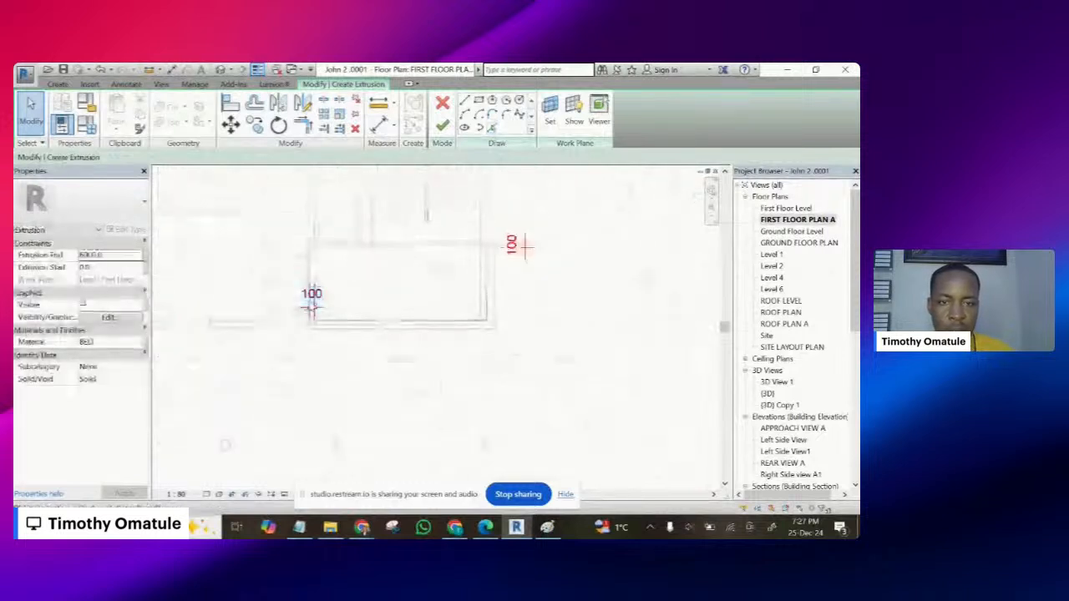
scroll(484, 263, up, 2)
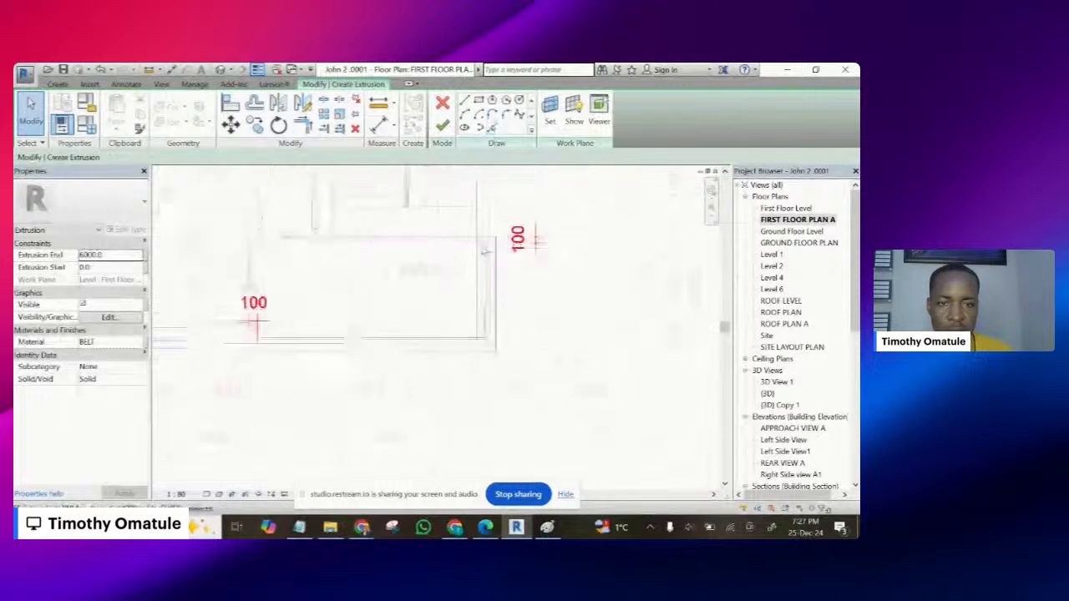
scroll(484, 250, up, 2)
scroll(484, 251, down, 1)
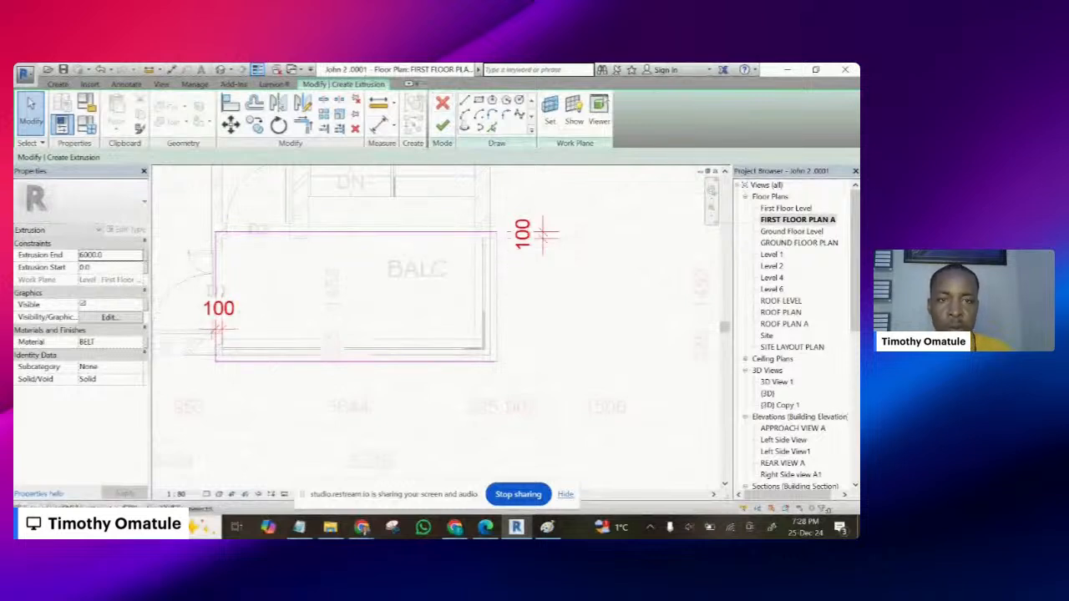
click(493, 127)
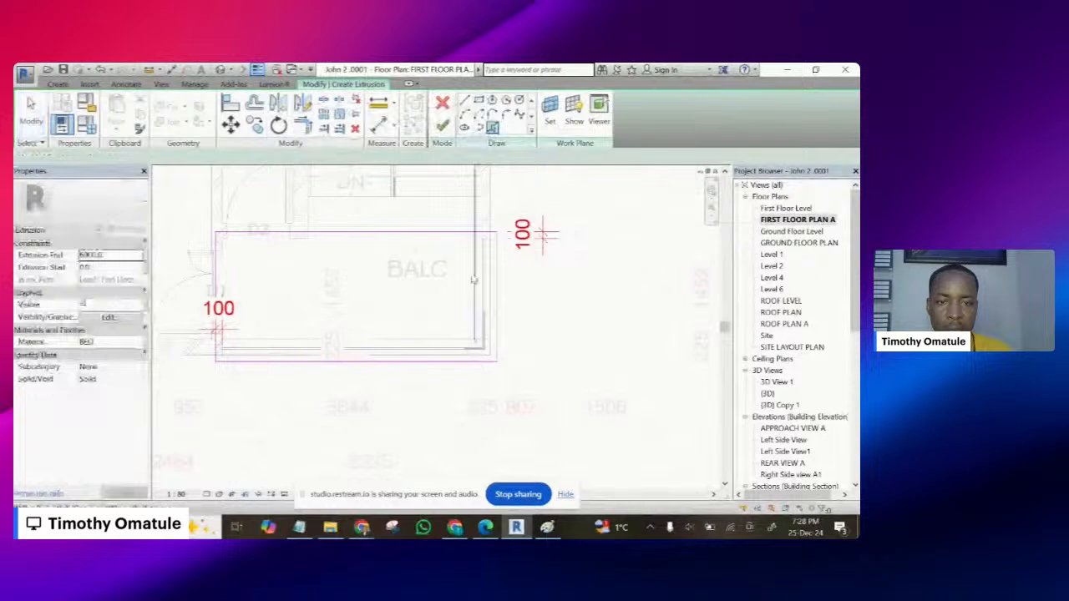
click(473, 280)
click(242, 340)
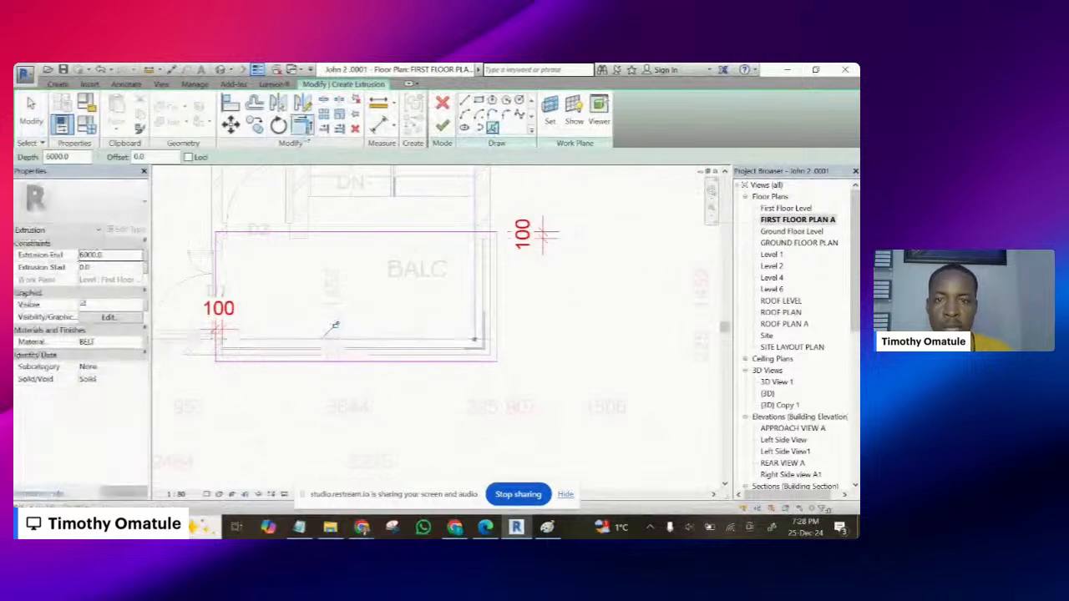
- Trim the inner and outer profile lines into a closed L-shaped loop along the balcony walls and finish the extrusion sketch
click(303, 126)
click(493, 240)
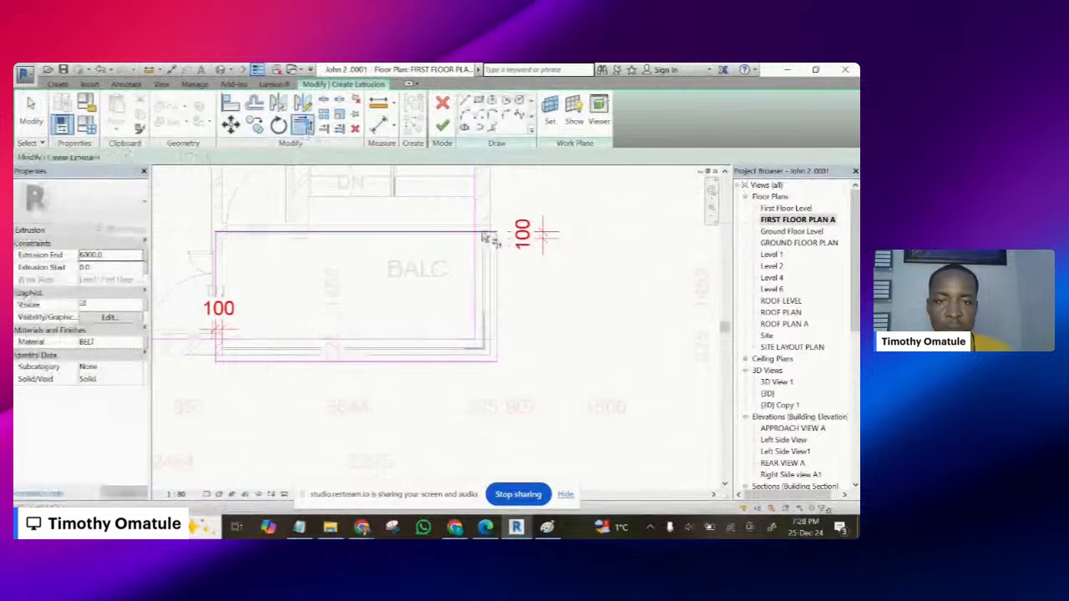
click(475, 261)
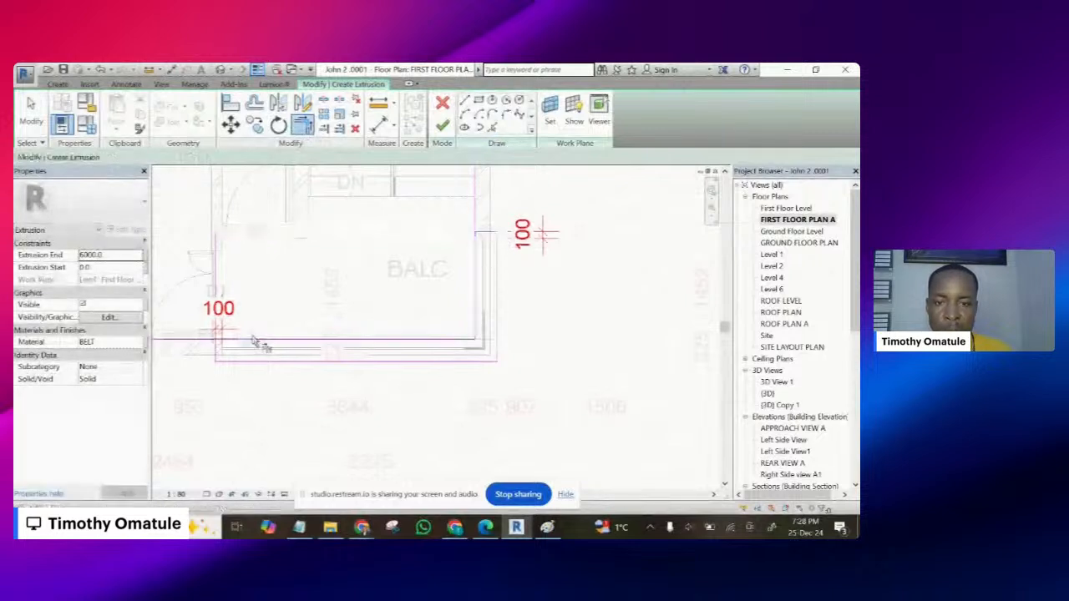
click(218, 354)
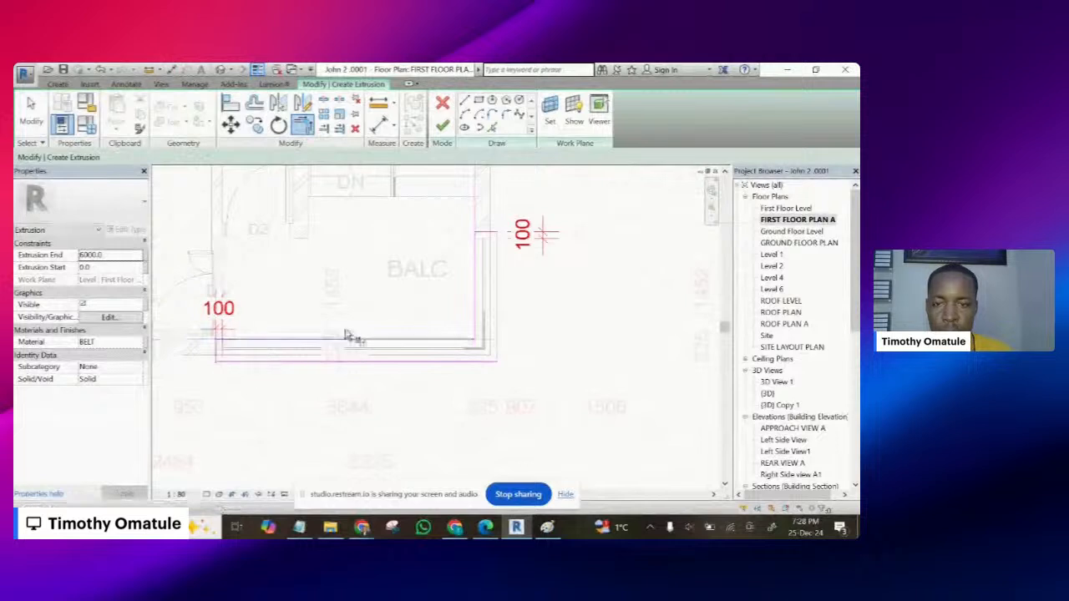
click(344, 337)
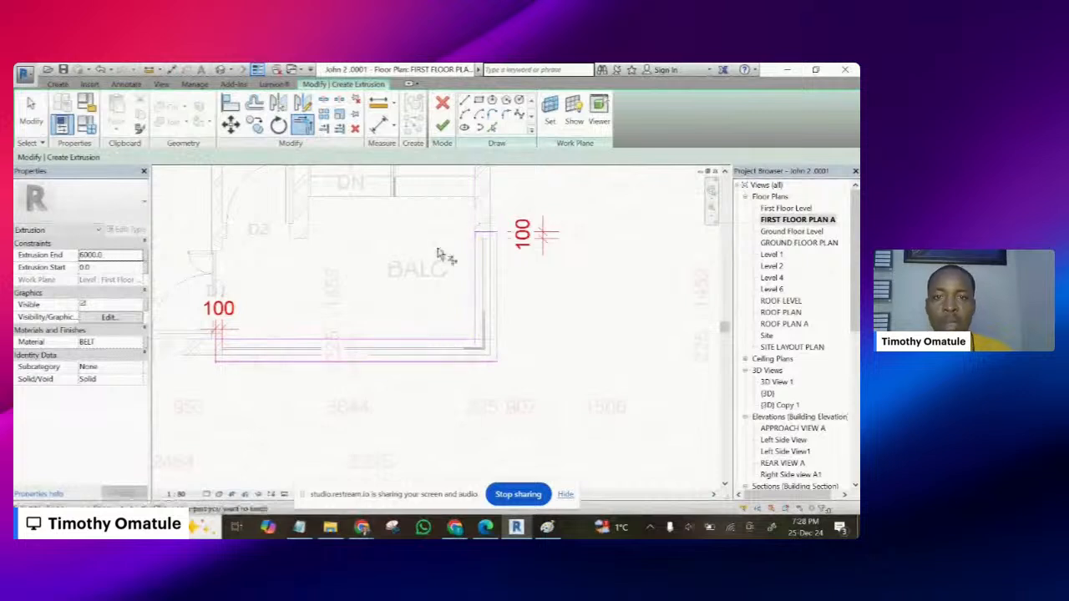
click(445, 127)
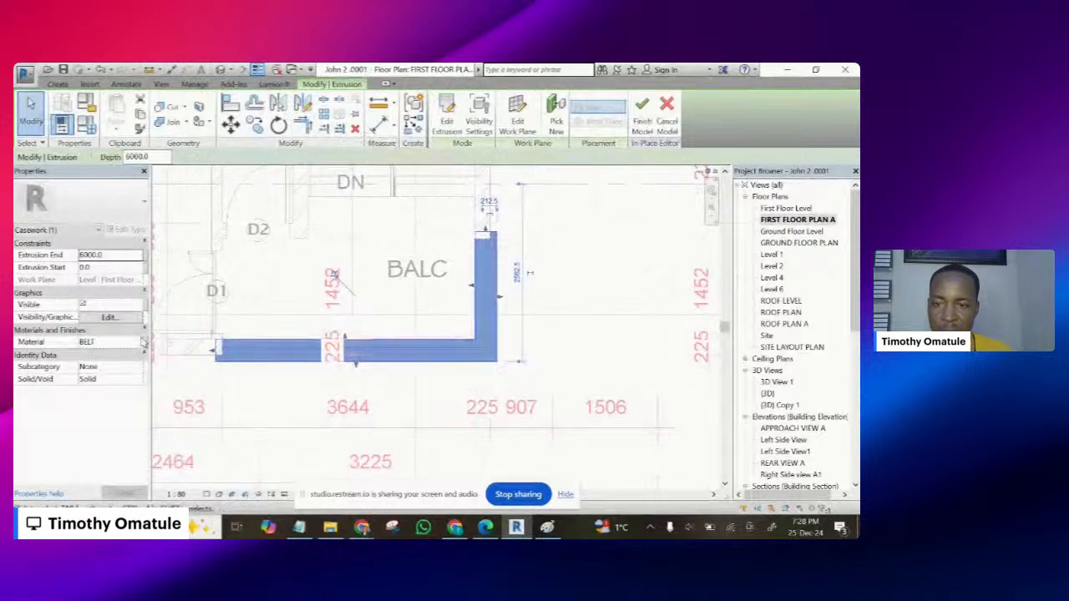
- Change the extrusion's material from the project materials to coping
click(141, 342)
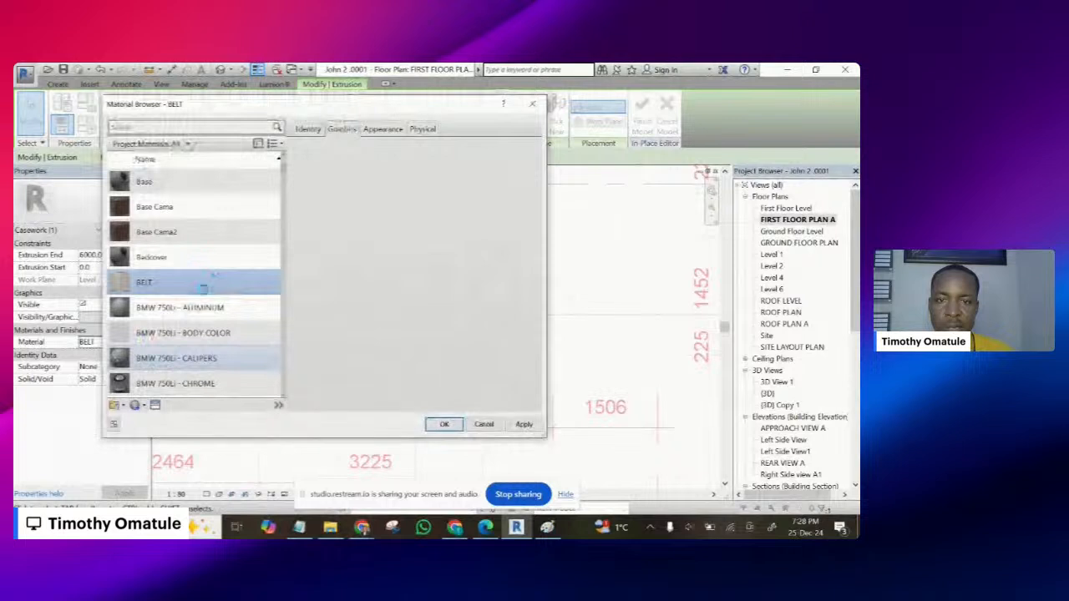
scroll(223, 284, down, 1)
scroll(222, 285, down, 2)
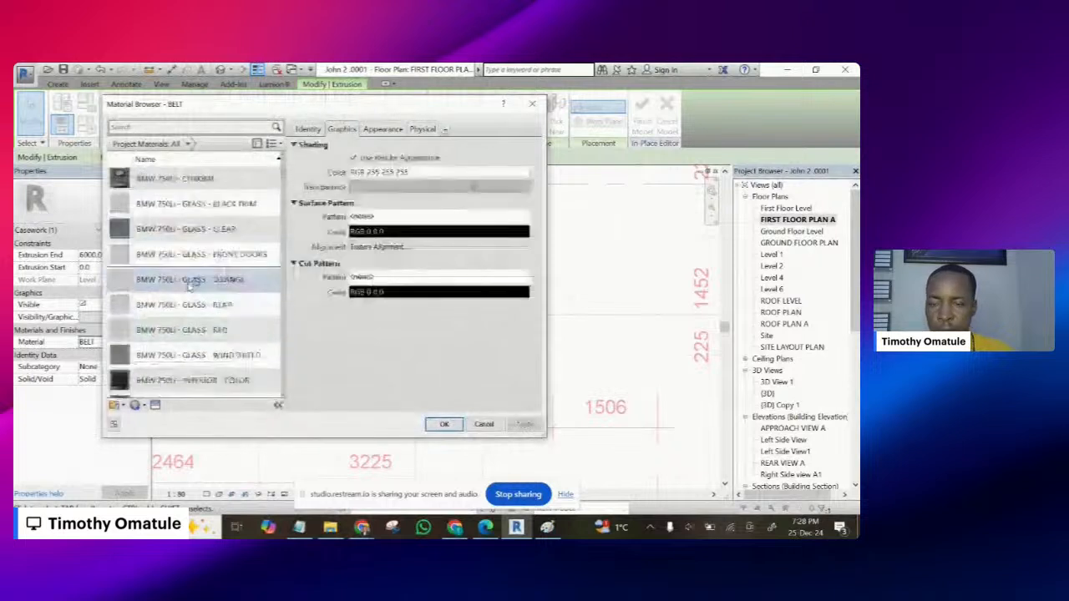
scroll(190, 286, up, 3)
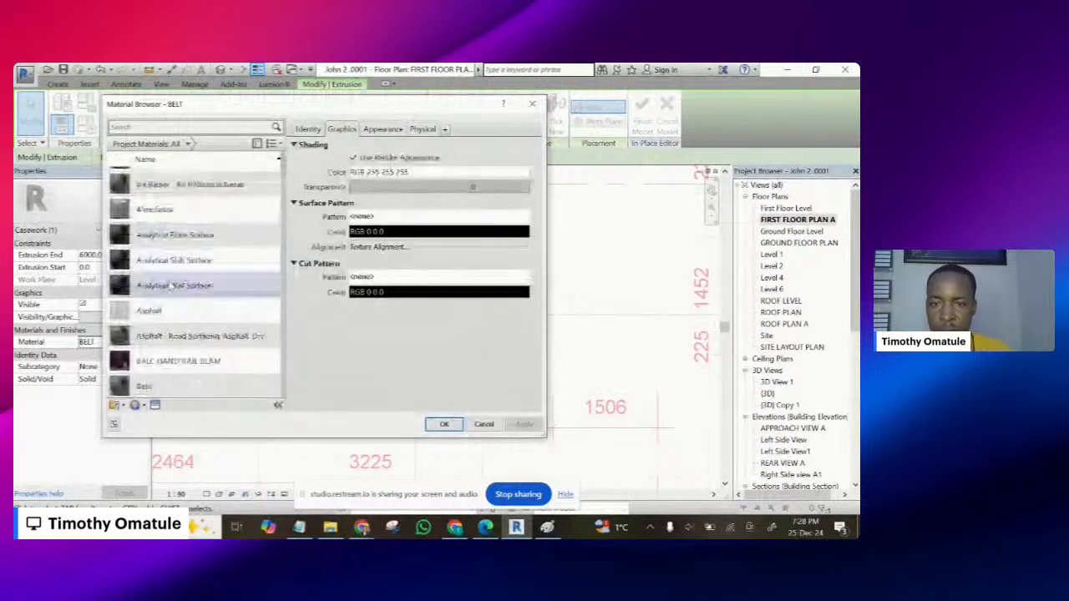
scroll(162, 281, down, 4)
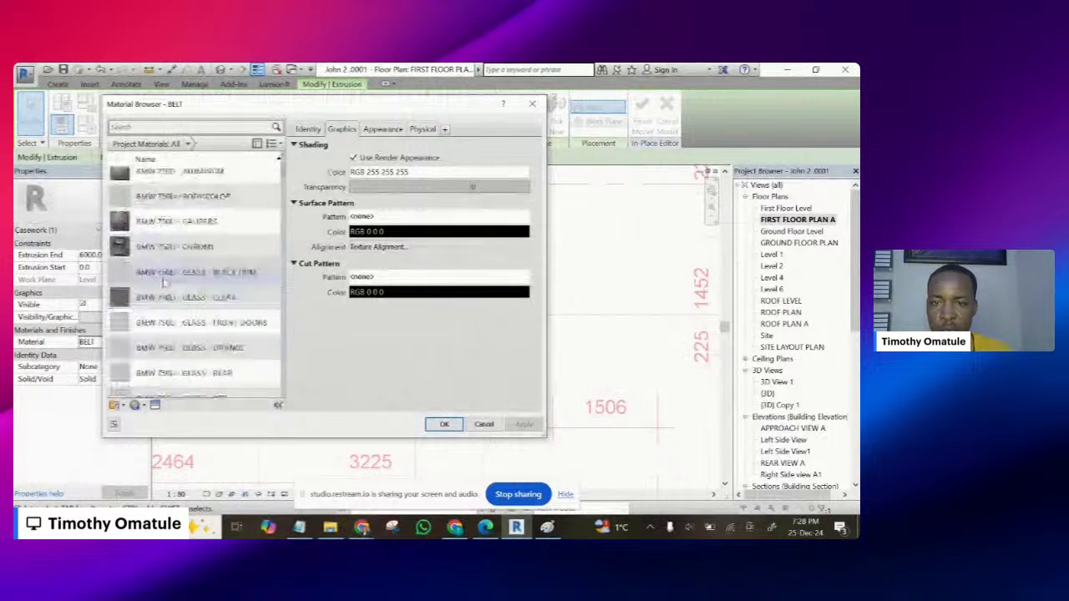
scroll(164, 284, down, 5)
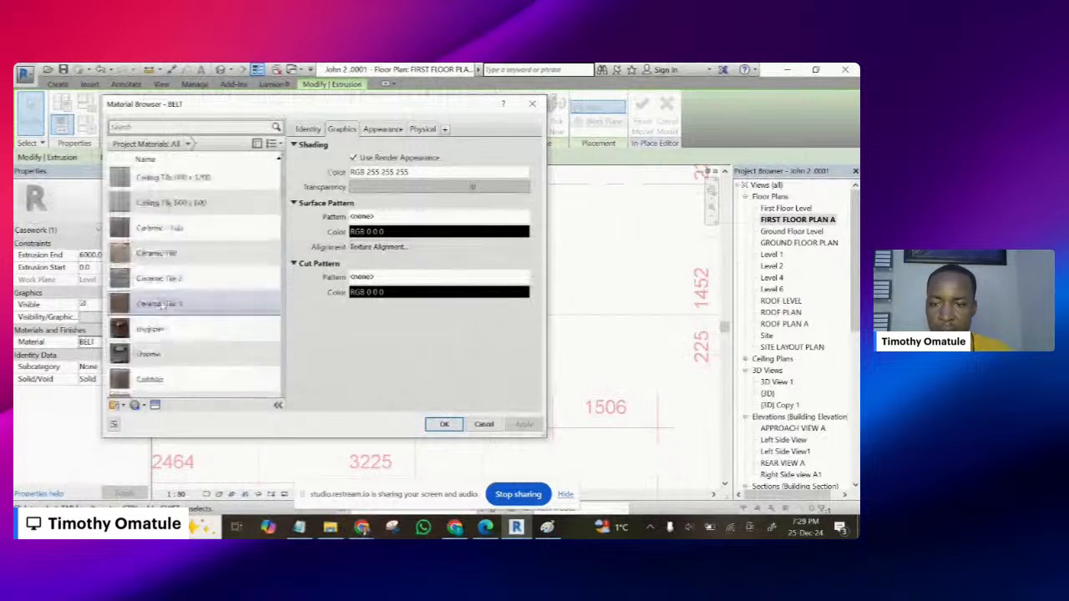
scroll(161, 303, down, 5)
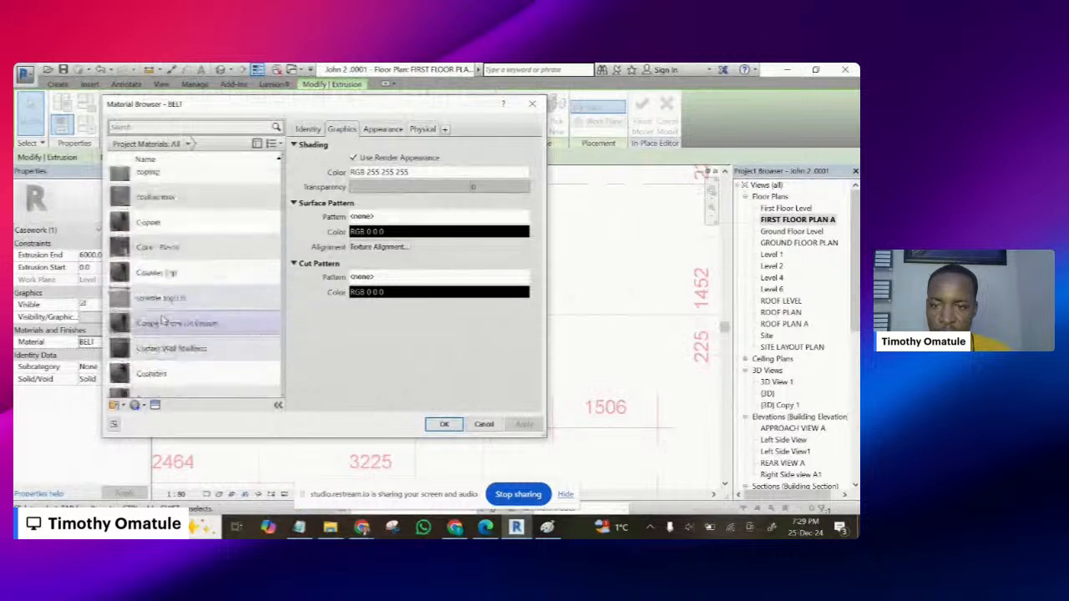
scroll(159, 288, up, 1)
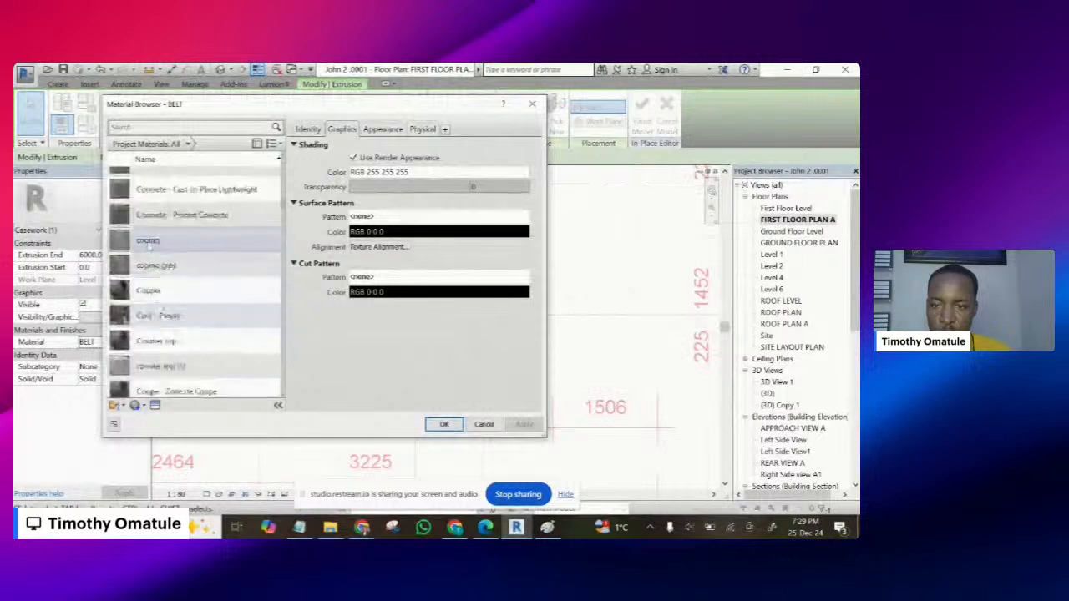
click(148, 241)
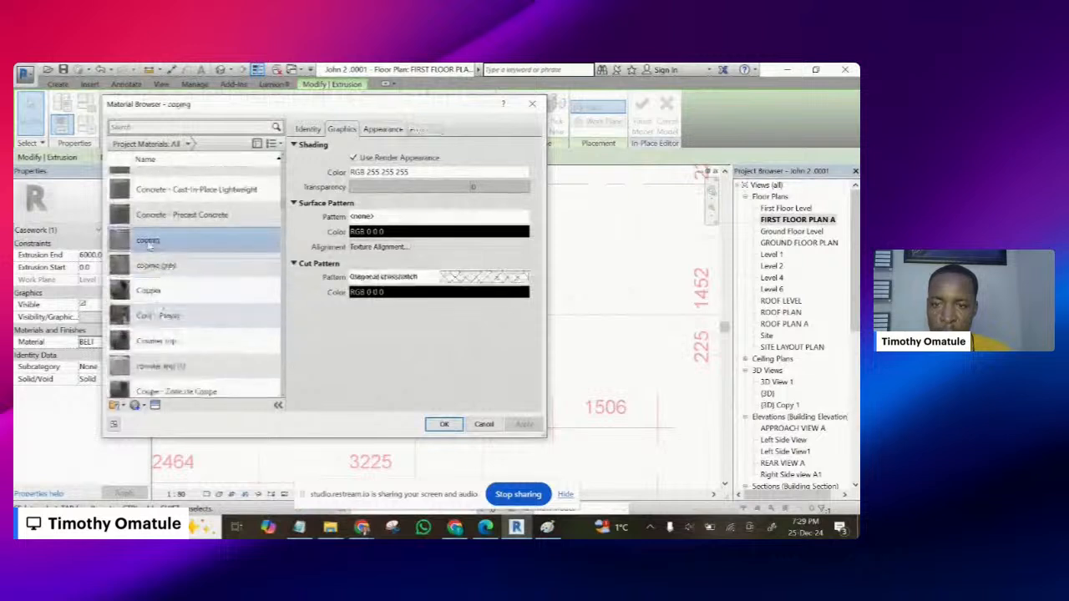
click(444, 423)
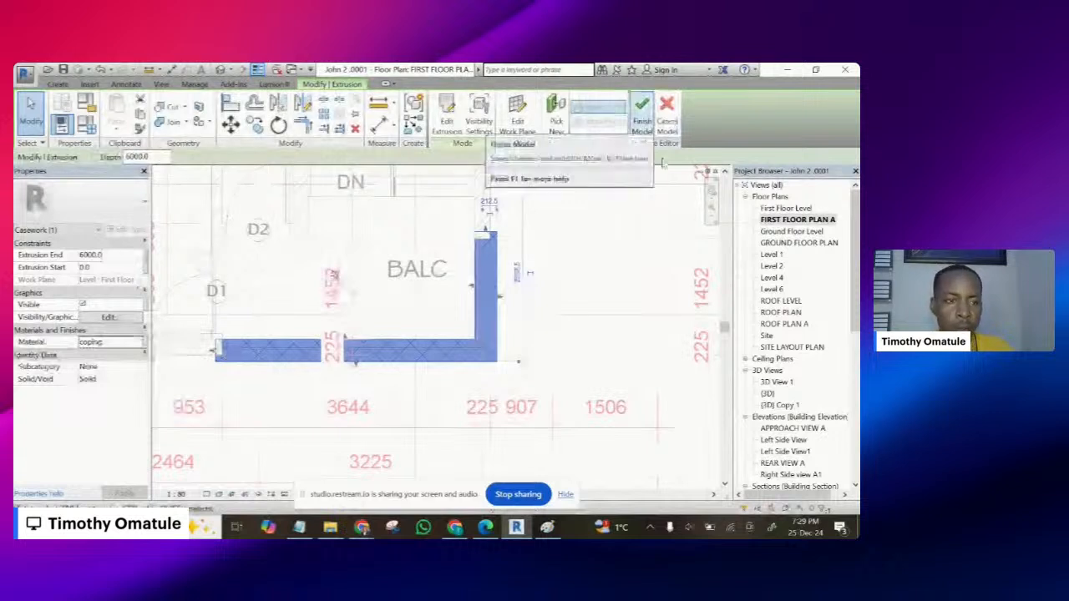
- In the APPROACH VIEW A elevation, raise the base of the extrusion to a start of about 769
scroll(829, 388, down, 2)
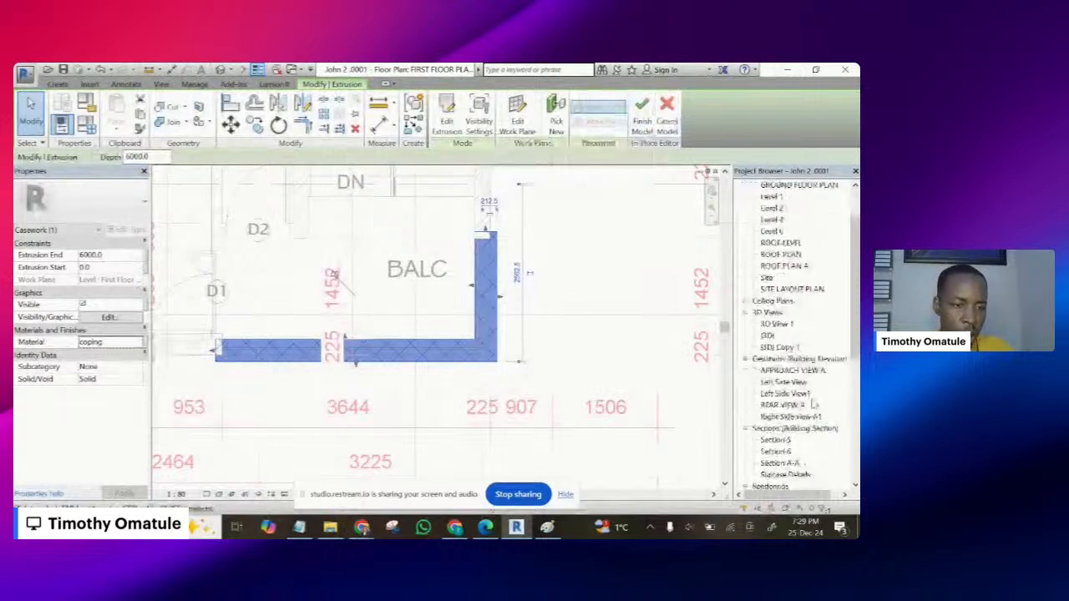
scroll(812, 404, down, 1)
double_click(793, 358)
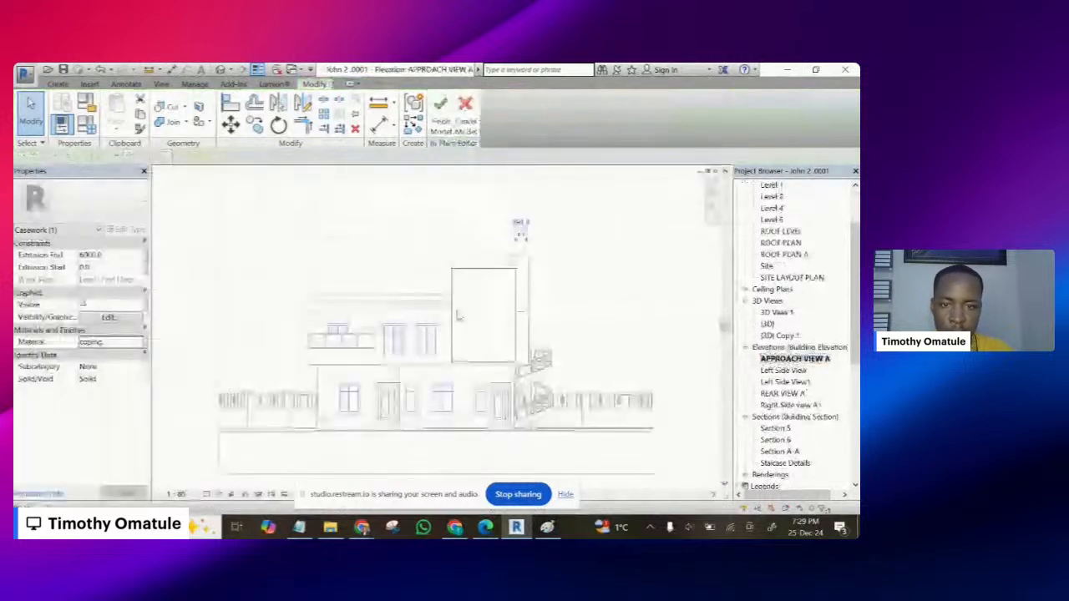
click(490, 347)
scroll(497, 309, up, 2)
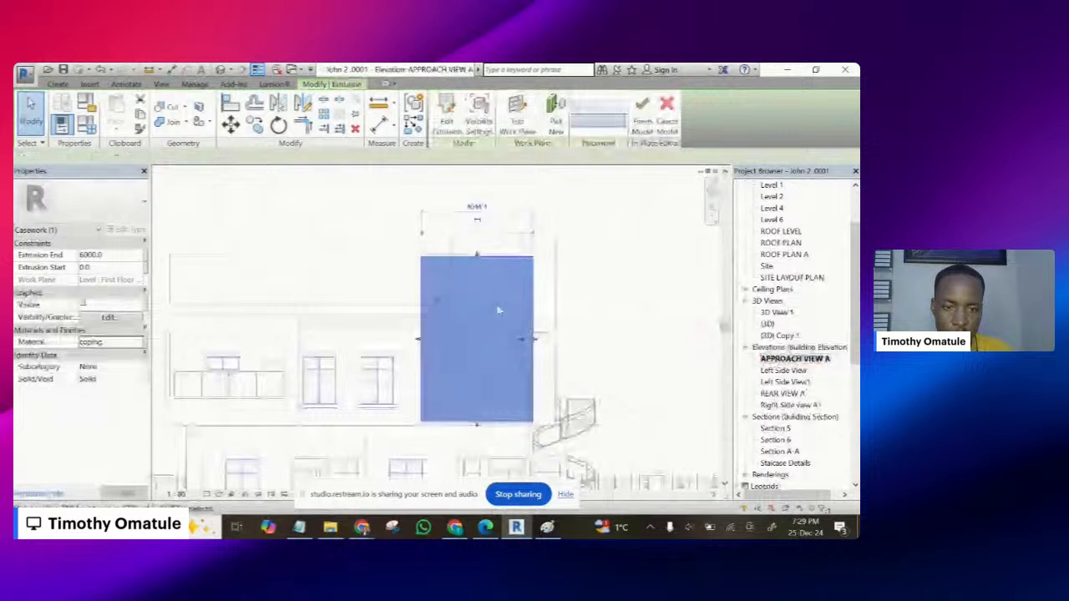
scroll(497, 311, up, 1)
scroll(480, 430, up, 1)
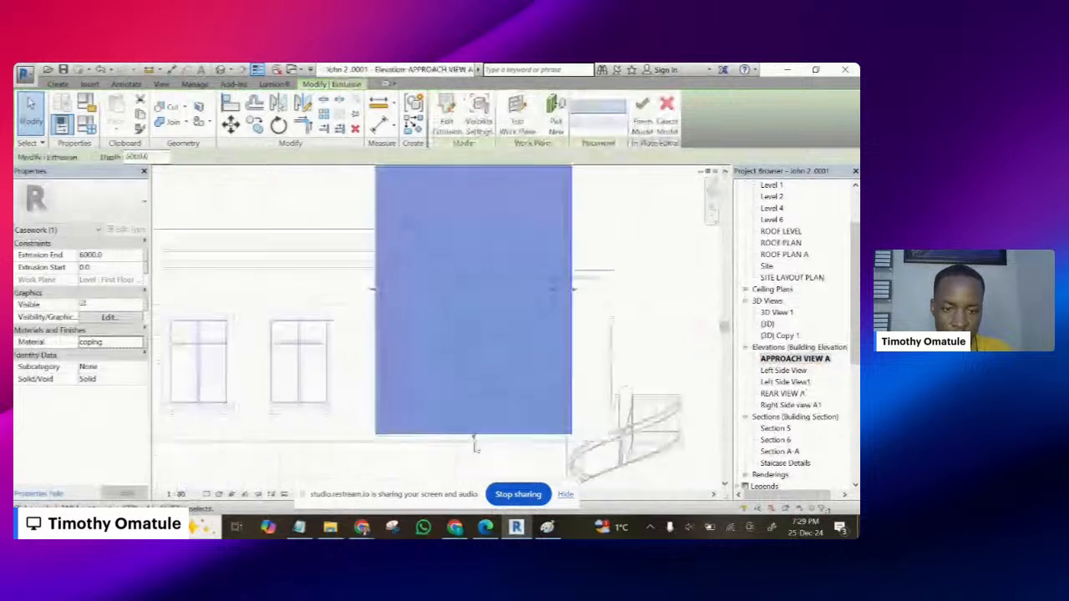
drag(474, 444, 472, 403)
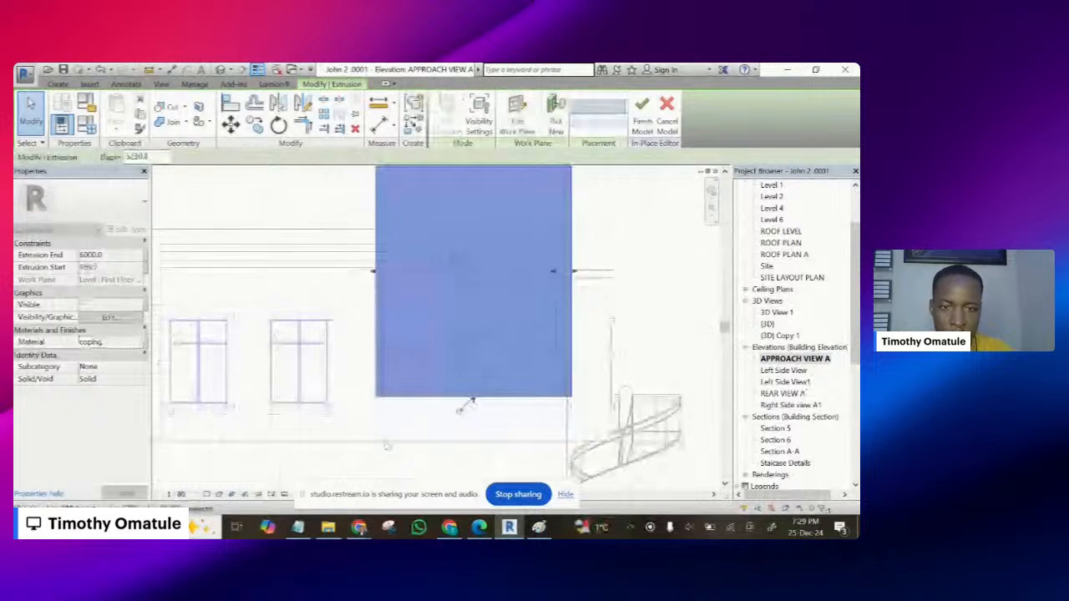
scroll(468, 400, down, 1)
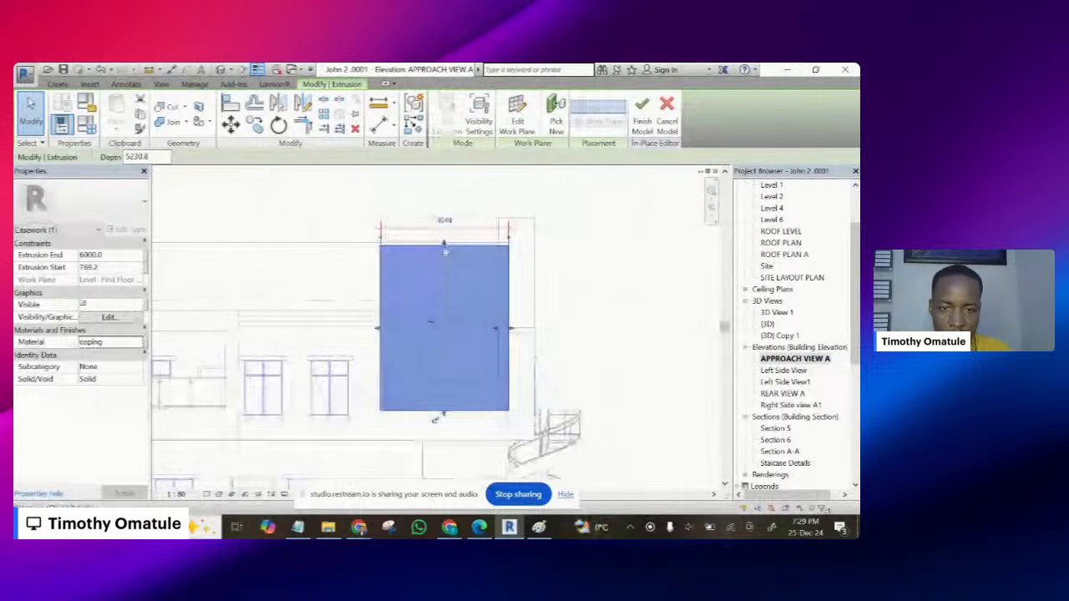
- Lower the top of the extrusion to an end of about 3302, just beneath the roof bands
drag(443, 245, 444, 347)
scroll(455, 363, up, 2)
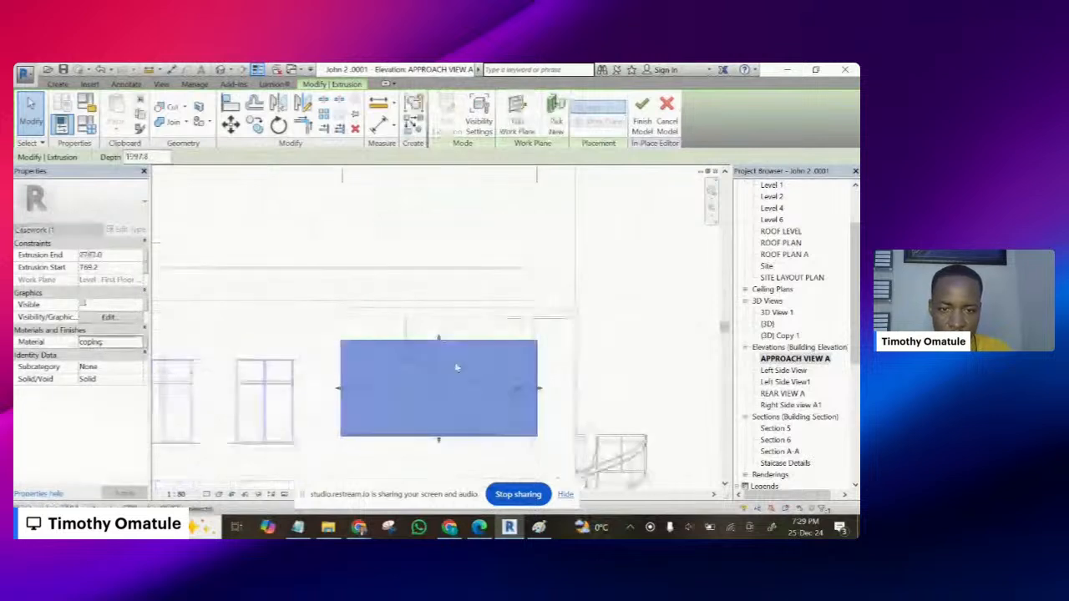
scroll(456, 367, up, 3)
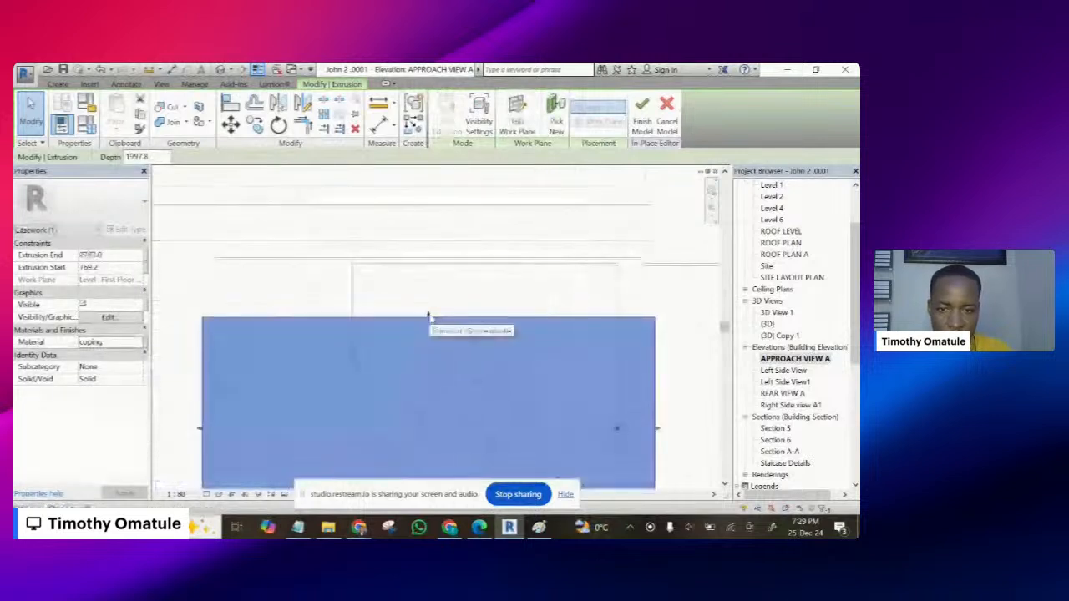
drag(428, 315, 423, 261)
scroll(429, 253, up, 2)
scroll(437, 246, down, 3)
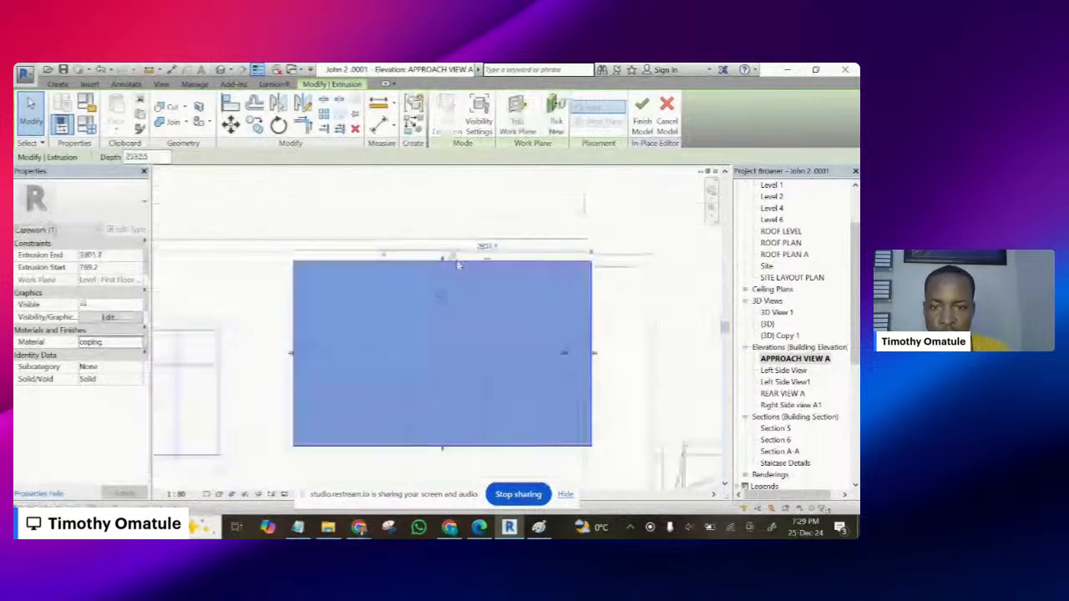
scroll(473, 339, up, 5)
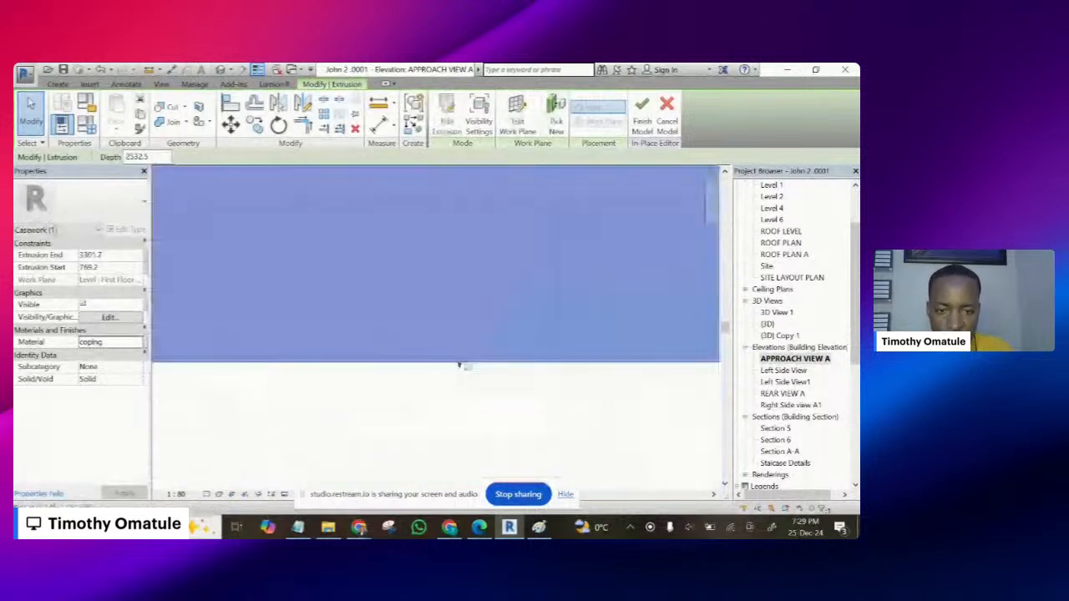
scroll(409, 363, down, 2)
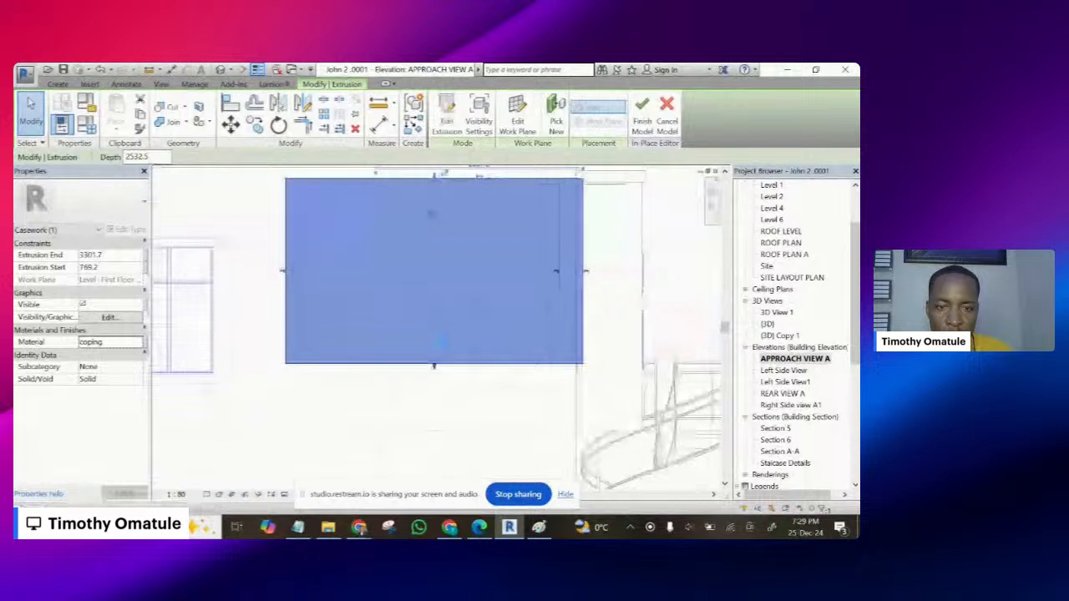
scroll(429, 422, down, 2)
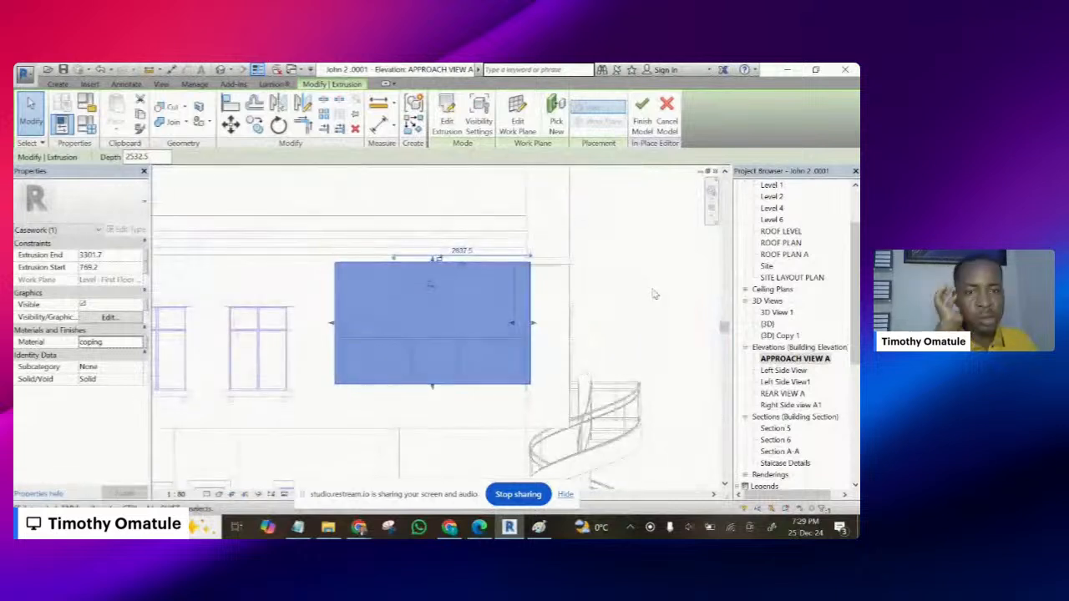
- Try to draw a reference plane at the extrusion in the elevation while still editing the in-place model
key(Escape)
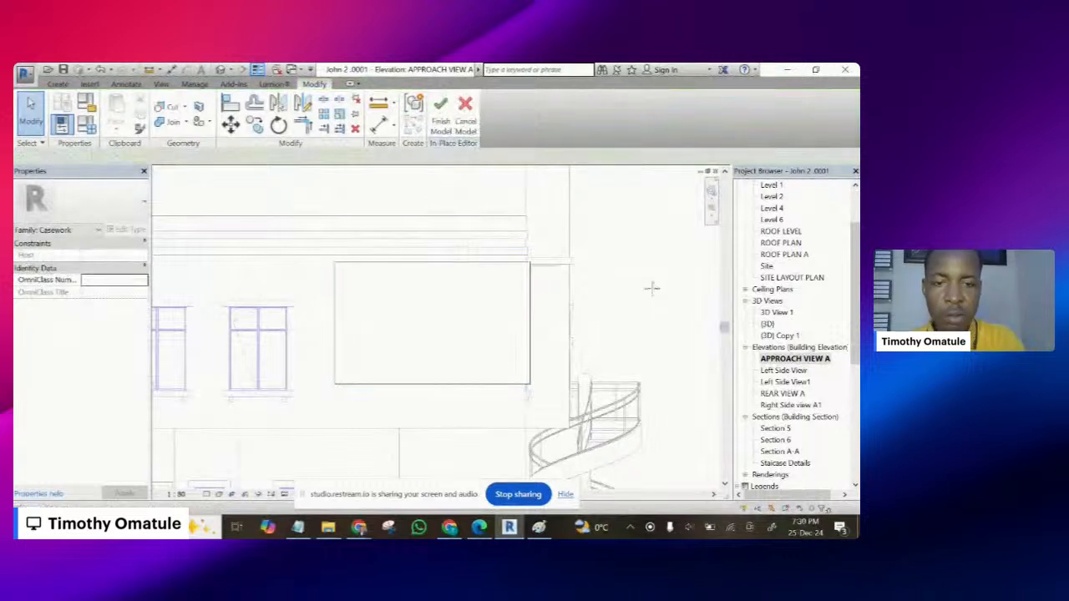
key(r)
key(p)
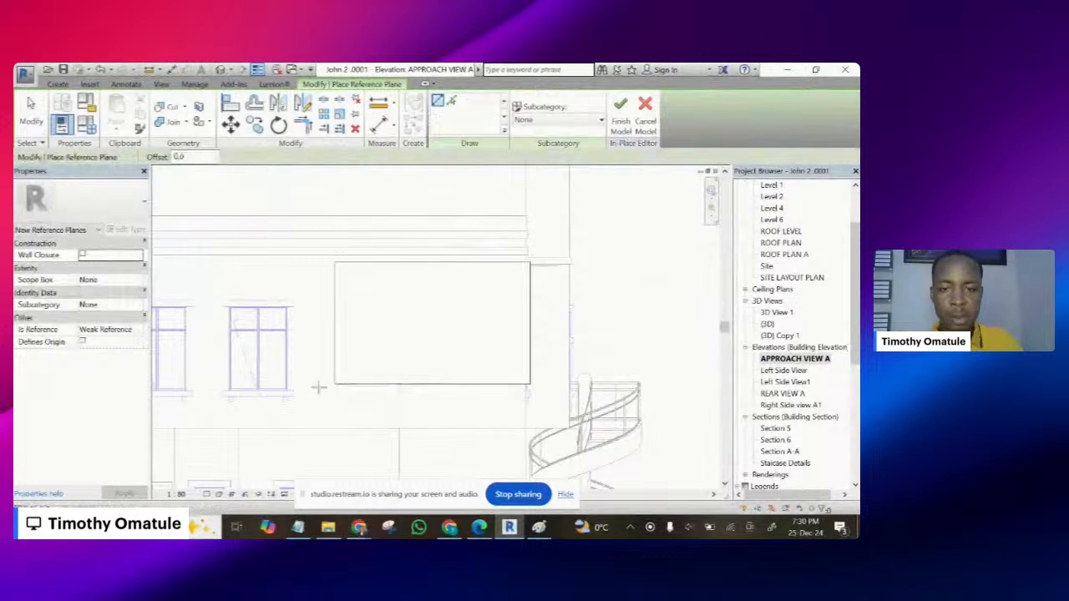
scroll(601, 376, down, 3)
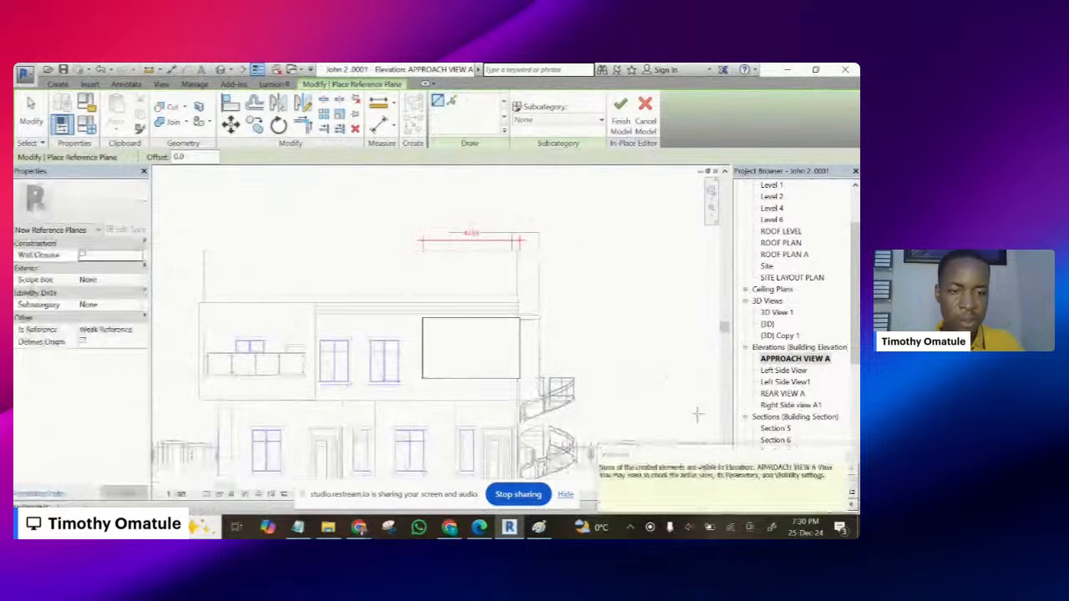
key(Escape)
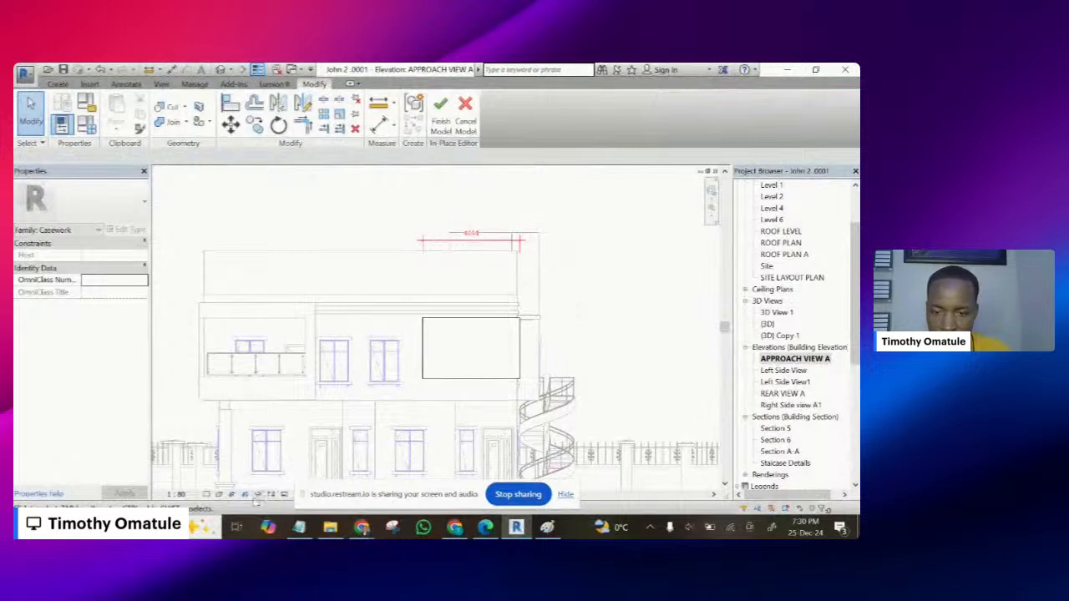
- Inspect the extrusion's edges against the roof bands and finish the in-place coping model
scroll(208, 496, down, 1)
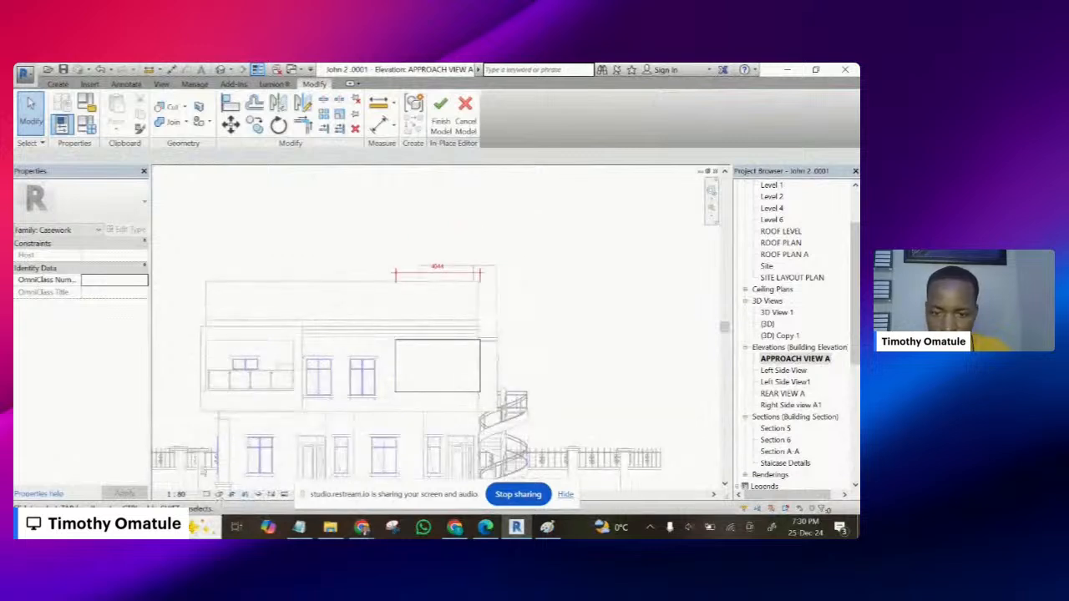
scroll(393, 417, up, 4)
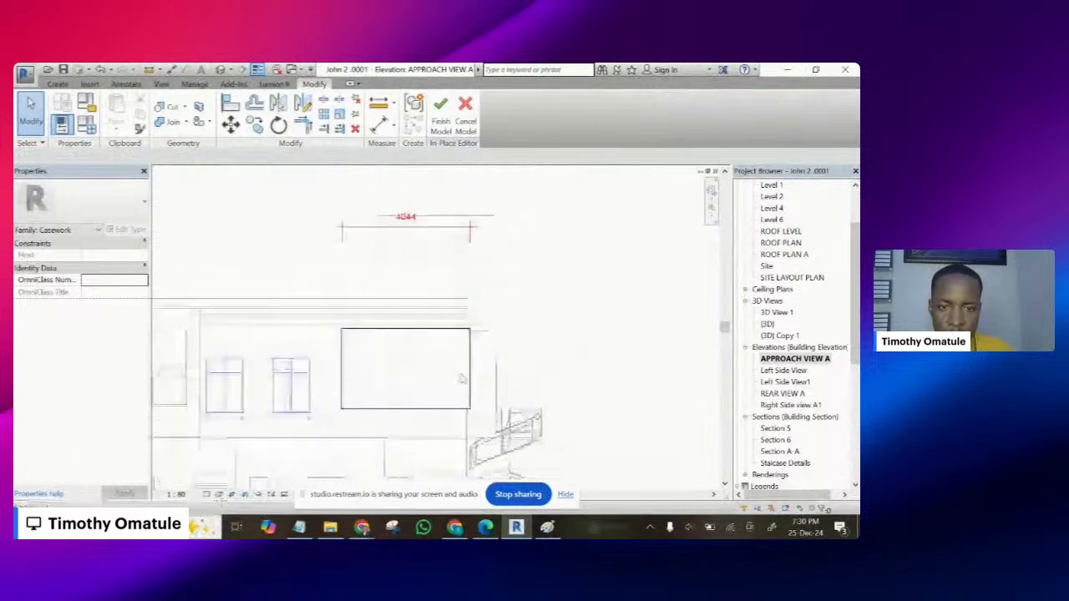
scroll(555, 319, down, 2)
scroll(404, 263, up, 3)
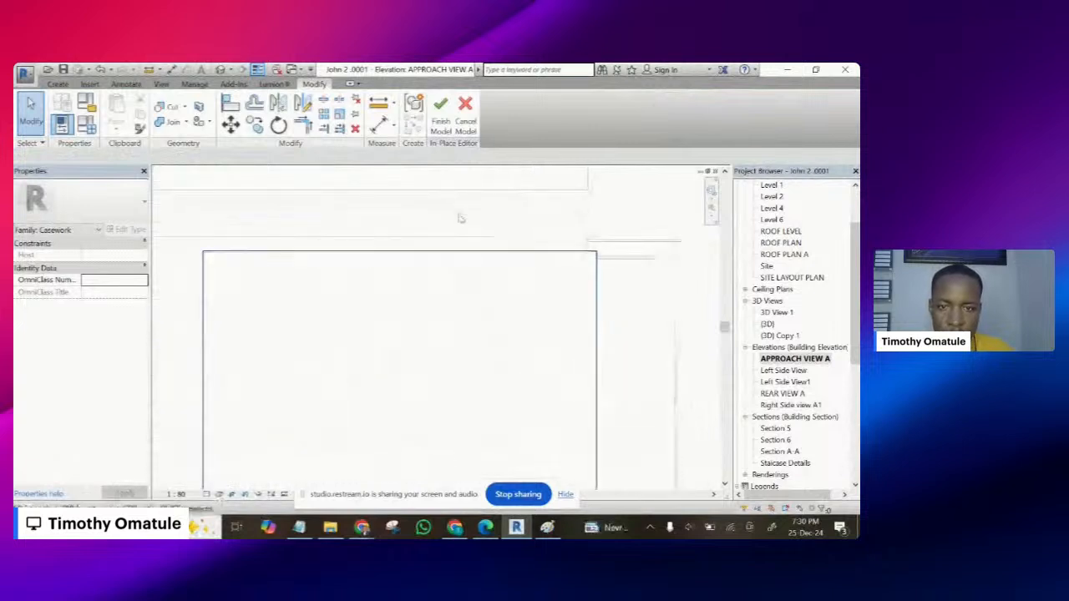
scroll(451, 275, down, 3)
scroll(454, 275, down, 1)
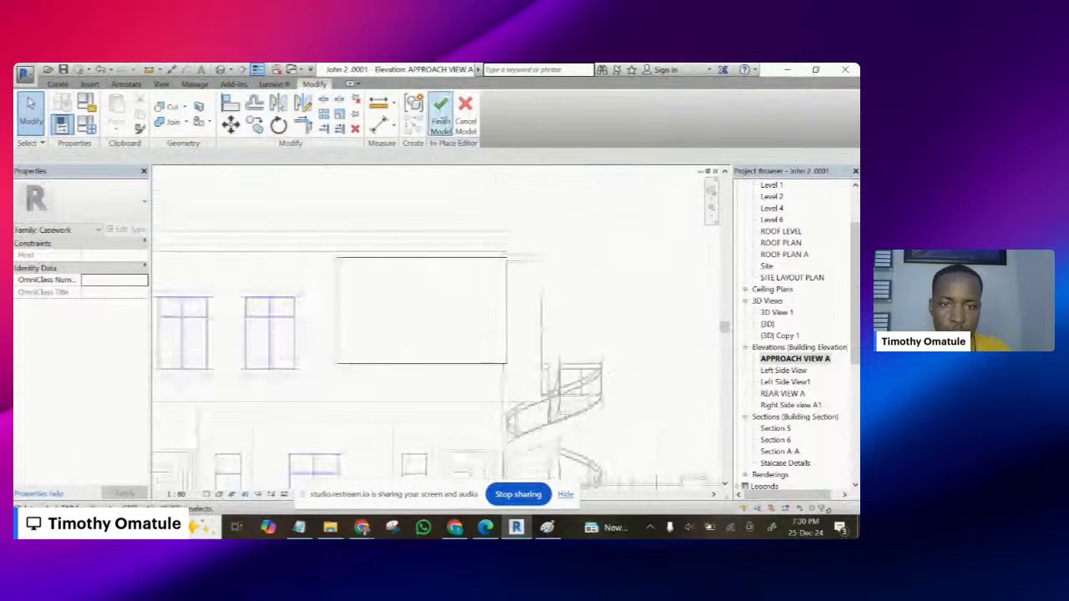
click(441, 113)
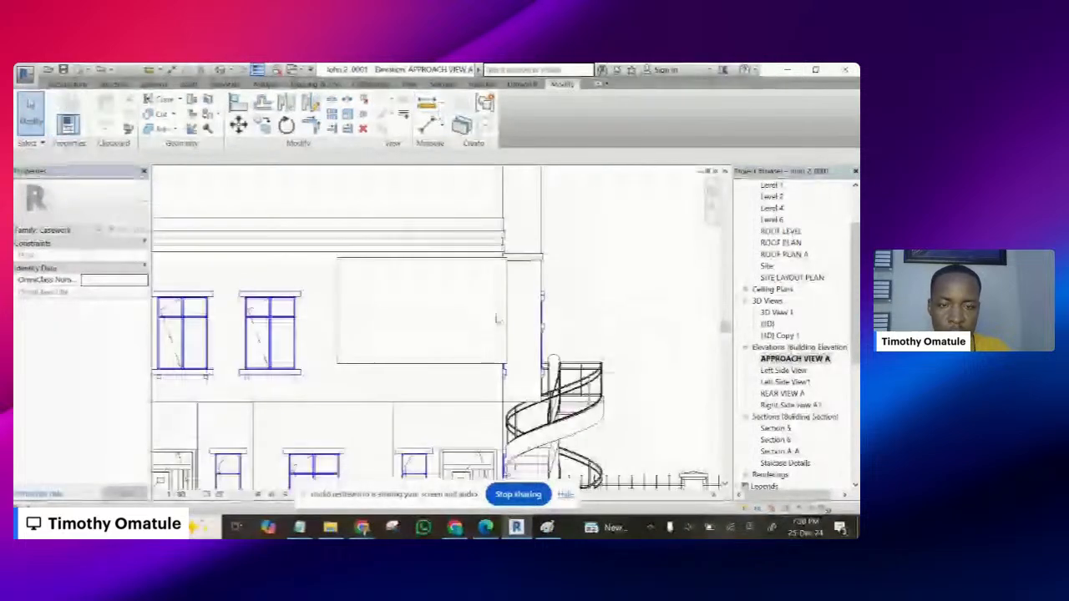
- Try to draw a horizontal reference plane across the elevation near the coping's top edge, outside the in-place editor
scroll(496, 318, down, 2)
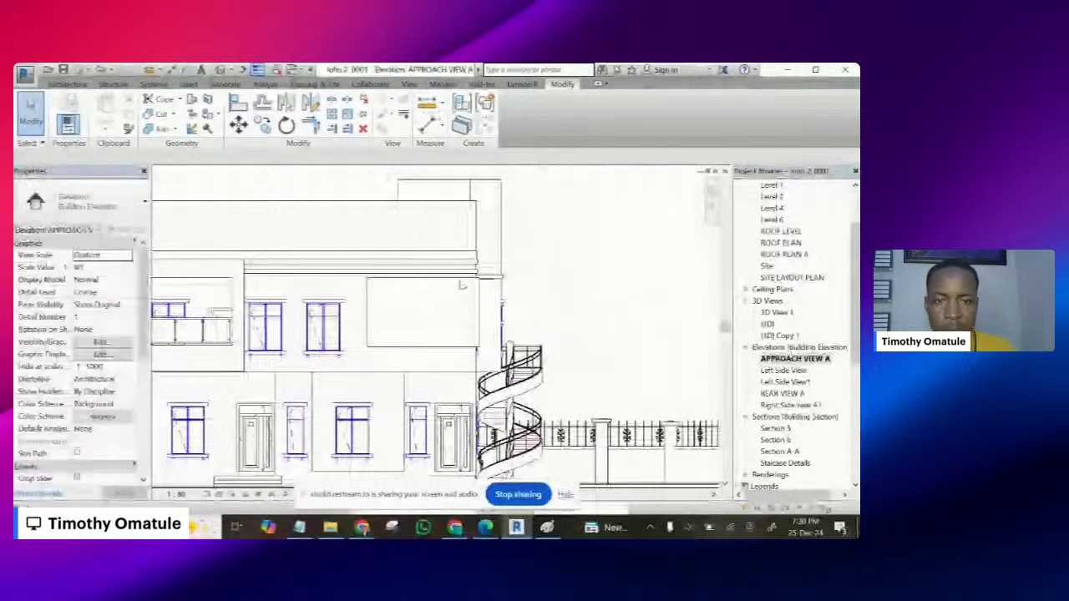
key(r)
key(p)
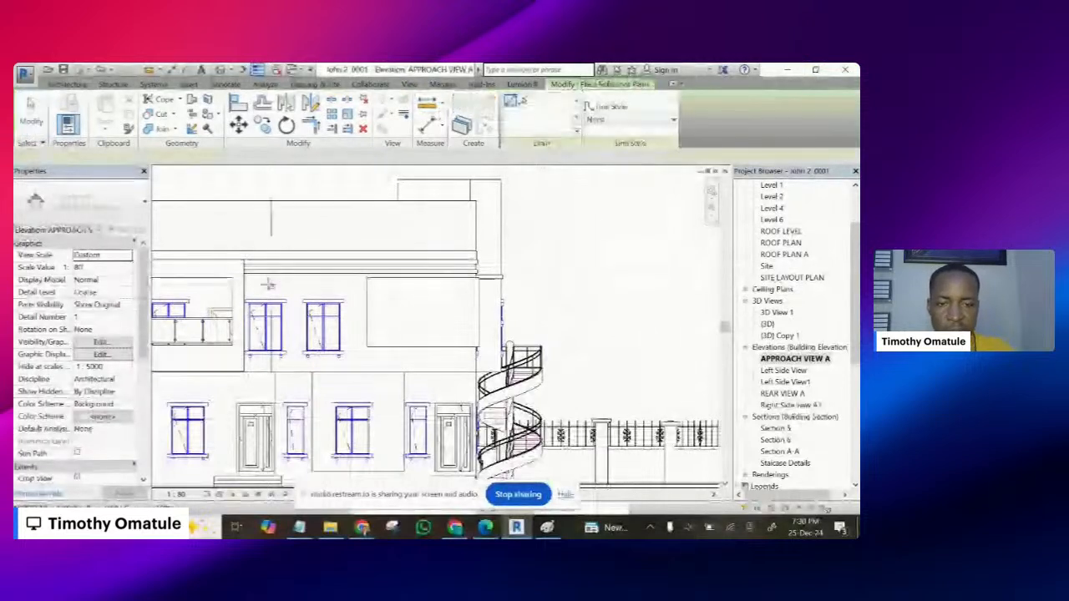
click(268, 285)
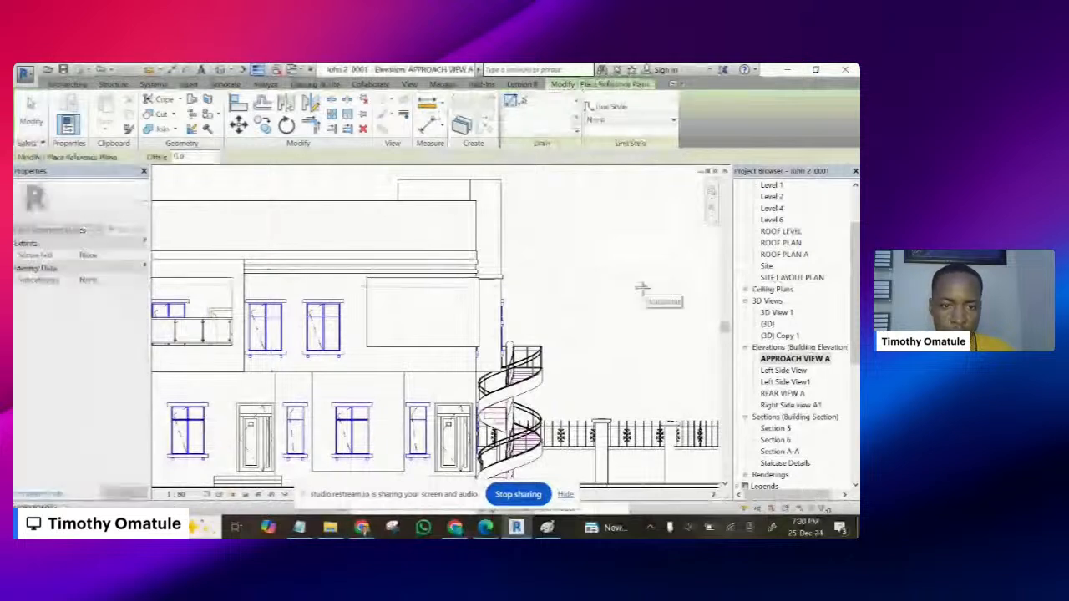
click(642, 288)
key(Escape)
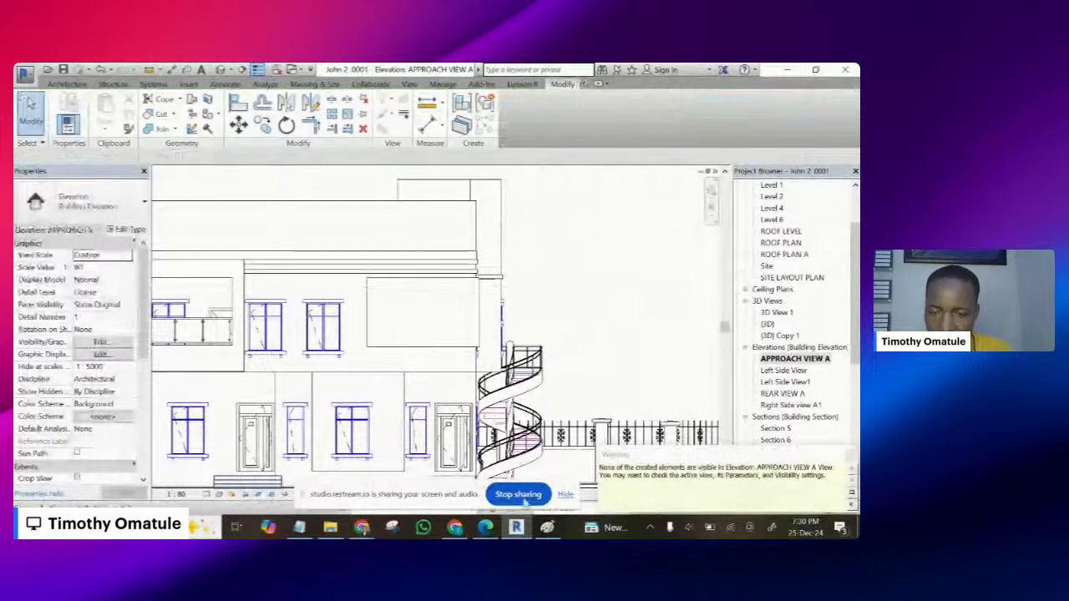
- Reveal the elevation's hidden elements to look for the reference planes, and leave the reveal mode
click(566, 495)
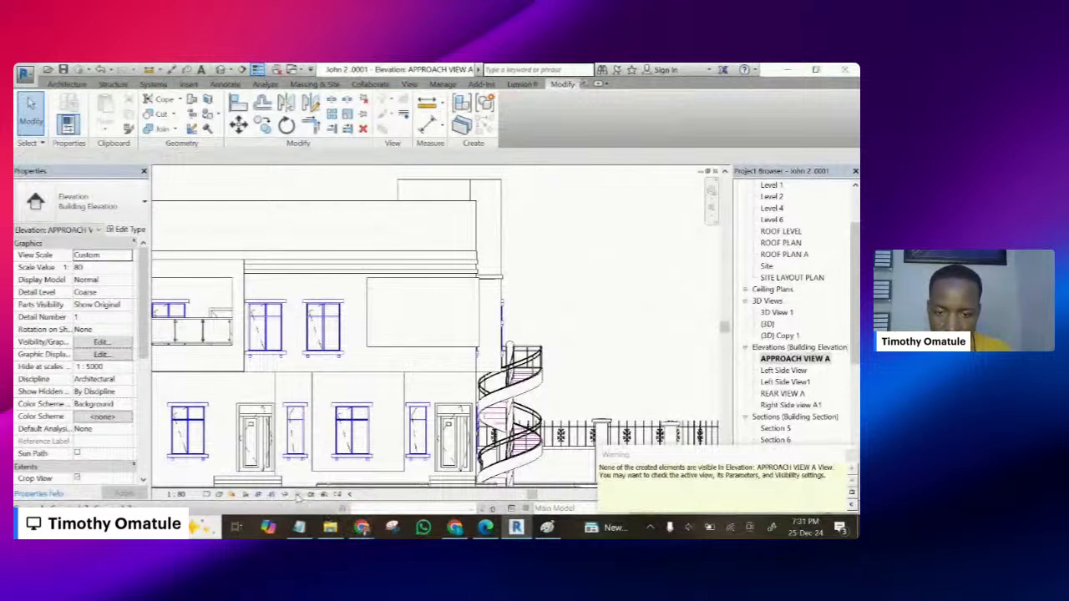
click(299, 495)
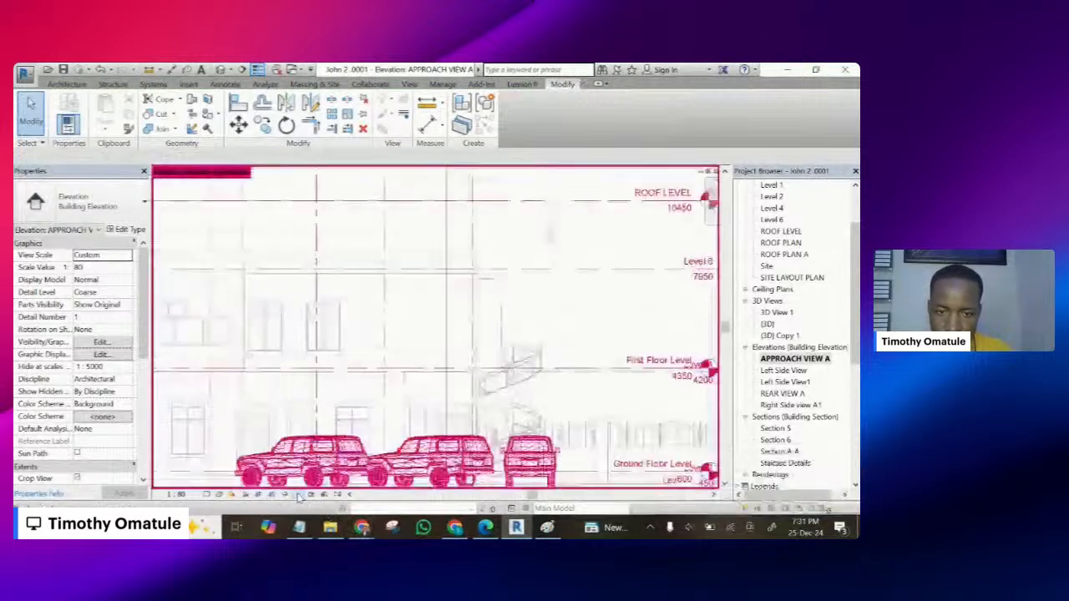
scroll(557, 261, up, 1)
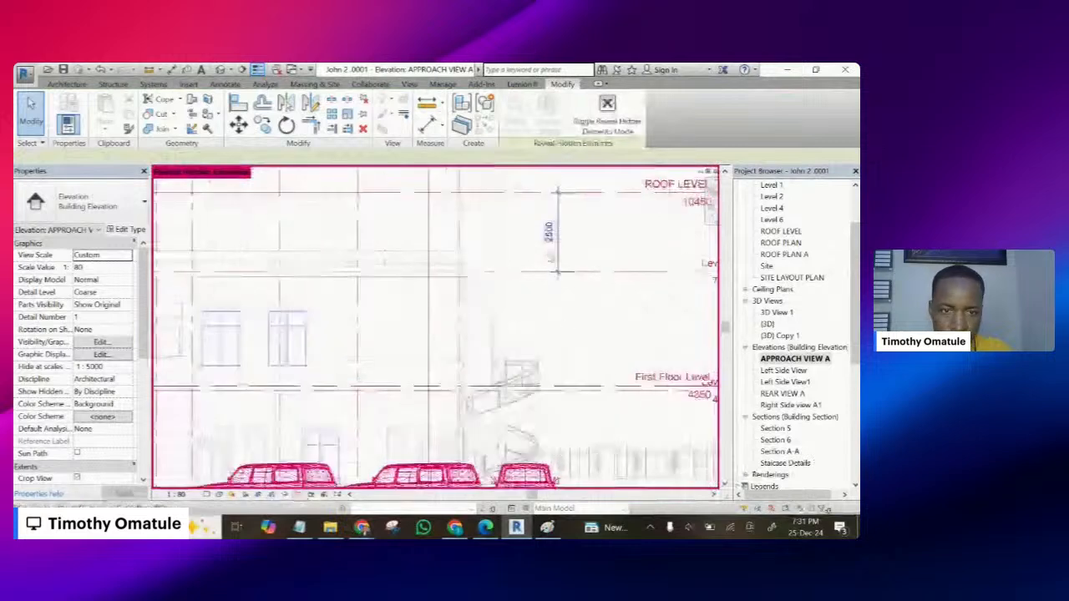
scroll(543, 275, up, 2)
scroll(540, 284, down, 3)
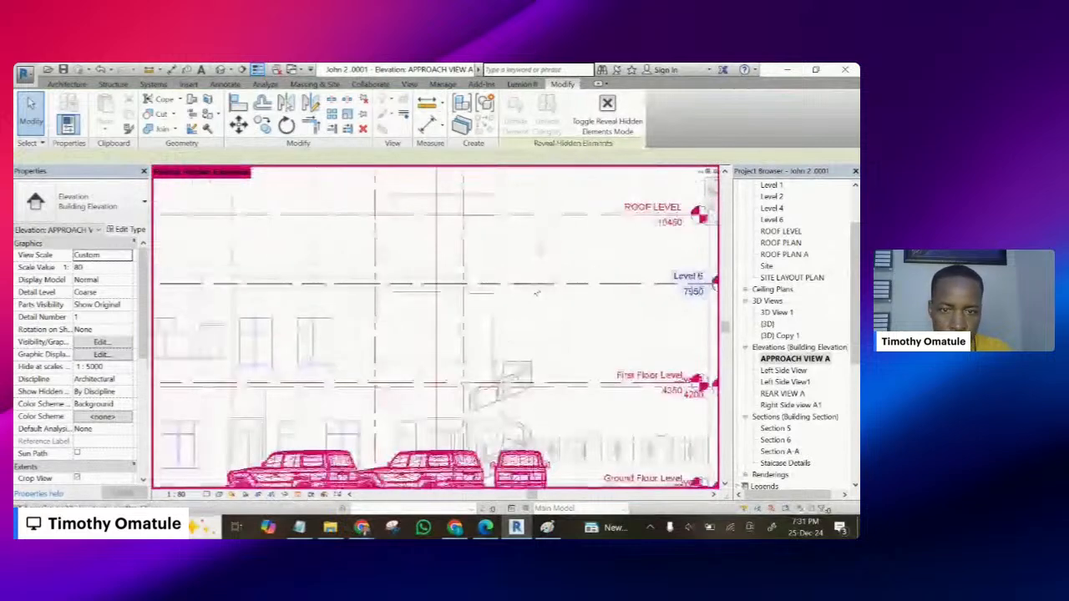
scroll(537, 293, down, 4)
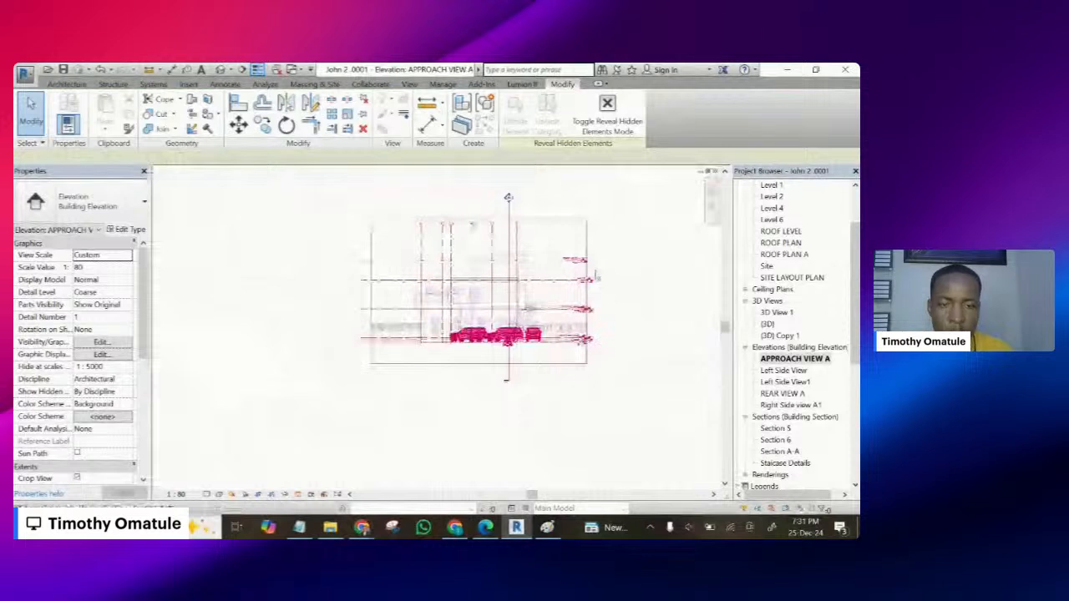
click(607, 122)
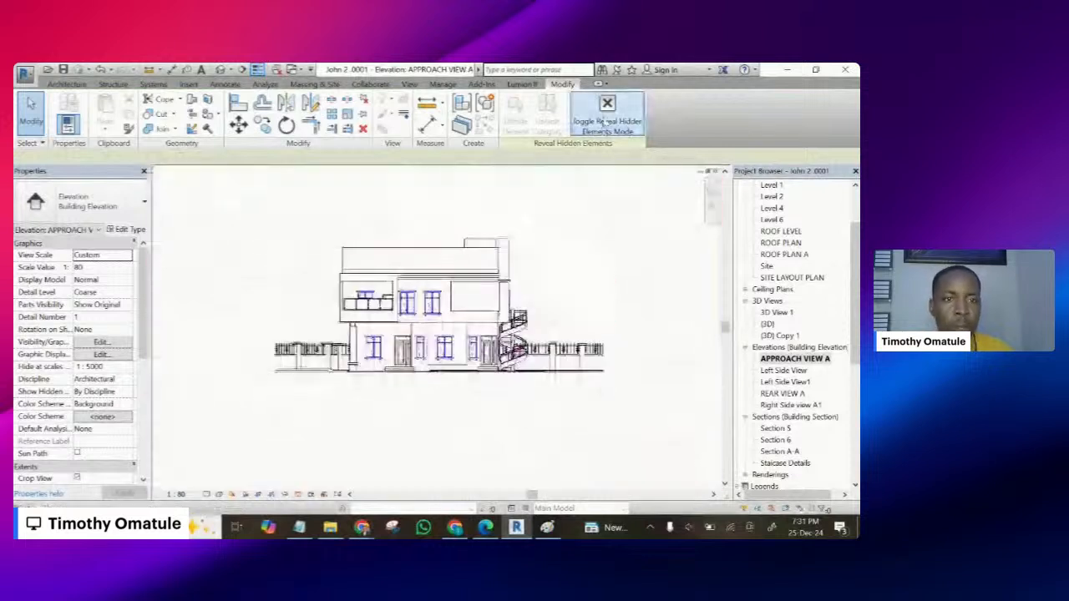
- Draw a horizontal thin detail line from the coping's upper corner nearest the windows, past the spiral staircase
scroll(544, 302, up, 3)
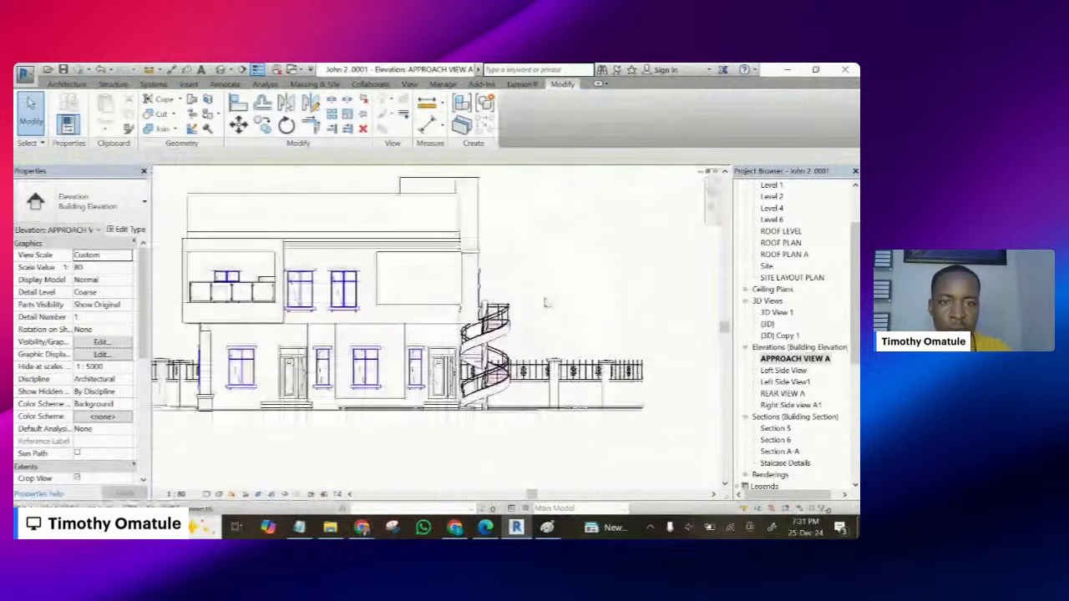
scroll(546, 303, up, 1)
middle_drag(546, 304, 531, 365)
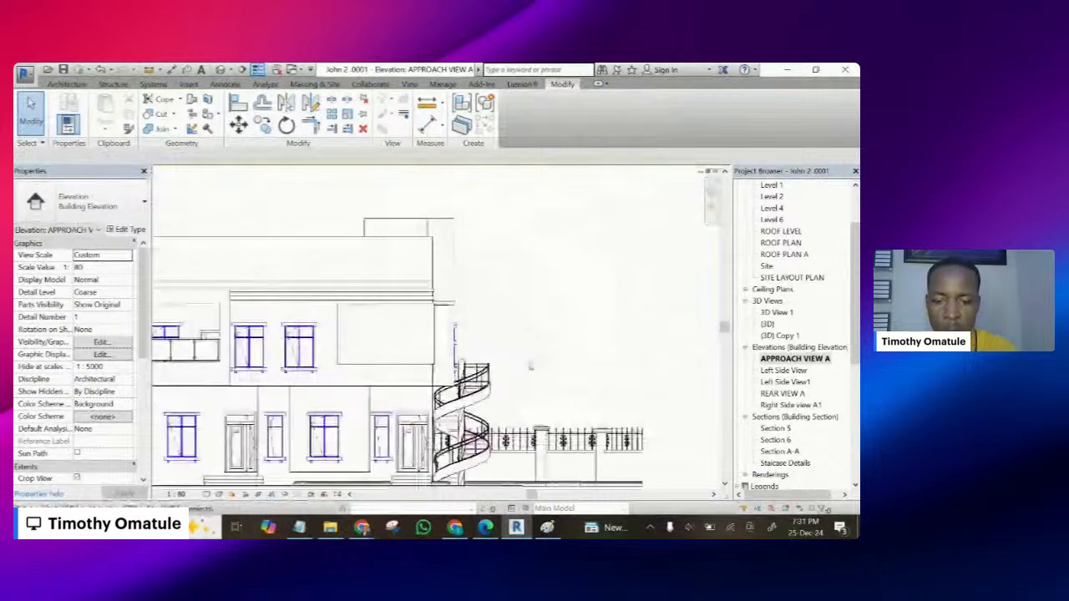
key(d)
key(l)
scroll(363, 302, up, 1)
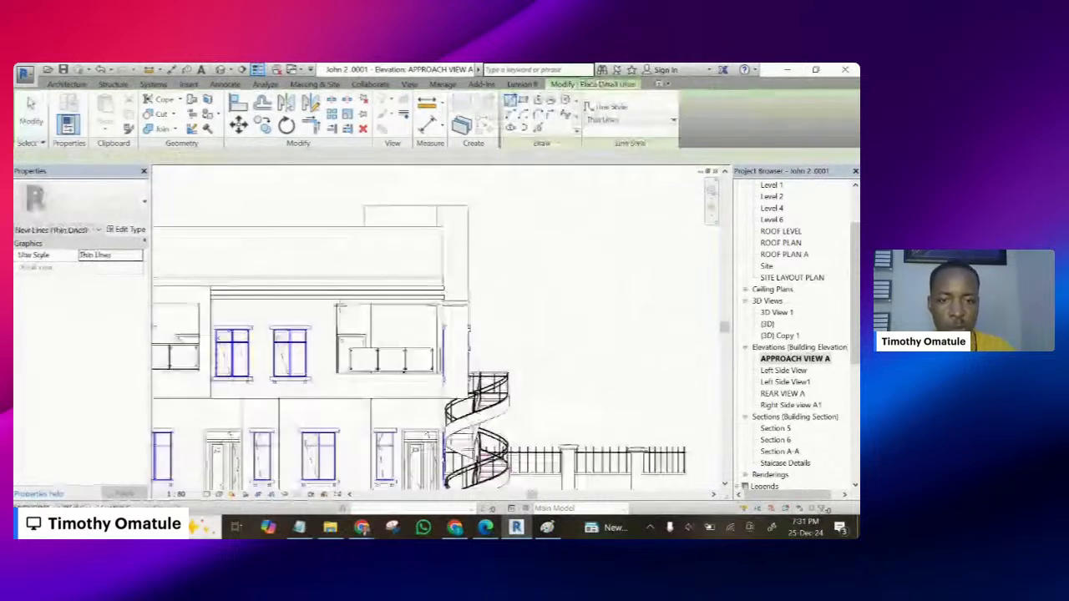
scroll(316, 296, up, 3)
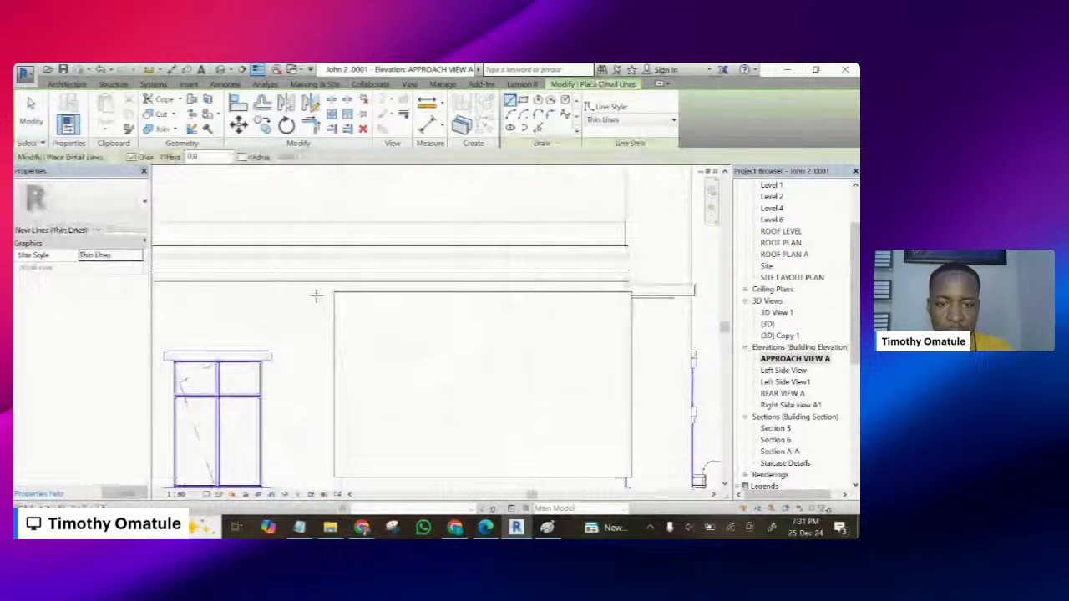
click(334, 292)
scroll(333, 294, down, 3)
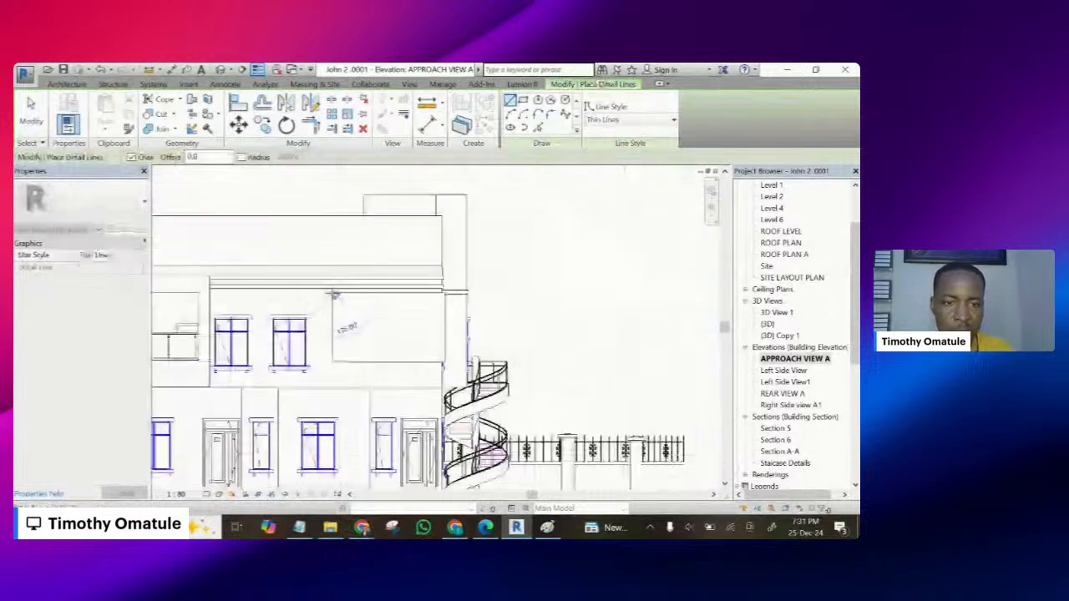
scroll(333, 294, down, 2)
click(618, 293)
key(Escape)
key(Escape)
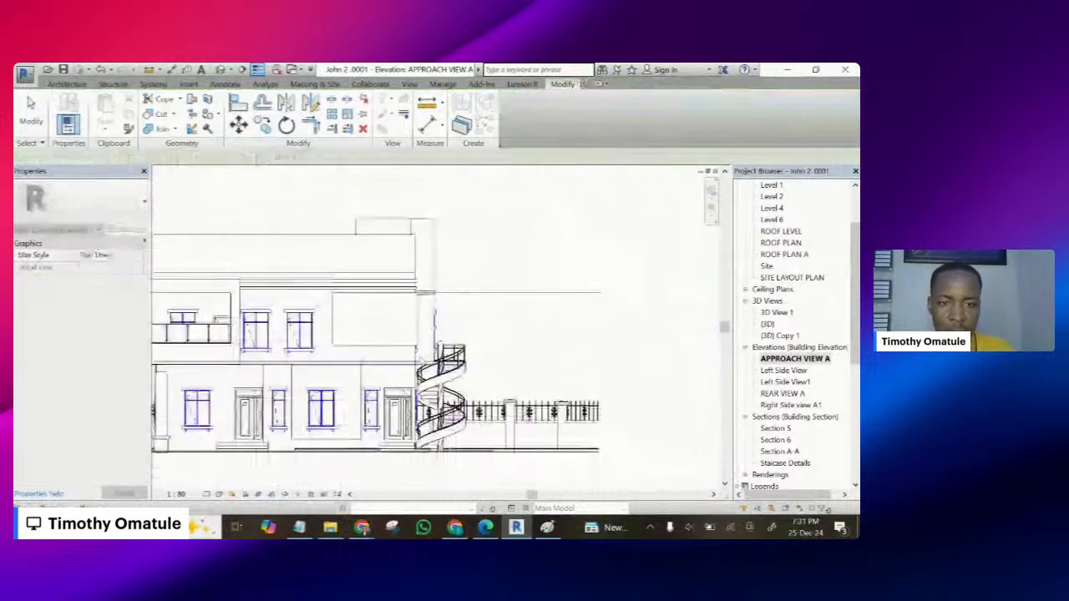
- Copy the horizontal detail line down to the coping's lower edge and align the copy exactly with that edge
scroll(470, 274, up, 2)
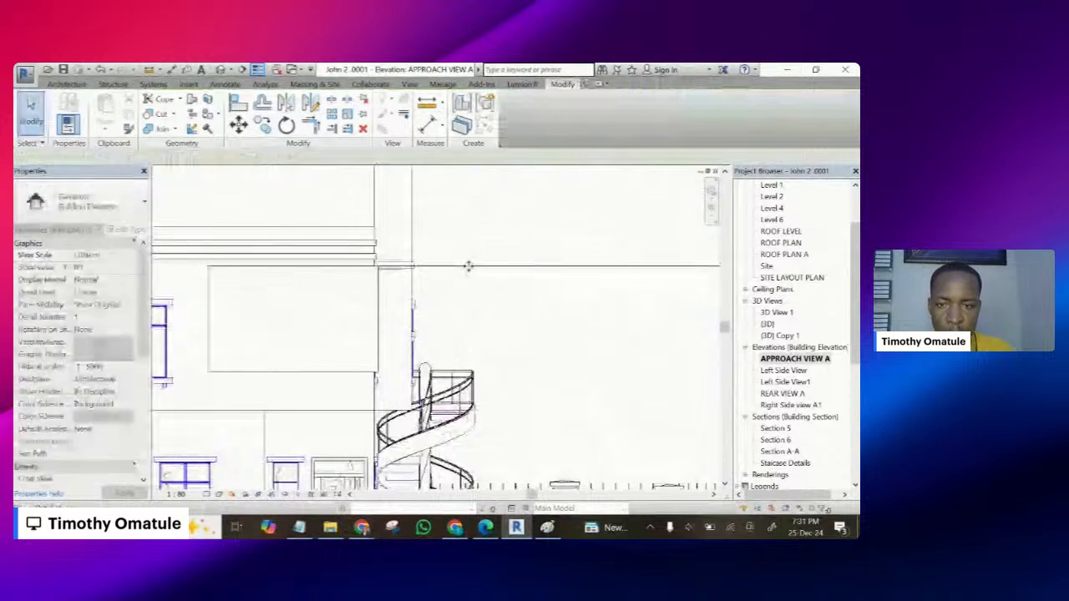
drag(469, 266, 472, 375)
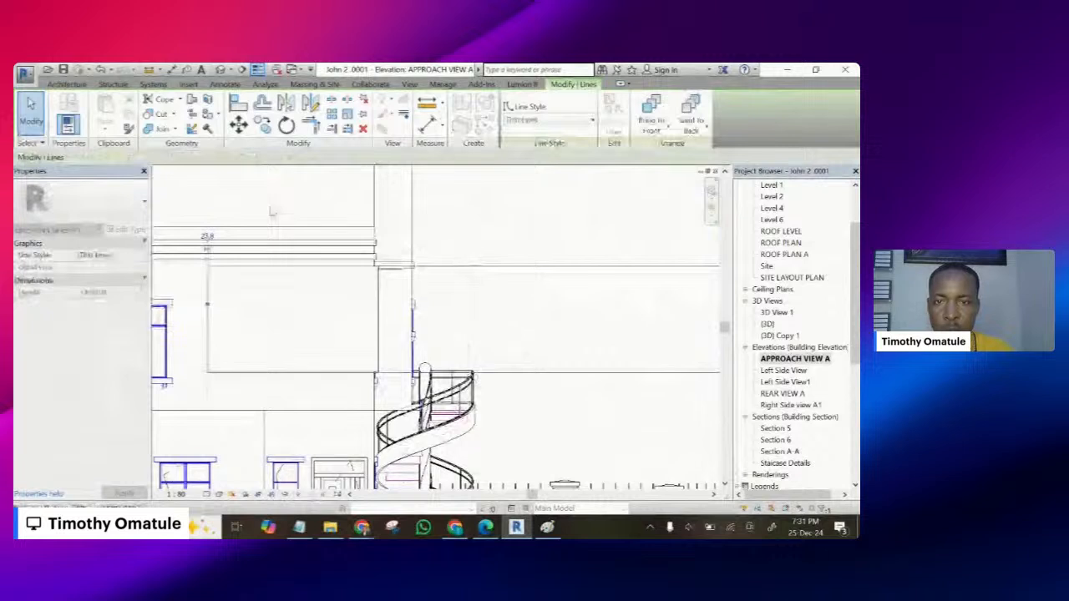
click(206, 357)
scroll(378, 375, up, 2)
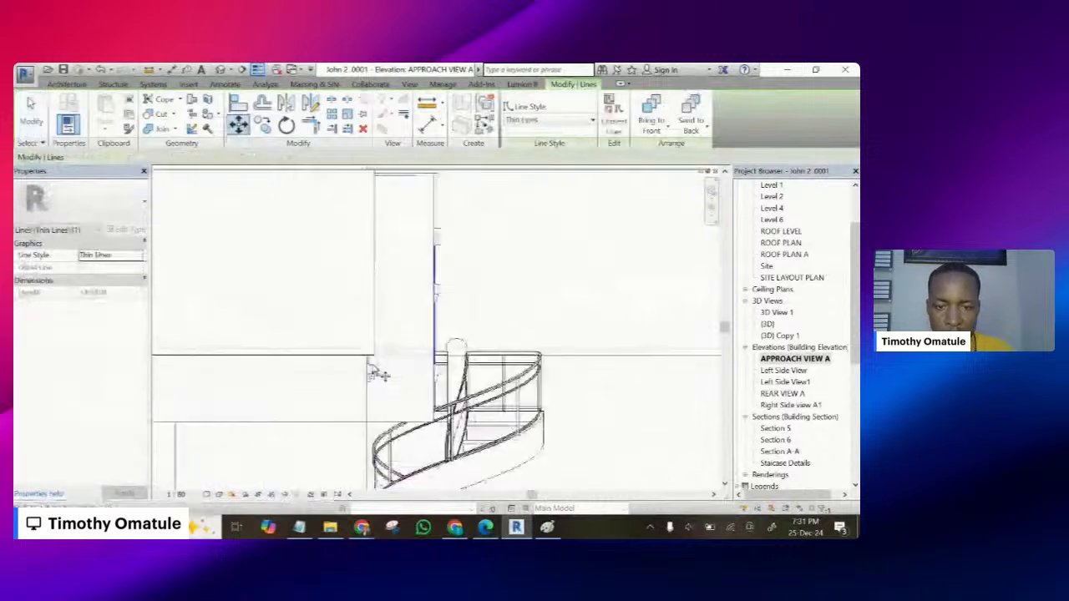
scroll(378, 375, up, 2)
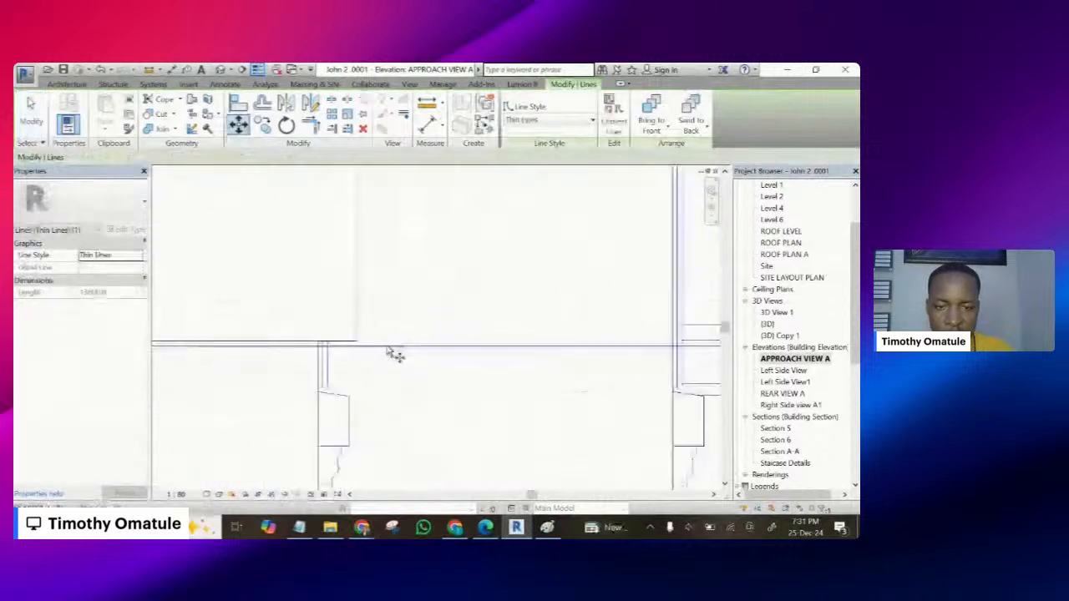
scroll(388, 348, up, 2)
click(386, 347)
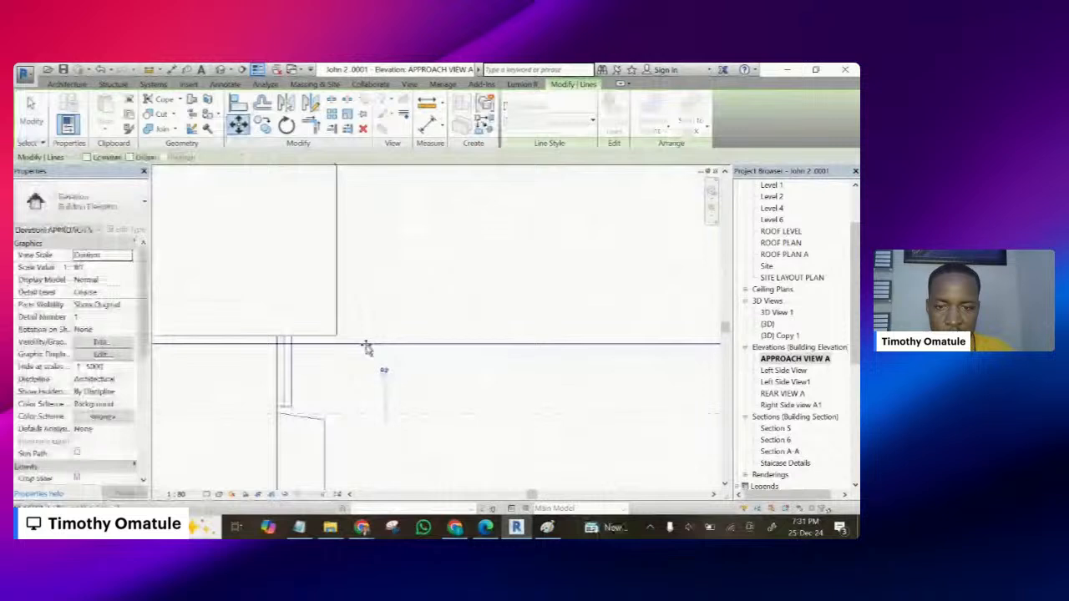
click(311, 334)
scroll(418, 371, down, 2)
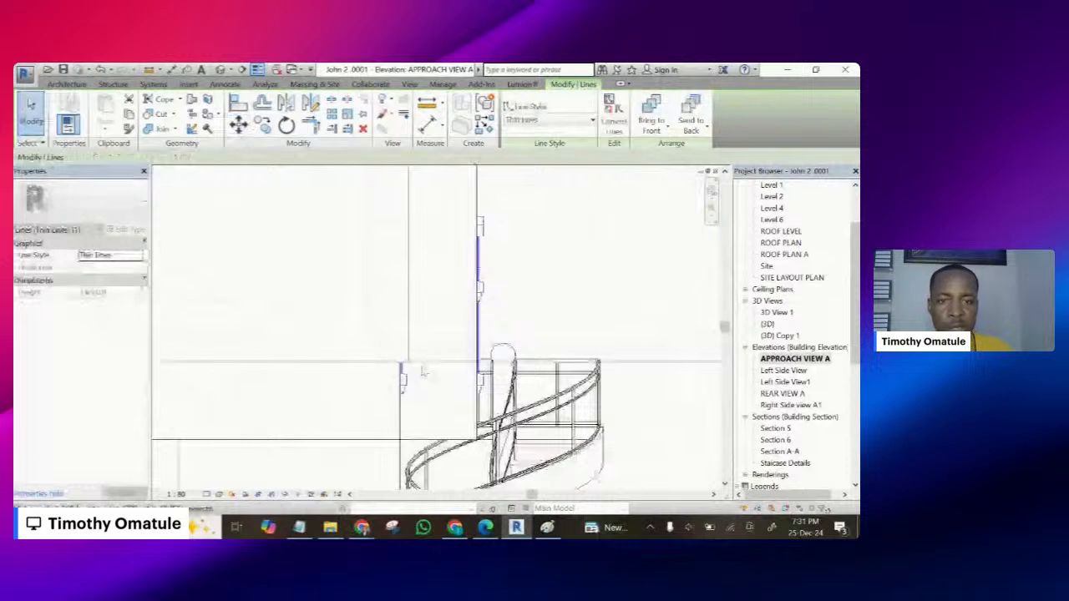
scroll(470, 327, down, 3)
scroll(555, 242, up, 2)
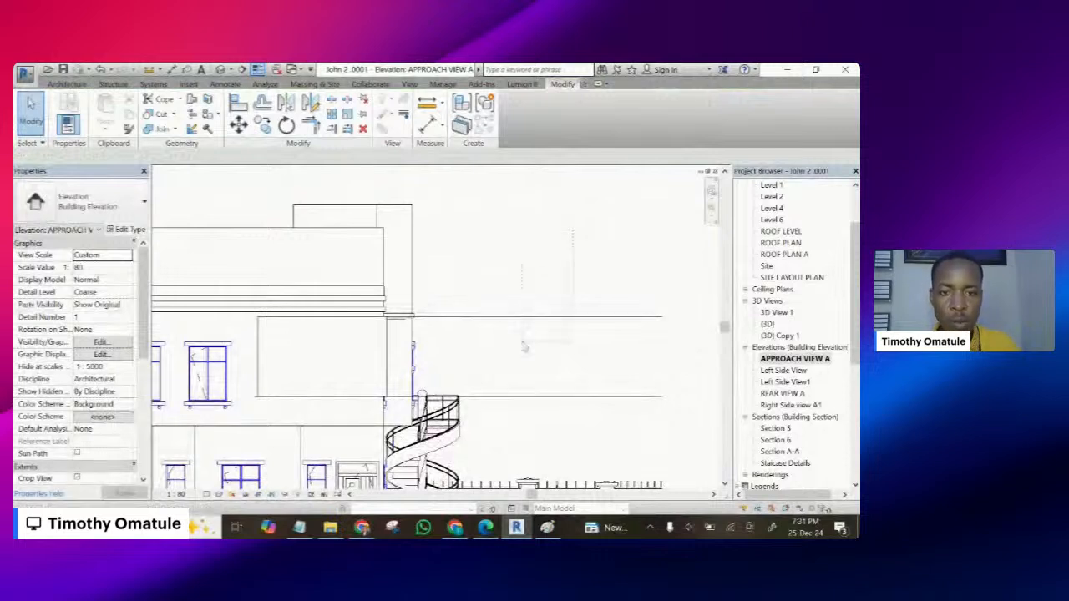
- Move the upper detail line 100 mm up from the coping's upper edge
click(514, 351)
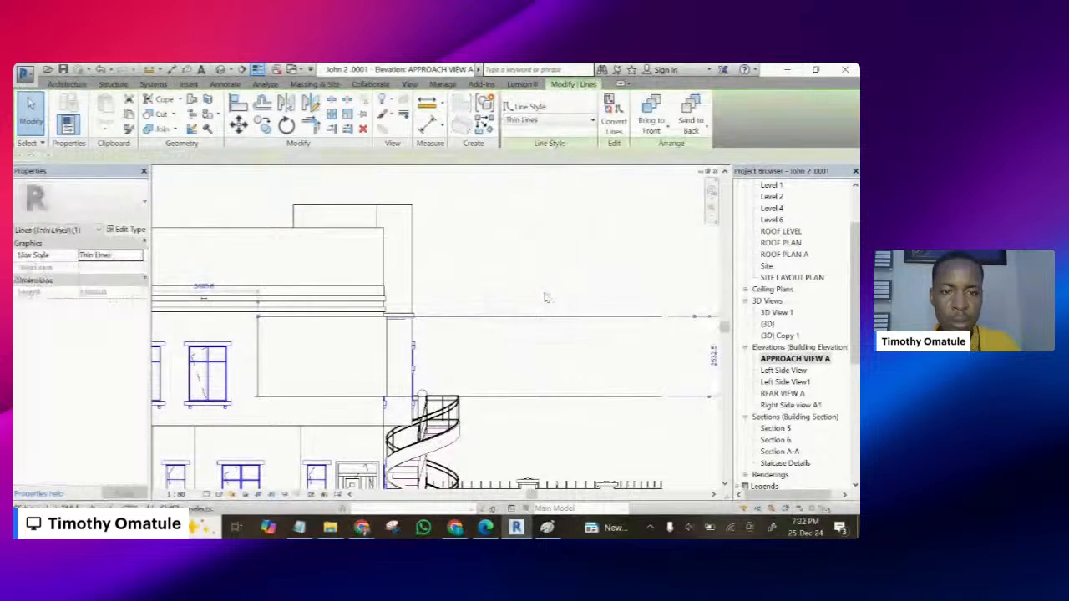
click(546, 296)
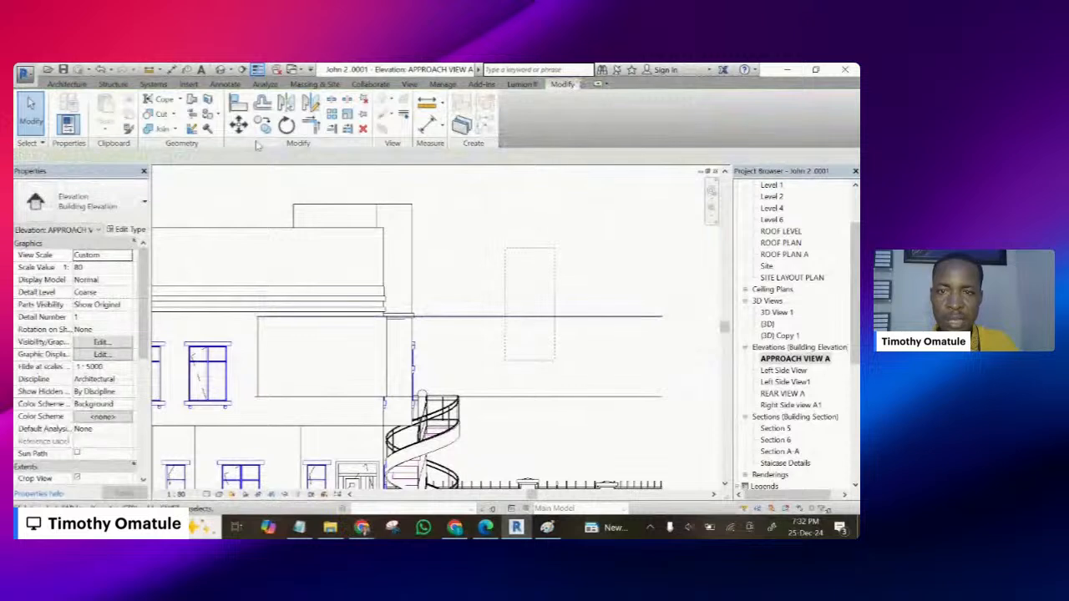
click(238, 123)
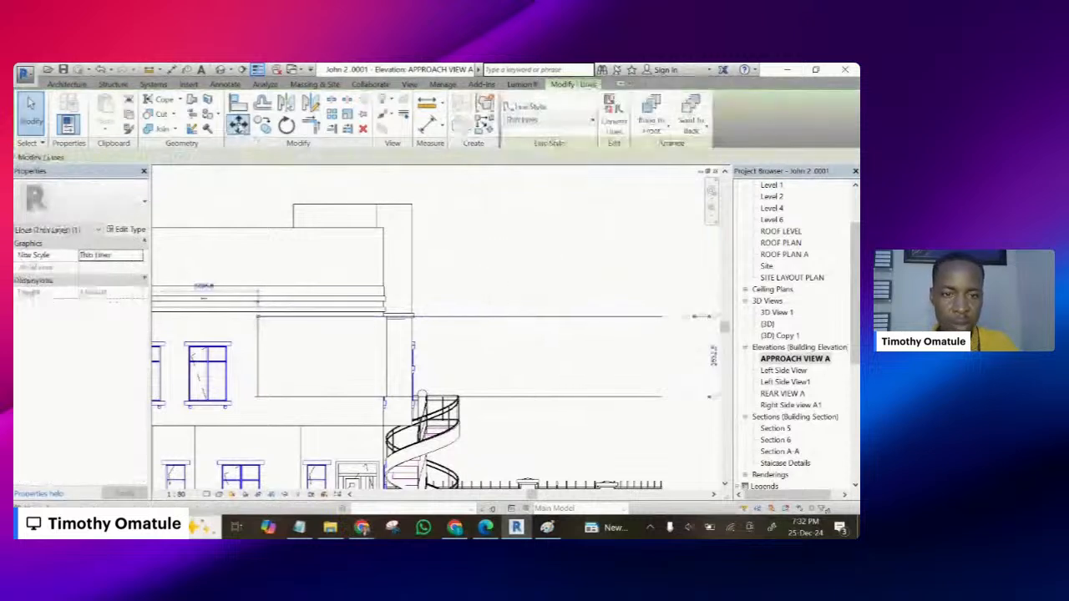
click(239, 125)
click(508, 297)
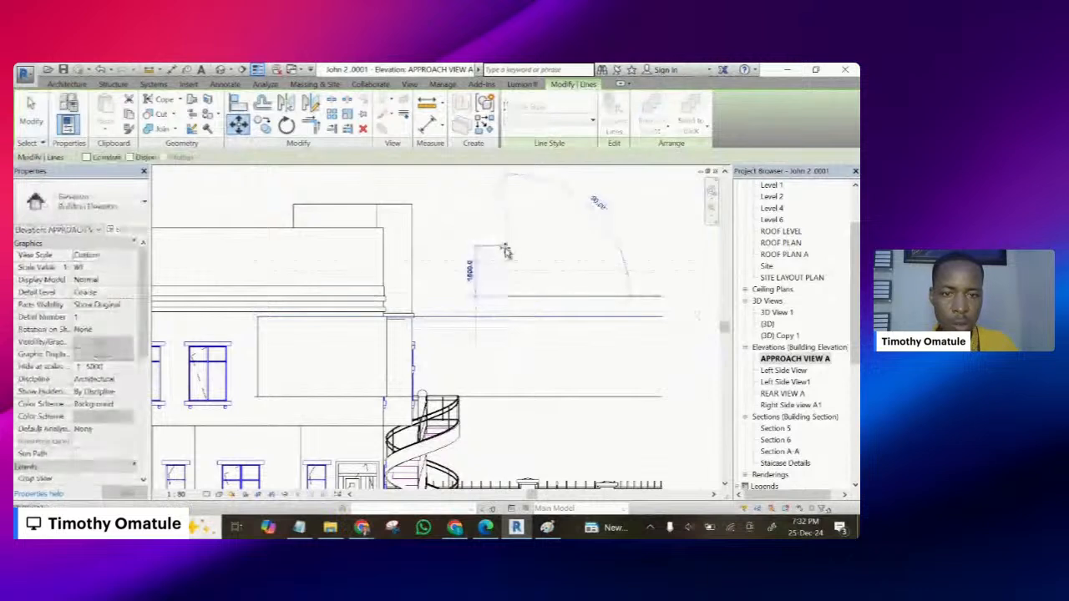
text(100)
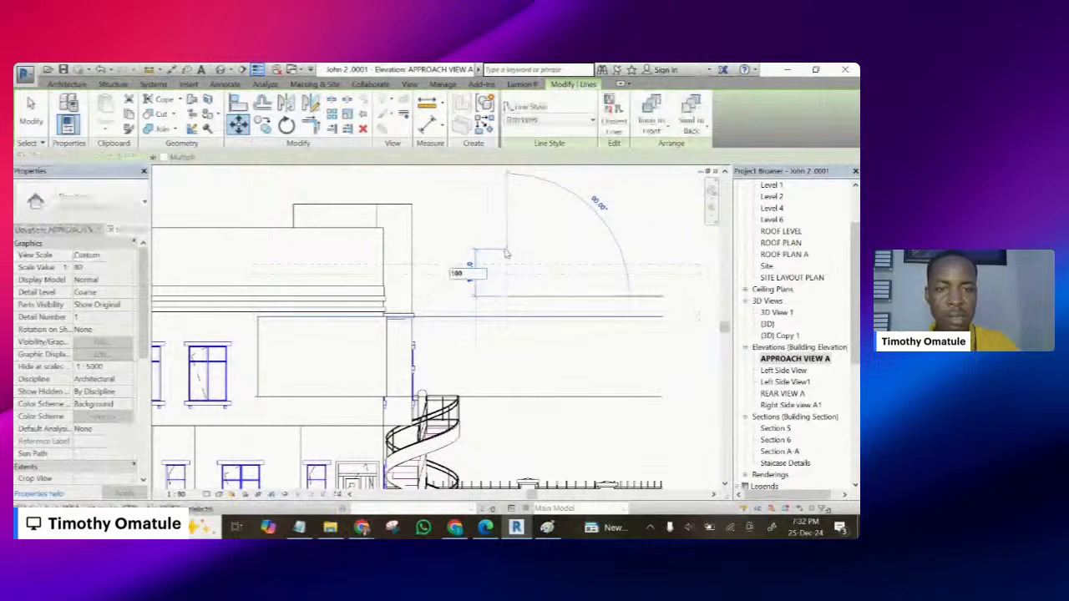
key(Return)
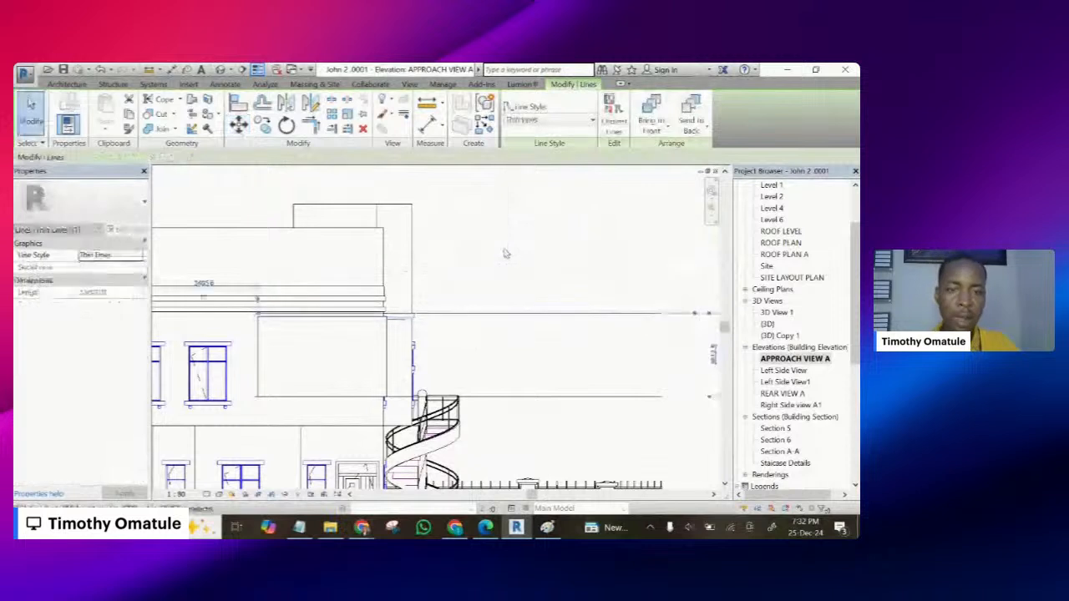
click(512, 362)
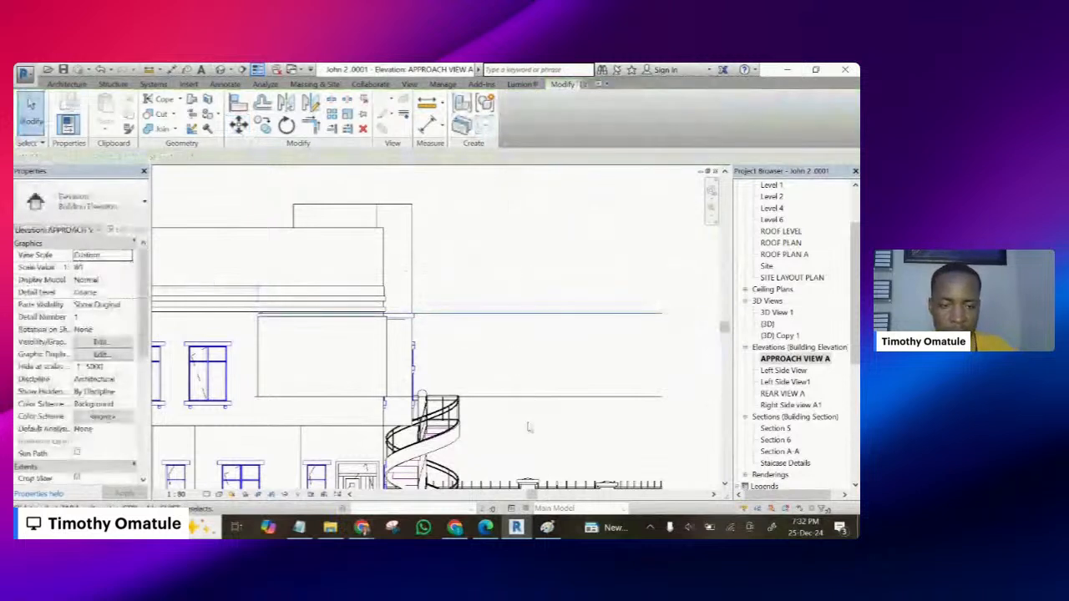
- Move the lower detail line 100 mm down from the coping's lower edge
click(518, 397)
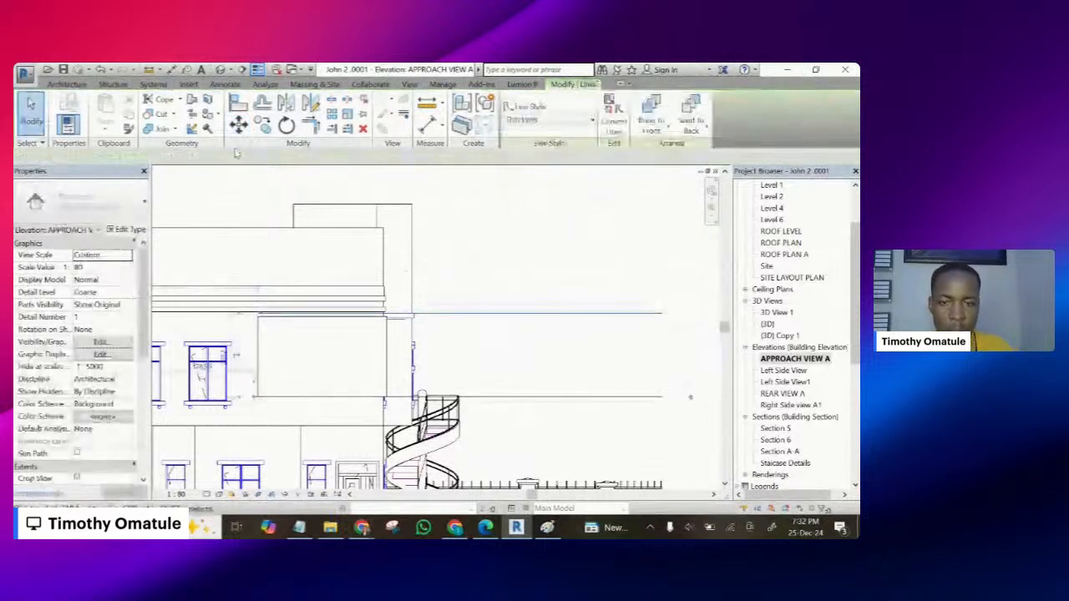
key(m)
key(v)
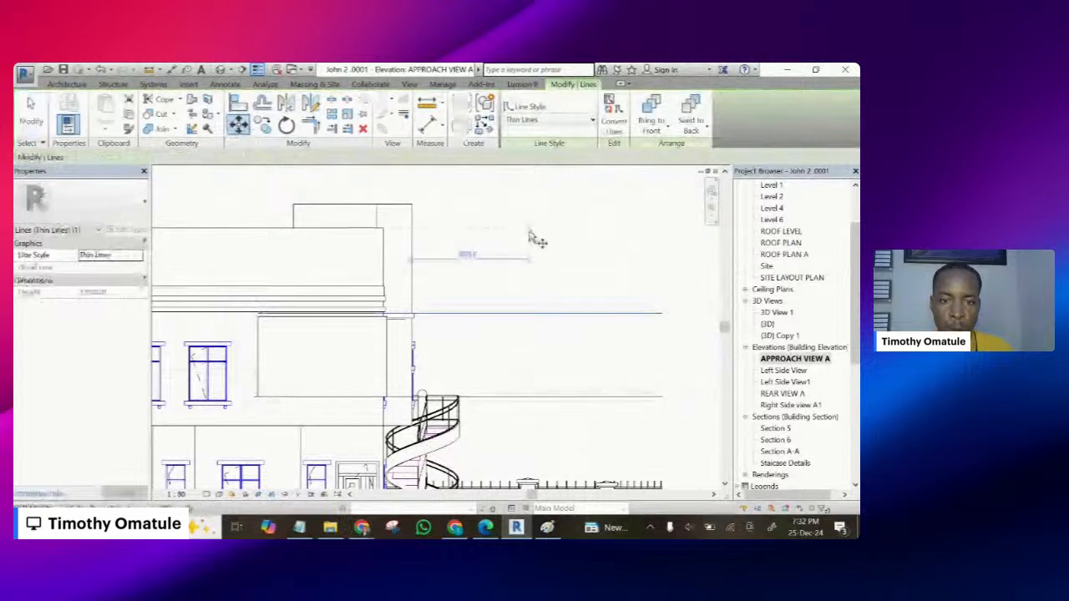
click(528, 228)
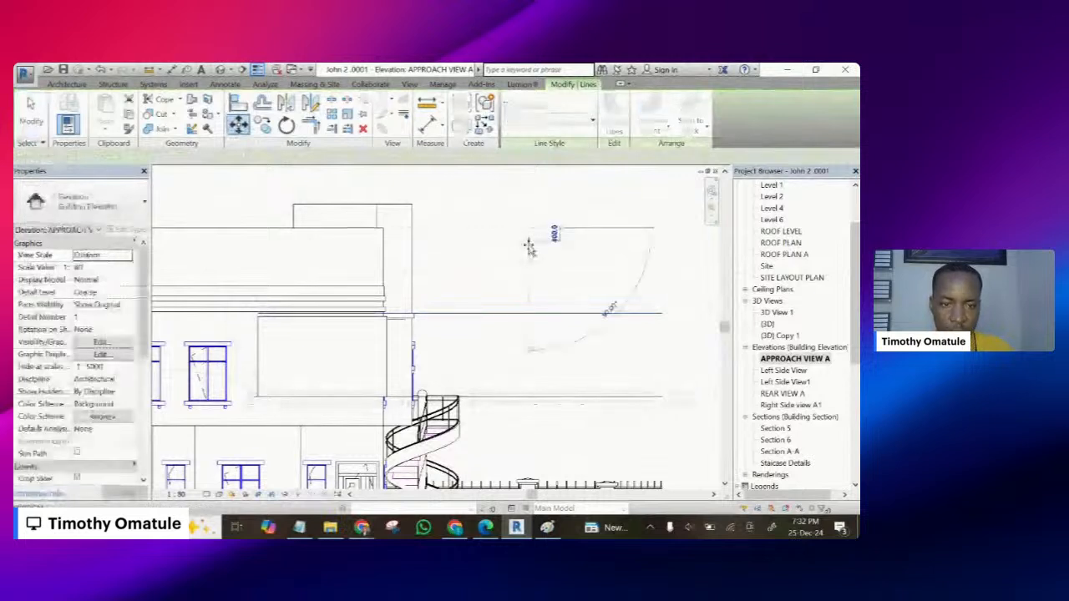
text(1)
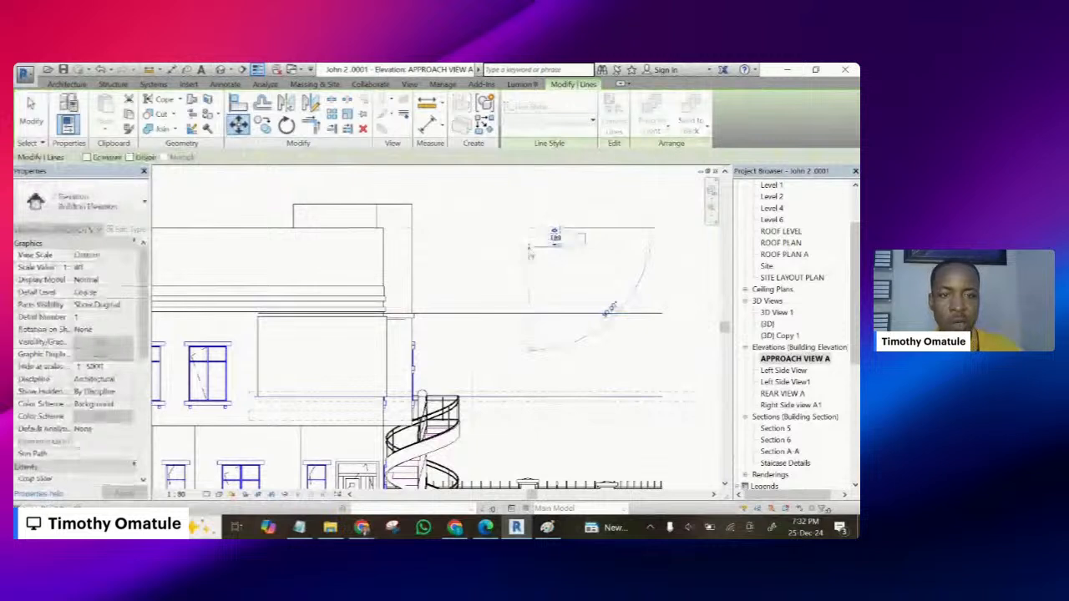
key(Return)
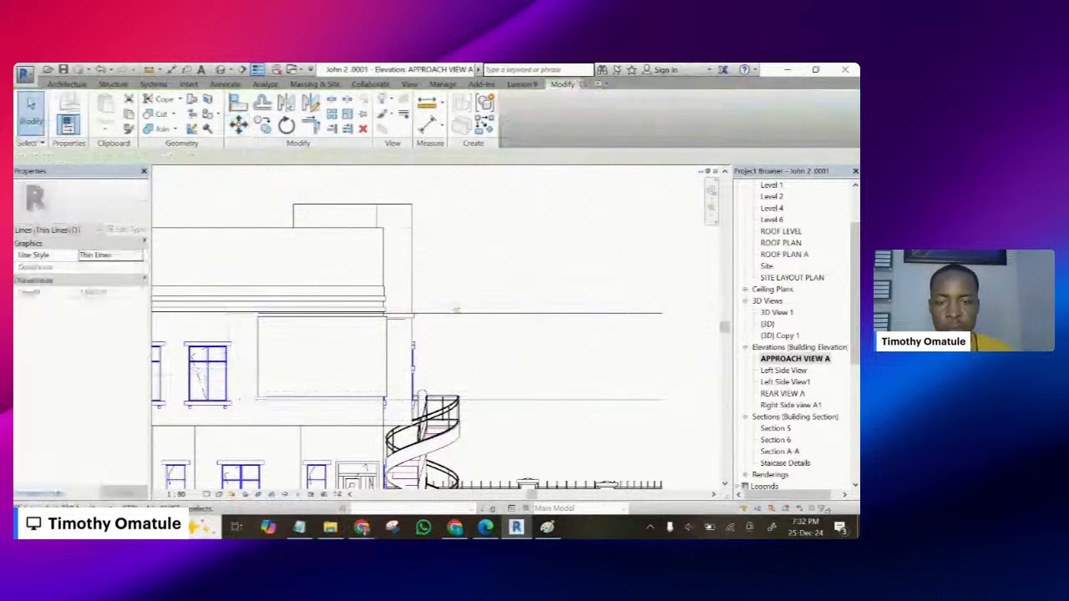
- Stretch the casework coping's upper edge up to the upper detail line
scroll(258, 349, up, 2)
scroll(258, 344, up, 2)
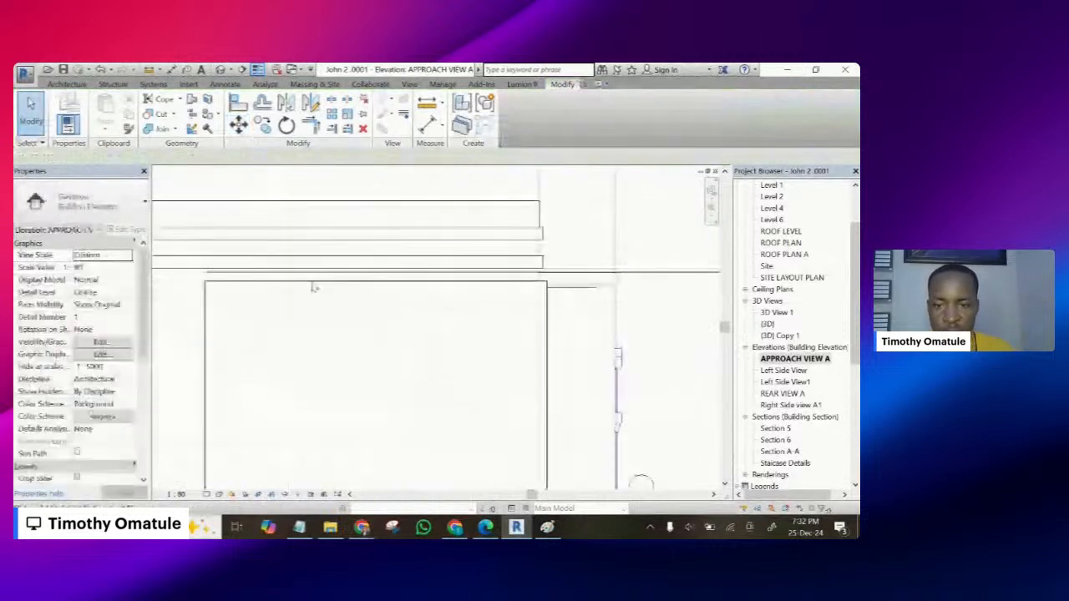
click(373, 287)
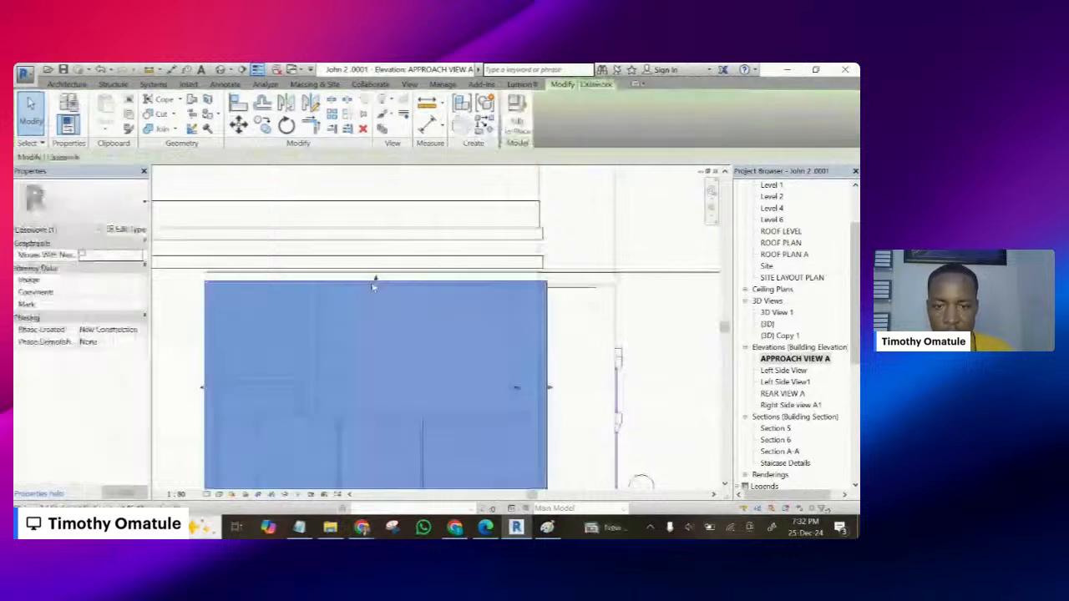
drag(375, 279, 377, 278)
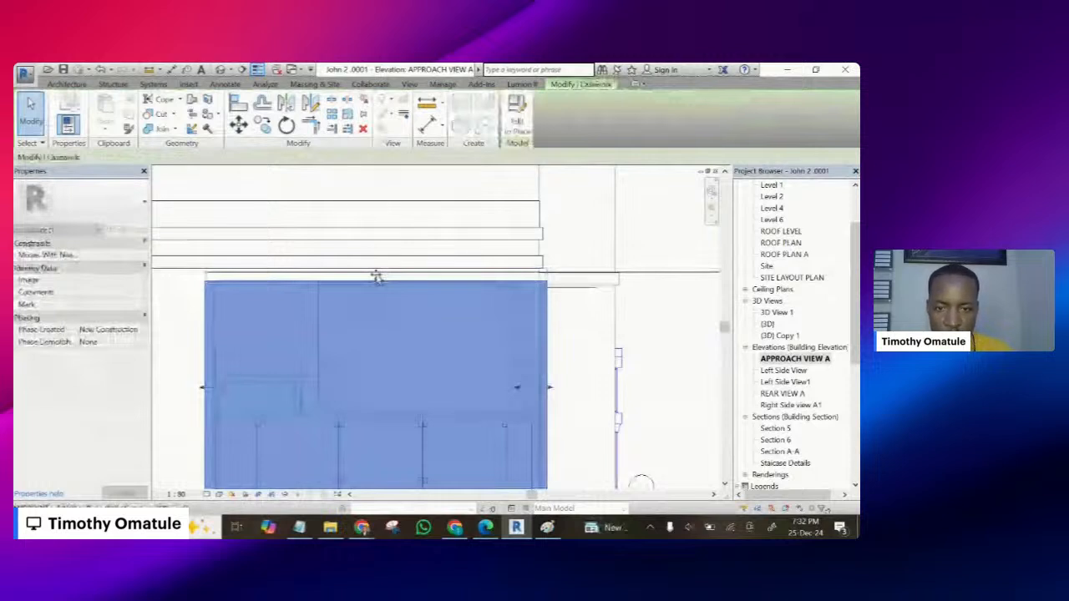
- Stretch the casework coping's lower edge down to the lower detail line and deselect the coping
scroll(376, 278, down, 3)
scroll(394, 331, up, 5)
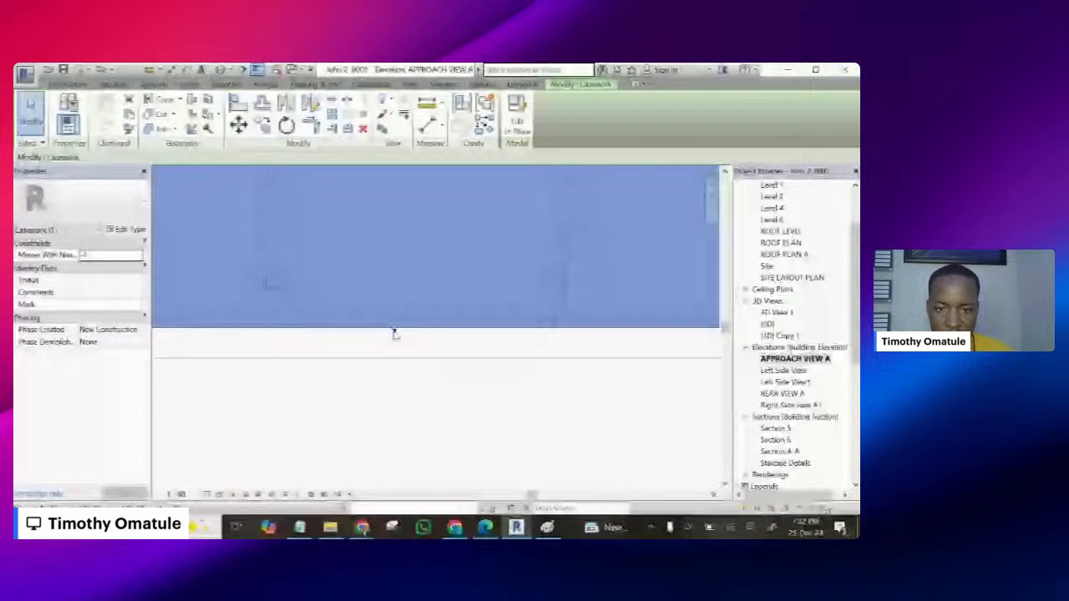
drag(394, 334, 383, 375)
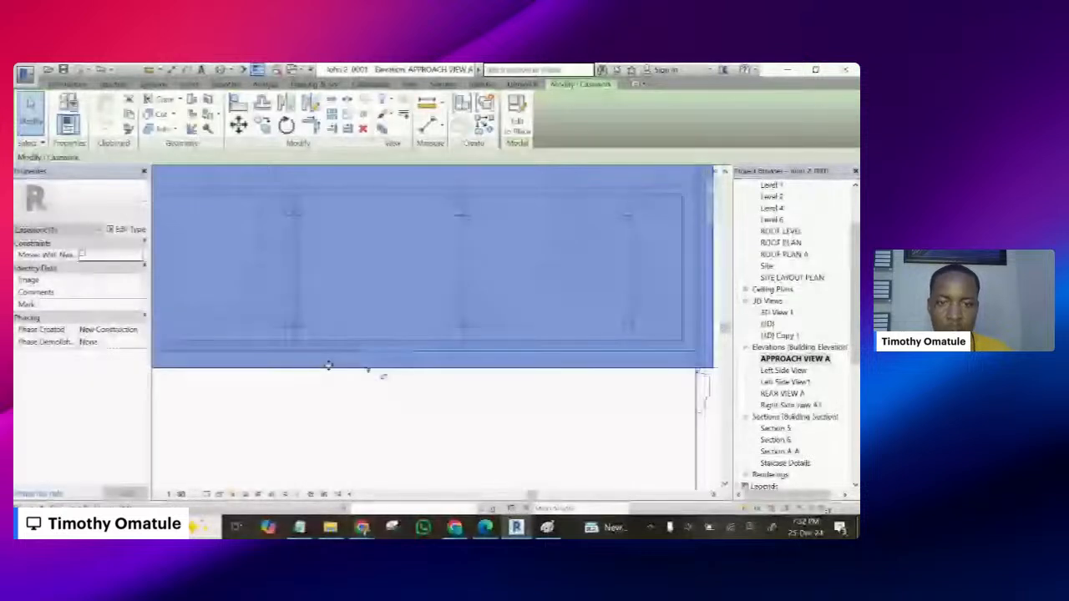
scroll(328, 365, down, 5)
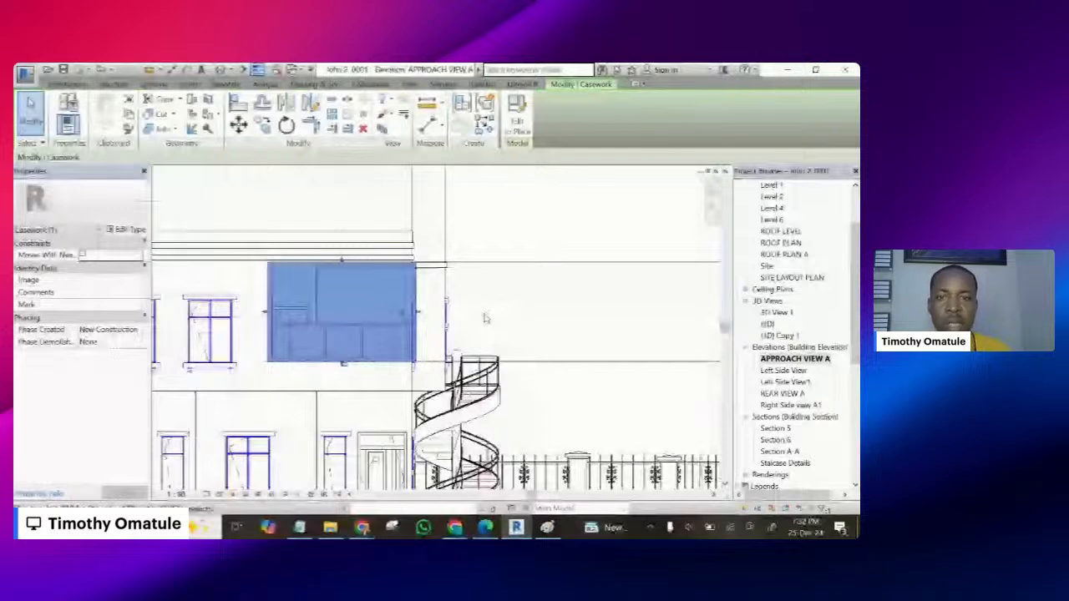
click(485, 318)
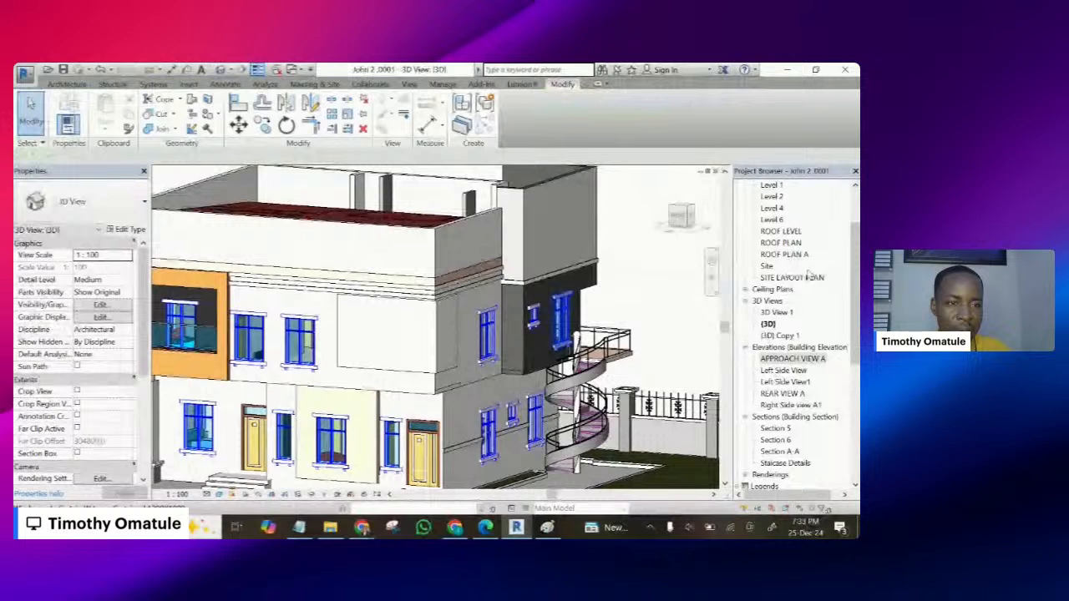
- Open the coping for in-place editing from the {3D} view and switch to the FIRST FLOOR PLAN A view
click(386, 332)
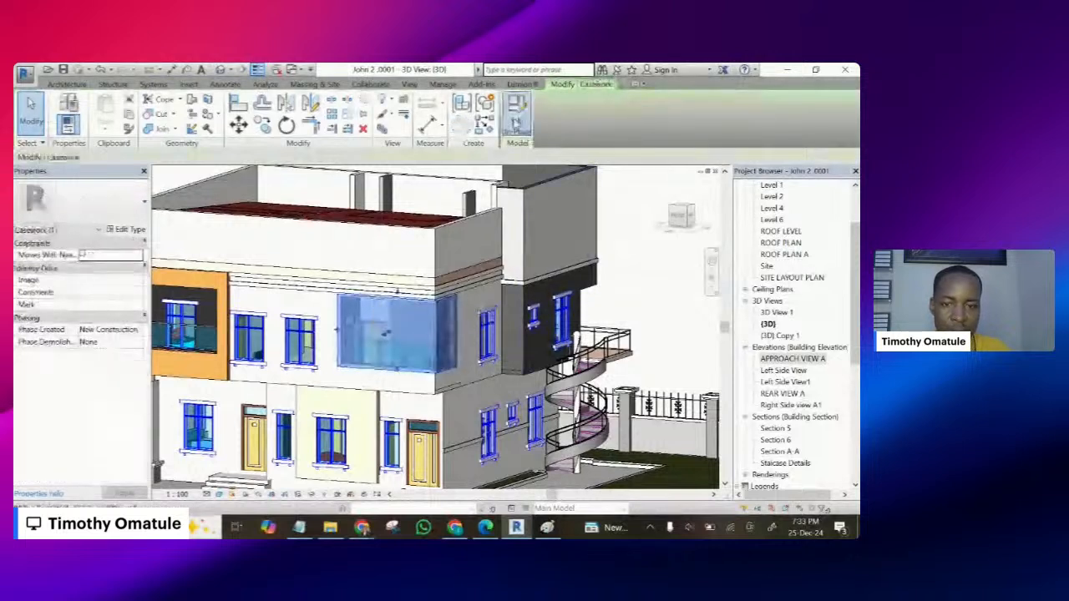
click(516, 123)
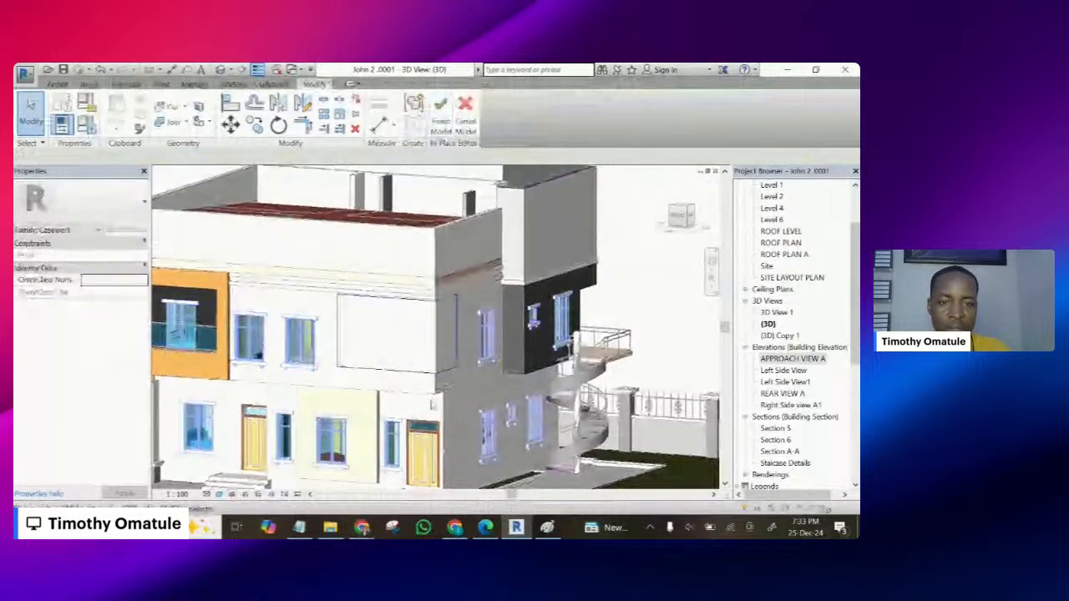
scroll(790, 244, up, 1)
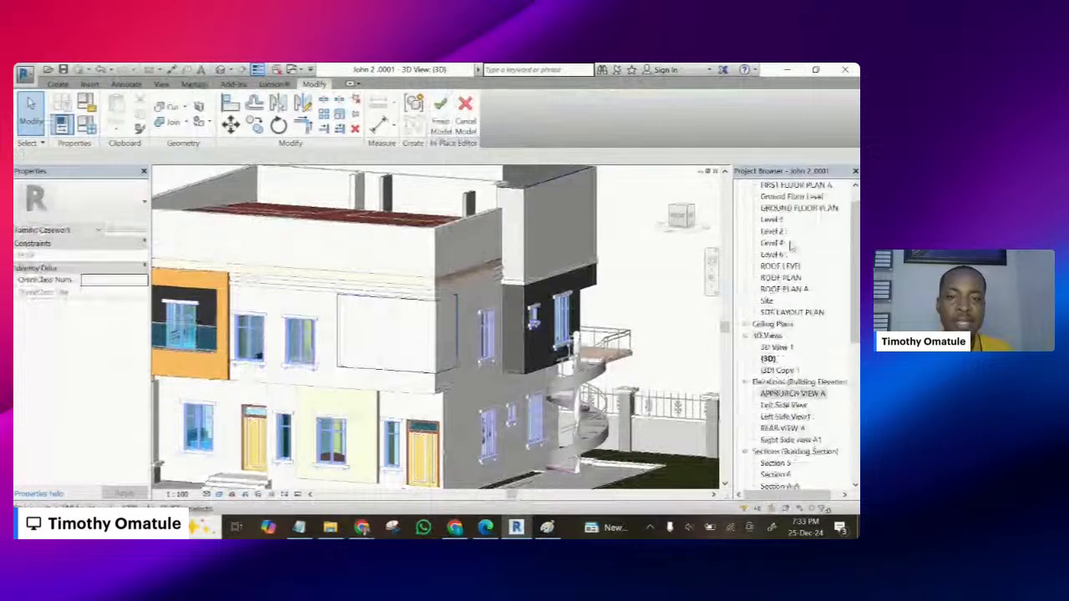
scroll(790, 244, up, 1)
click(783, 219)
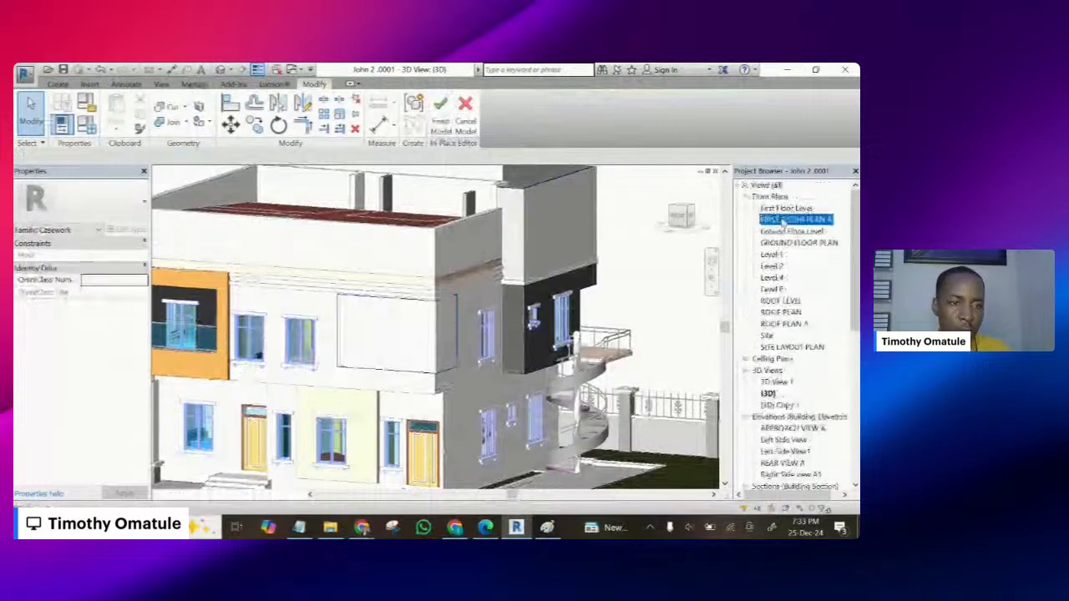
double_click(783, 219)
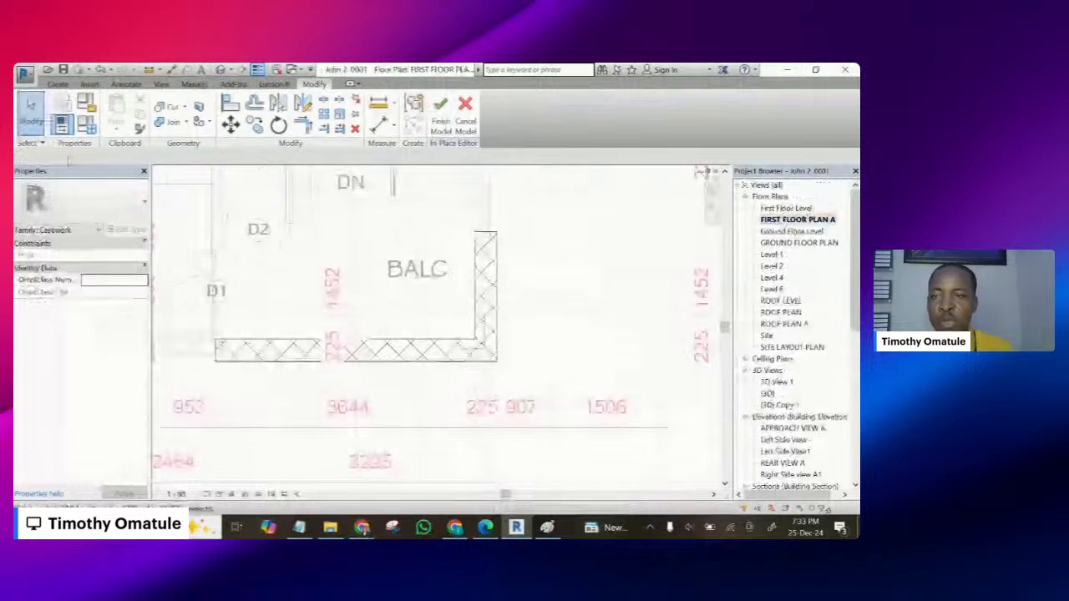
- Start a void extrusion and sketch two overlapping rectangles, one inside the balcony and one extending past its outer walls
click(57, 85)
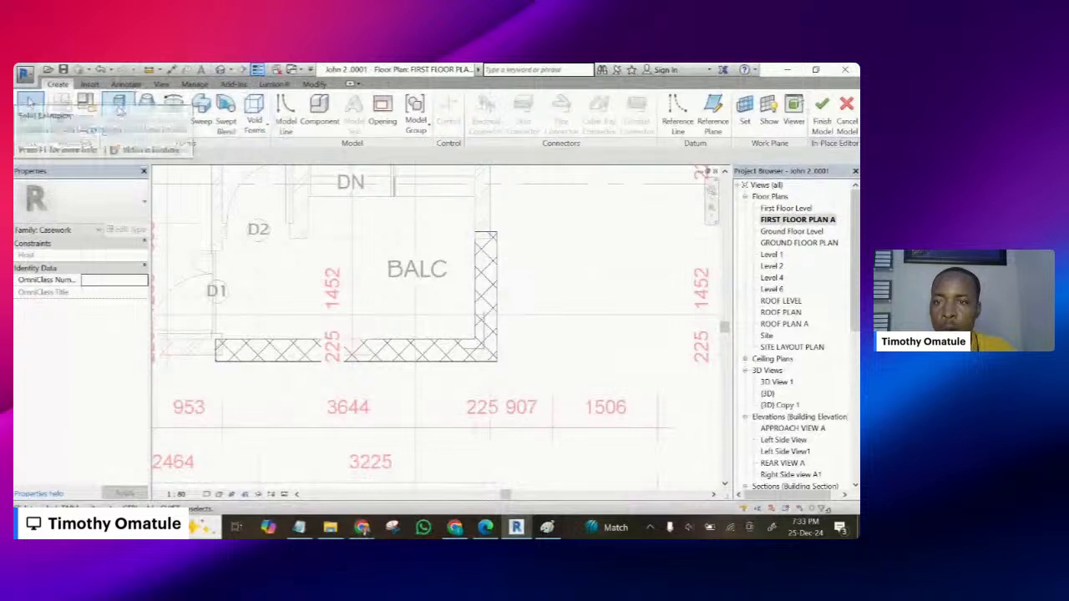
click(254, 112)
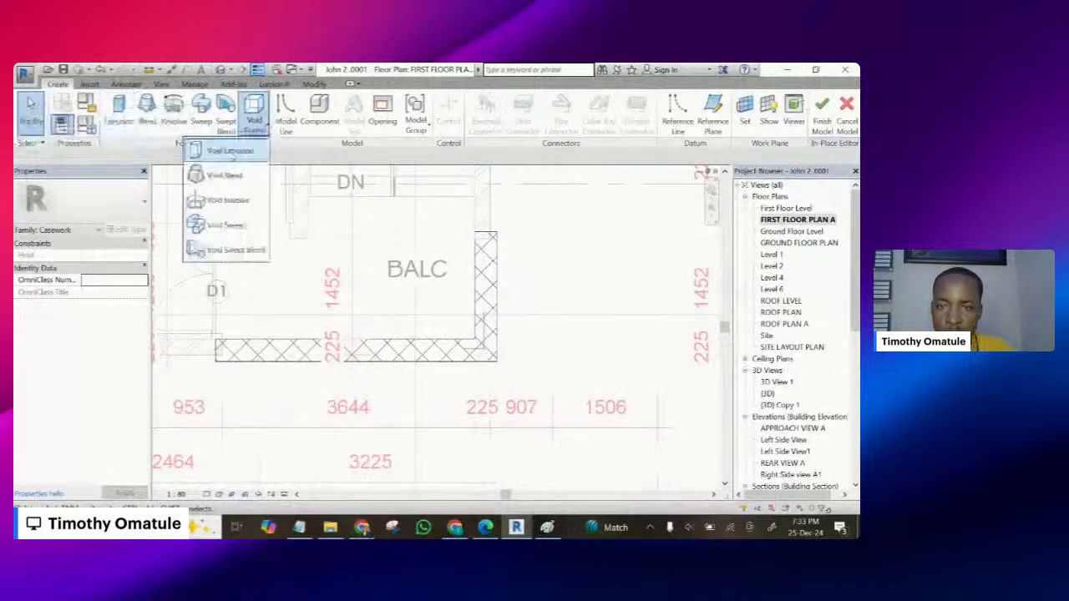
click(232, 152)
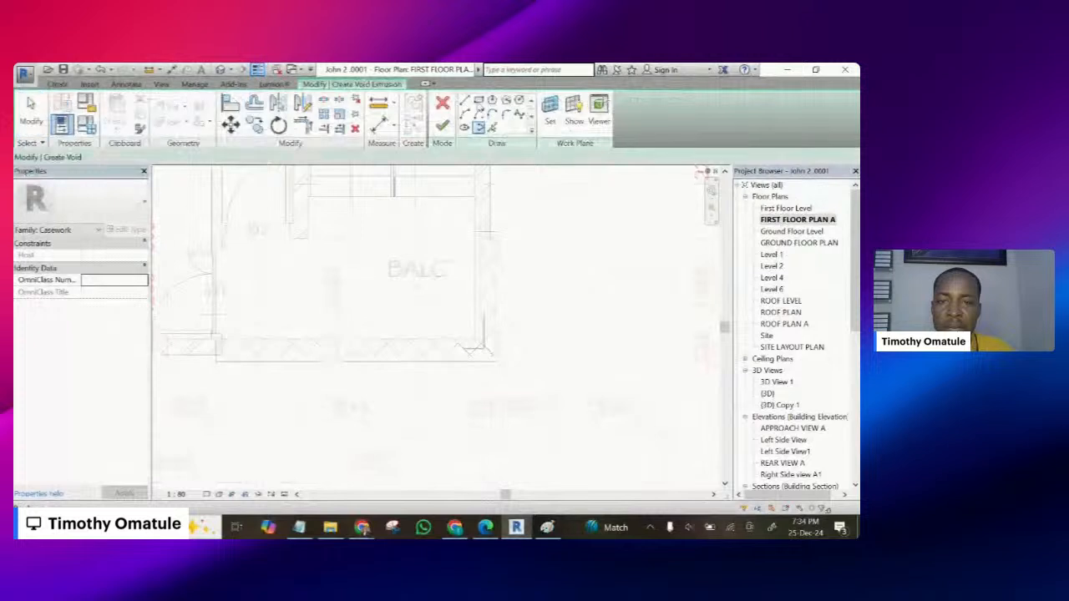
click(478, 101)
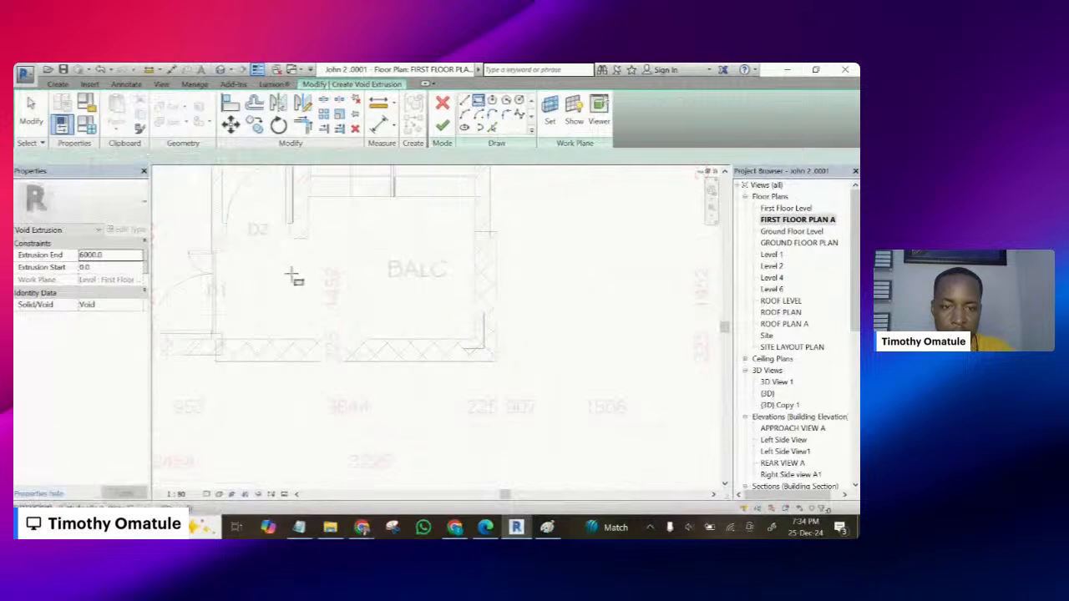
click(517, 375)
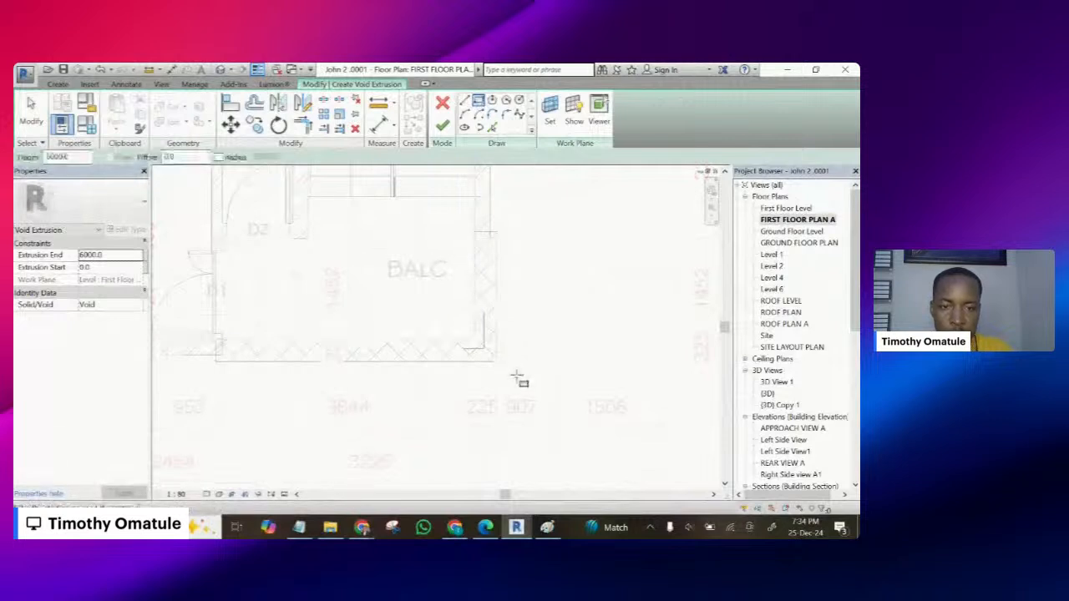
click(253, 250)
click(454, 328)
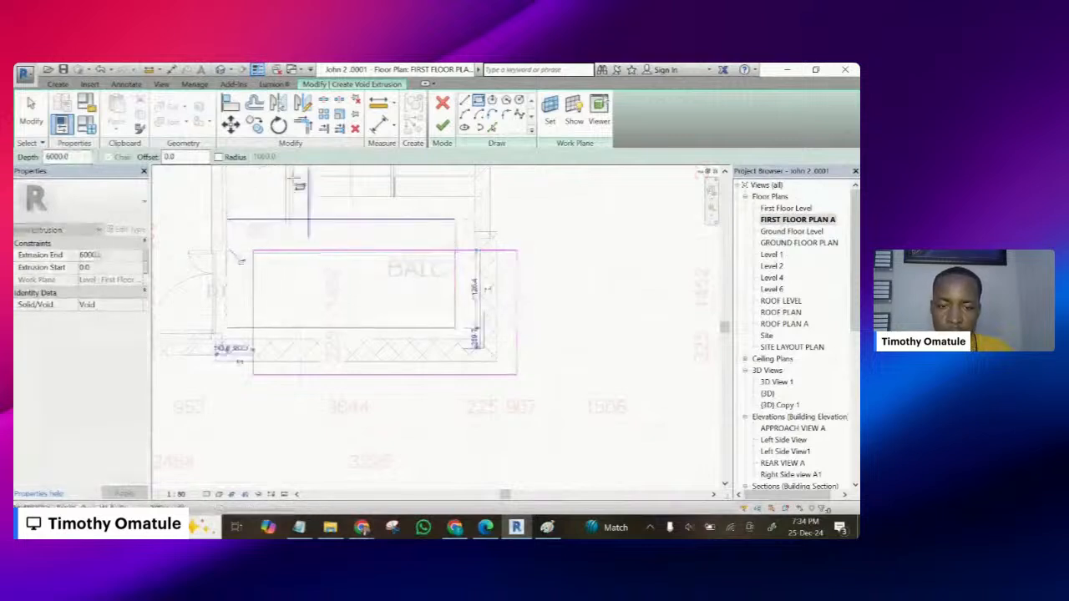
- Trim the overlapping rectangles to corners so they form an L-shaped void profile around the balcony wall
click(307, 128)
scroll(447, 252, up, 3)
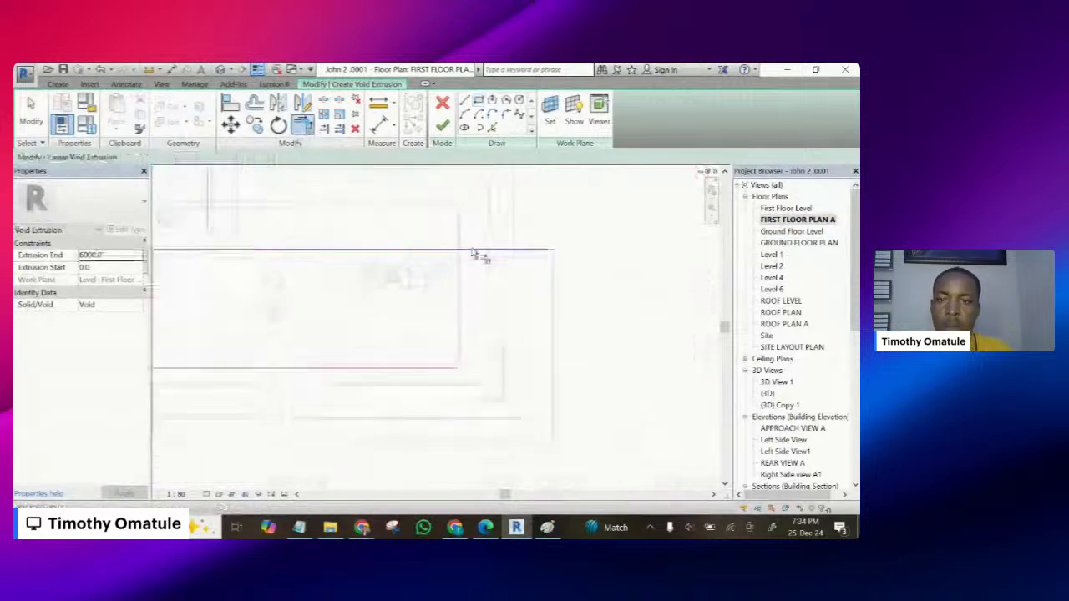
click(474, 251)
click(461, 270)
scroll(461, 272, down, 5)
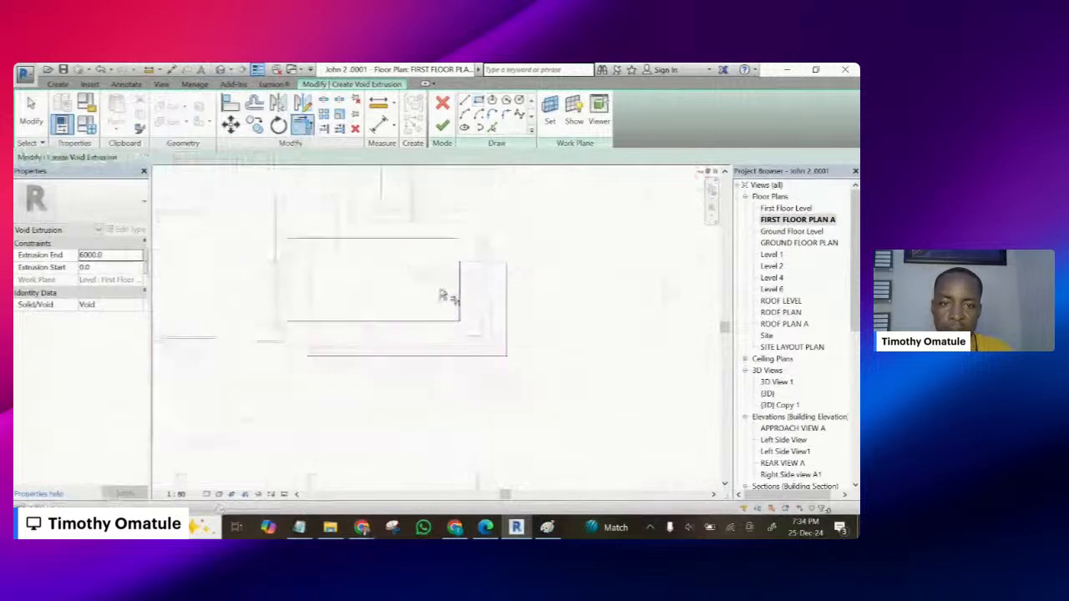
scroll(345, 316, up, 1)
scroll(372, 304, up, 2)
click(370, 293)
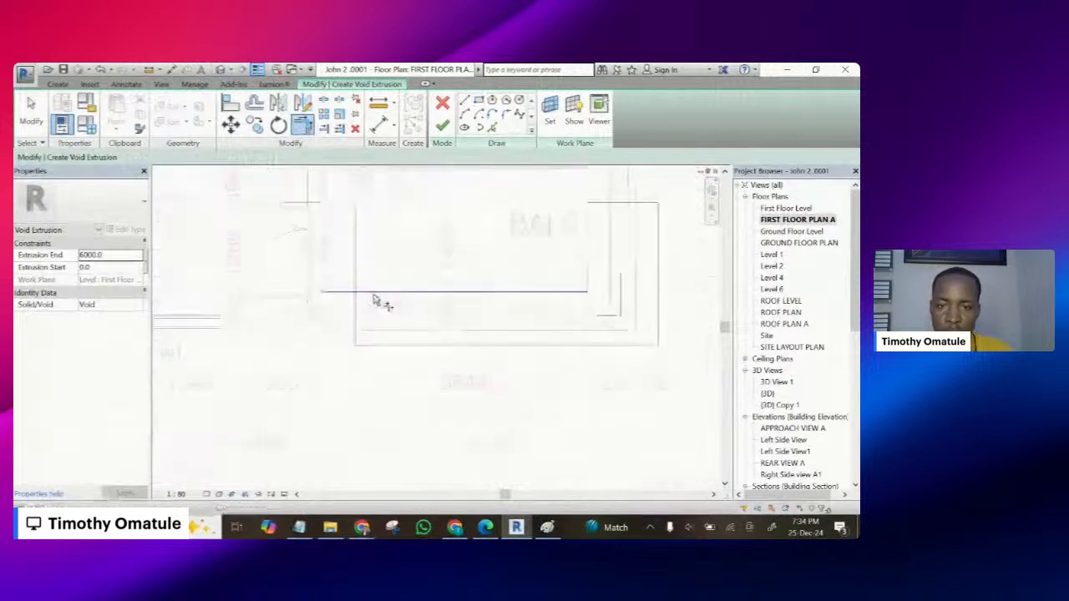
click(358, 316)
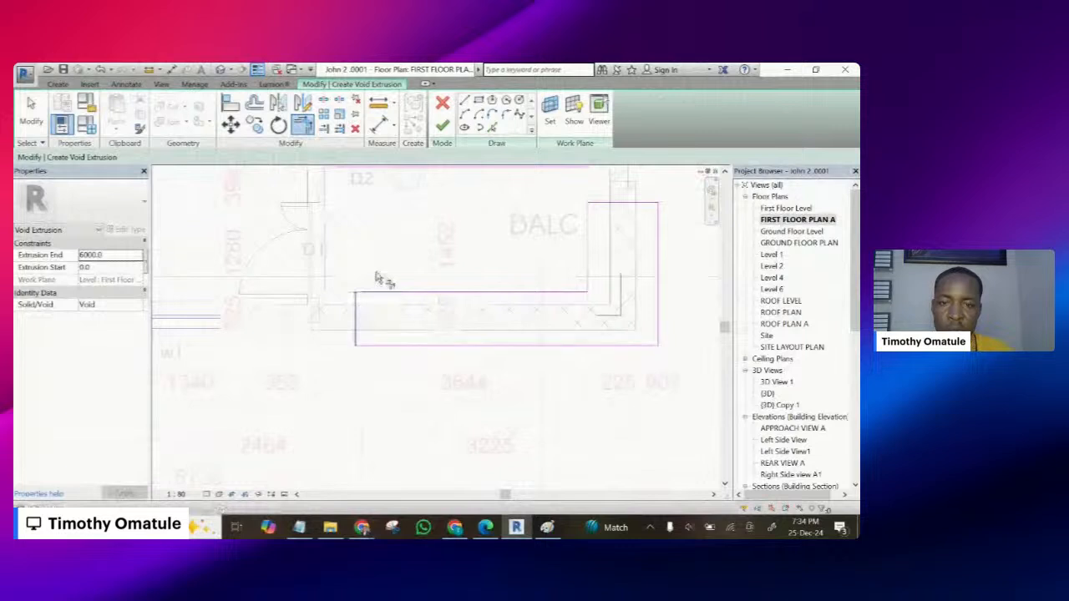
- Delete the two leftover rectangle lines inside the balcony from the void sketch
scroll(377, 278, down, 3)
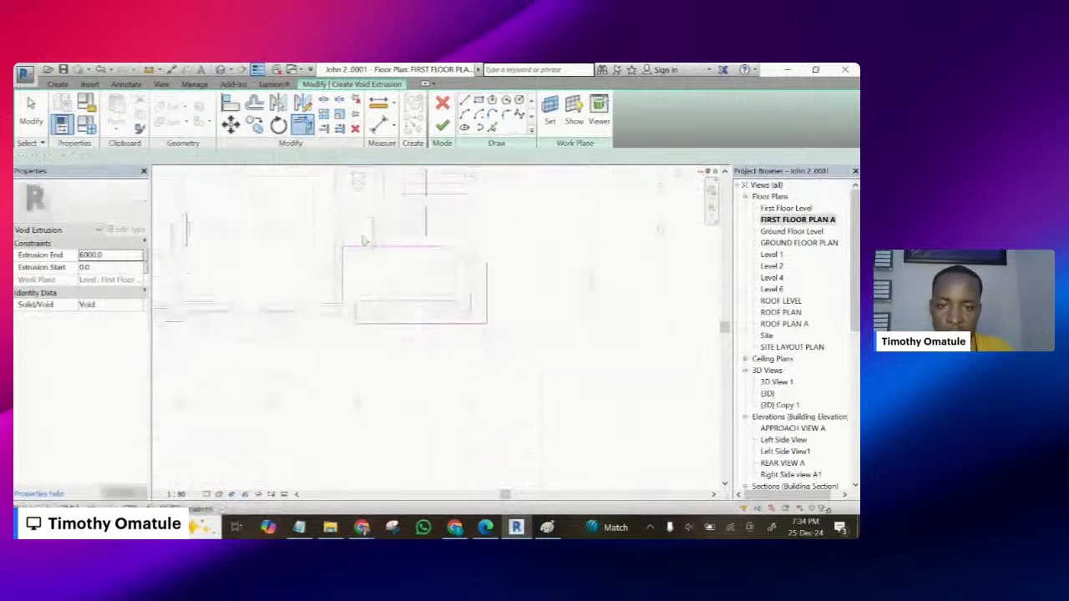
scroll(364, 240, up, 2)
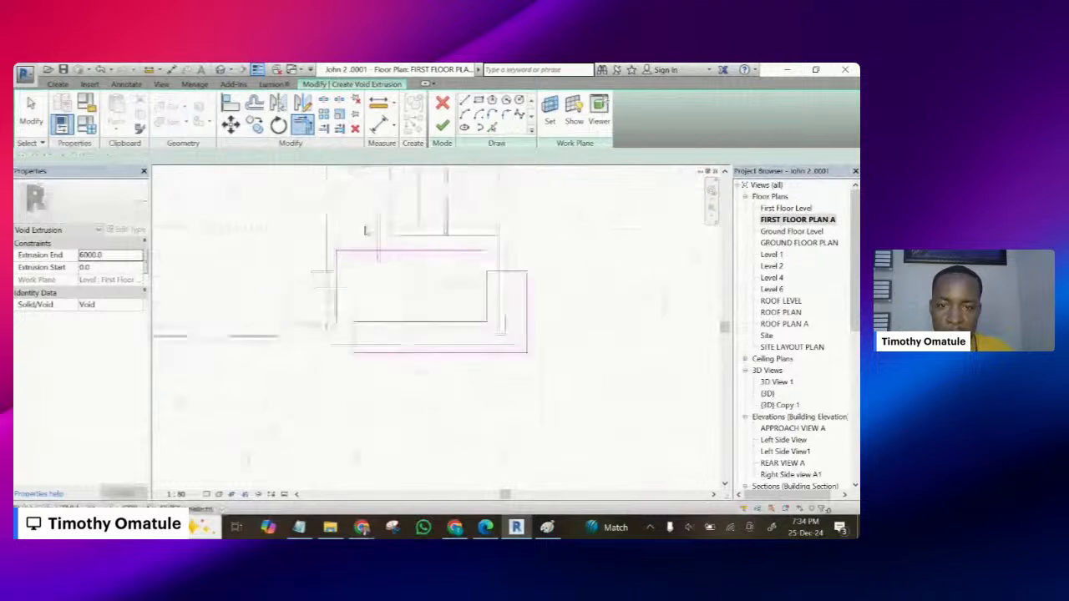
scroll(365, 231, up, 1)
key(Escape)
drag(365, 225, 372, 311)
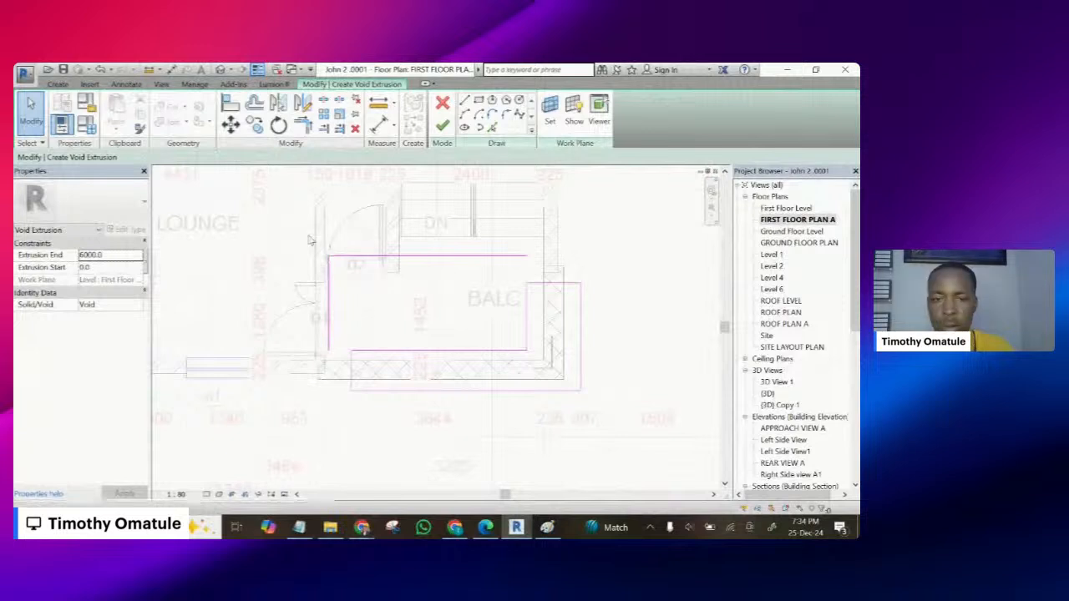
drag(309, 238, 304, 236)
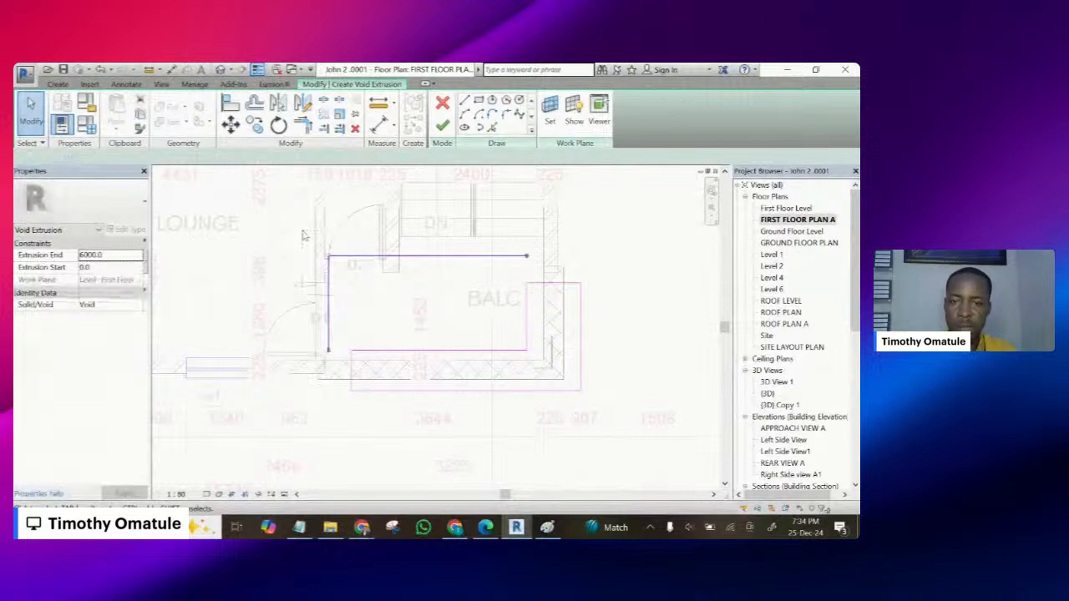
key(Delete)
- Move the void profile's lower outer line and both inner lines closer to the balcony wall faces
scroll(589, 368, up, 2)
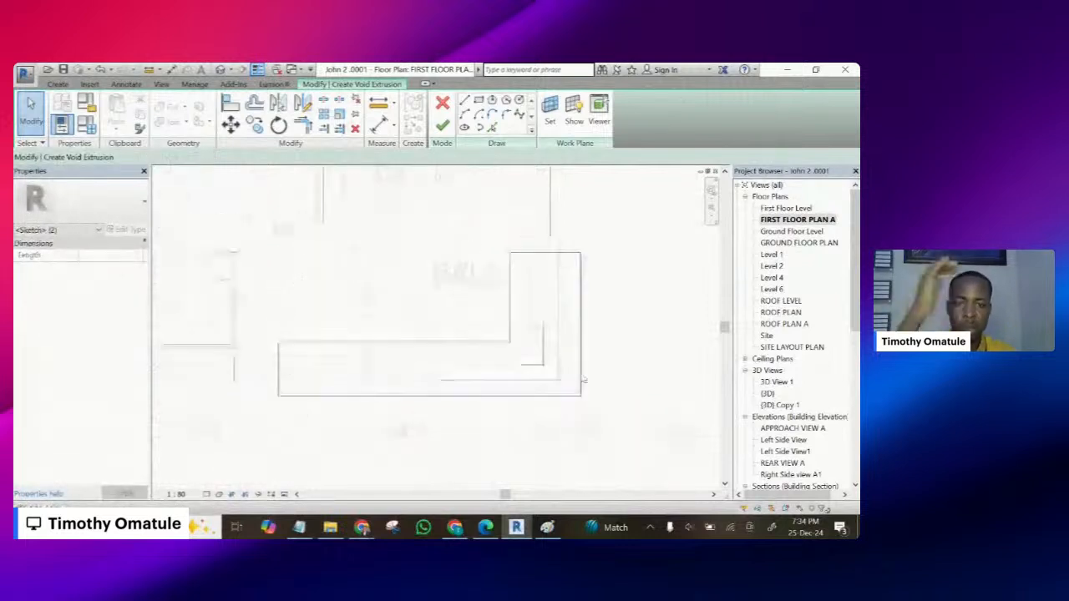
scroll(572, 371, up, 2)
click(451, 392)
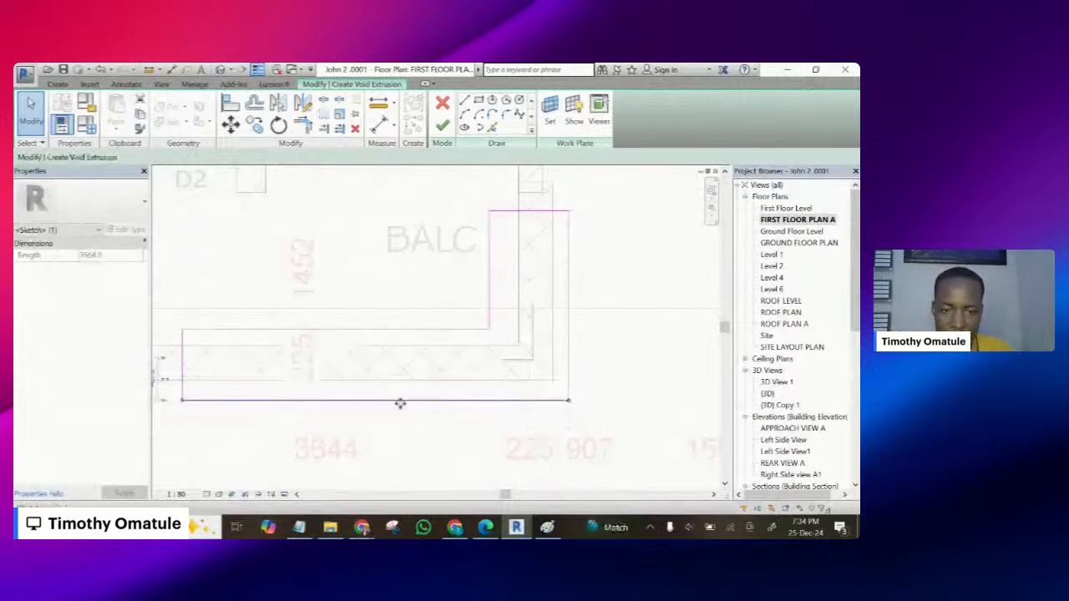
mouse_move(401, 401)
mouse_down()
mouse_move(396, 376)
mouse_move(399, 401)
mouse_up()
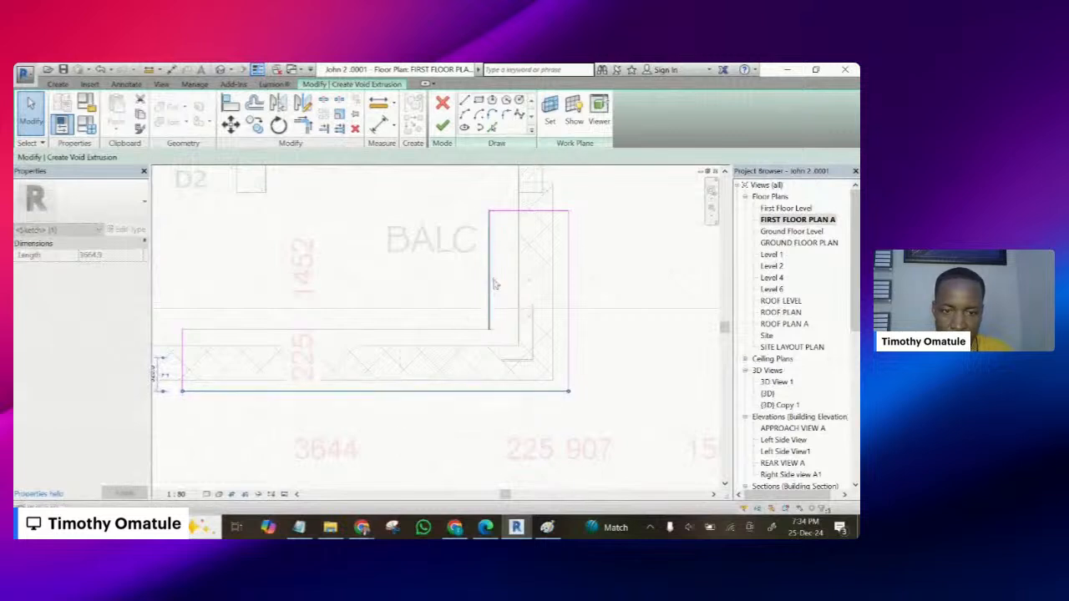
drag(490, 285, 512, 285)
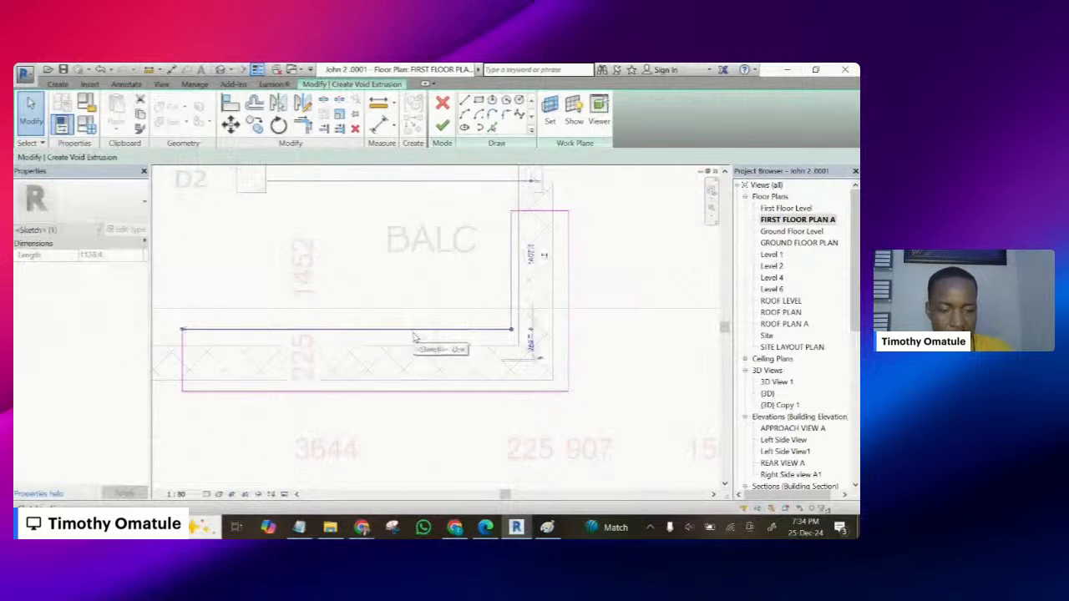
drag(413, 334, 415, 338)
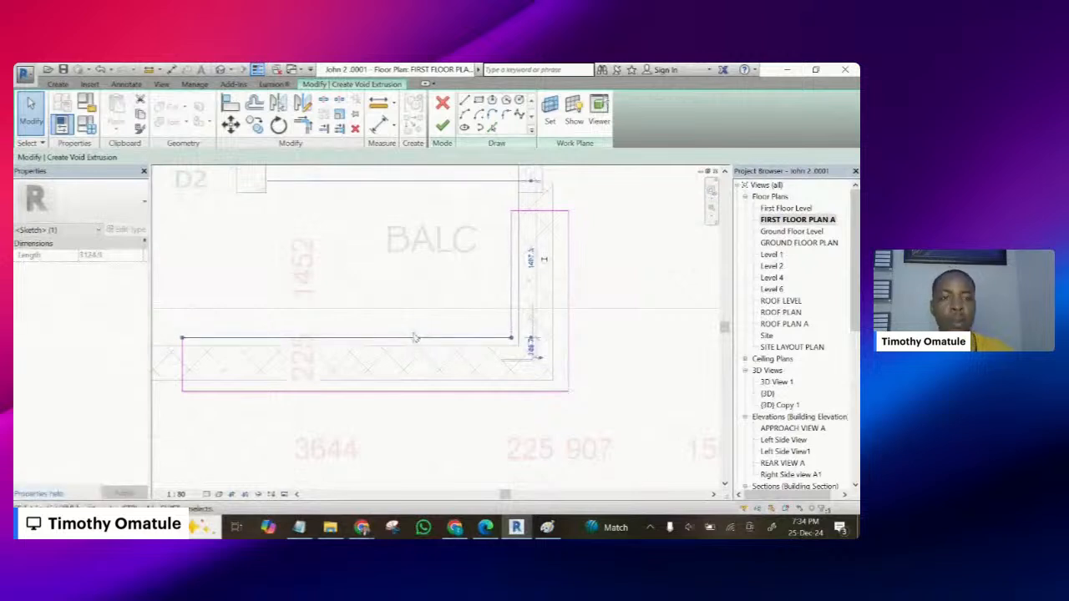
click(614, 288)
- Align the void profile's left end line with the left end of the balcony wall
scroll(606, 296, down, 2)
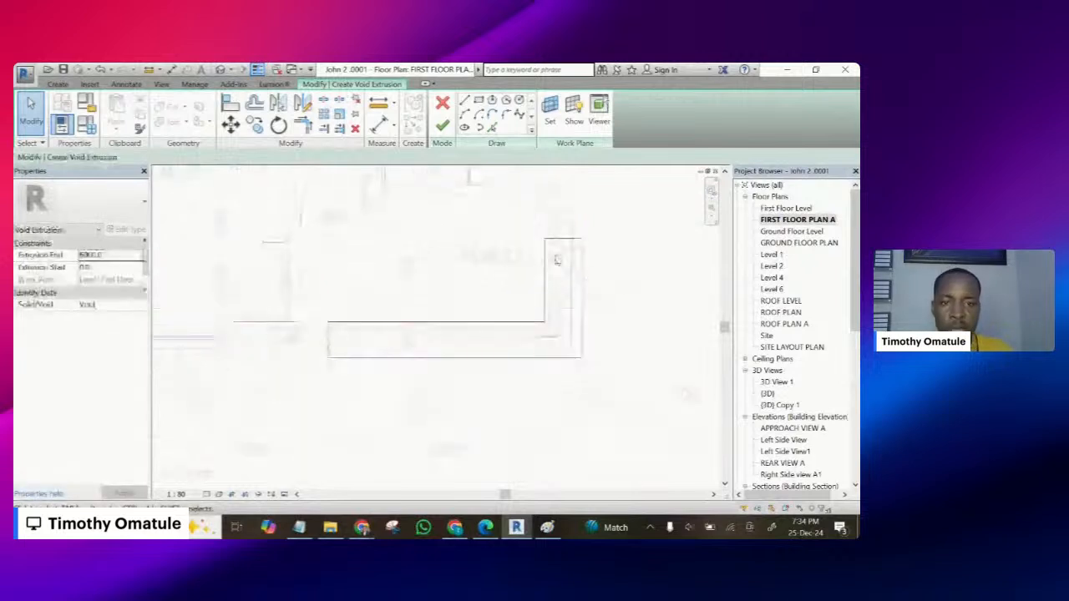
scroll(557, 259, up, 1)
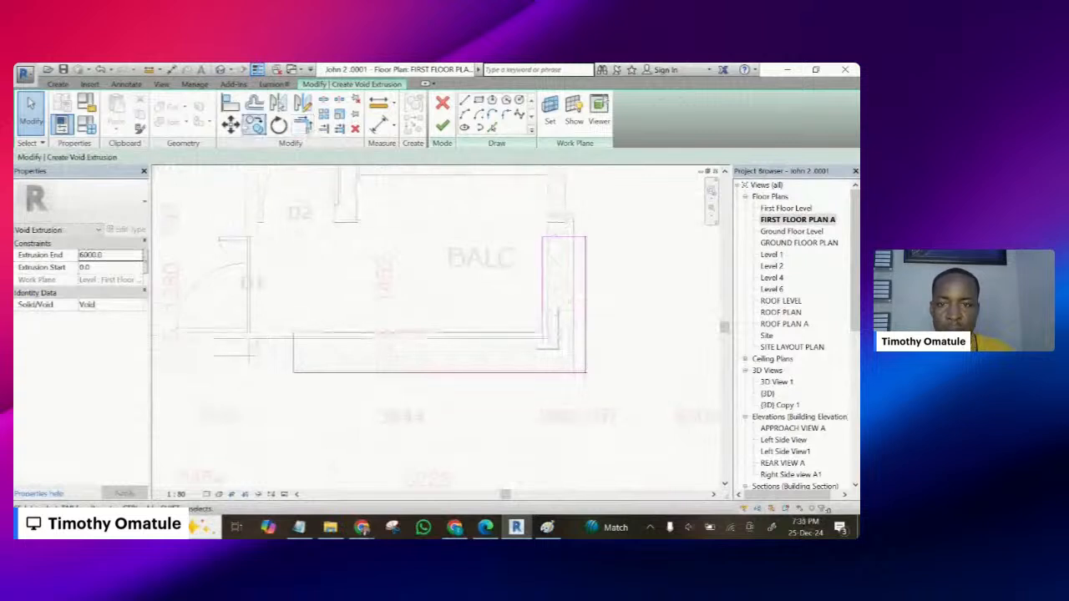
click(230, 102)
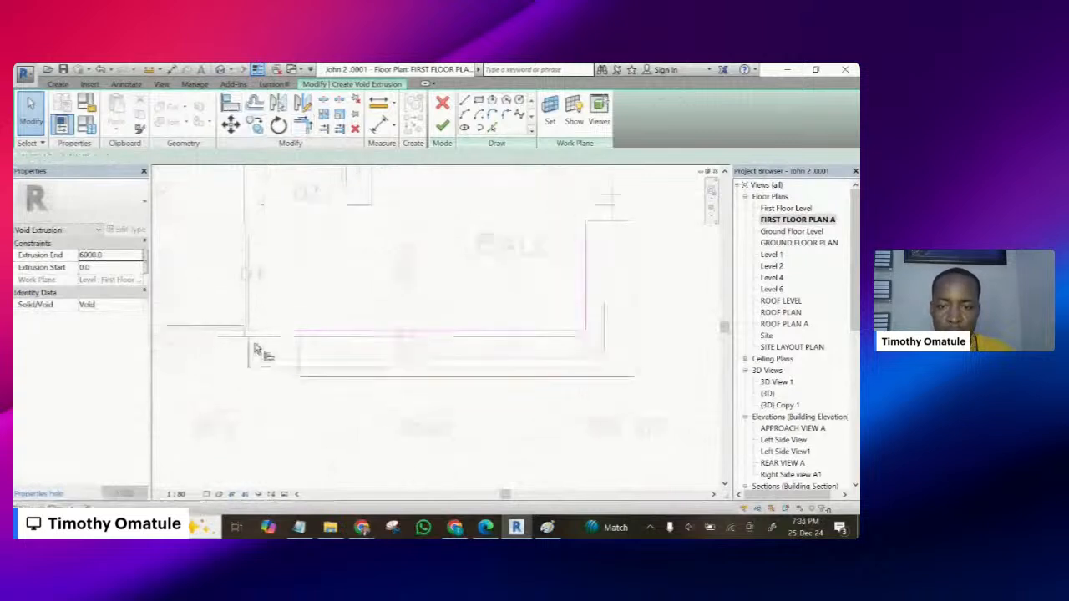
scroll(257, 347, up, 3)
click(261, 351)
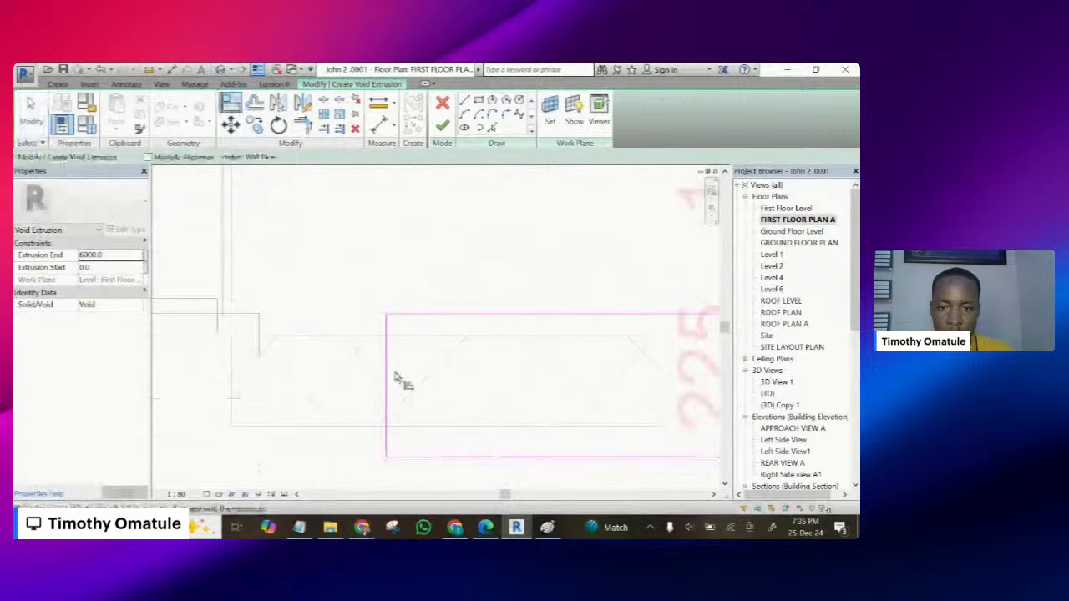
click(388, 370)
scroll(280, 337, down, 4)
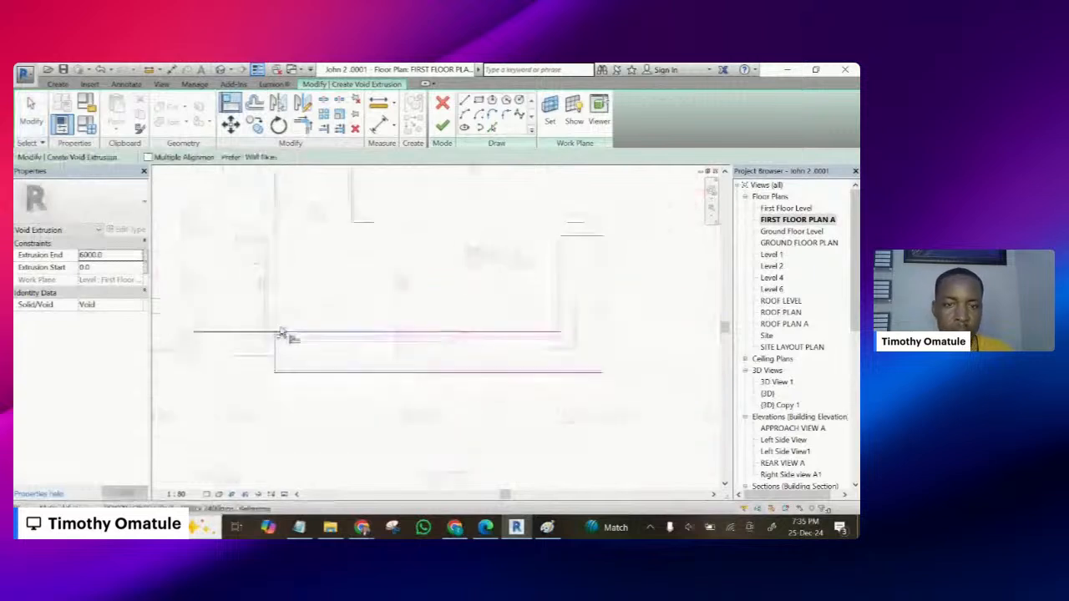
- Align the void profile's upper end line with the end of the balcony's short wall and finish the void extrusion
scroll(543, 227, up, 3)
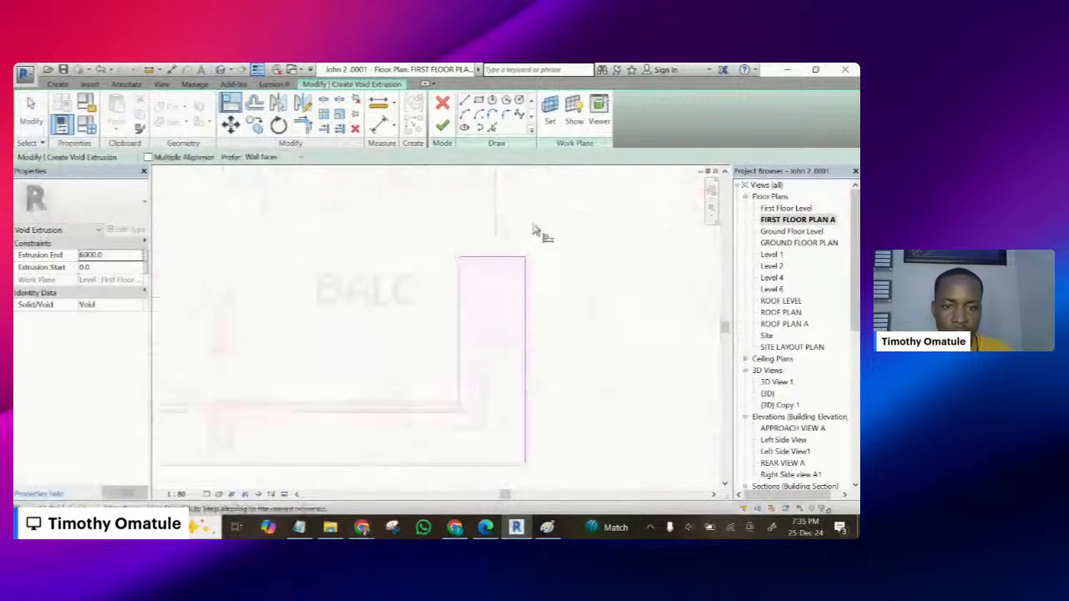
click(465, 242)
click(476, 269)
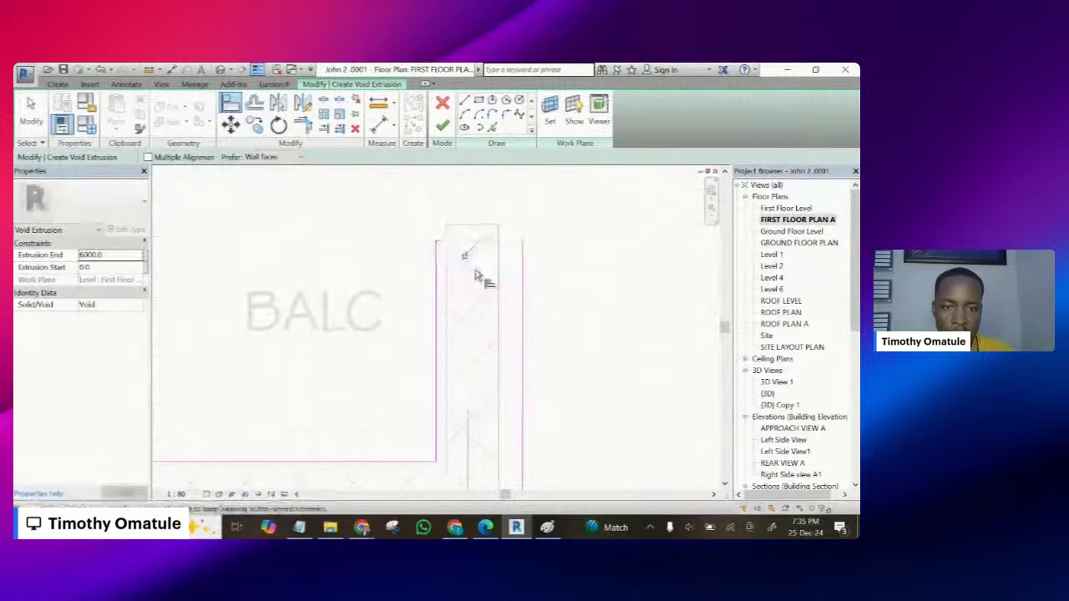
scroll(570, 243, down, 4)
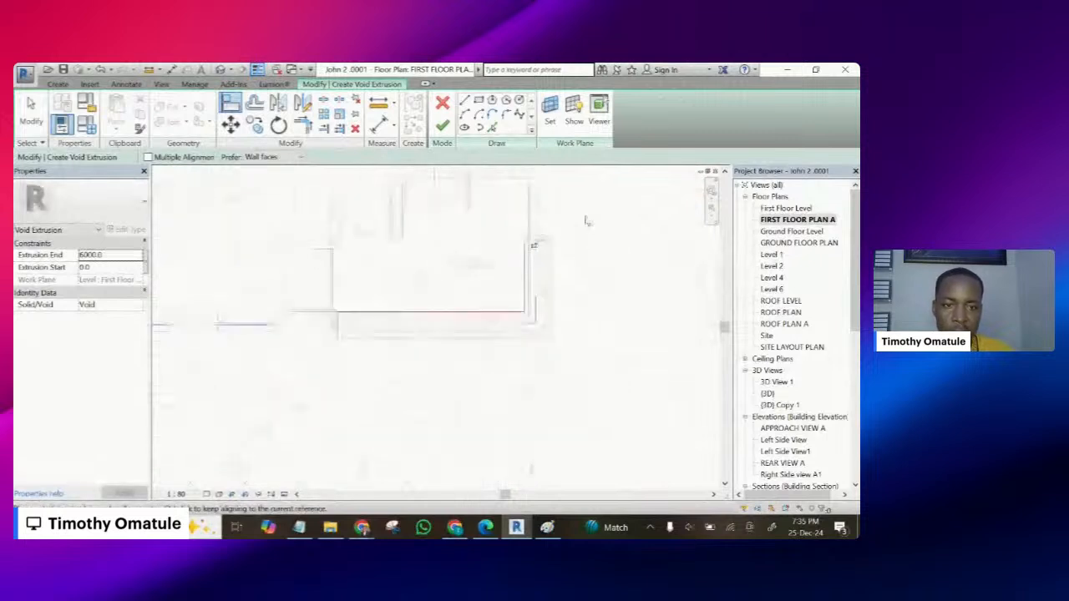
right_click(587, 221)
click(603, 222)
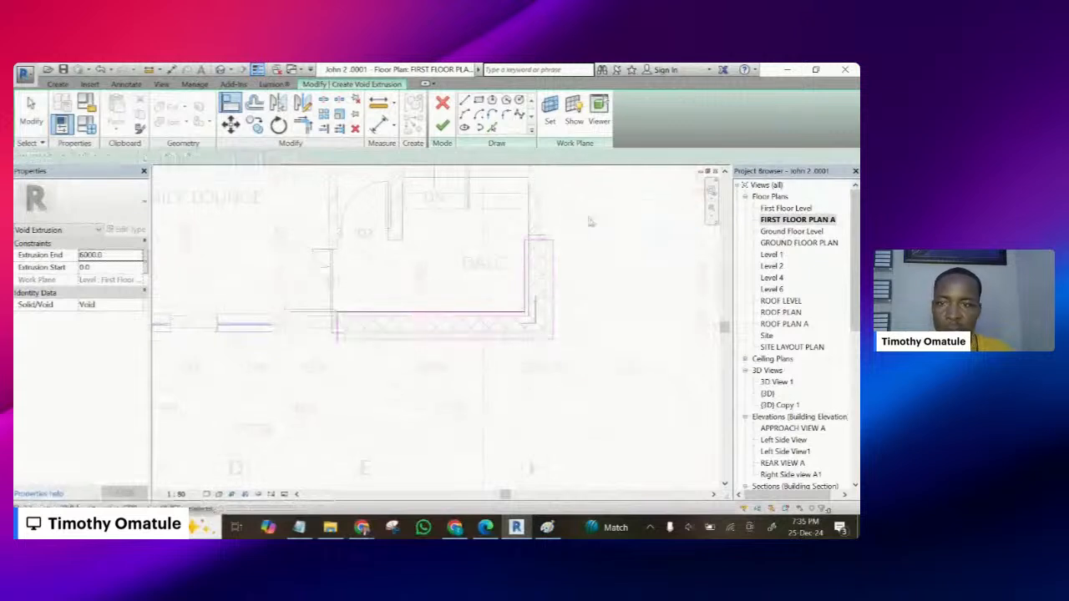
click(442, 125)
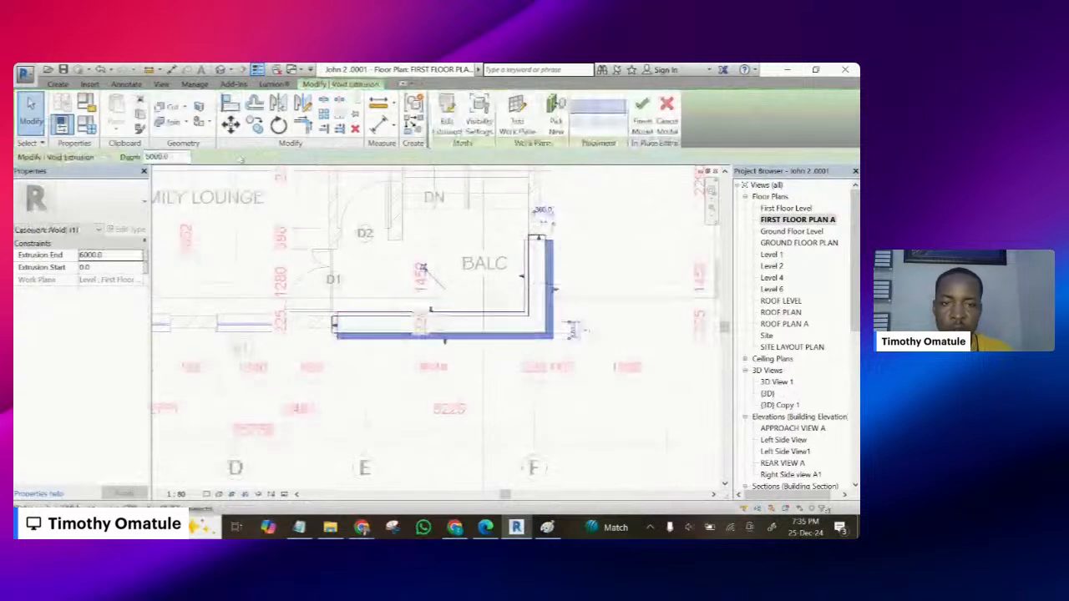
- Switch to the {3D} view and select the void extrusion around the corner balcony
click(220, 71)
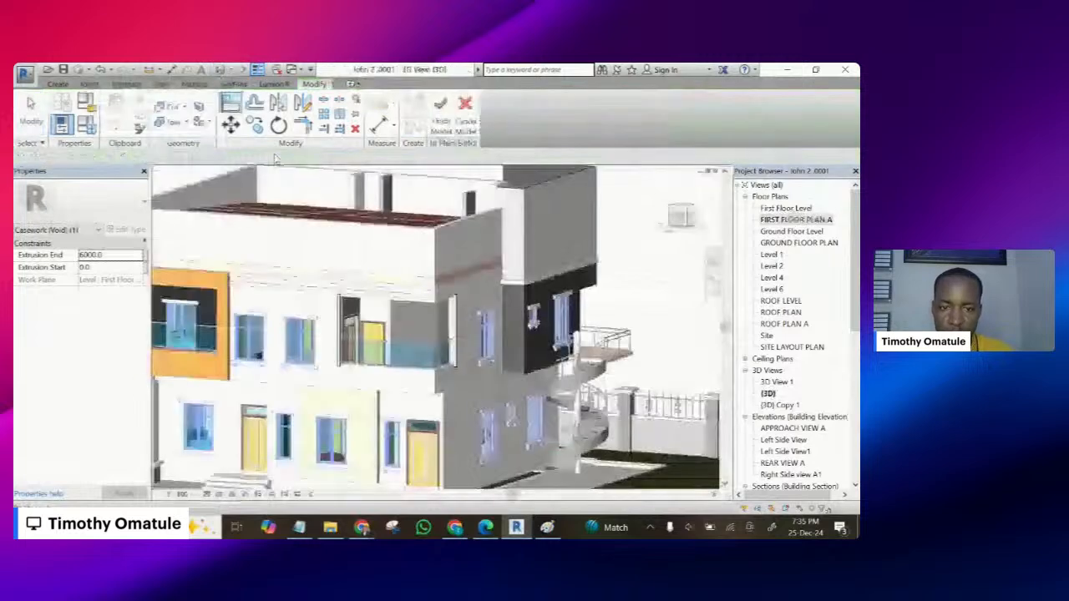
scroll(430, 338, up, 3)
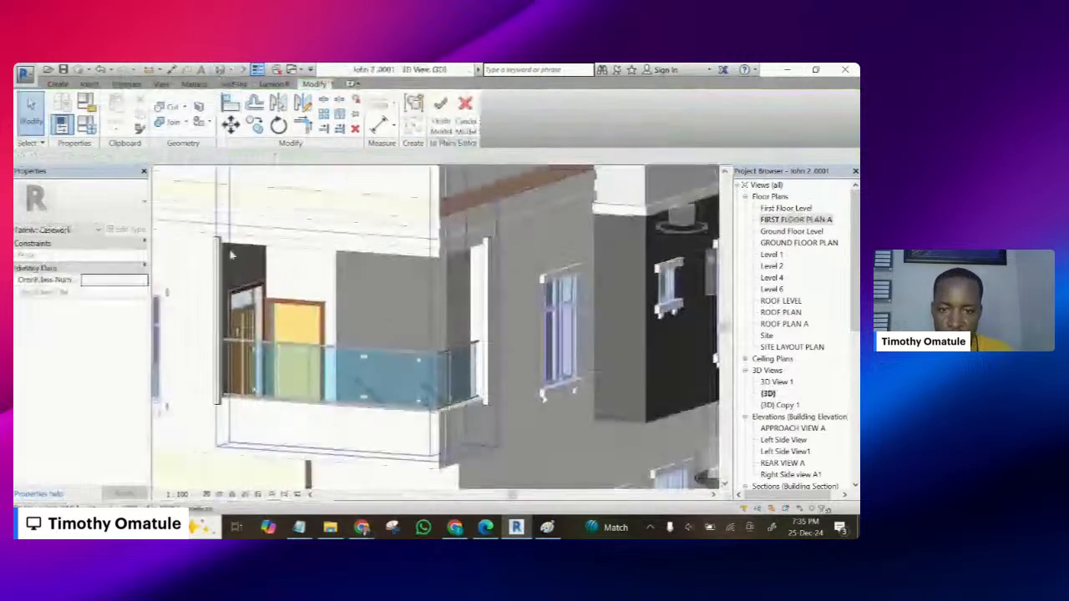
scroll(309, 301, down, 2)
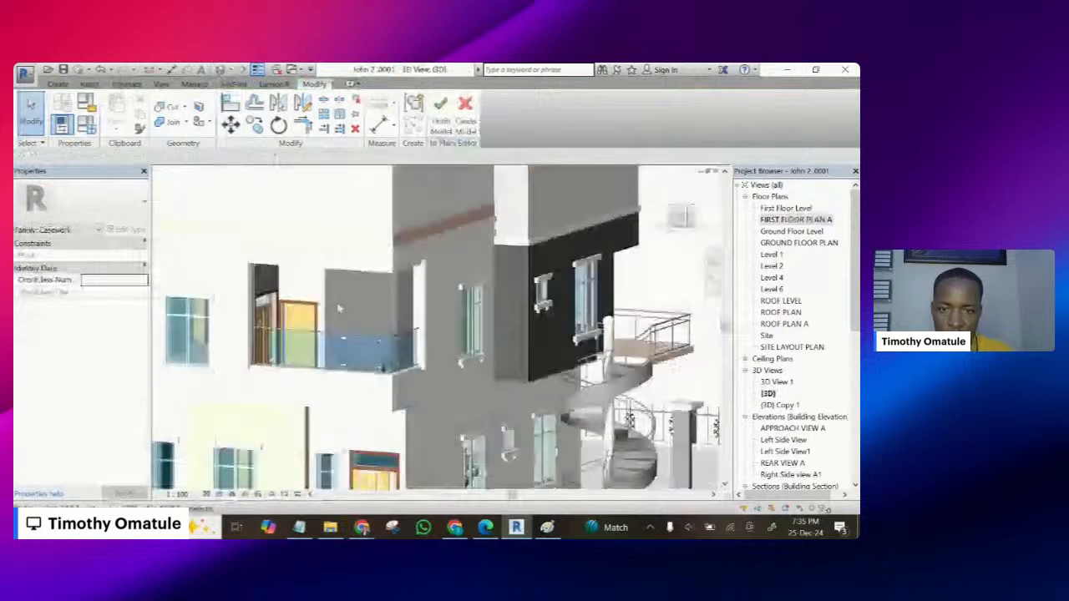
scroll(338, 309, down, 2)
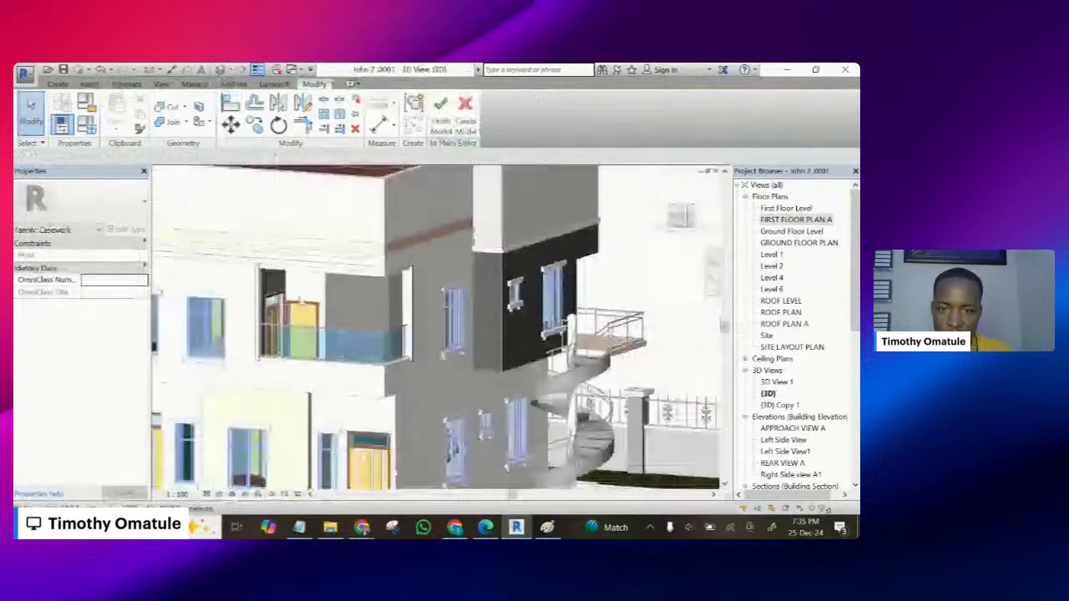
click(261, 291)
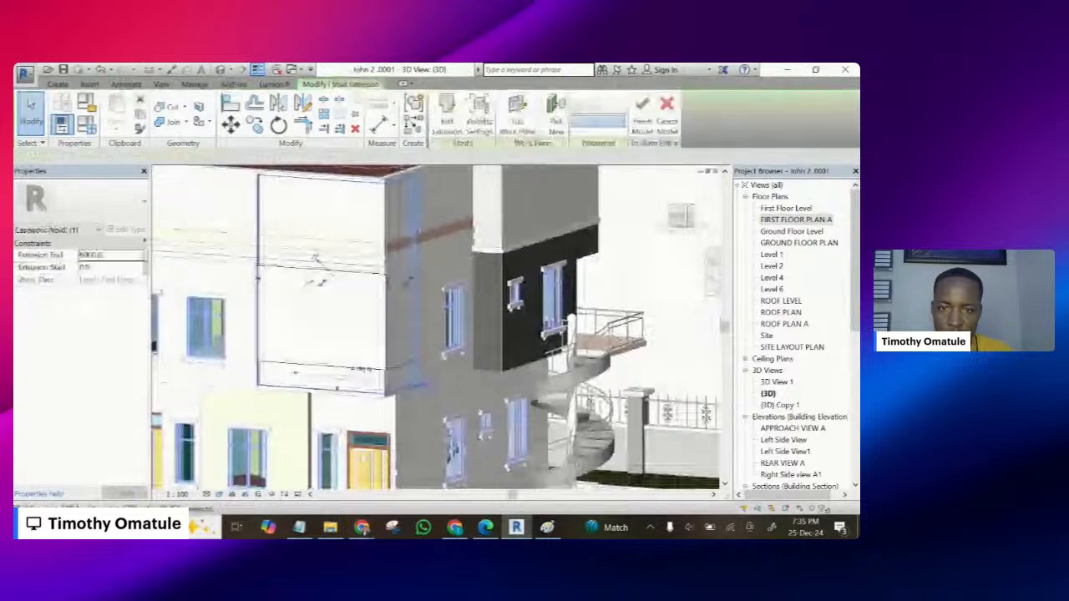
shift+middle_drag(320, 282, 351, 279)
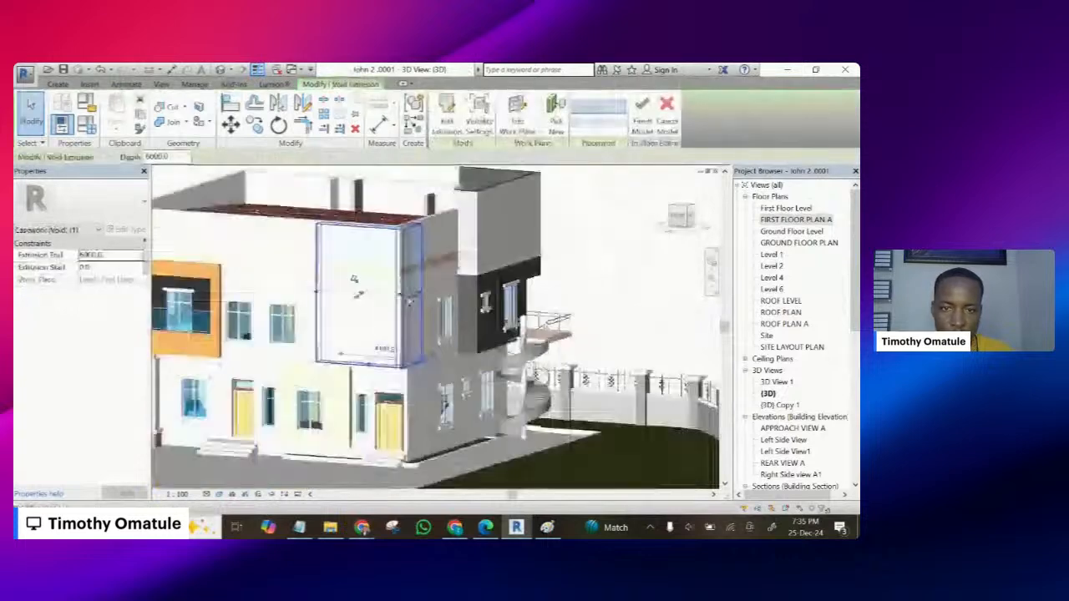
- Lower the void extrusion's upper face to 2855.1 and raise its lower face to 1130.2 within the balcony coping
scroll(354, 279, up, 2)
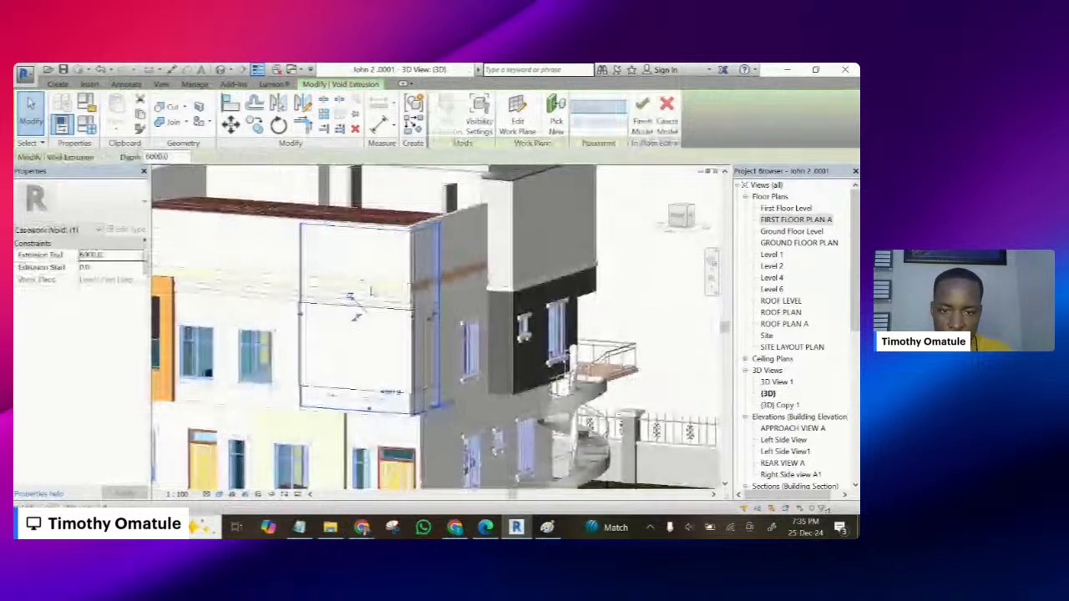
drag(371, 290, 376, 359)
scroll(367, 418, up, 2)
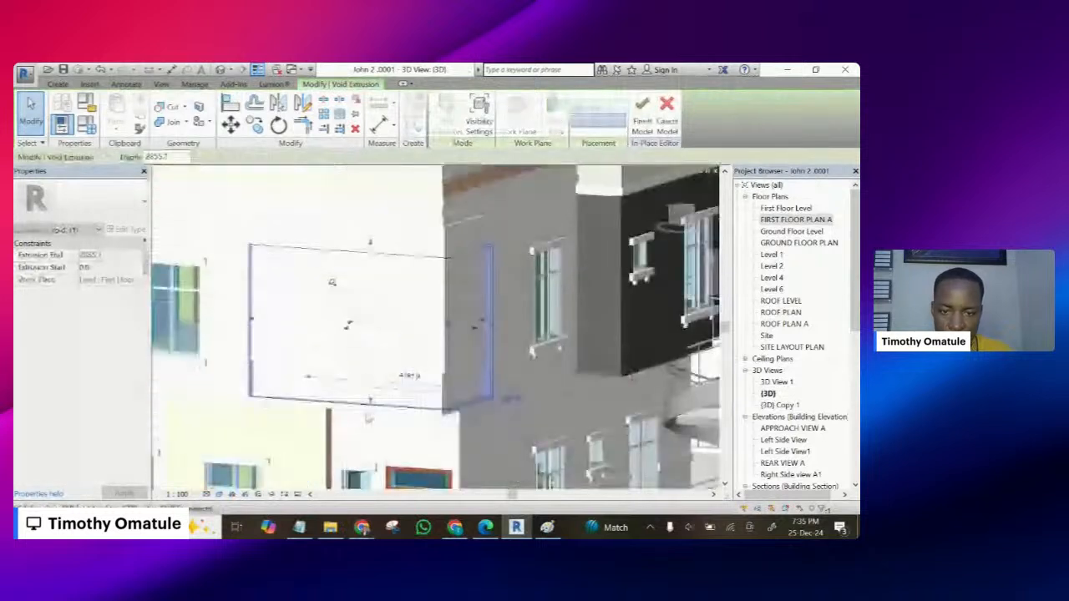
drag(369, 404, 380, 343)
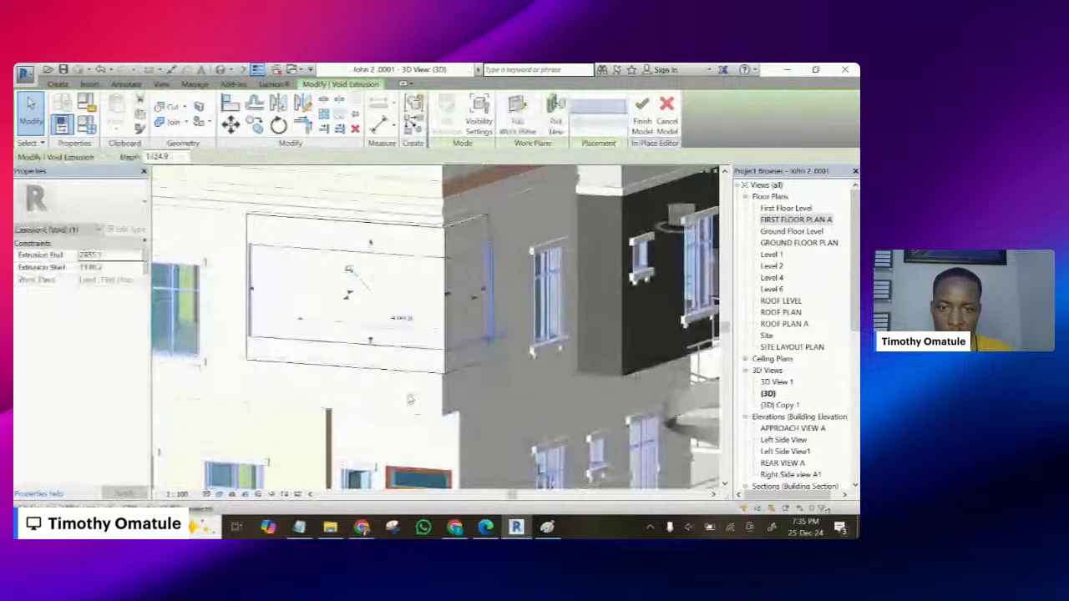
- Cut the void extrusion out of the casework coping around the corner balcony with Cut Geometry
shift+middle_drag(390, 360, 337, 323)
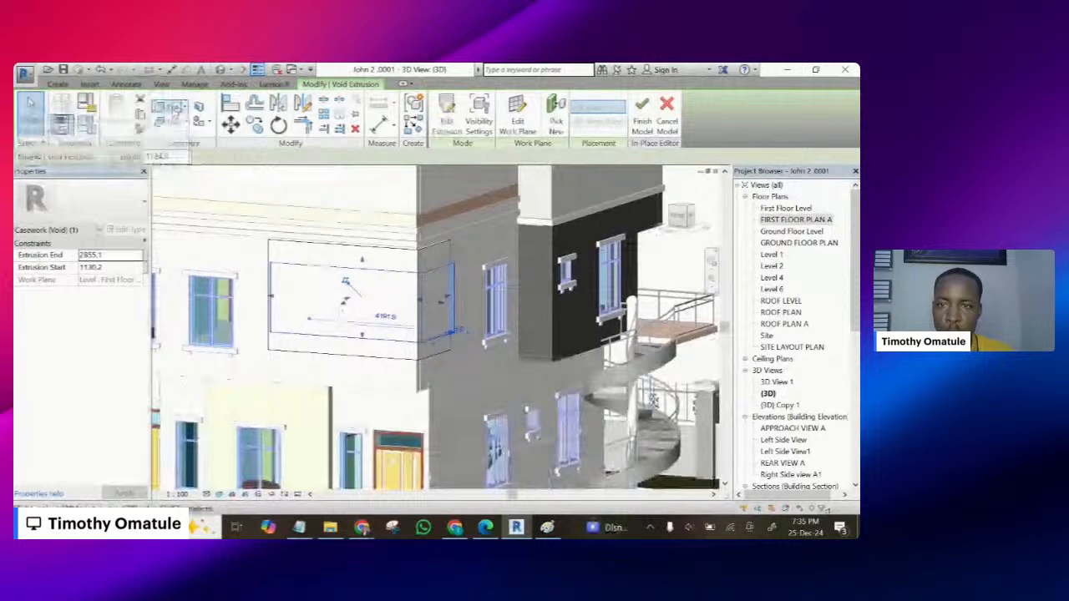
click(175, 112)
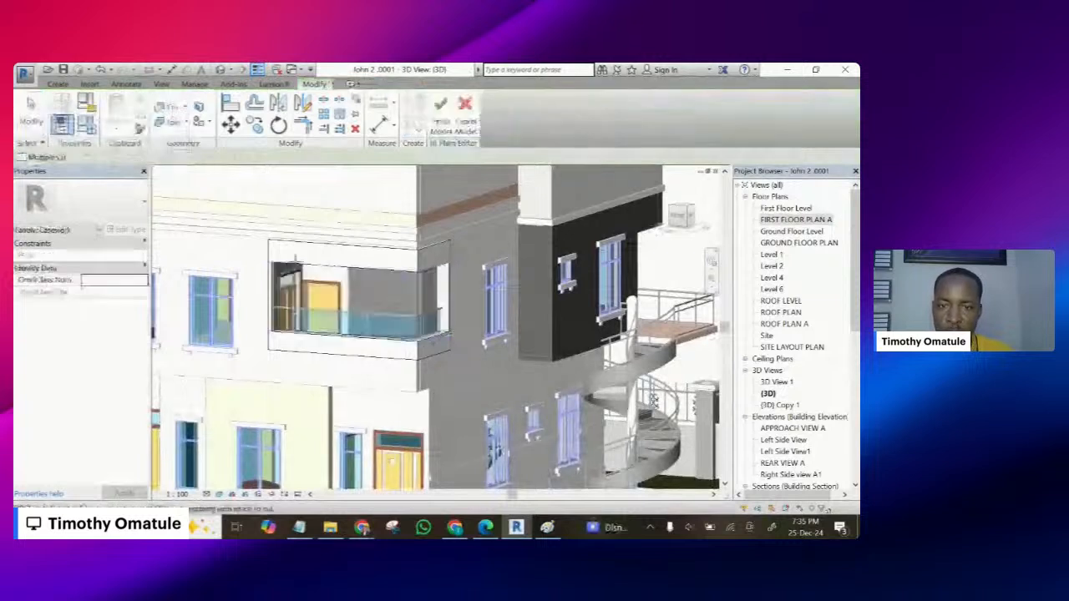
scroll(285, 250, up, 2)
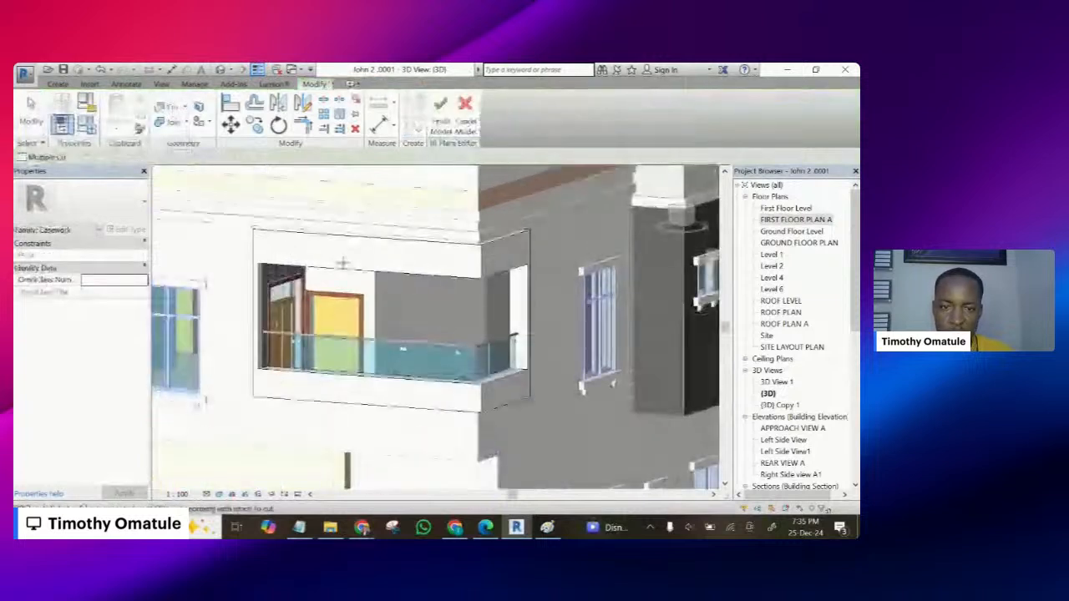
scroll(790, 411, down, 1)
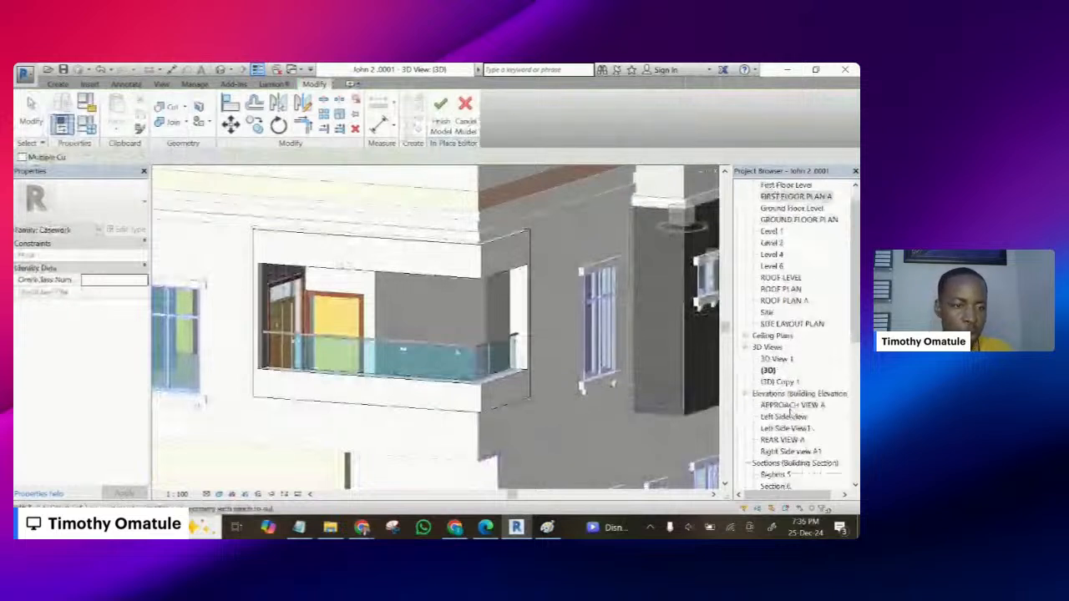
- In the APPROACH VIEW A elevation, raise the void extrusion's upper face to 3301.7, just below the coping's upper edge
double_click(789, 406)
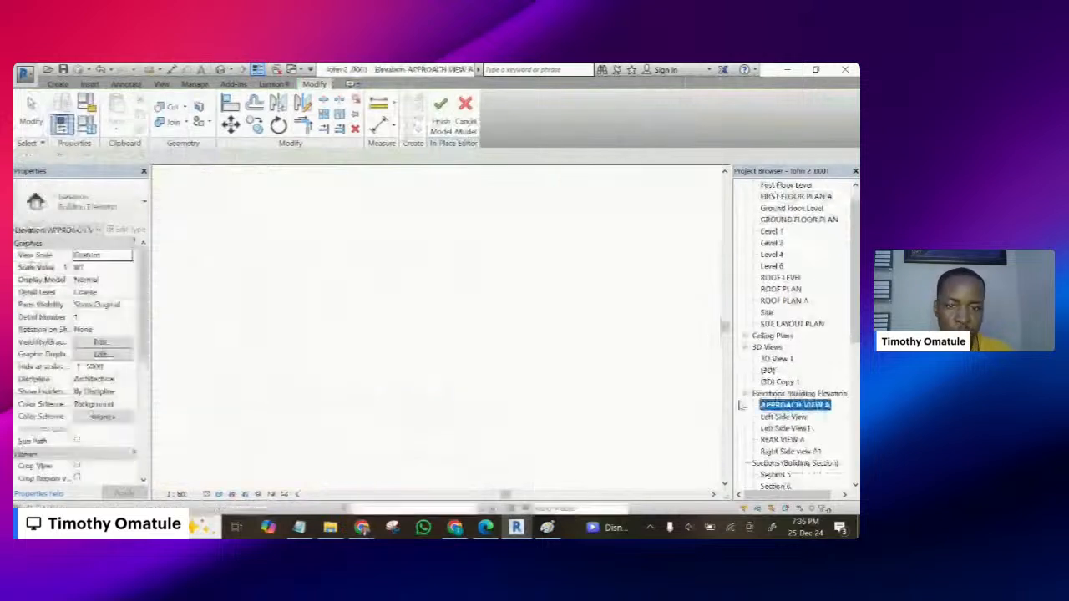
scroll(460, 294, up, 2)
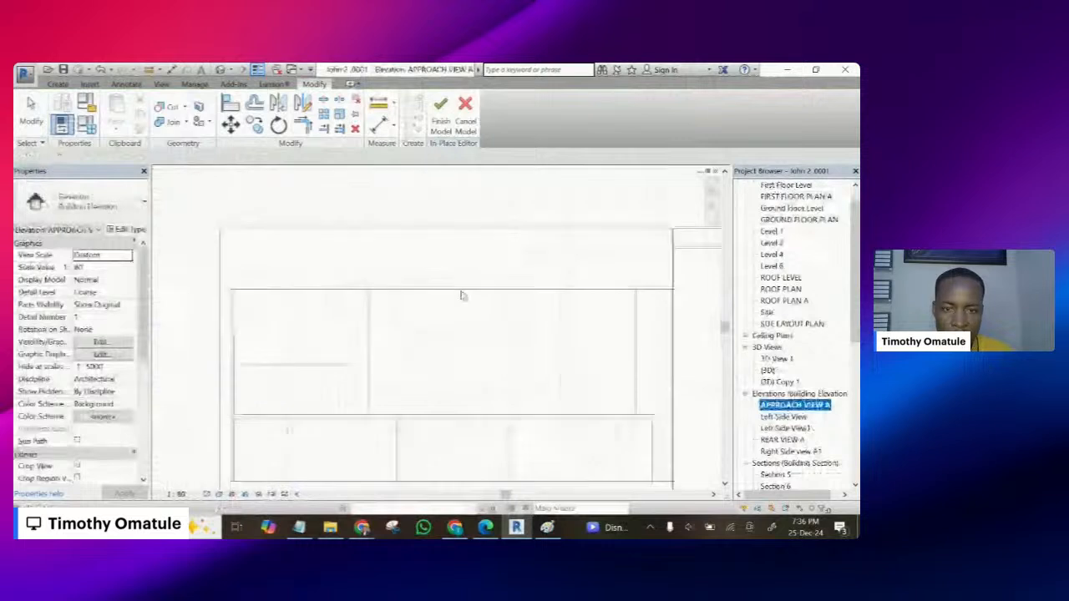
click(463, 295)
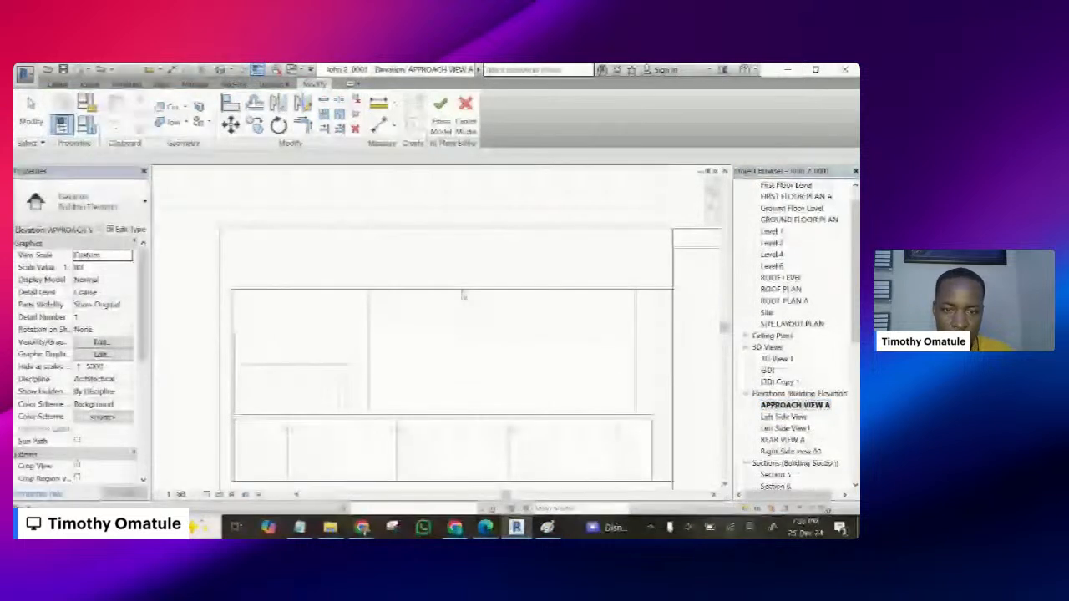
click(437, 363)
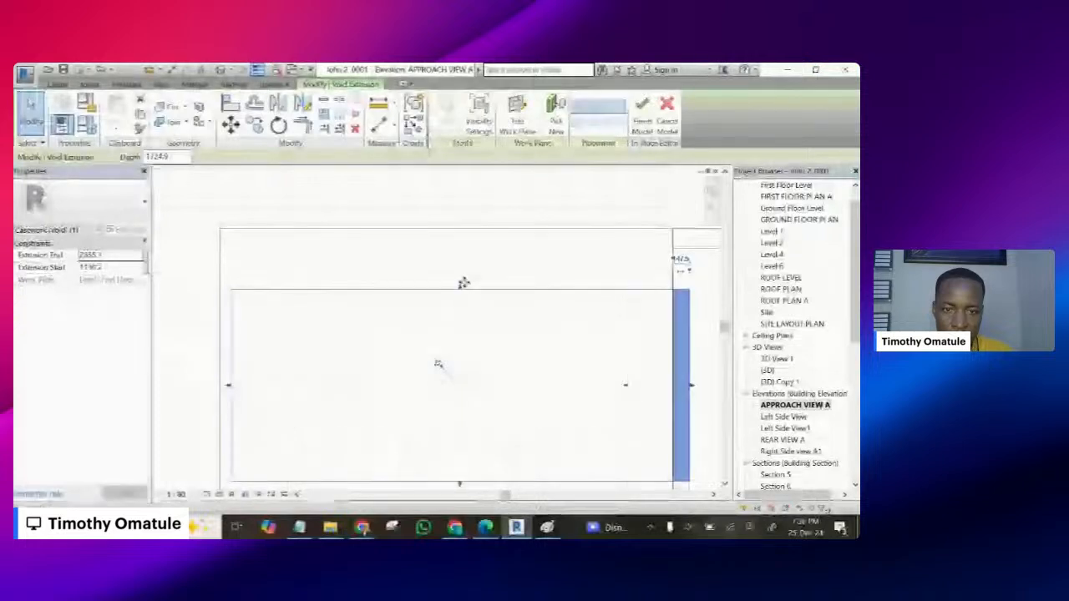
drag(459, 289, 462, 244)
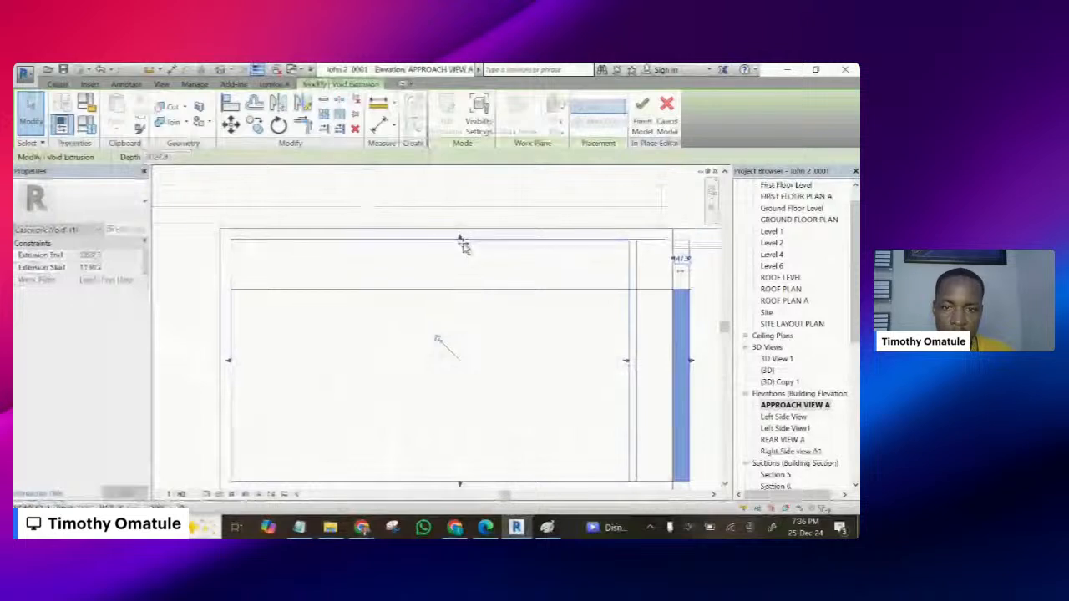
scroll(405, 286, down, 3)
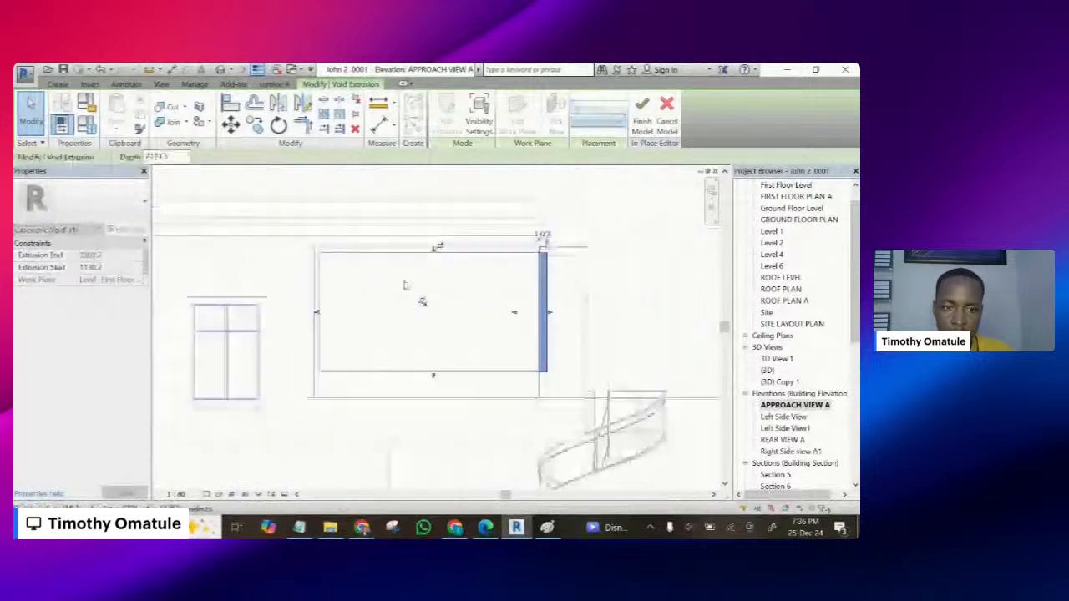
- Lower the void extrusion's bottom face to 769.2, just above the coping's lower edge, and finish the in-place model
scroll(417, 294, up, 3)
scroll(420, 314, up, 2)
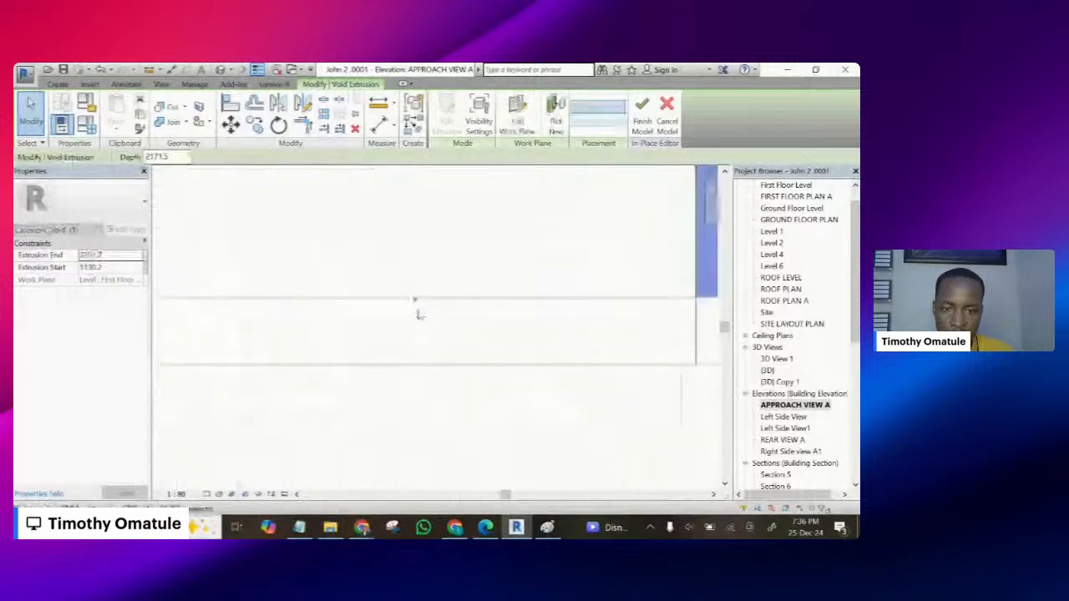
drag(414, 302, 418, 356)
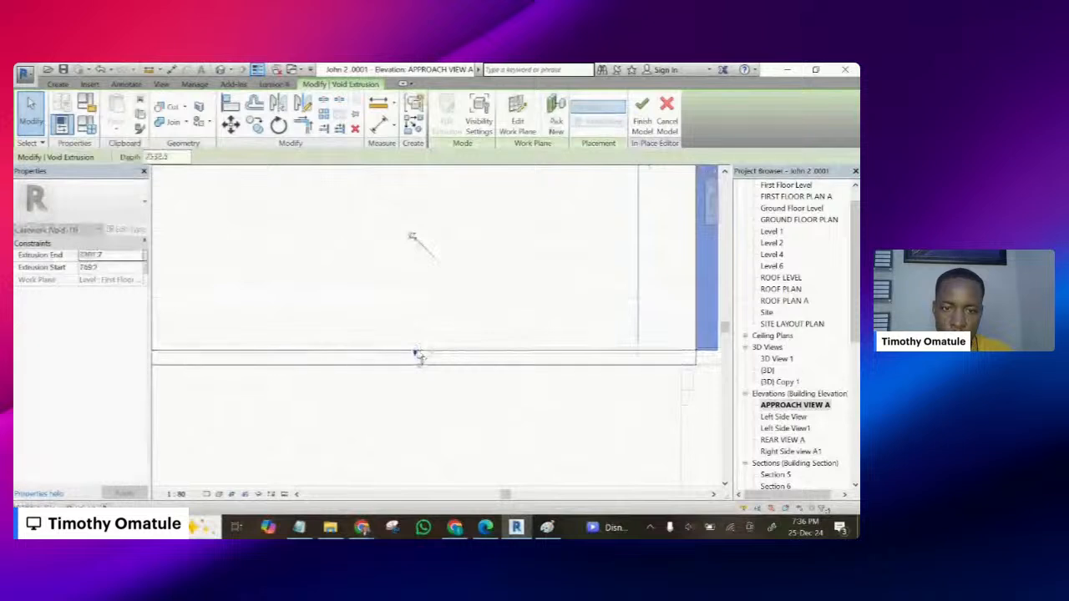
scroll(419, 356, down, 5)
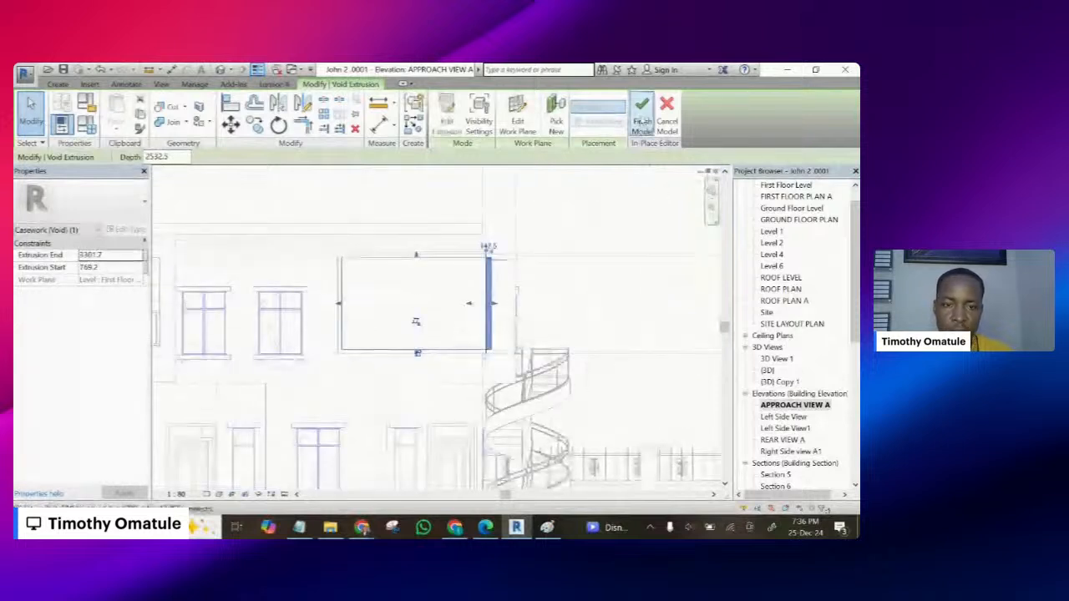
click(641, 123)
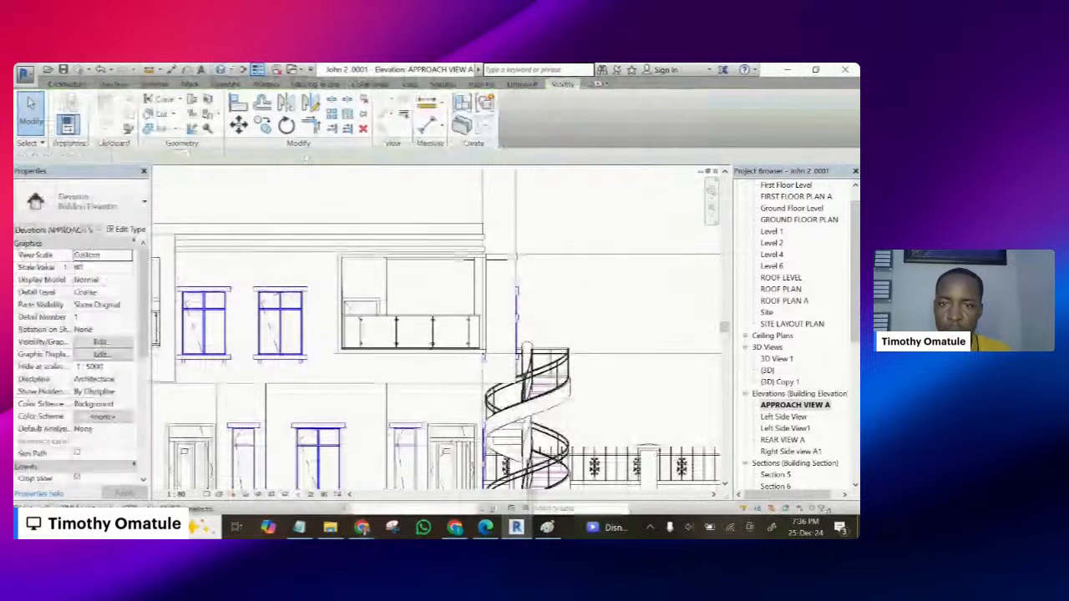
- Return to the 3D view and examine the finished coping around the corner balcony
click(221, 69)
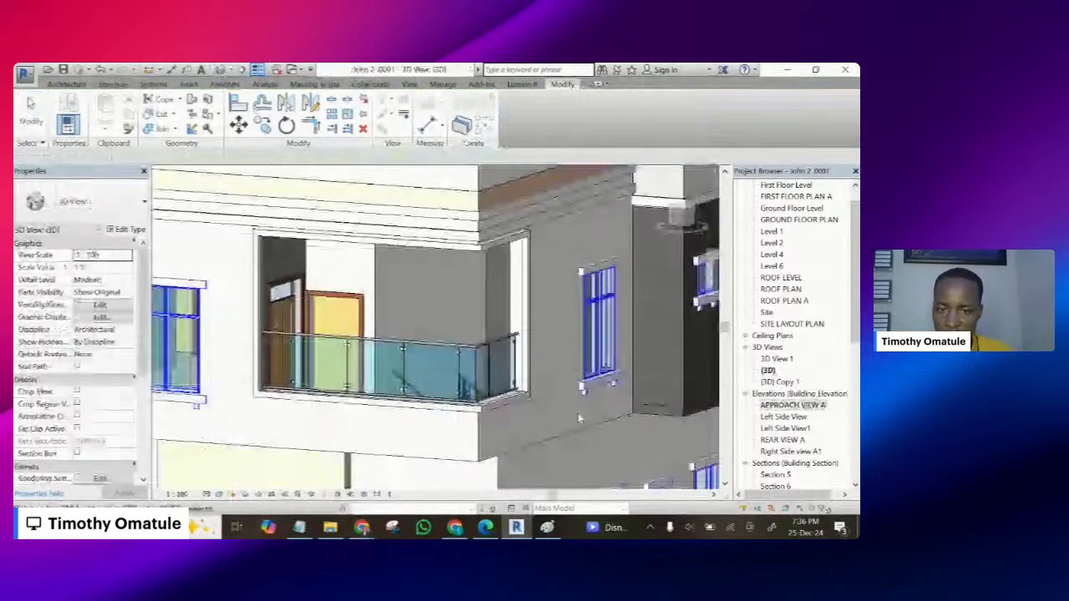
scroll(579, 418, down, 1)
shift+middle_drag(579, 409, 476, 401)
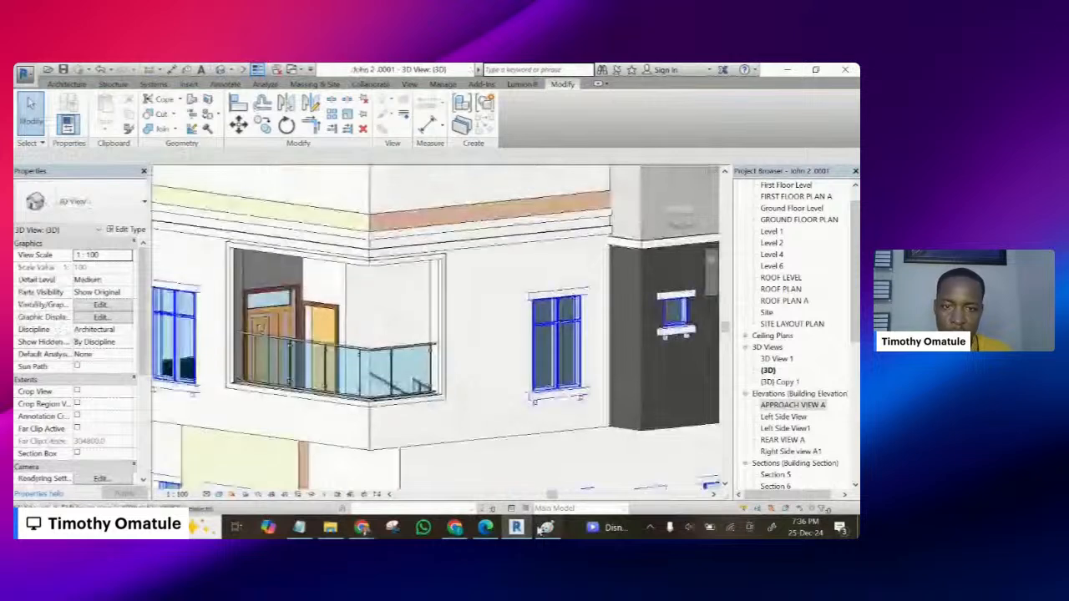
- Check the reference house photo in Paint and switch back to Revit
click(544, 527)
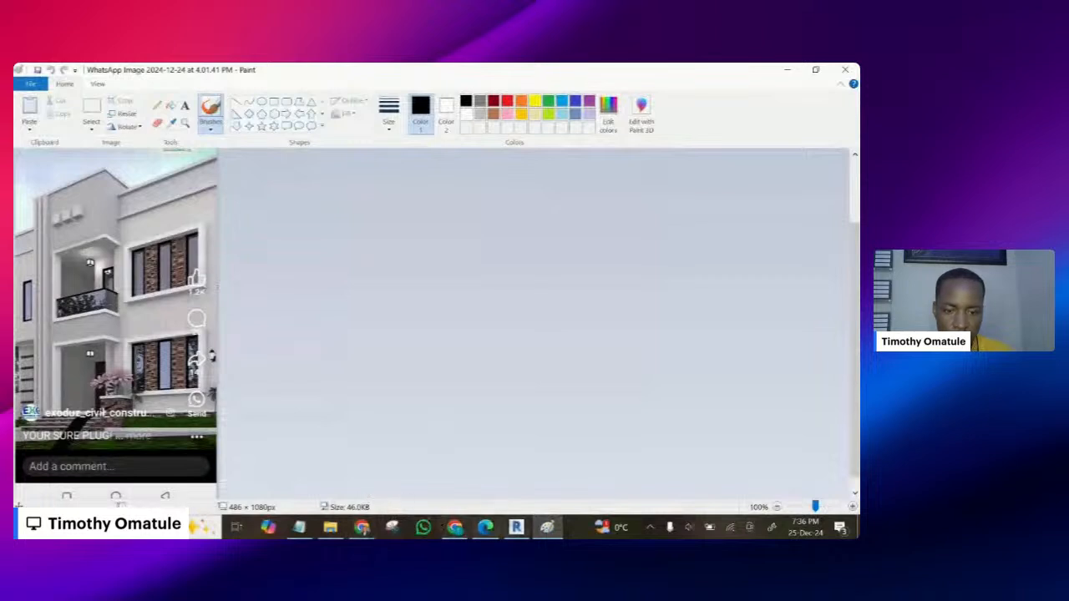
click(485, 530)
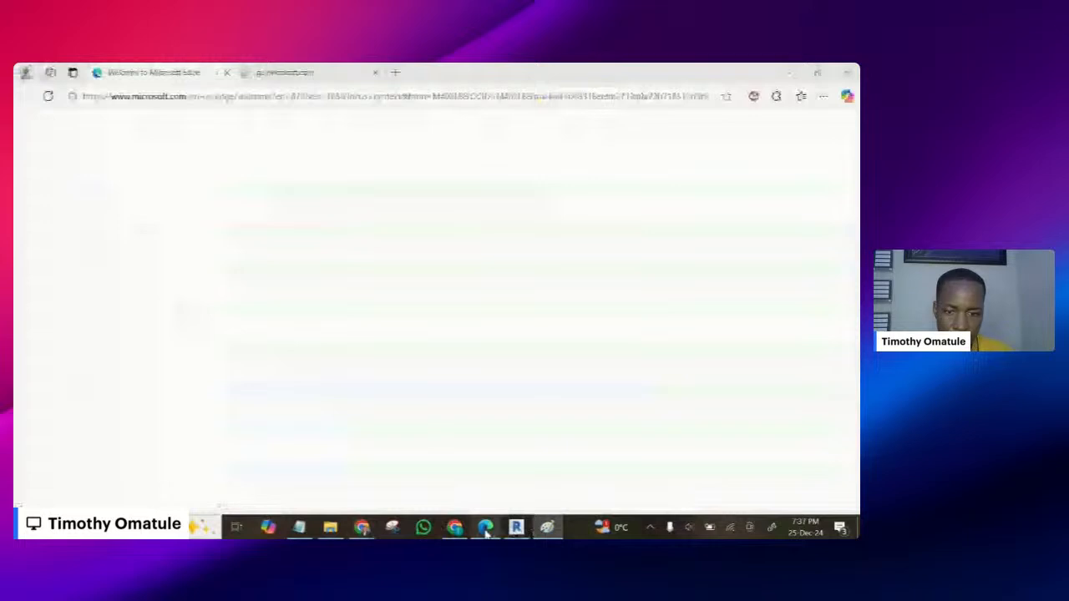
click(516, 527)
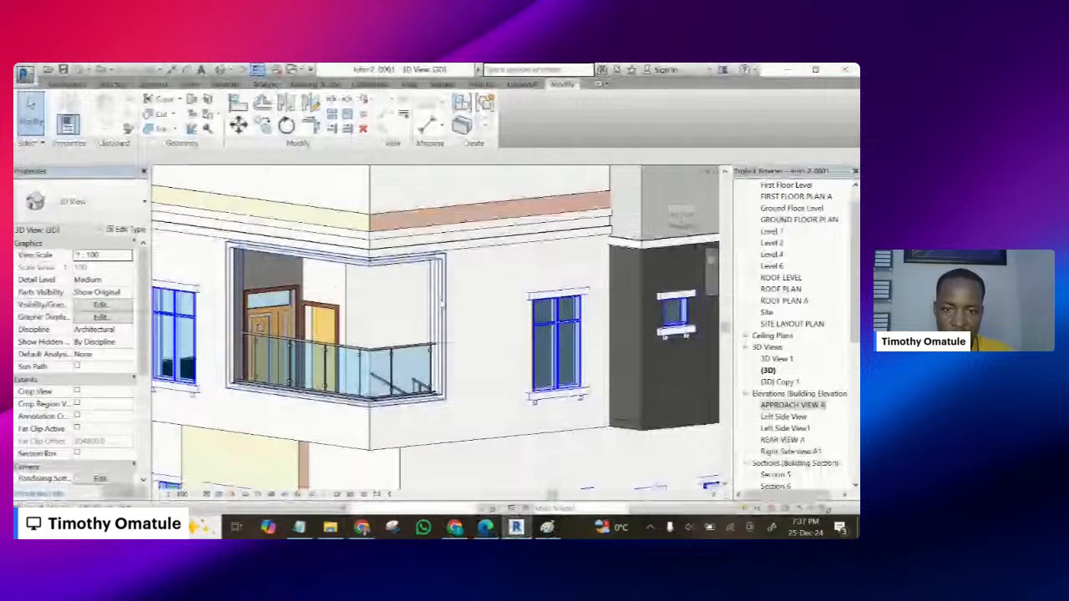
- Reopen the in-place coping for editing, try stretching the void extrusion along the side wall, and finish the model
click(441, 304)
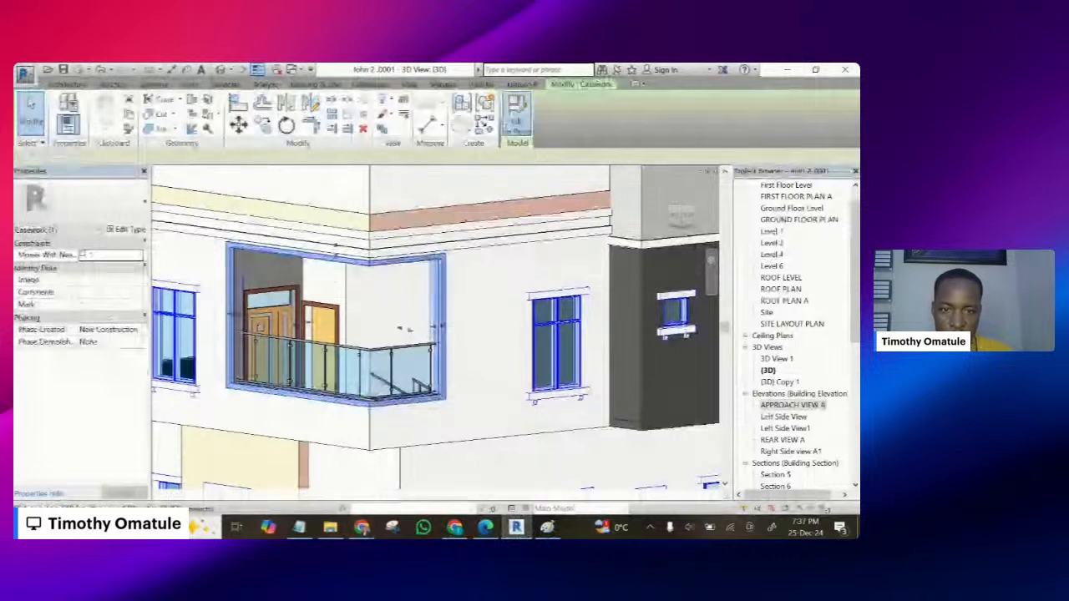
click(517, 117)
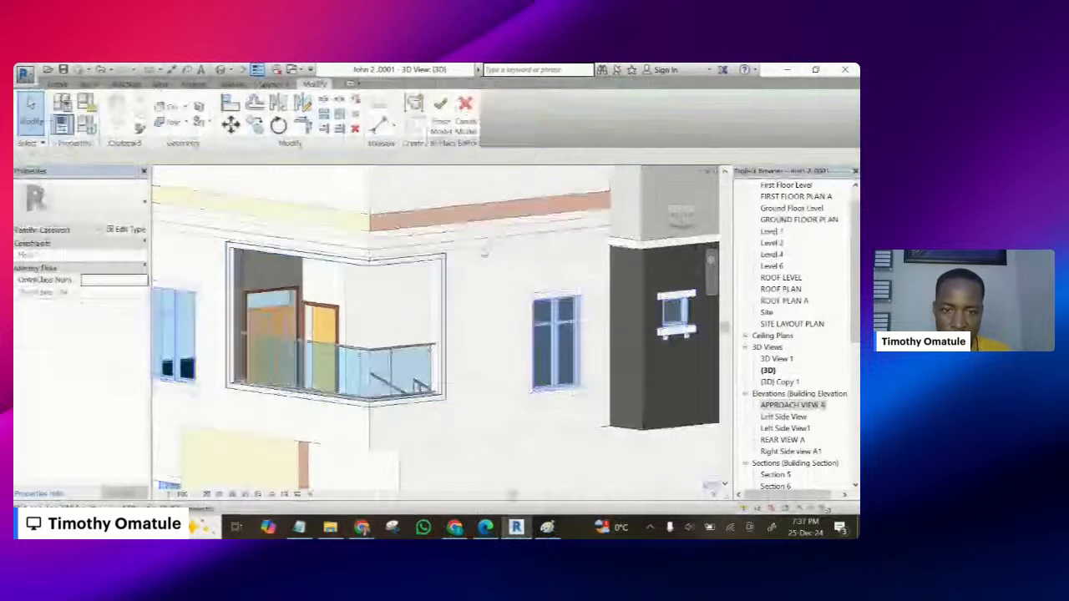
click(447, 334)
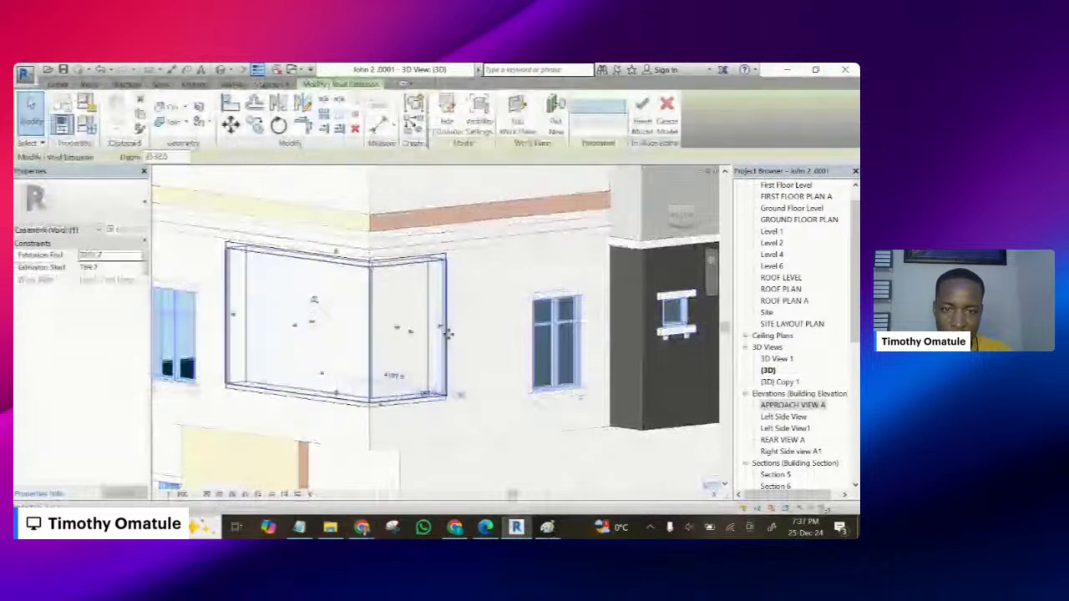
drag(448, 334, 495, 307)
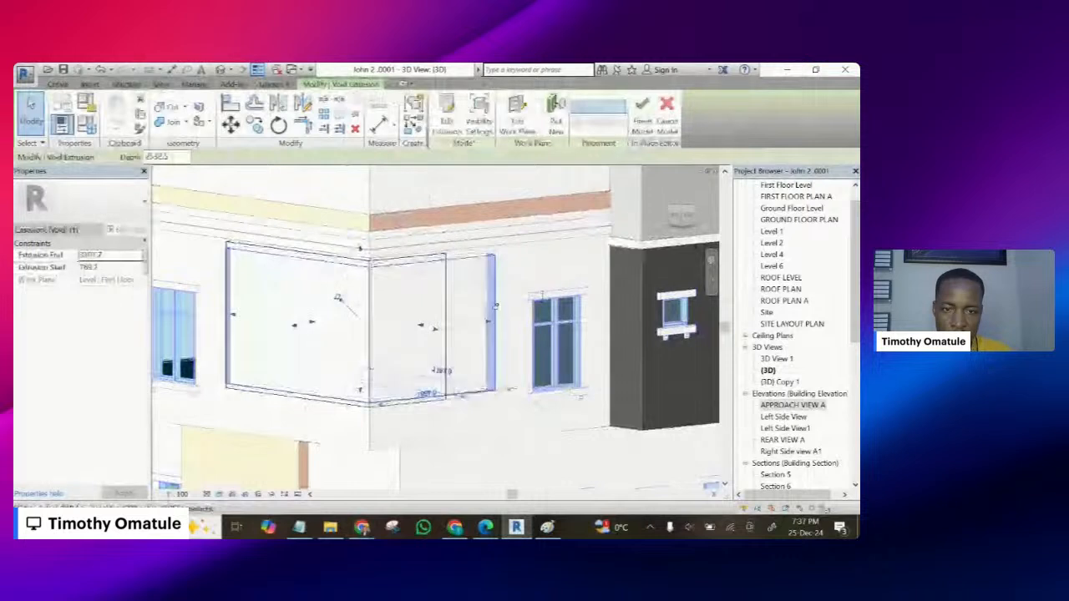
click(536, 261)
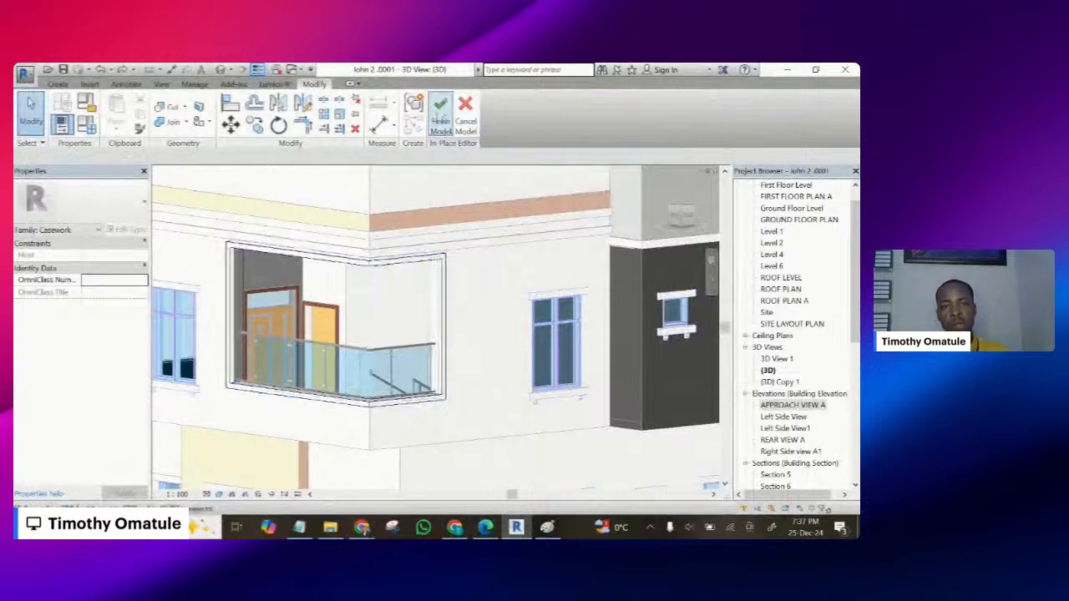
click(439, 115)
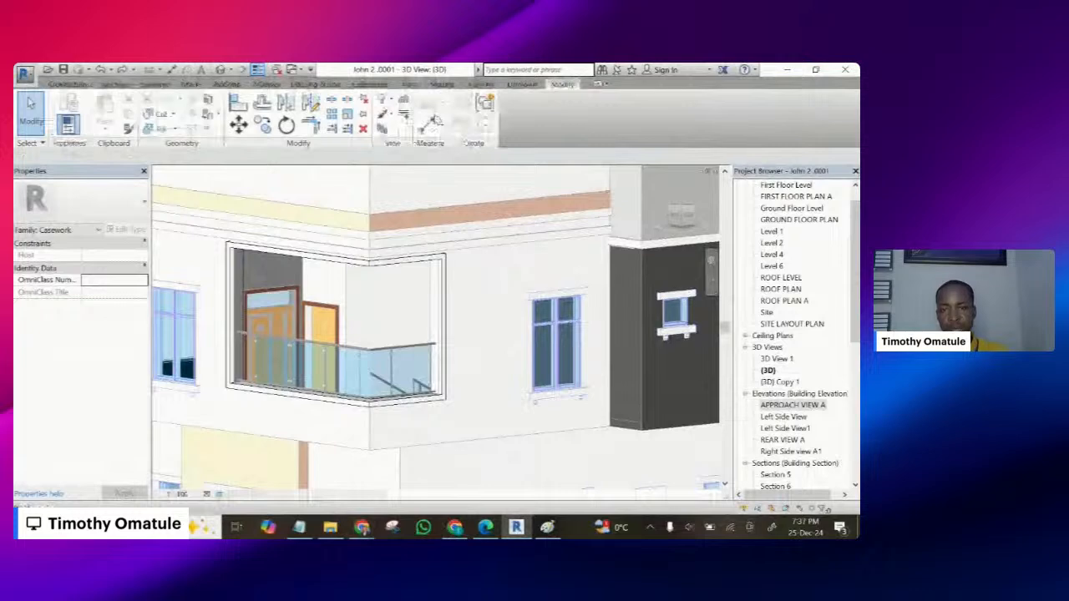
click(474, 411)
- Examine the corner balcony coping and the building's front facade from several angles in the 3D view
scroll(474, 418, down, 1)
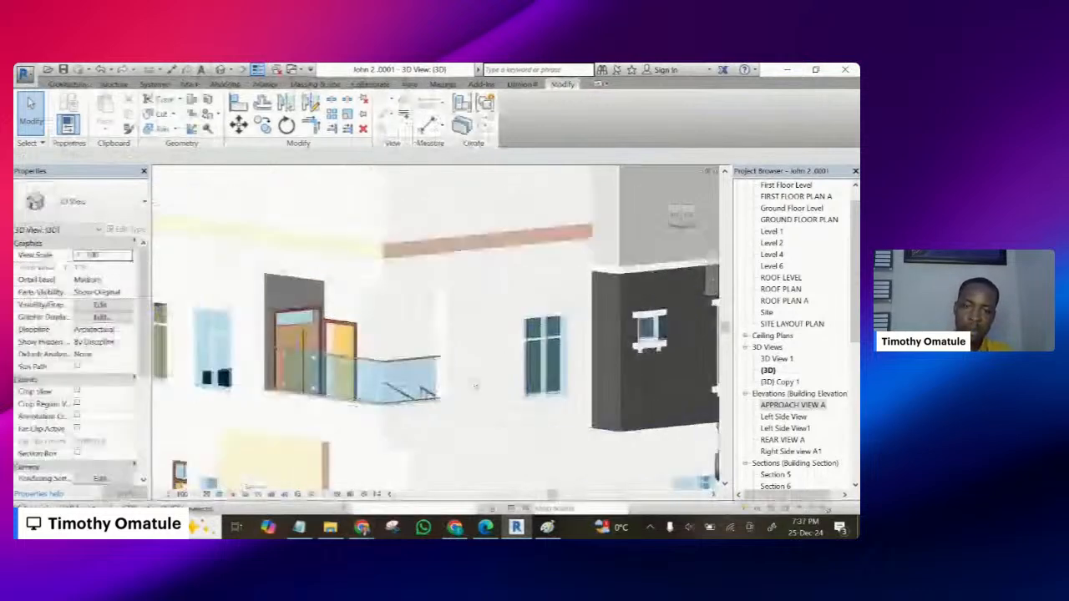
shift+middle_drag(475, 385, 580, 342)
scroll(570, 366, down, 4)
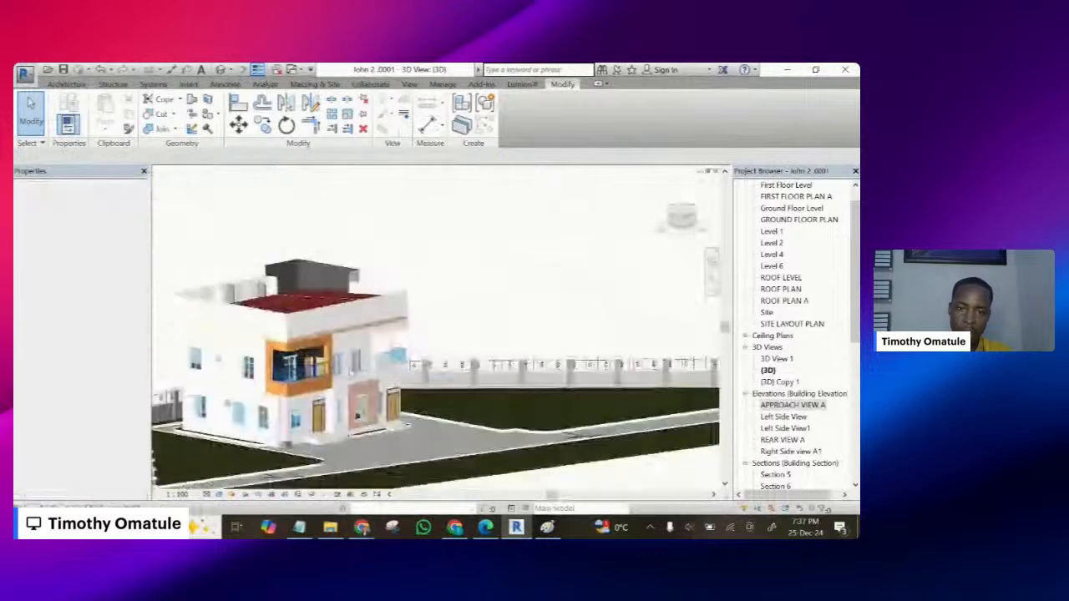
scroll(320, 355, up, 5)
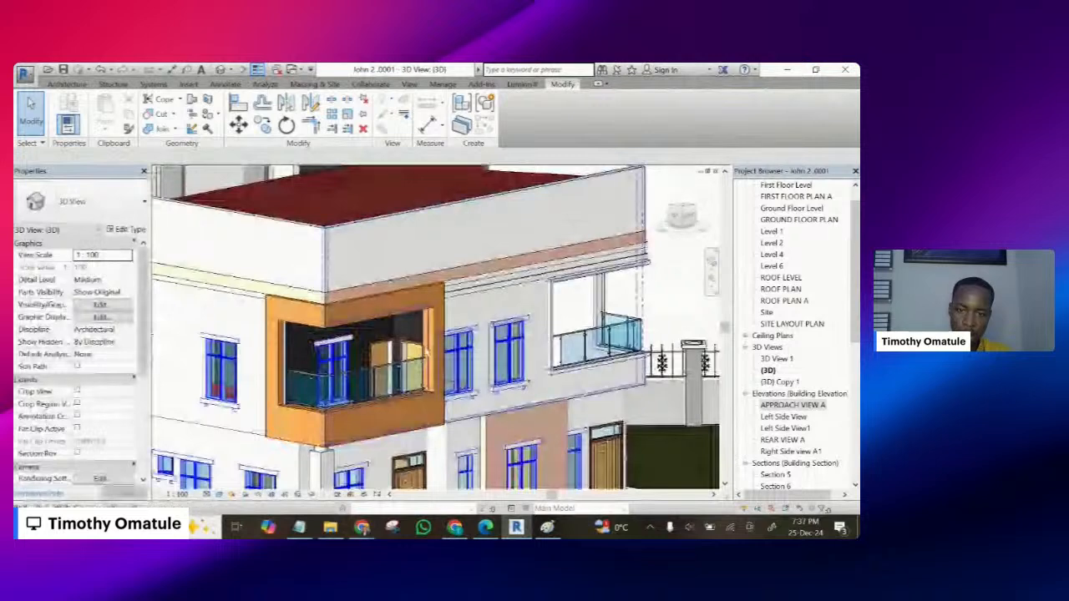
shift+middle_drag(392, 429, 324, 410)
scroll(252, 400, down, 2)
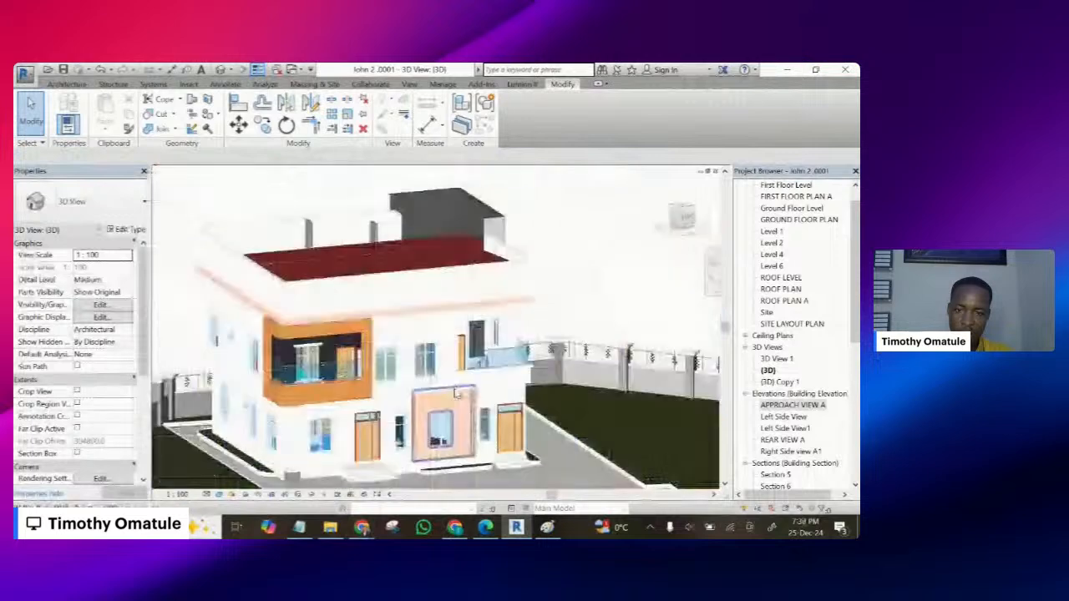
scroll(440, 400, up, 3)
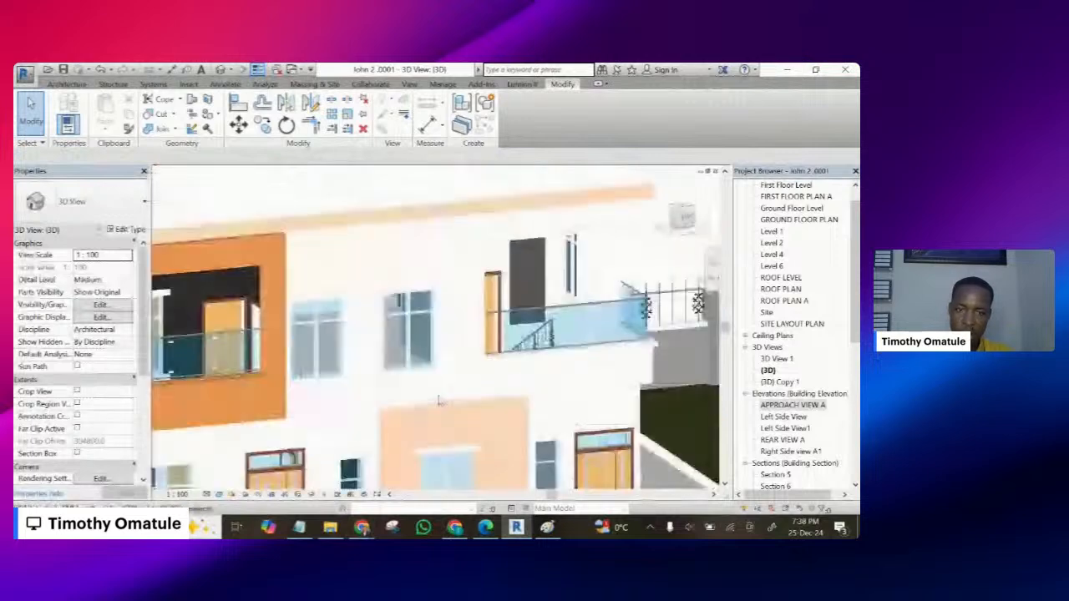
shift+middle_drag(440, 401, 344, 345)
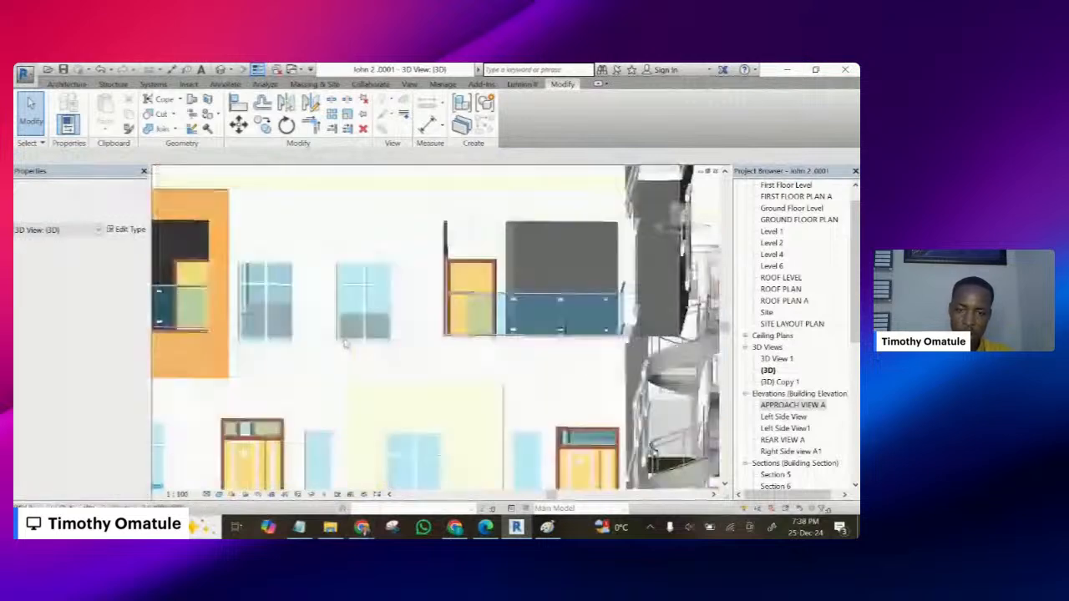
scroll(342, 347, down, 2)
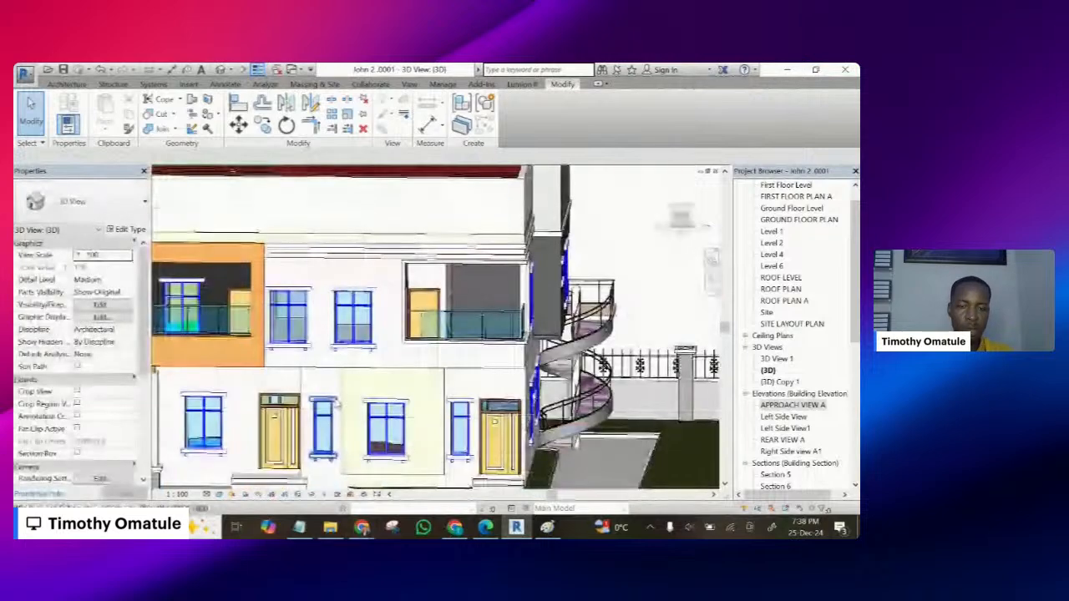
- Examine the building's side wall in the 3D view and in the Left Side View1 elevation
scroll(336, 403, down, 3)
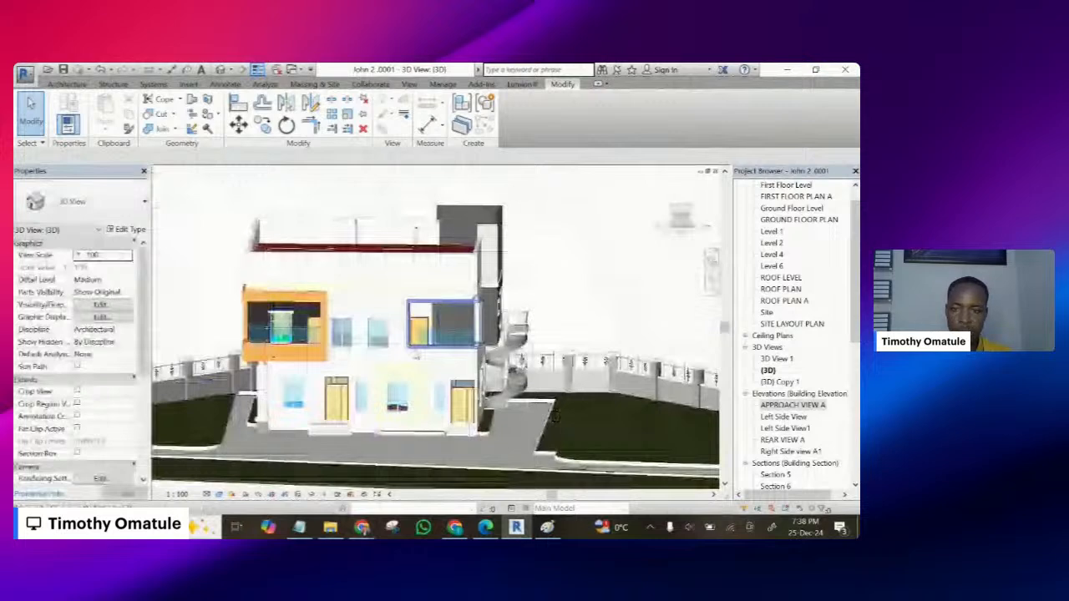
shift+middle_drag(552, 415, 455, 405)
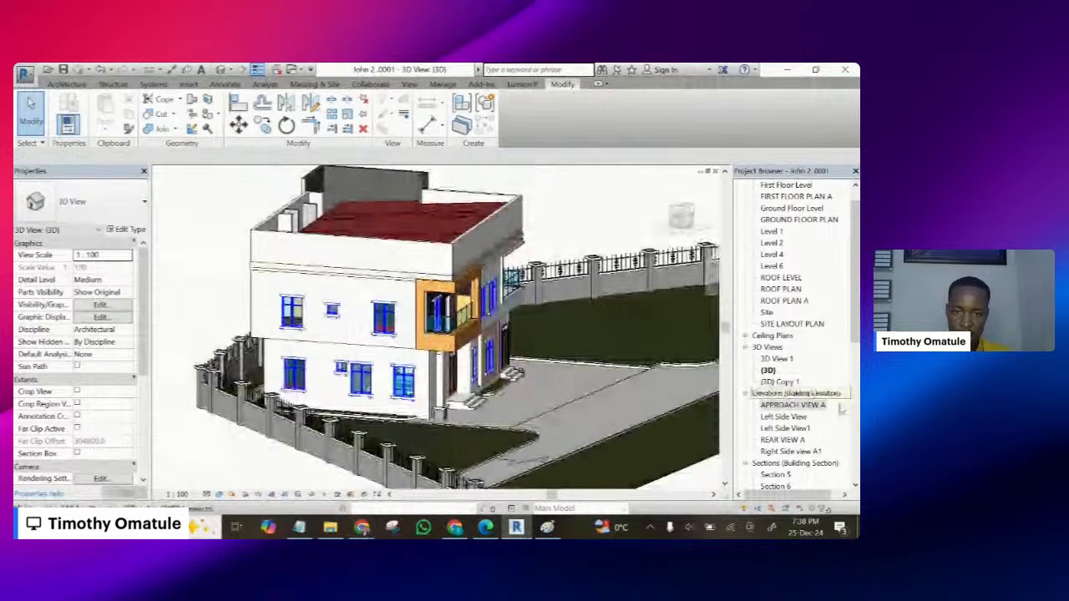
double_click(781, 428)
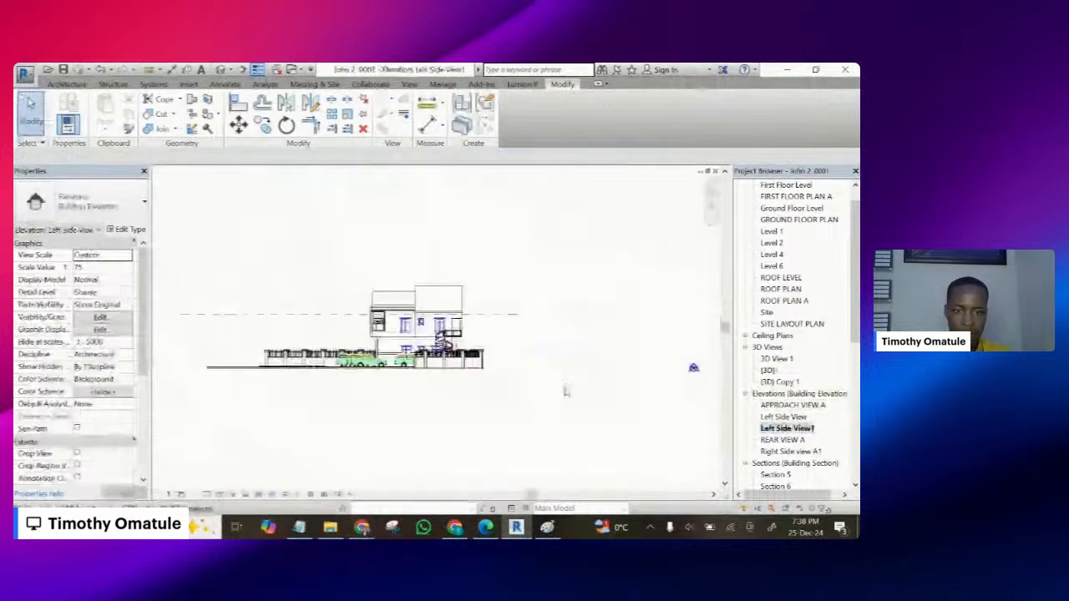
scroll(443, 348, up, 5)
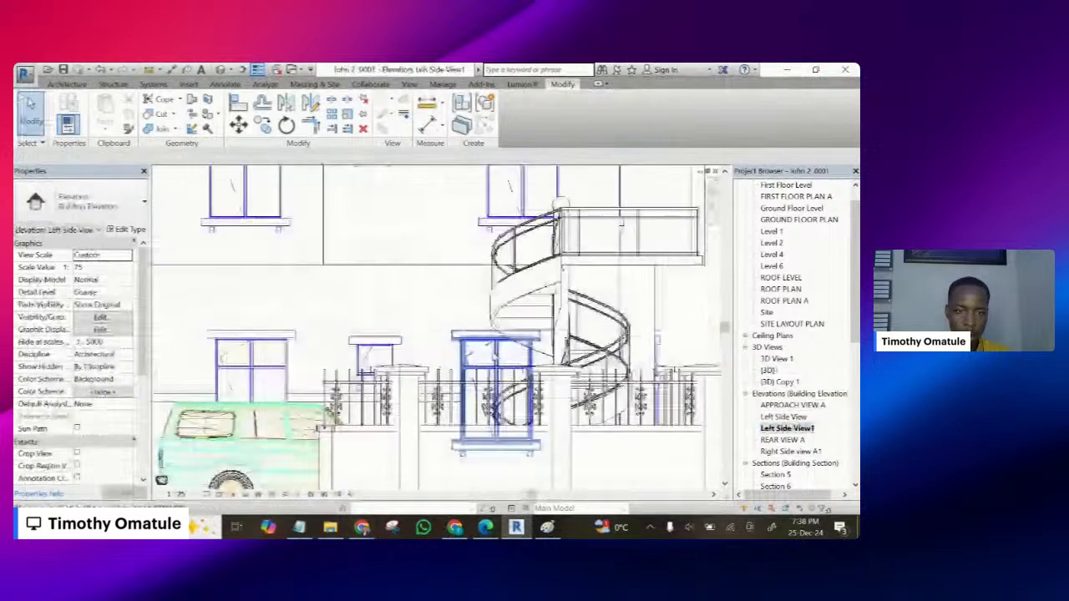
scroll(491, 384, down, 1)
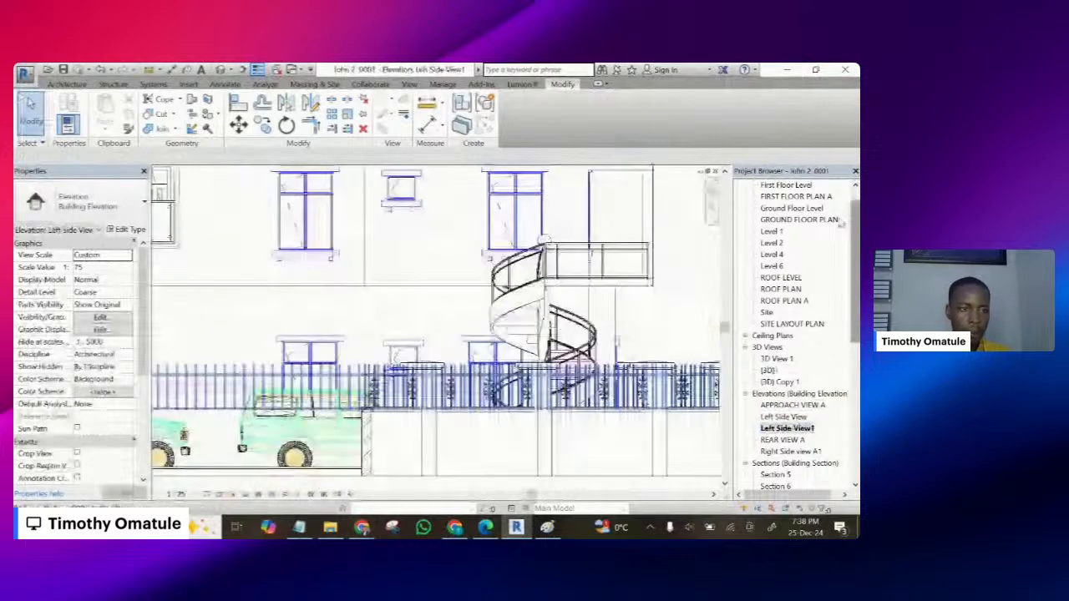
- Draw a building section along the building's left side in the GROUND FLOOR PLAN and open its section view
double_click(789, 220)
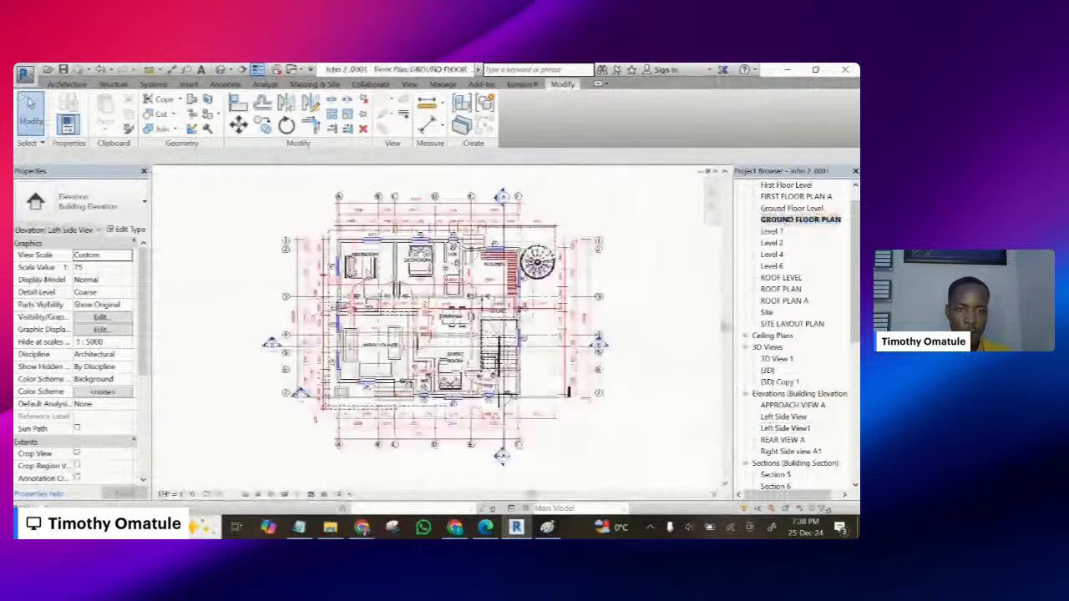
scroll(506, 415, up, 1)
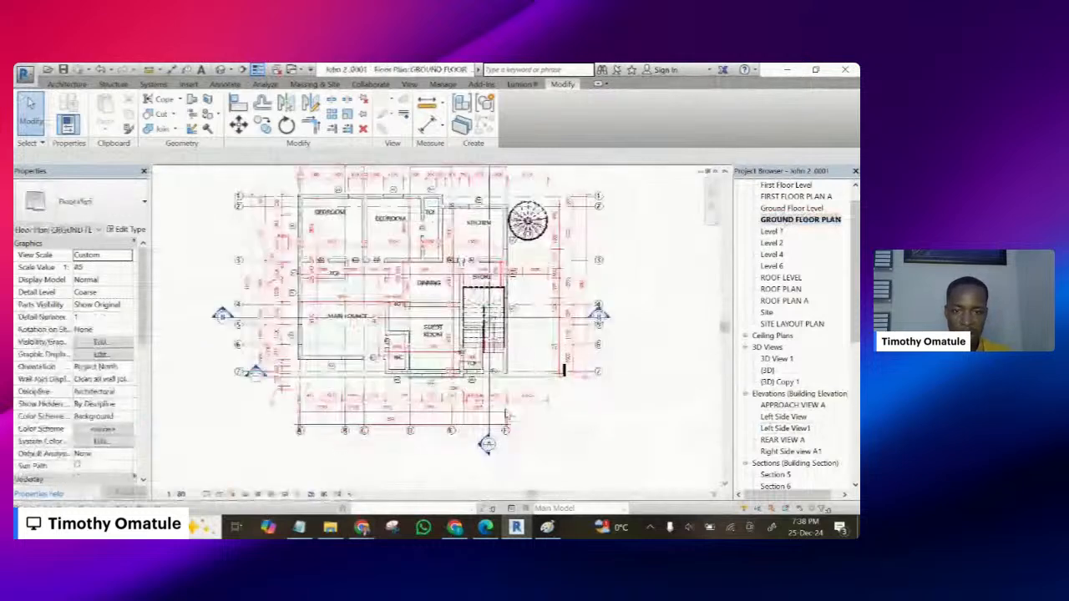
scroll(464, 484, up, 2)
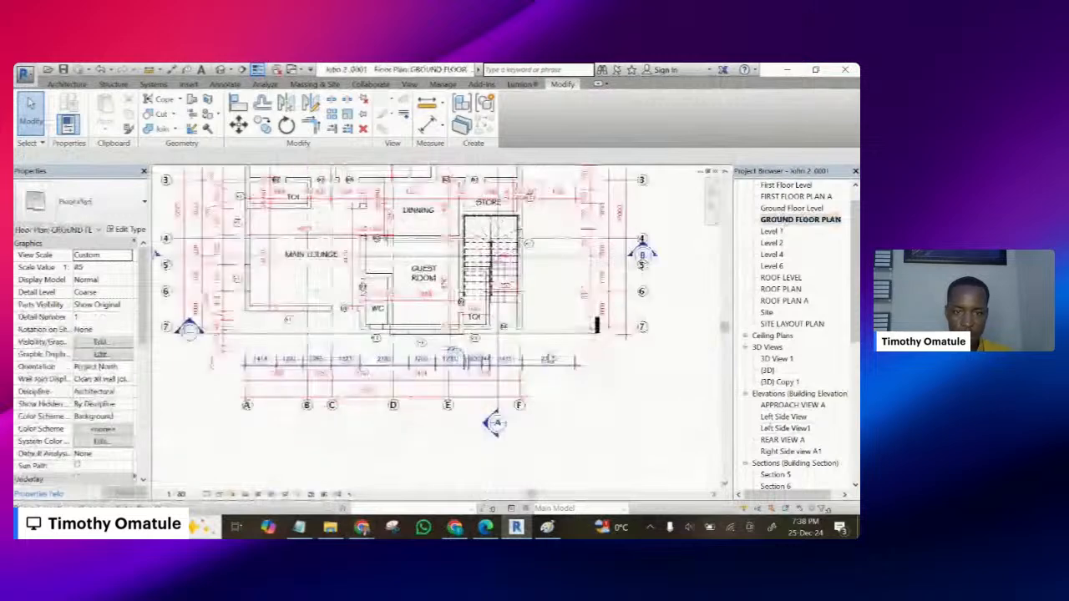
scroll(543, 330, down, 3)
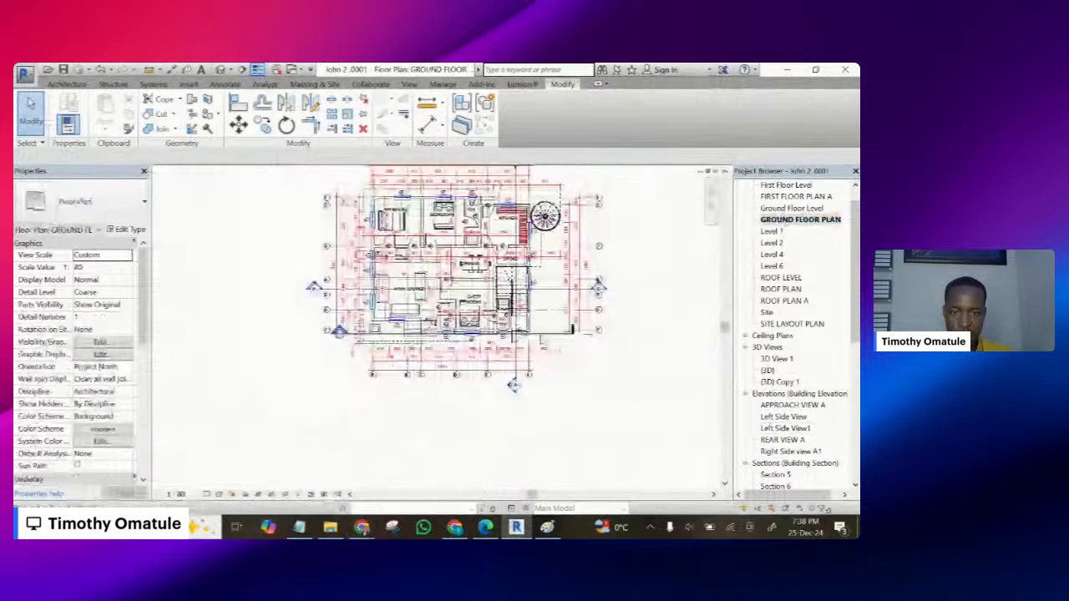
scroll(541, 336, down, 1)
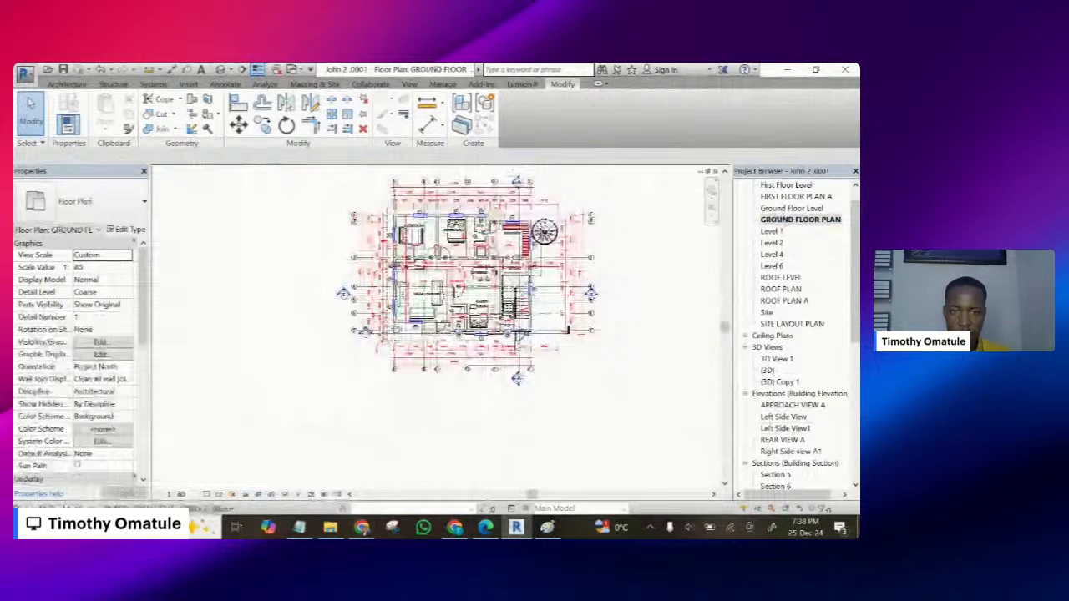
click(242, 69)
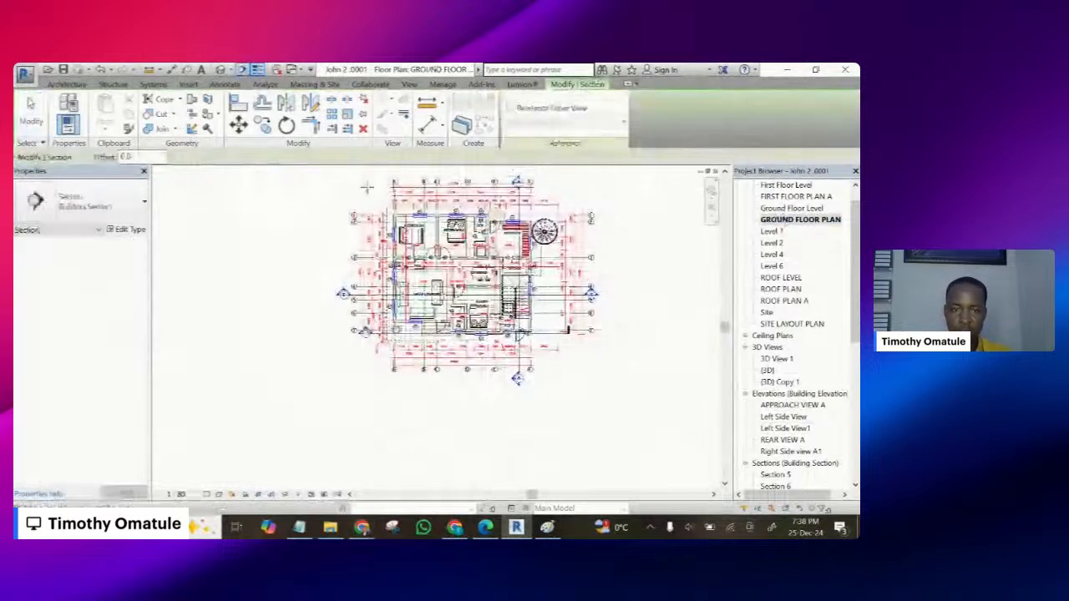
click(371, 411)
right_click(367, 429)
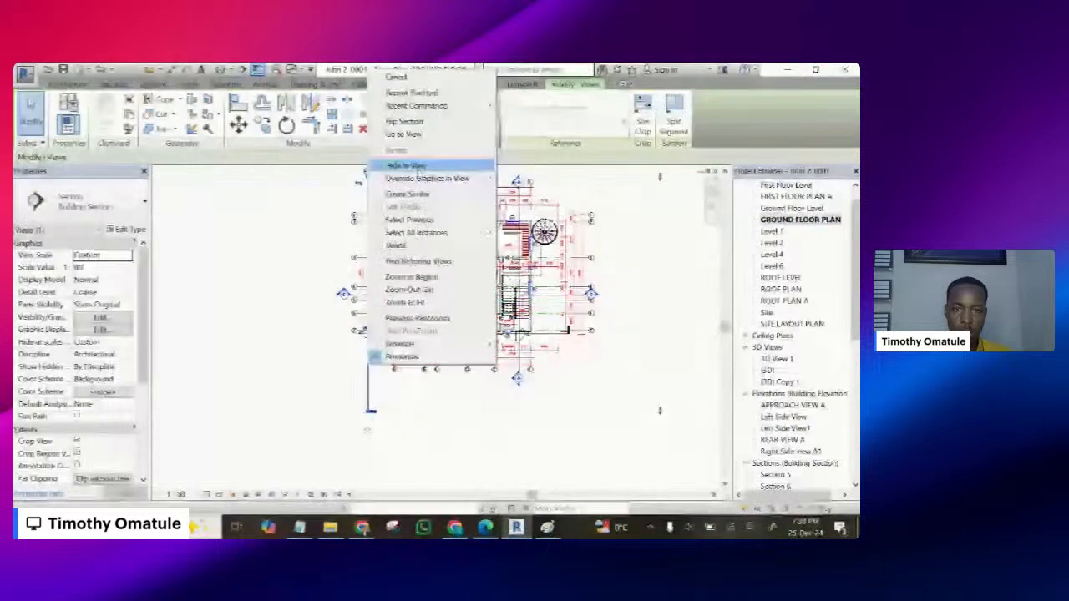
click(407, 134)
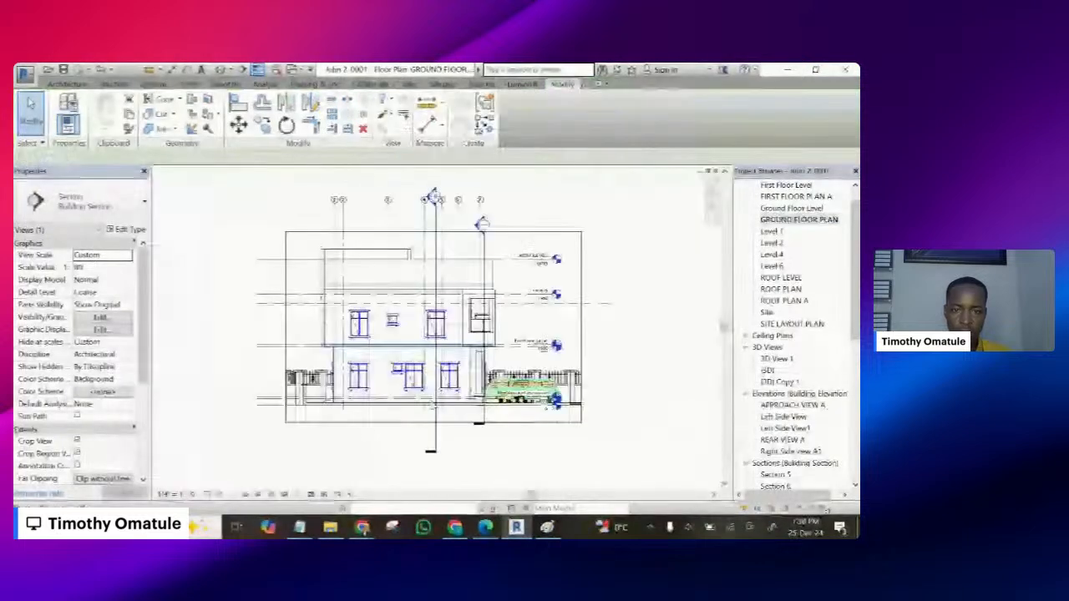
- Start an in-place model in the Casework category, working at the ground-floor windows in the section view, and accept the default name
scroll(423, 399, up, 5)
scroll(480, 336, up, 1)
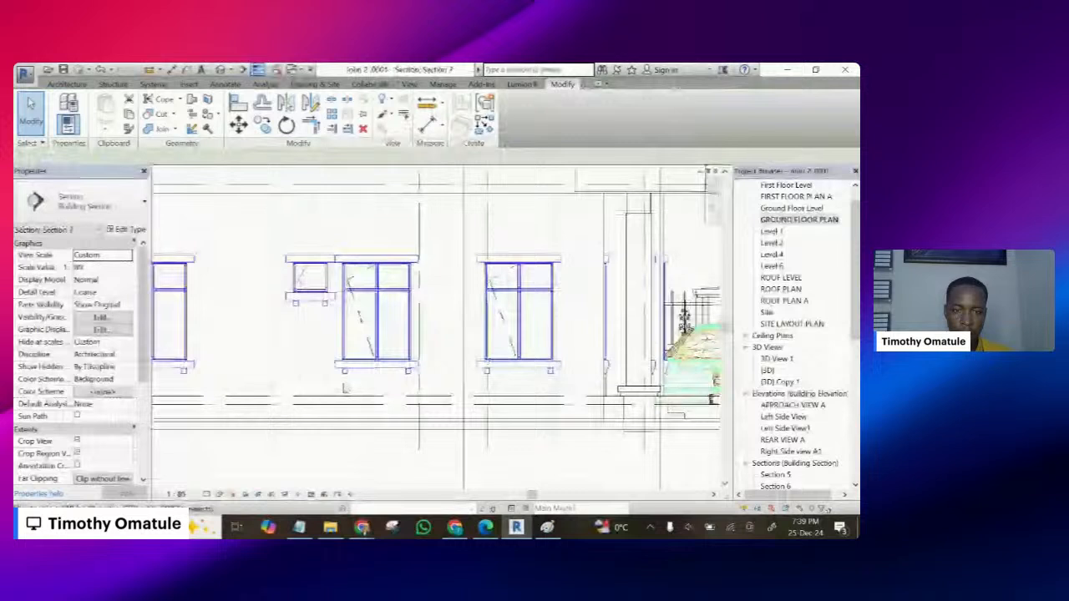
click(553, 377)
click(378, 387)
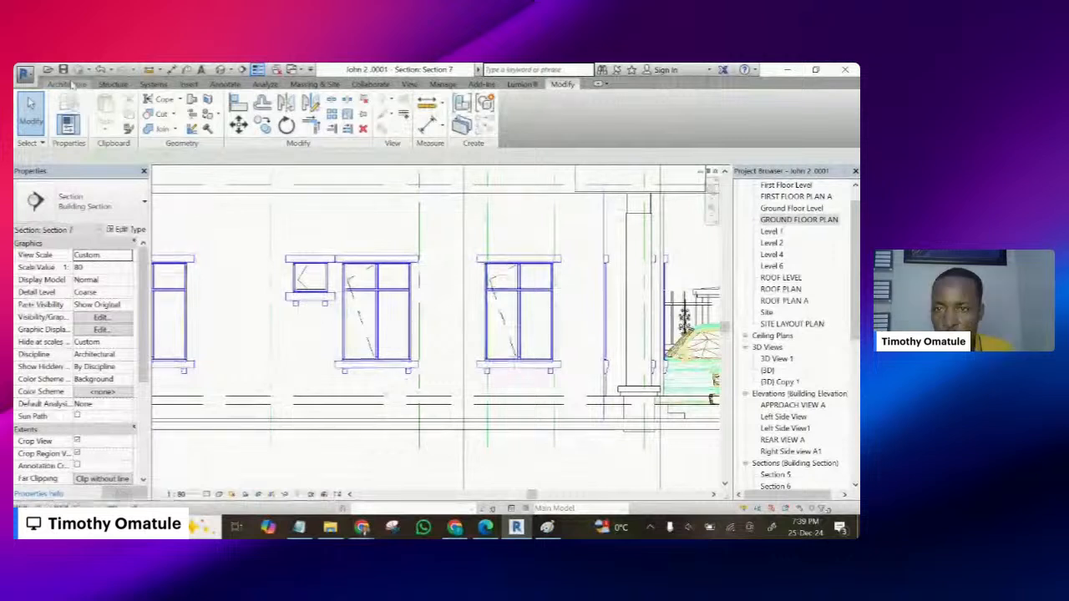
click(69, 85)
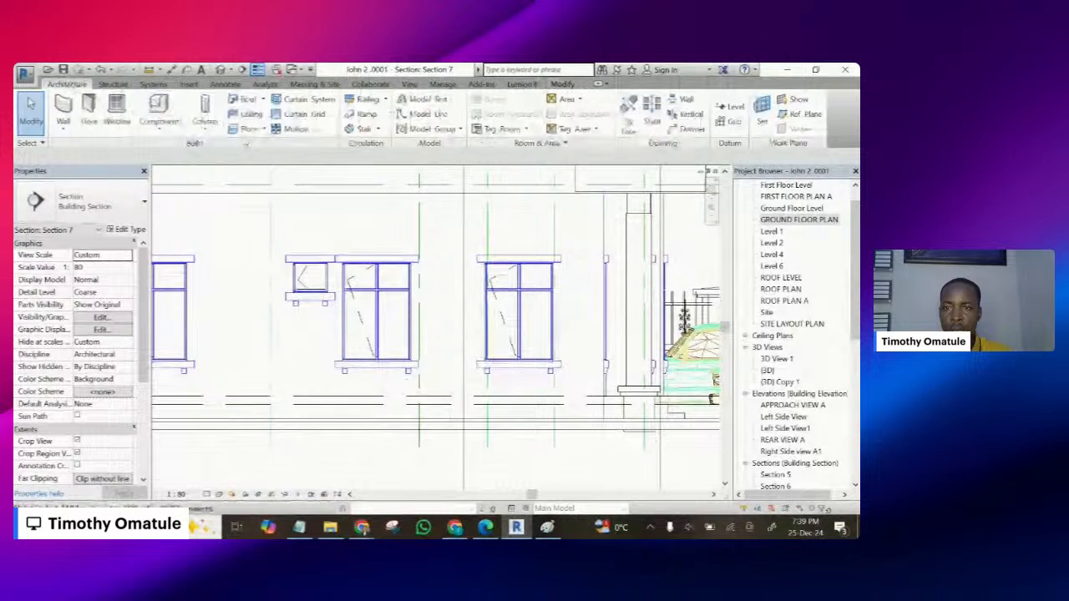
click(158, 125)
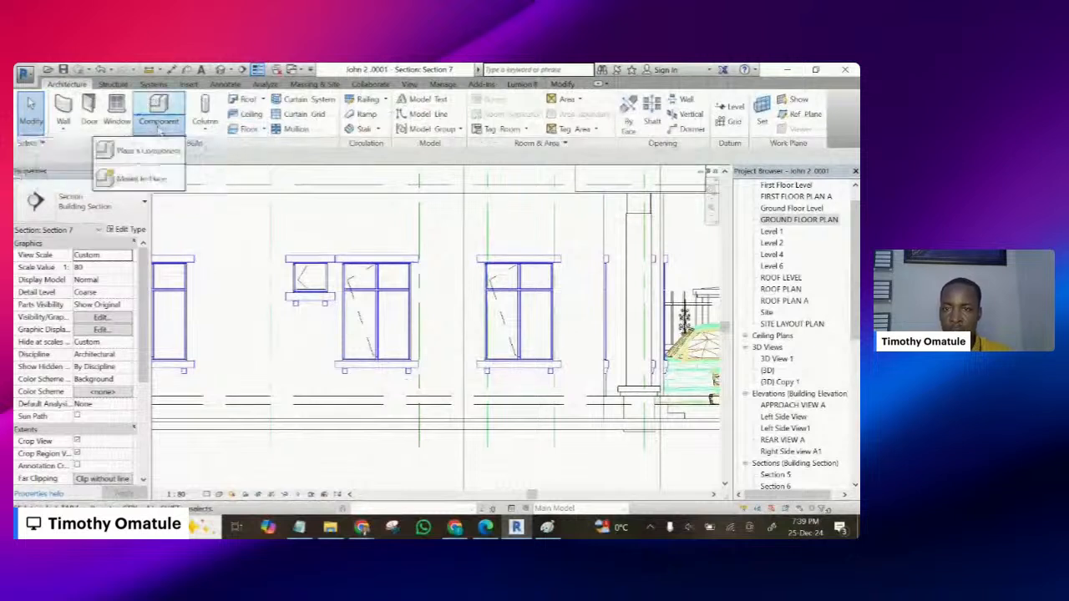
click(150, 178)
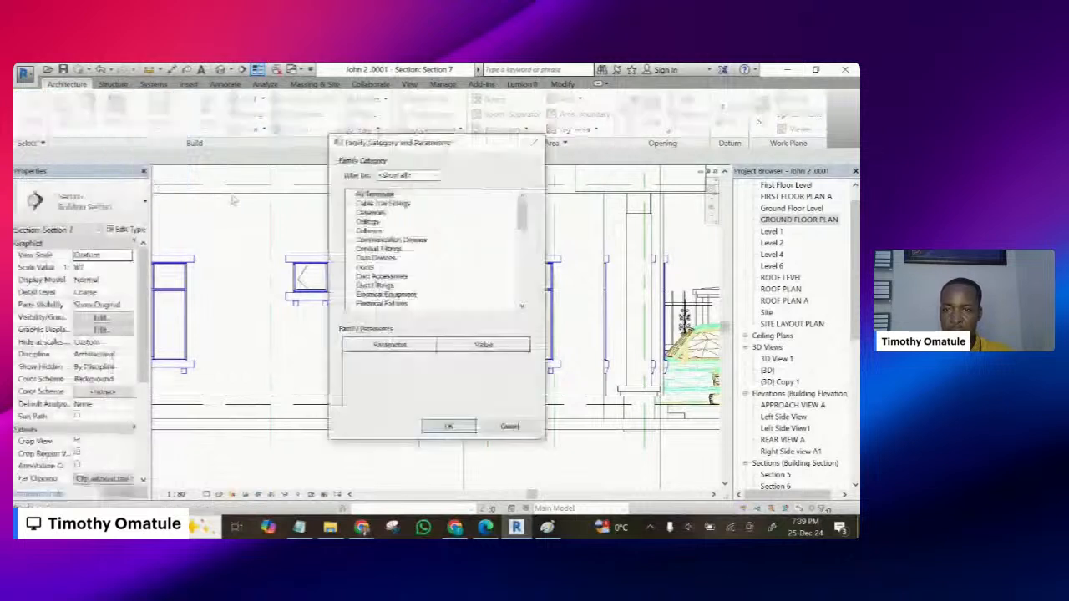
click(370, 212)
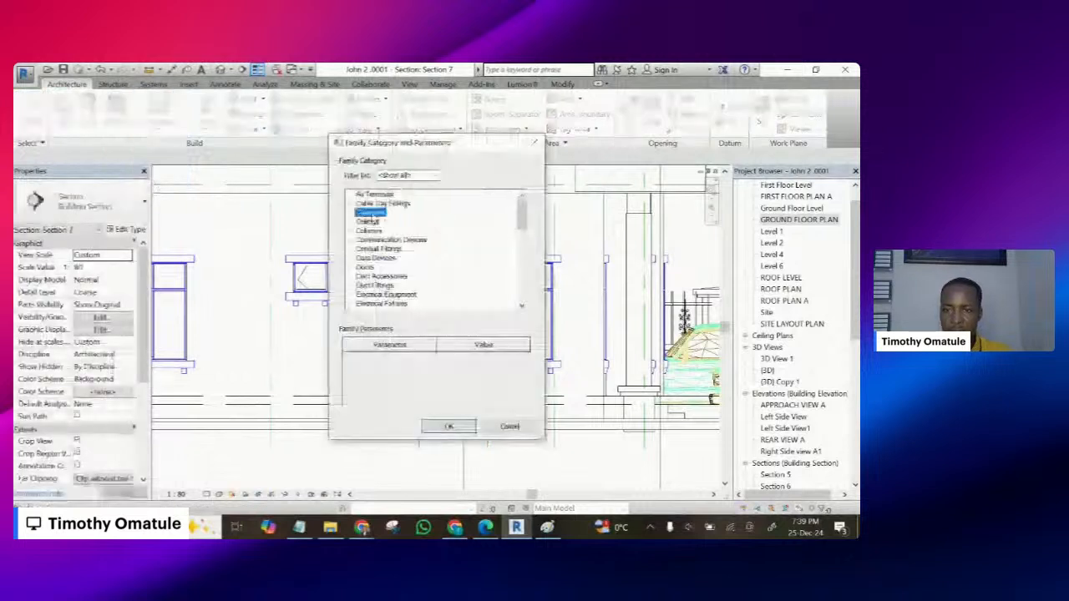
click(451, 427)
click(435, 315)
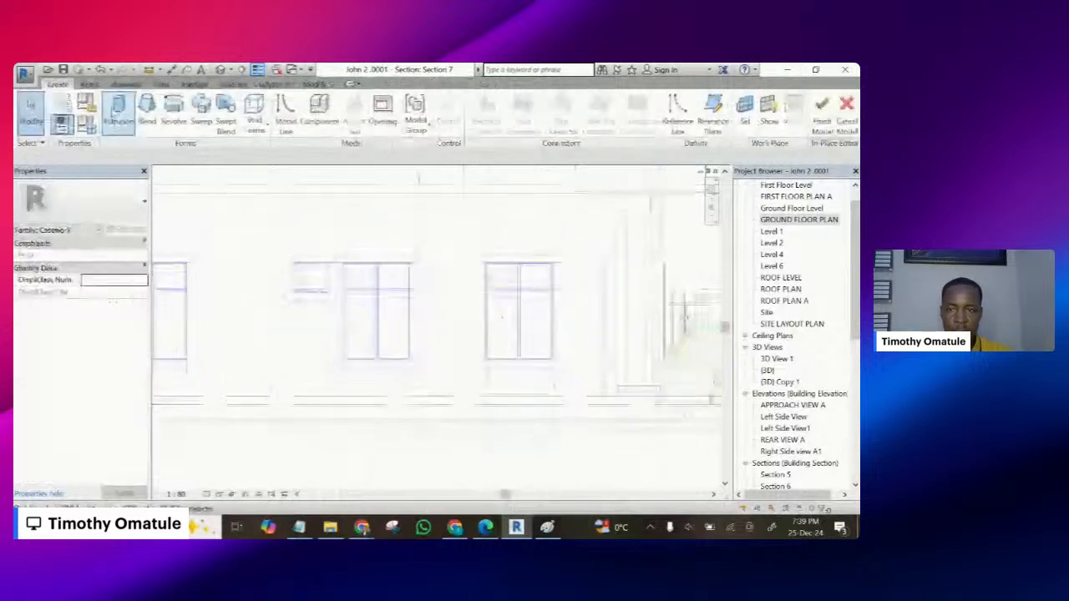
- Enable selecting elements by face, start a solid extrusion, and pick the side wall's face as its work plane
click(118, 111)
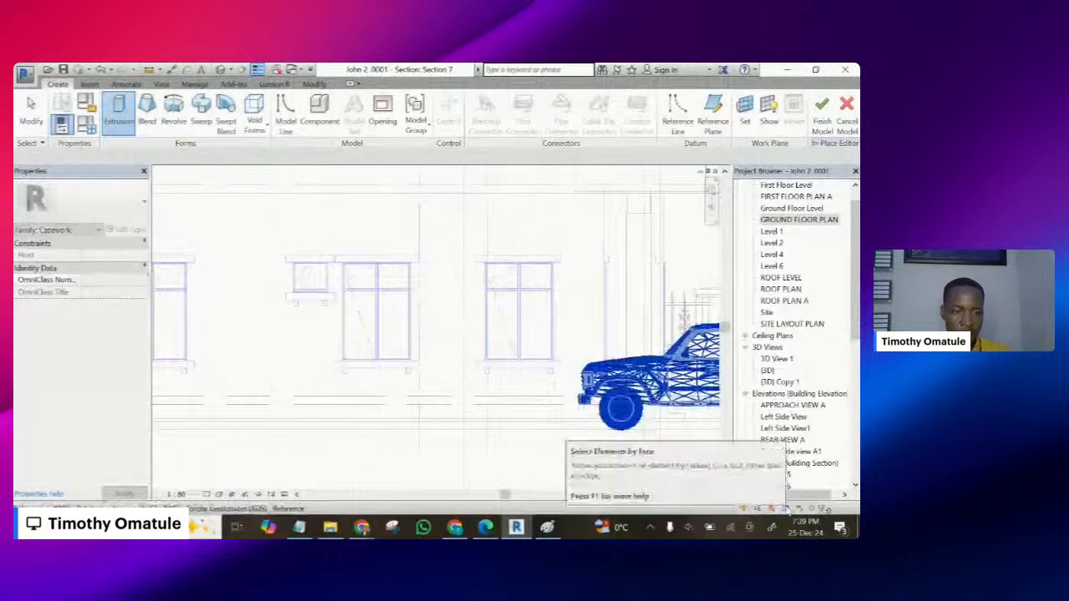
click(785, 511)
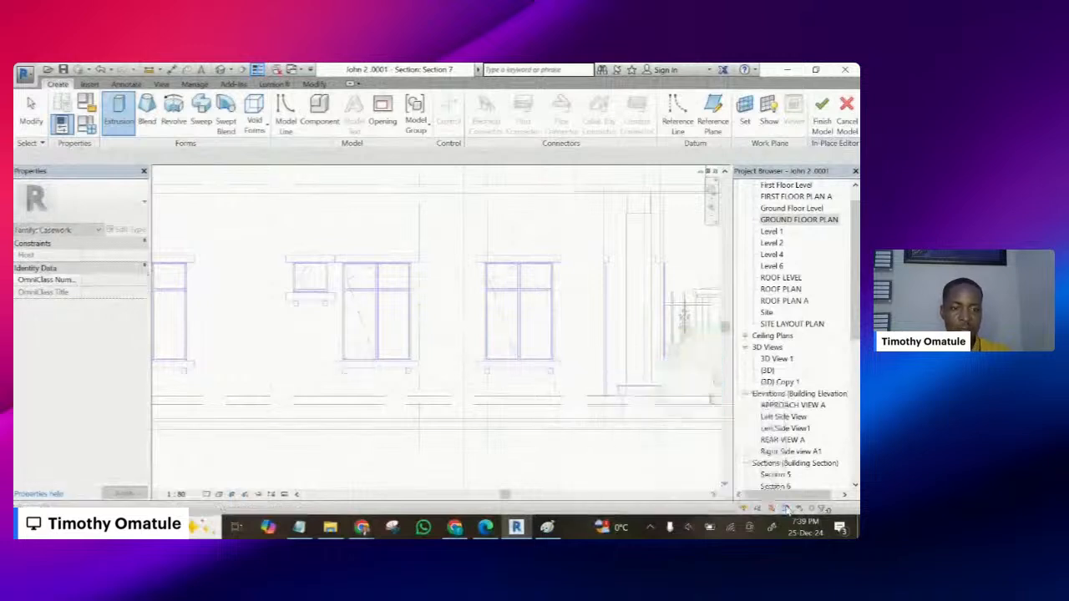
click(118, 109)
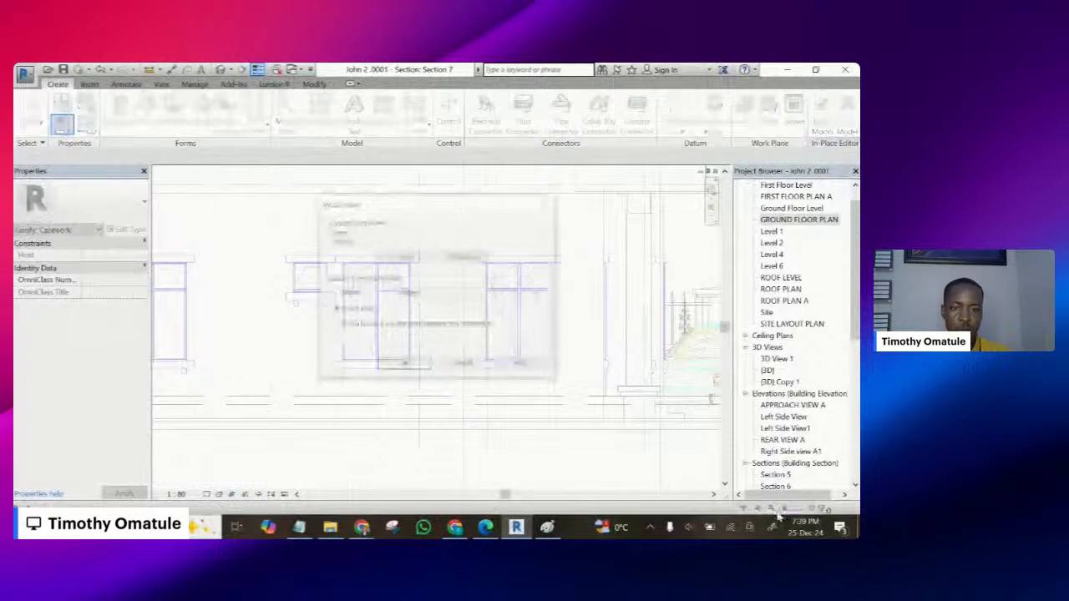
click(403, 365)
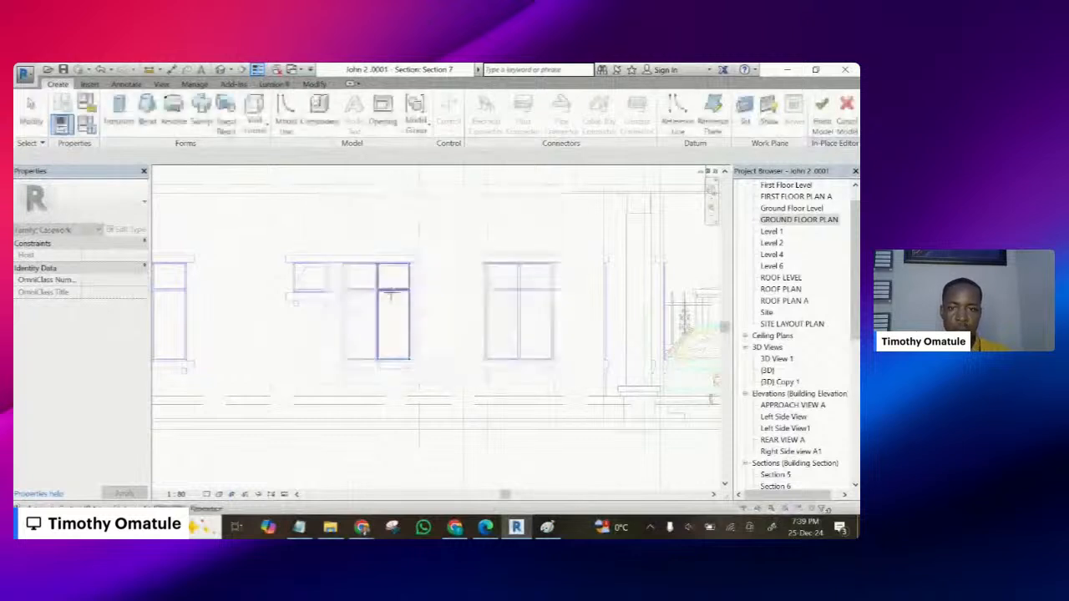
click(397, 236)
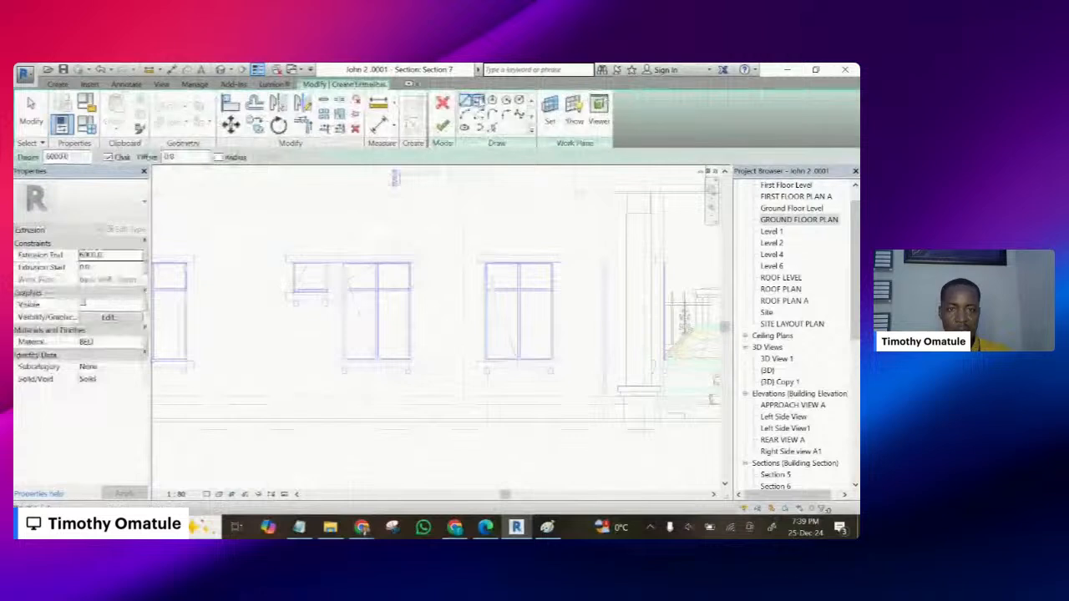
- Sketch a rectangle enclosing two adjacent ground-floor windows, from the first window's upper-left corner to the second's lower-right corner
scroll(344, 260, up, 2)
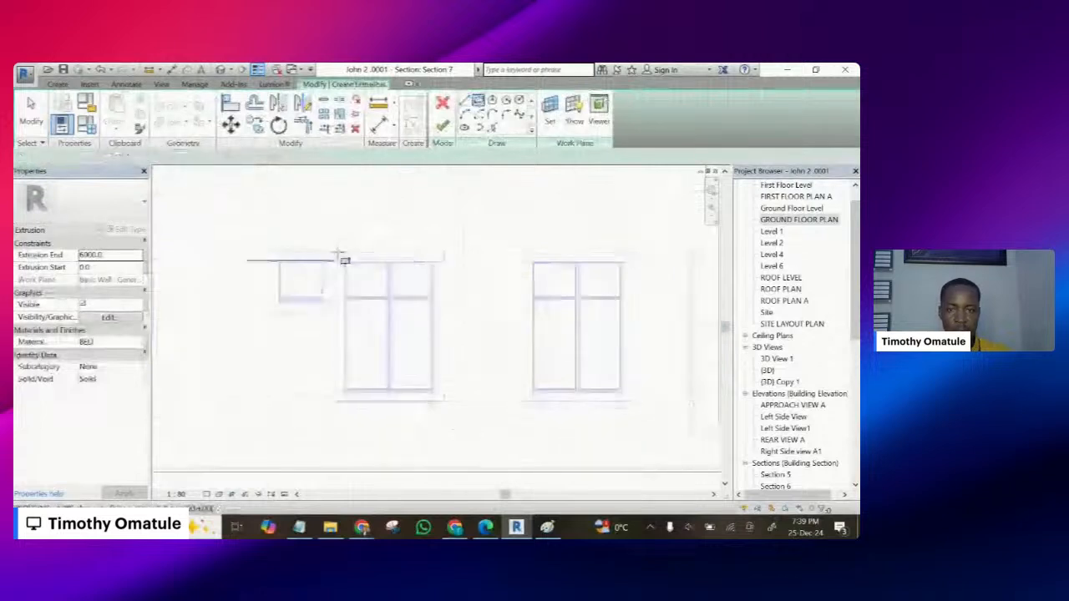
scroll(342, 258, up, 3)
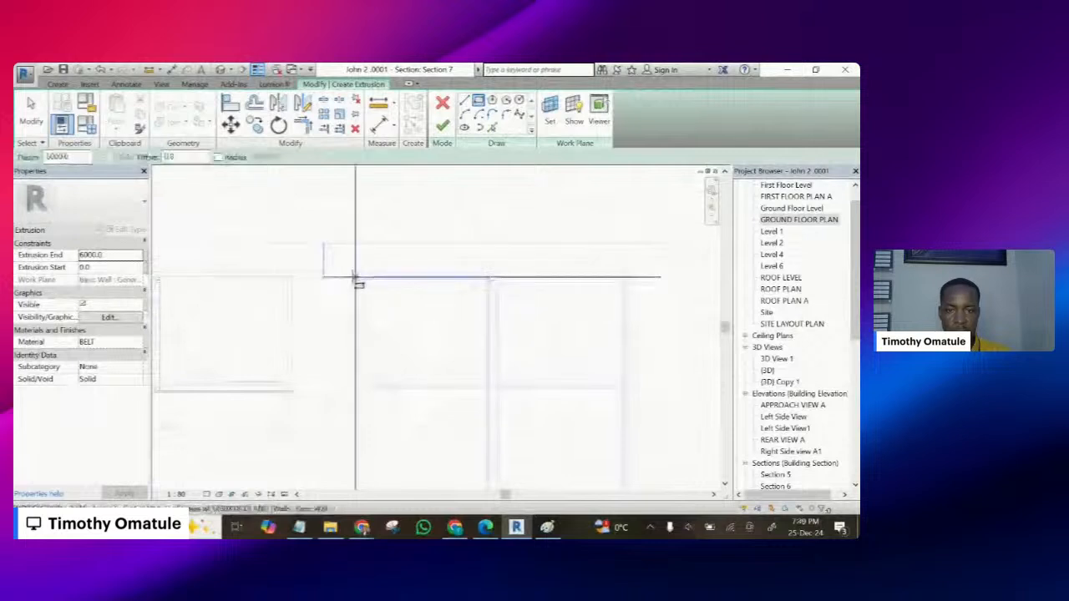
scroll(355, 278, up, 2)
click(359, 278)
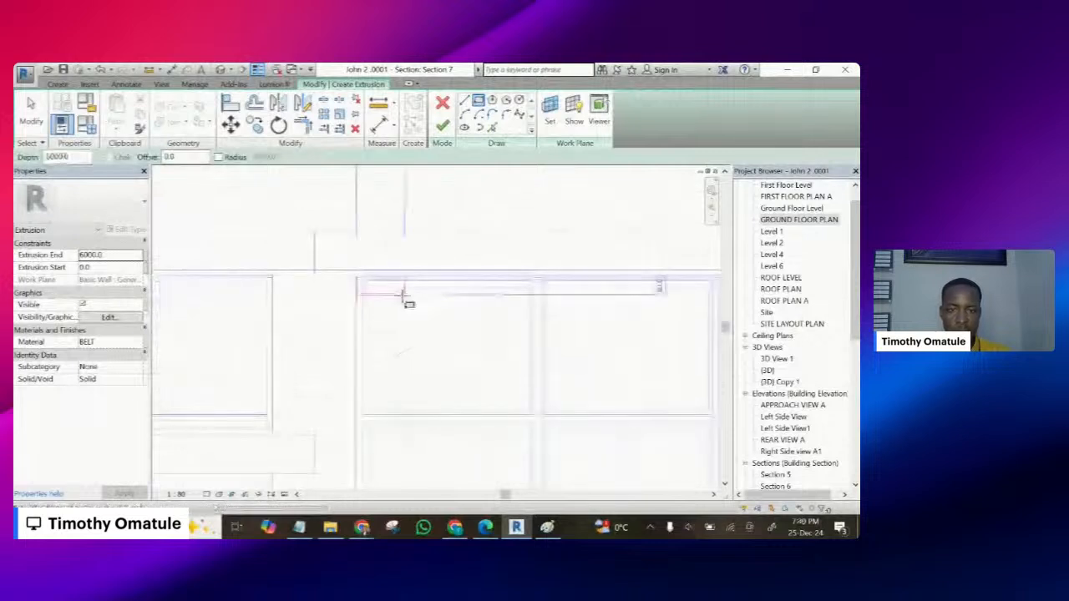
scroll(406, 299, down, 5)
scroll(528, 359, up, 4)
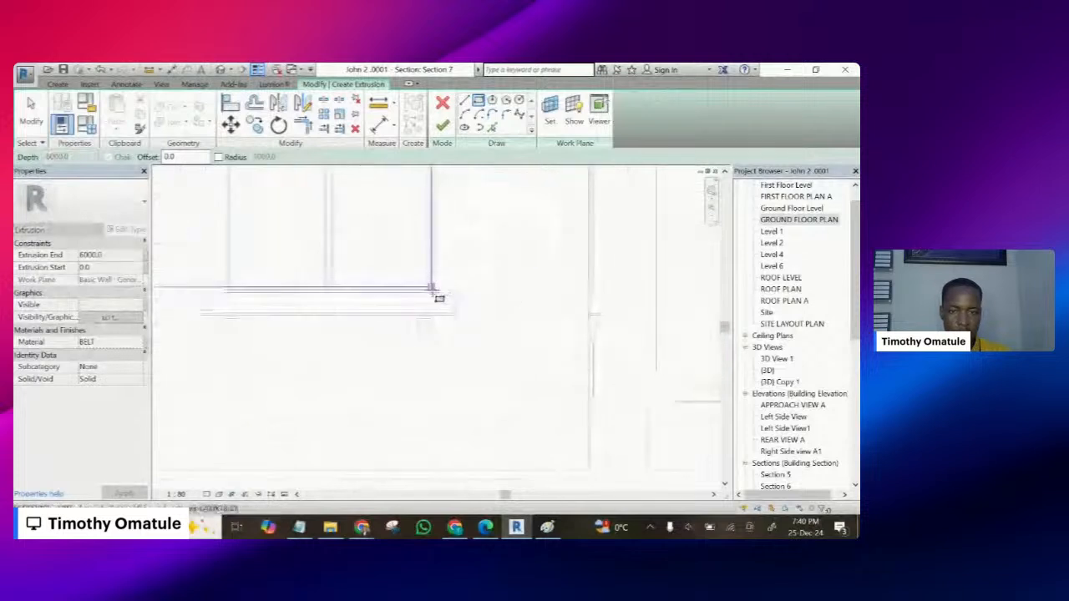
scroll(432, 294, up, 1)
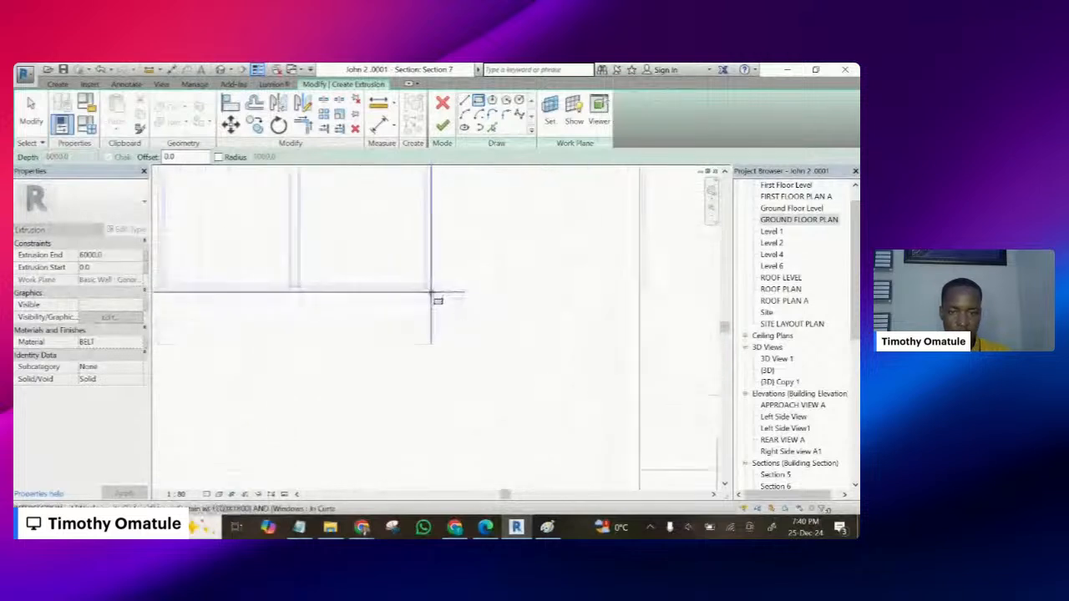
click(432, 292)
scroll(472, 321, down, 4)
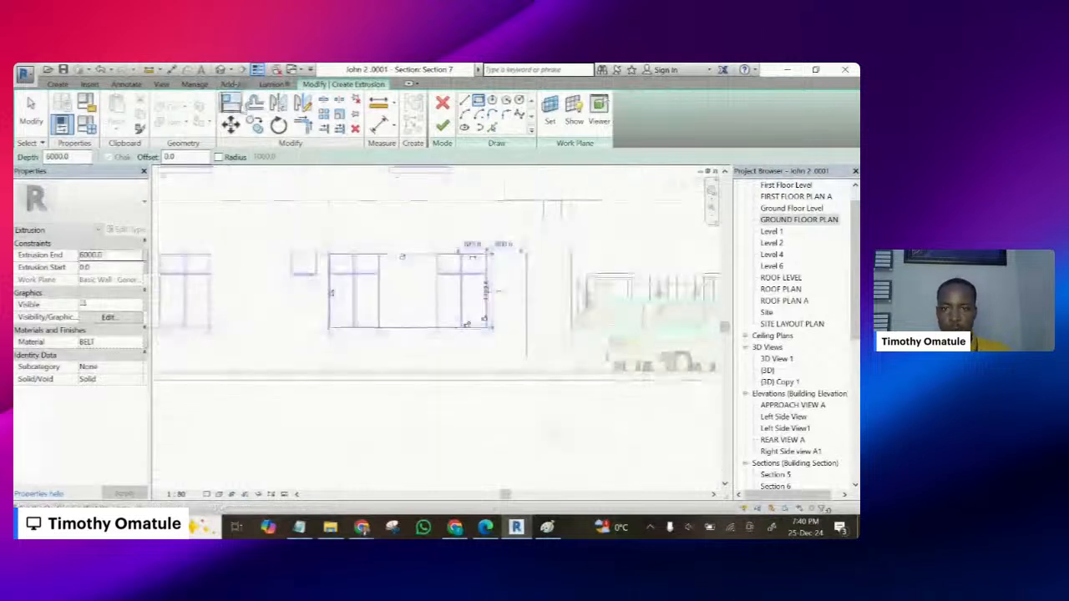
- Offset a copy of each side of the window rectangle outward by 120 and finish the extrusion sketch
click(255, 102)
scroll(341, 250, up, 4)
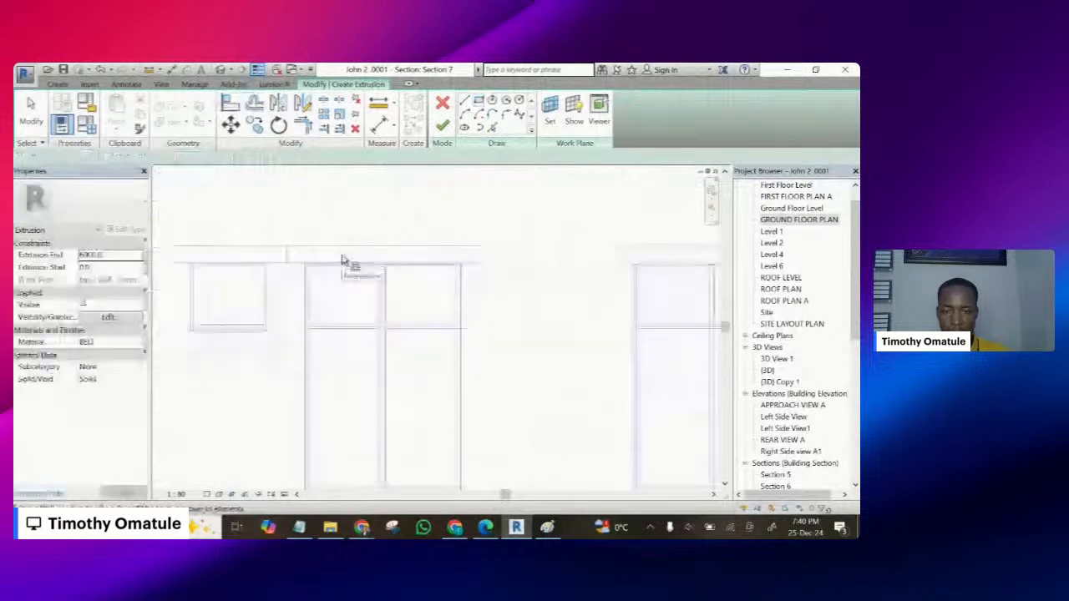
scroll(342, 260, up, 2)
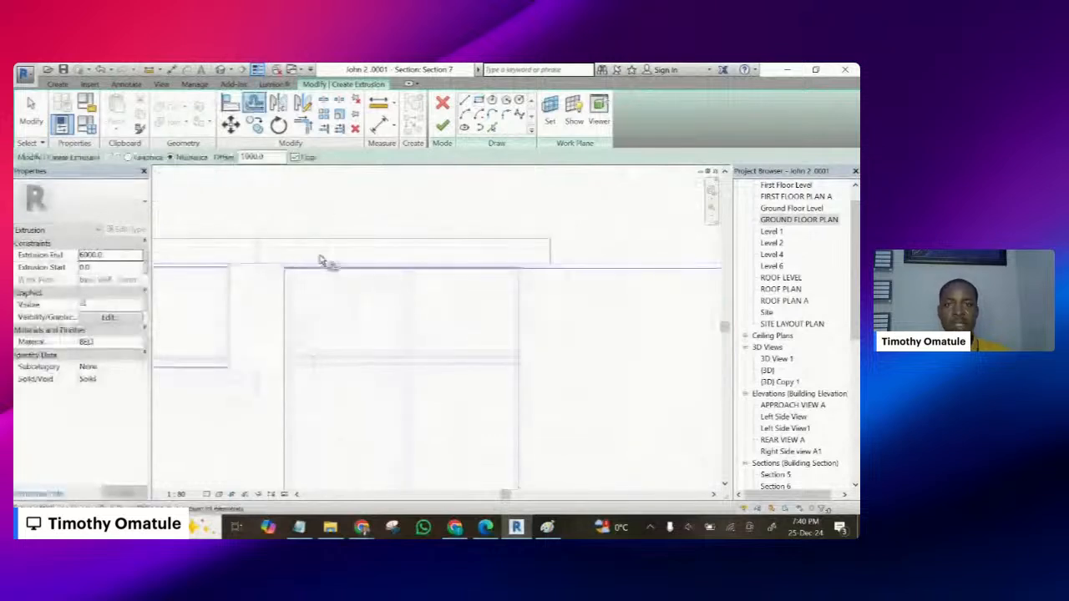
scroll(322, 258, down, 5)
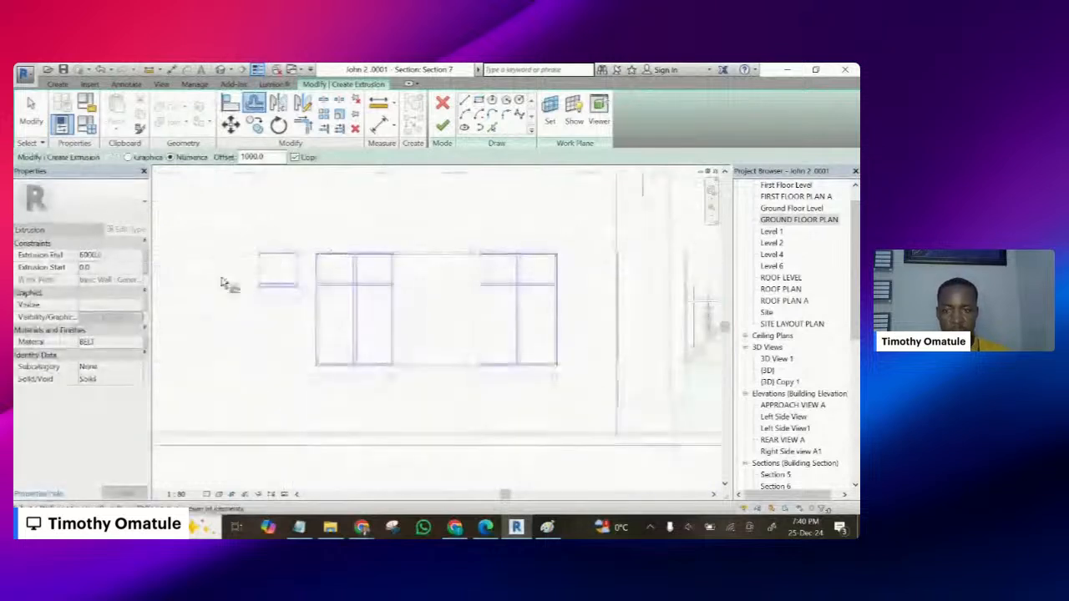
double_click(251, 156)
text(120)
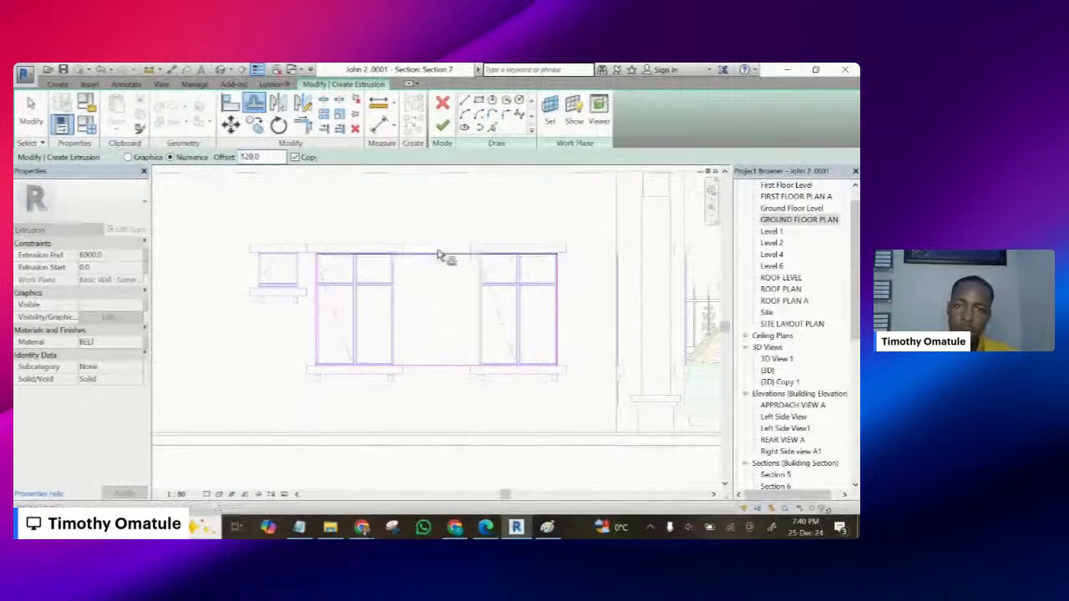
scroll(322, 288, up, 3)
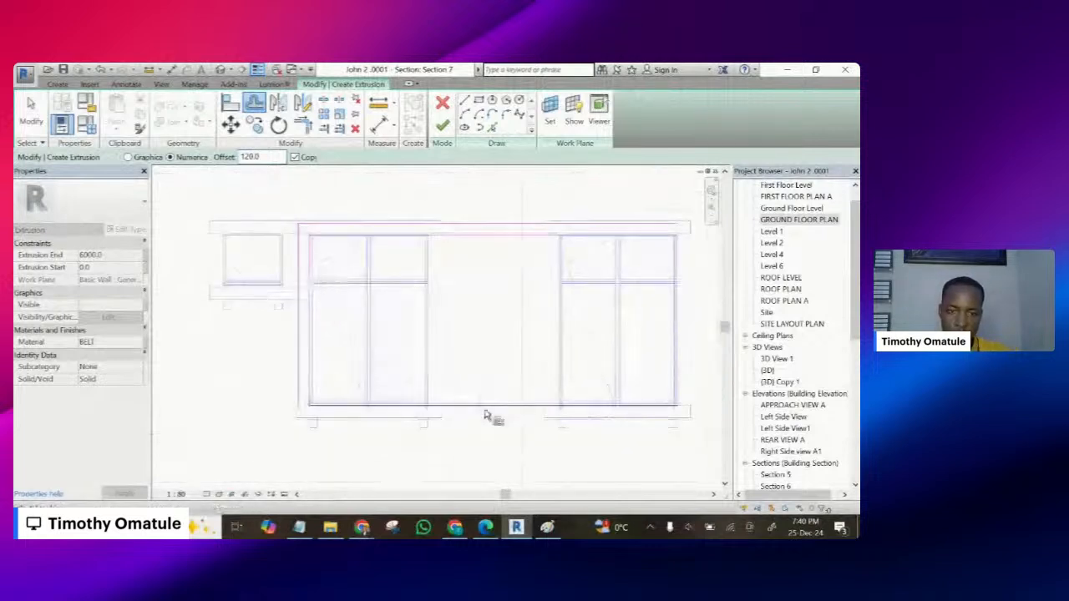
scroll(421, 418, down, 2)
scroll(613, 380, up, 2)
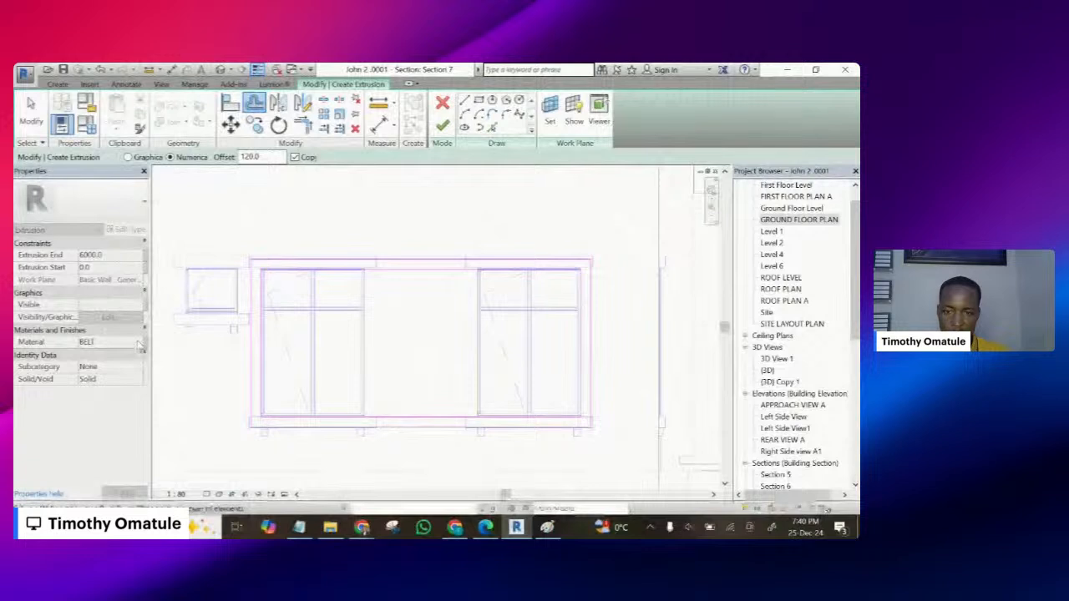
click(441, 125)
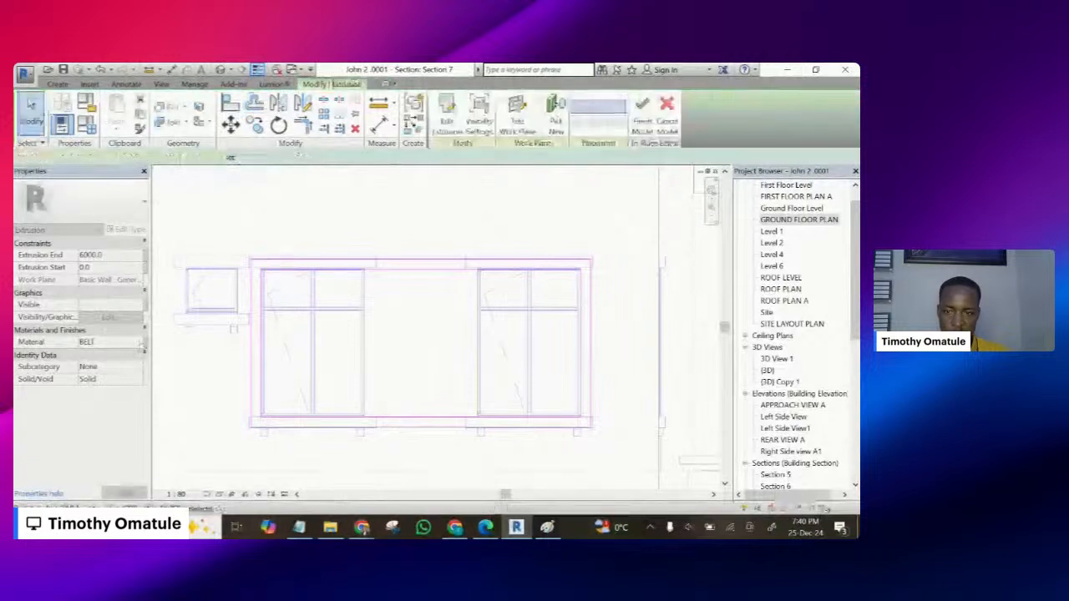
- Assign the coping material to the window frame extrusion and finish the in-place model
click(136, 341)
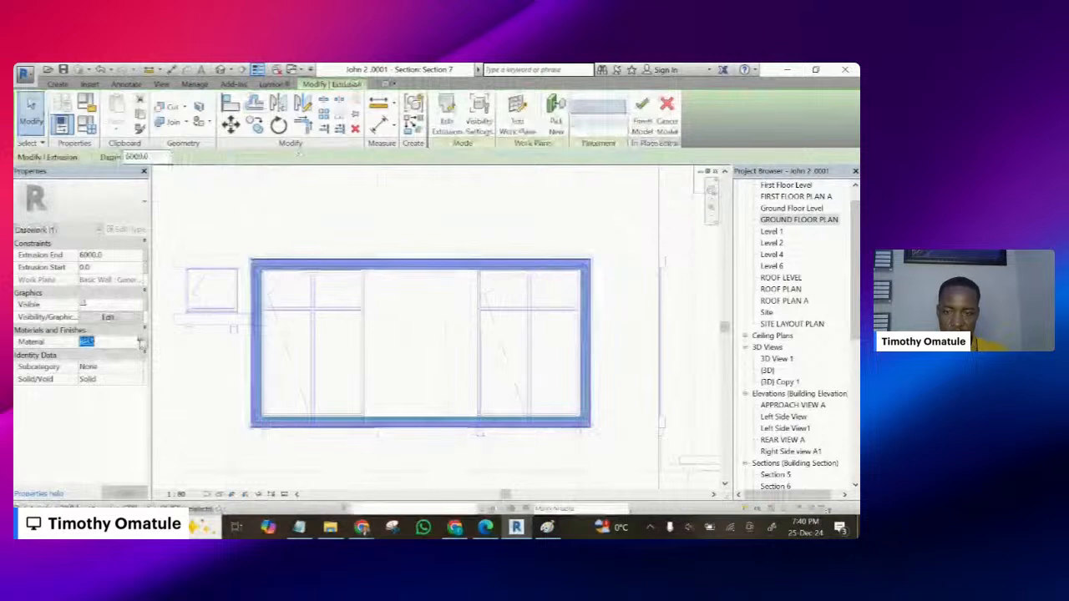
click(140, 341)
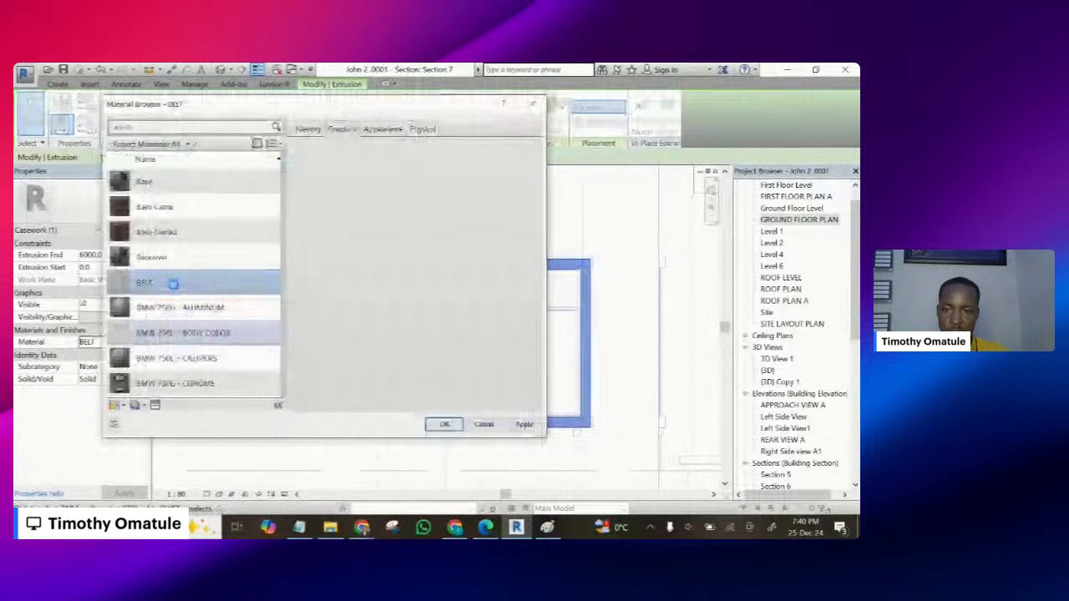
scroll(165, 333, down, 1)
scroll(165, 334, down, 4)
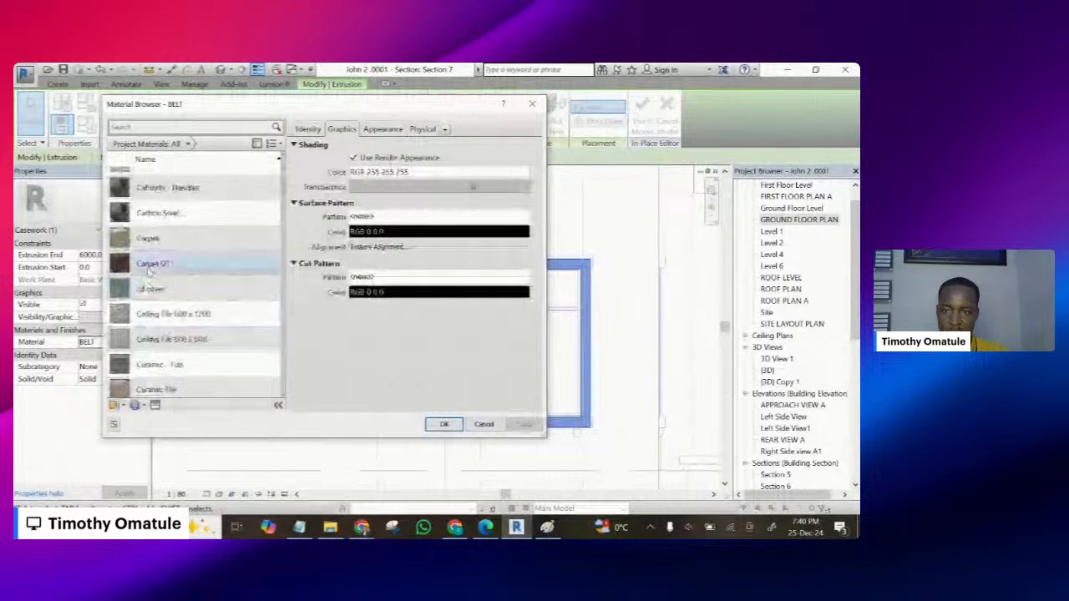
scroll(163, 325, down, 3)
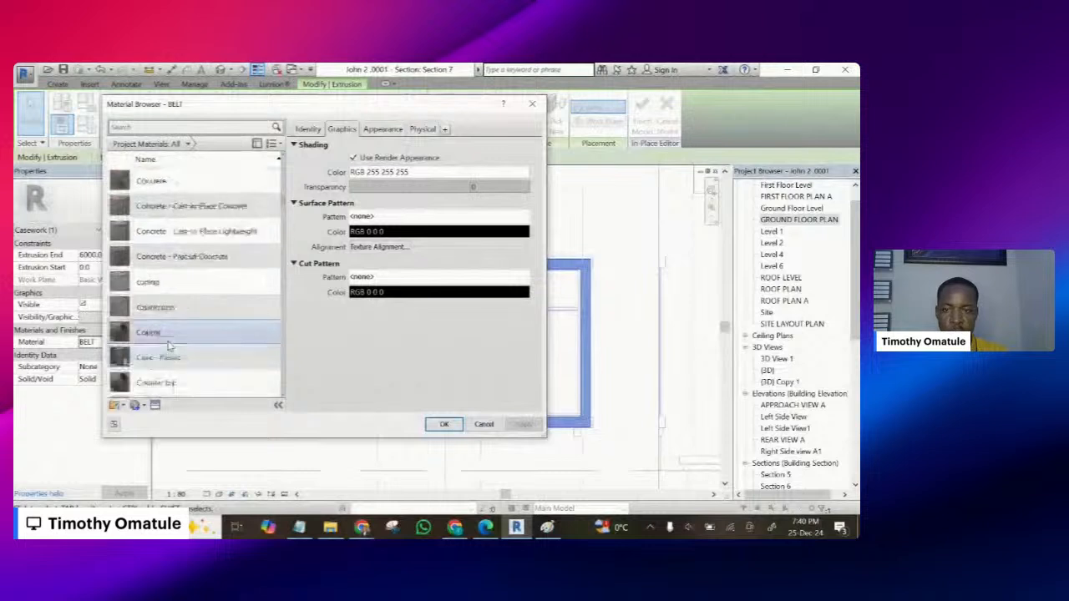
scroll(163, 342, down, 3)
click(147, 282)
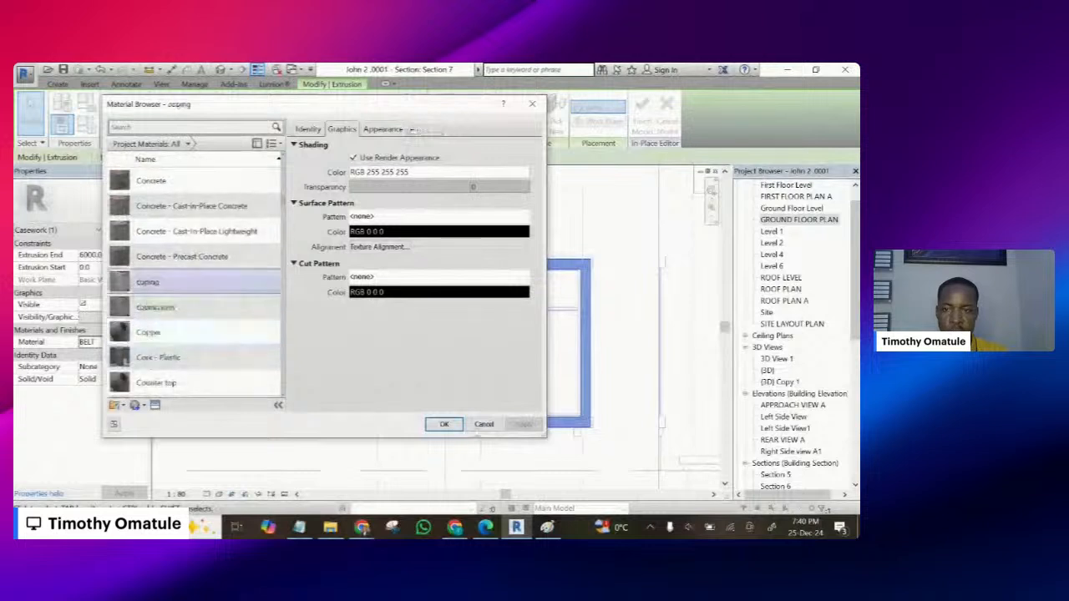
click(445, 424)
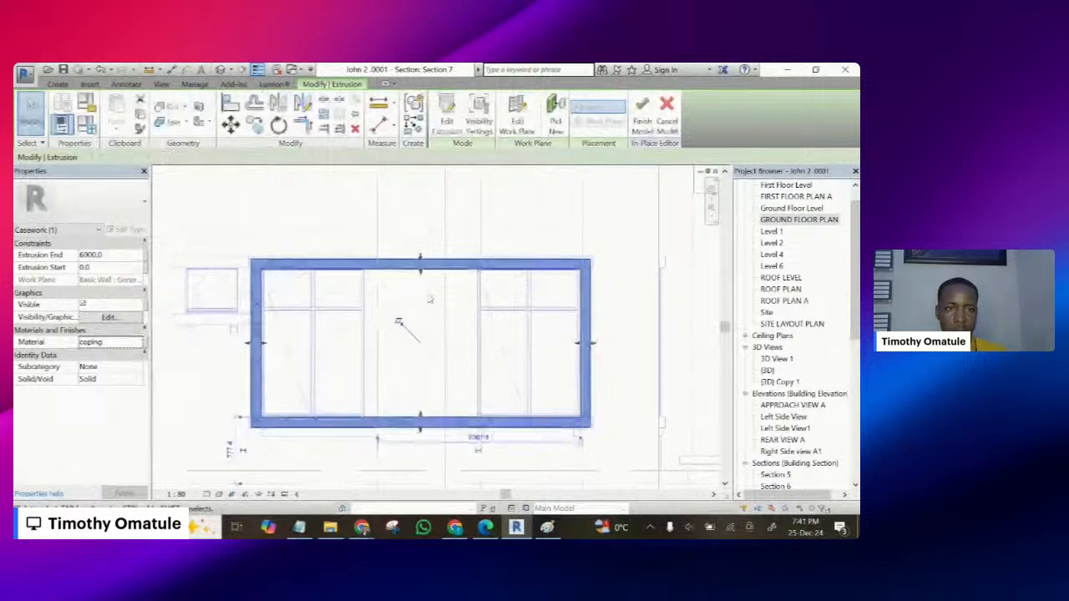
scroll(428, 299, up, 2)
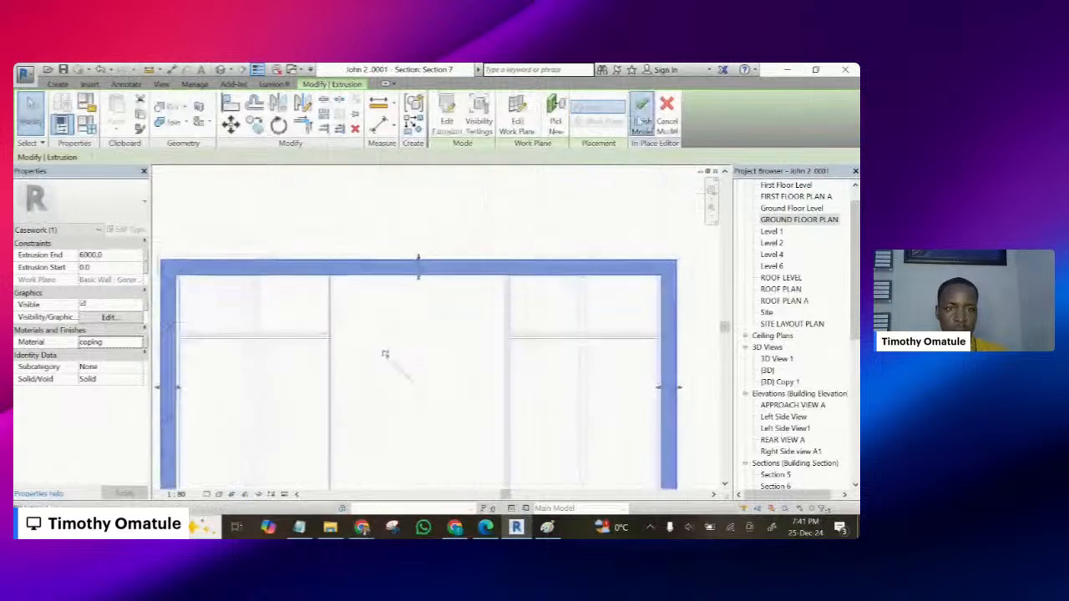
click(639, 121)
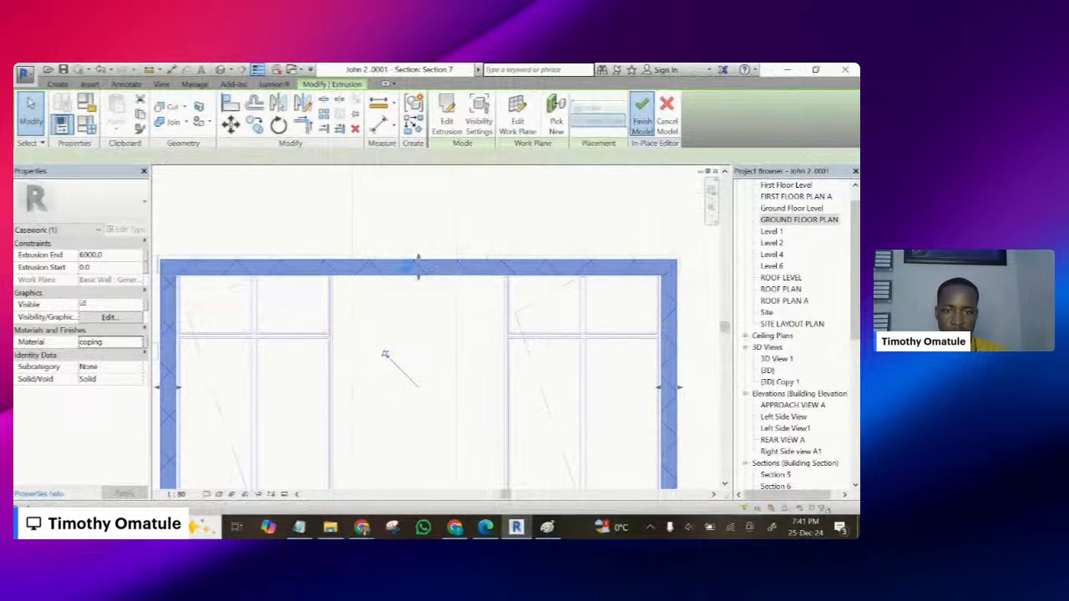
- Select the left window inside the new frame and open its family for editing
scroll(447, 263, up, 3)
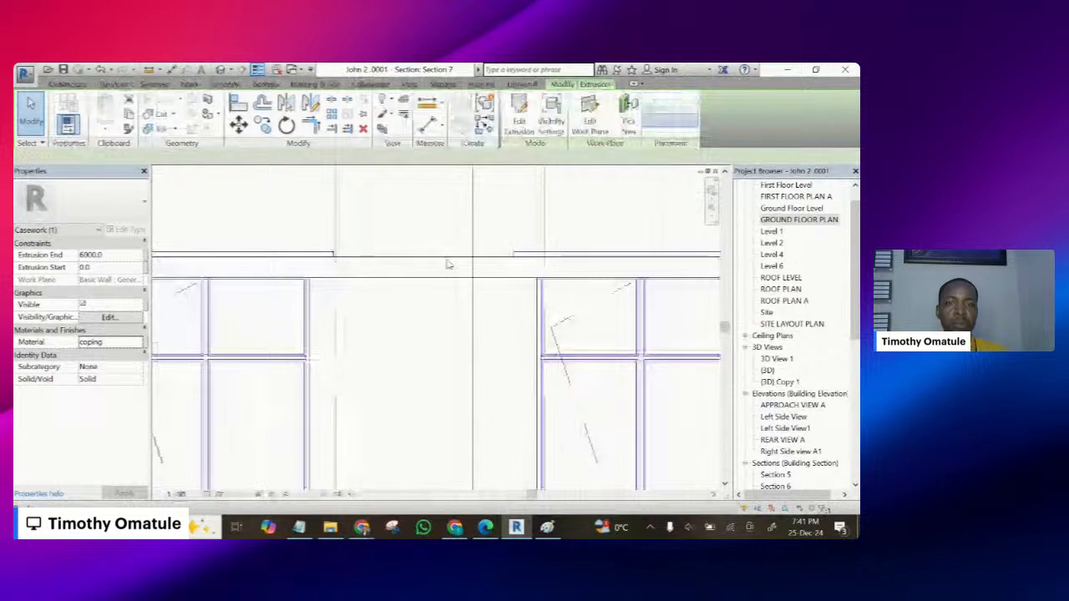
scroll(443, 300, down, 4)
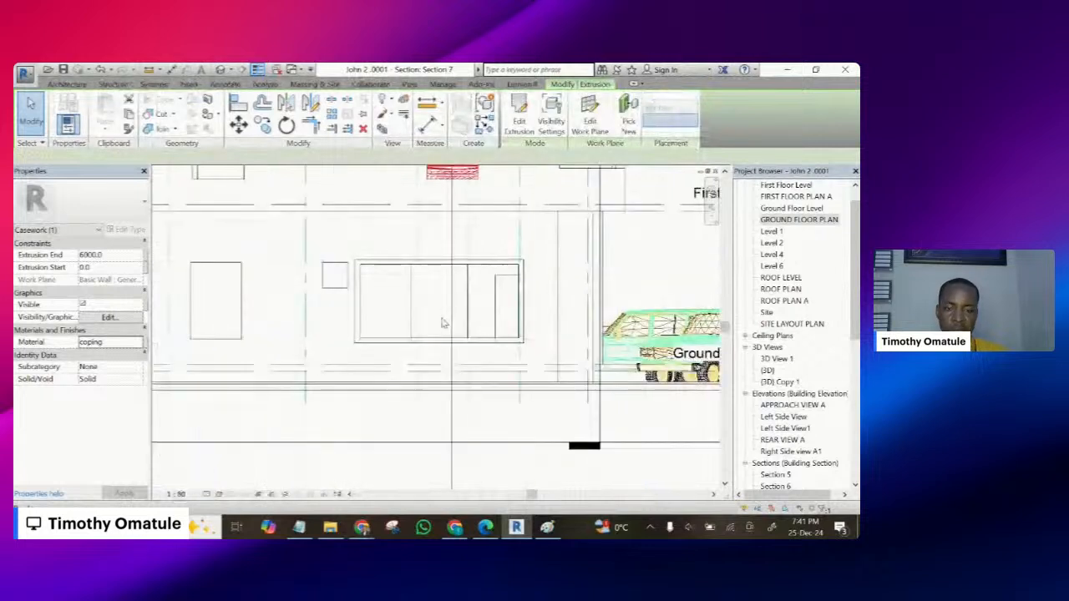
scroll(443, 326, down, 1)
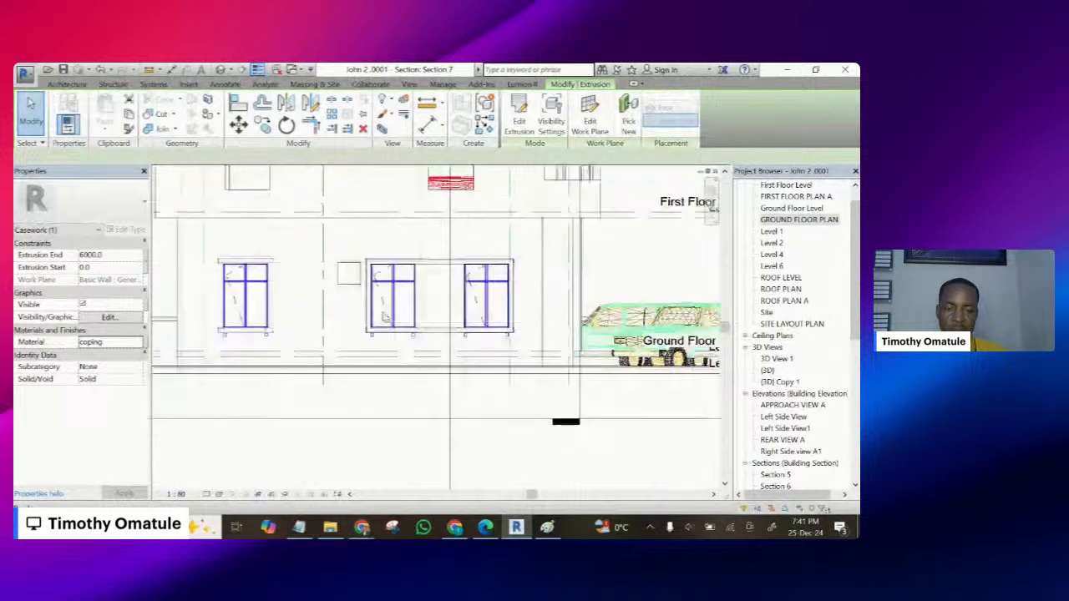
key(c)
key(o)
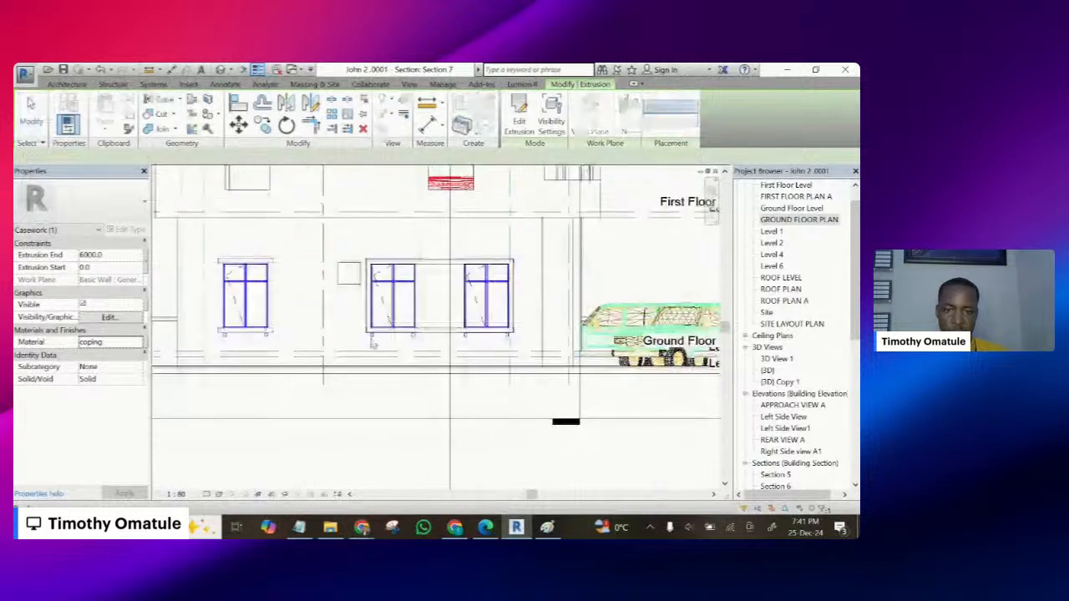
scroll(373, 344, up, 3)
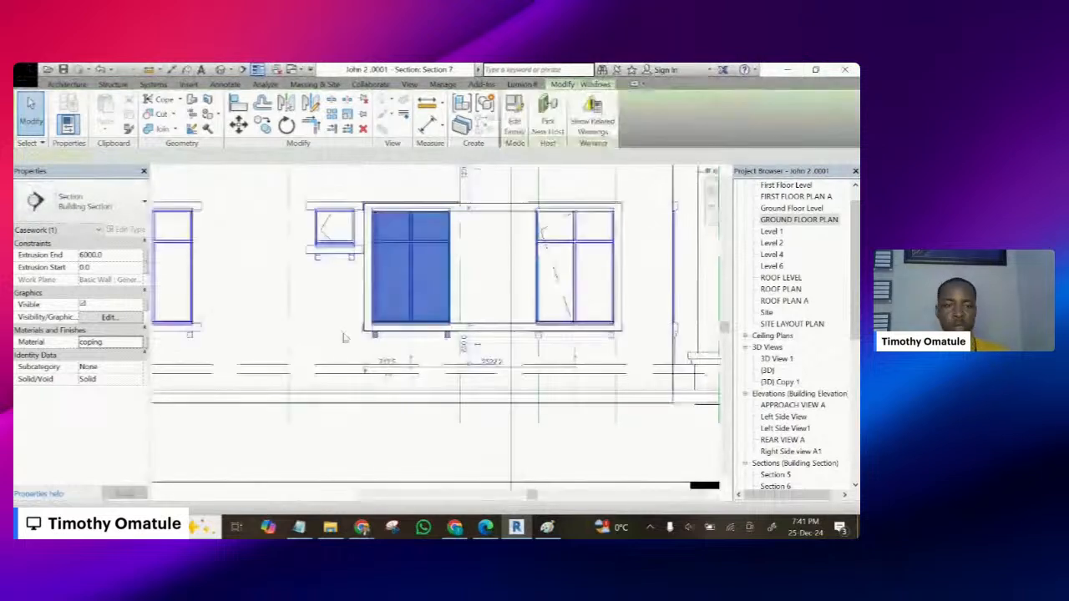
scroll(343, 337, down, 3)
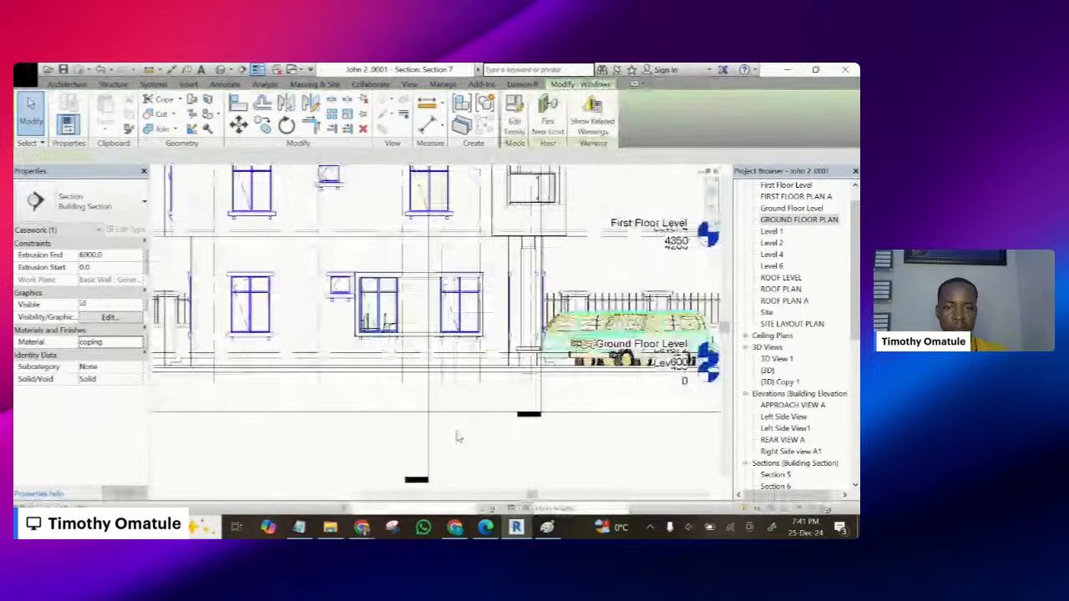
scroll(370, 334, up, 5)
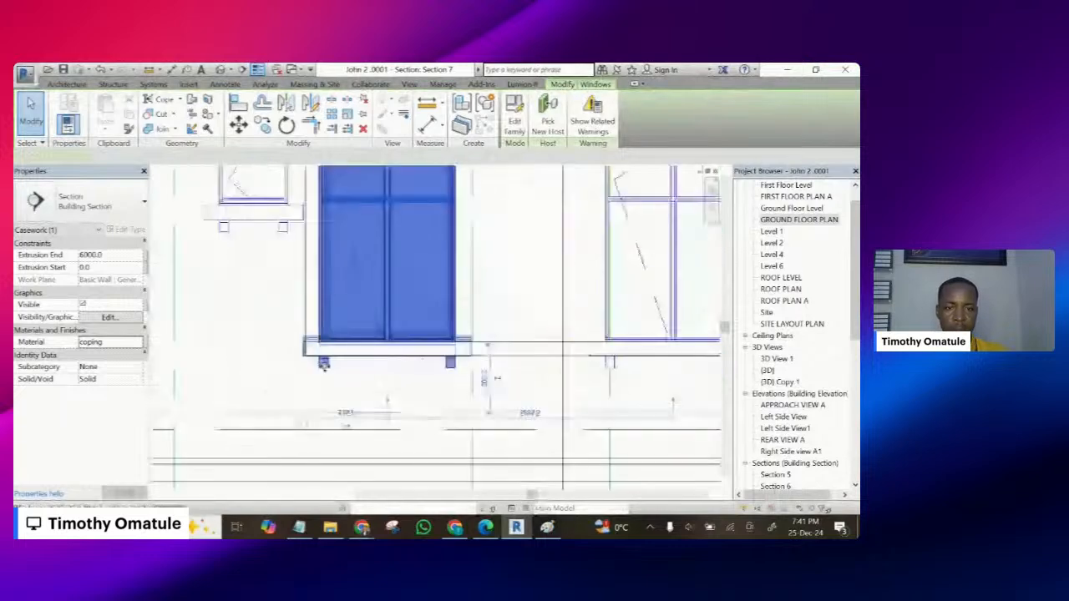
click(327, 359)
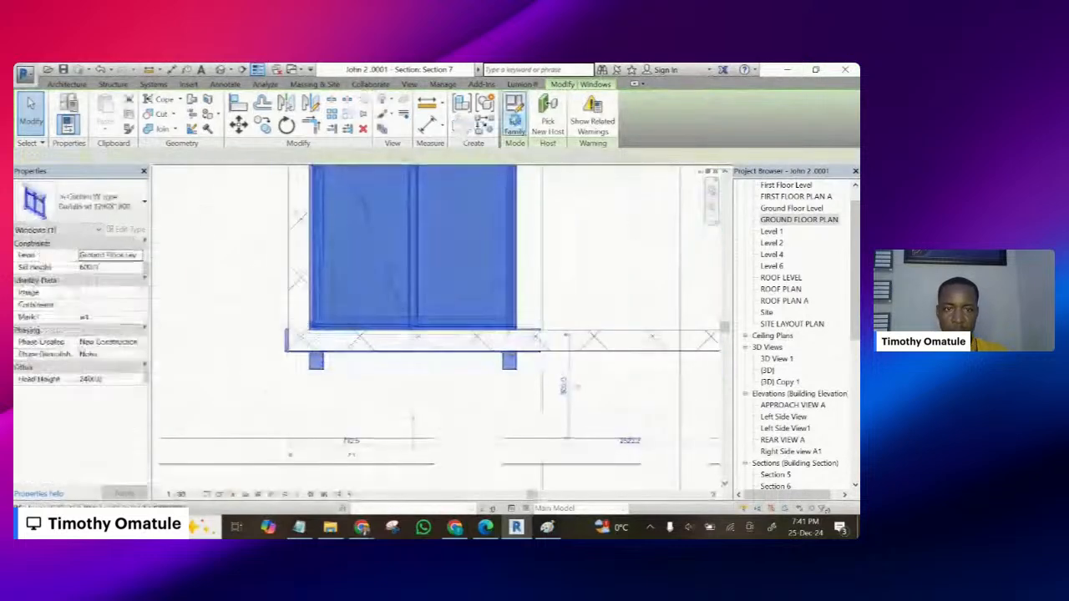
click(516, 124)
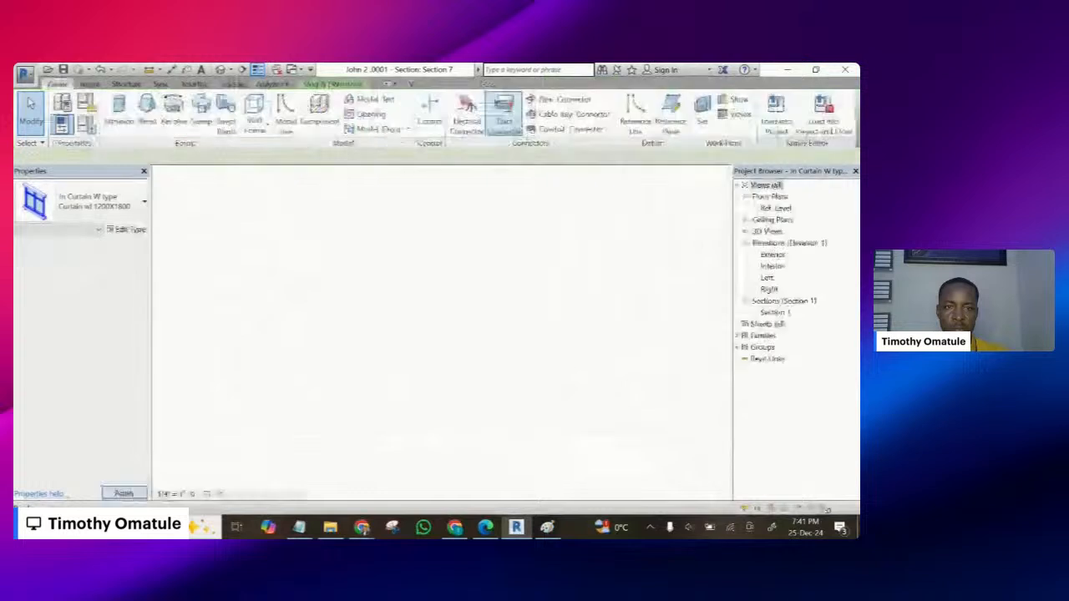
- Delete the projecting head and sill ledges and both small brackets below the sill from the window family
scroll(393, 436, up, 3)
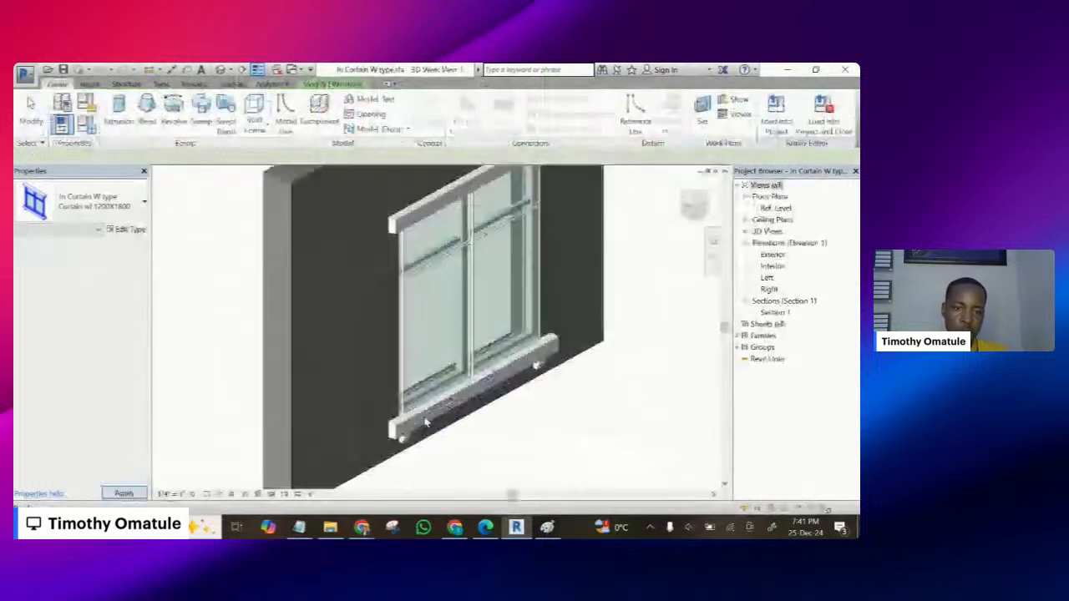
scroll(392, 436, up, 3)
click(386, 435)
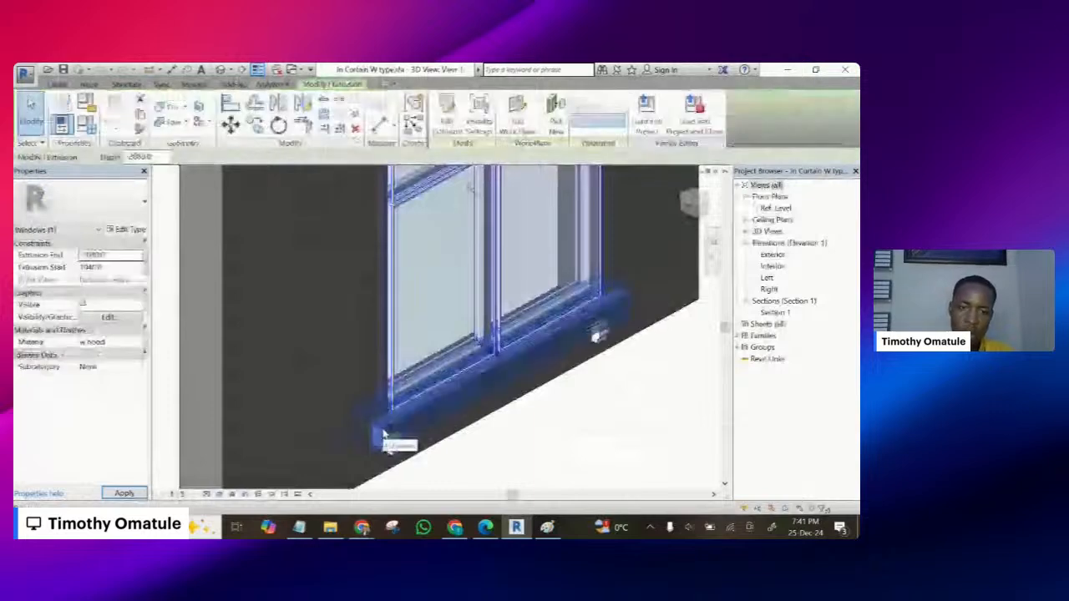
key(Escape)
click(395, 444)
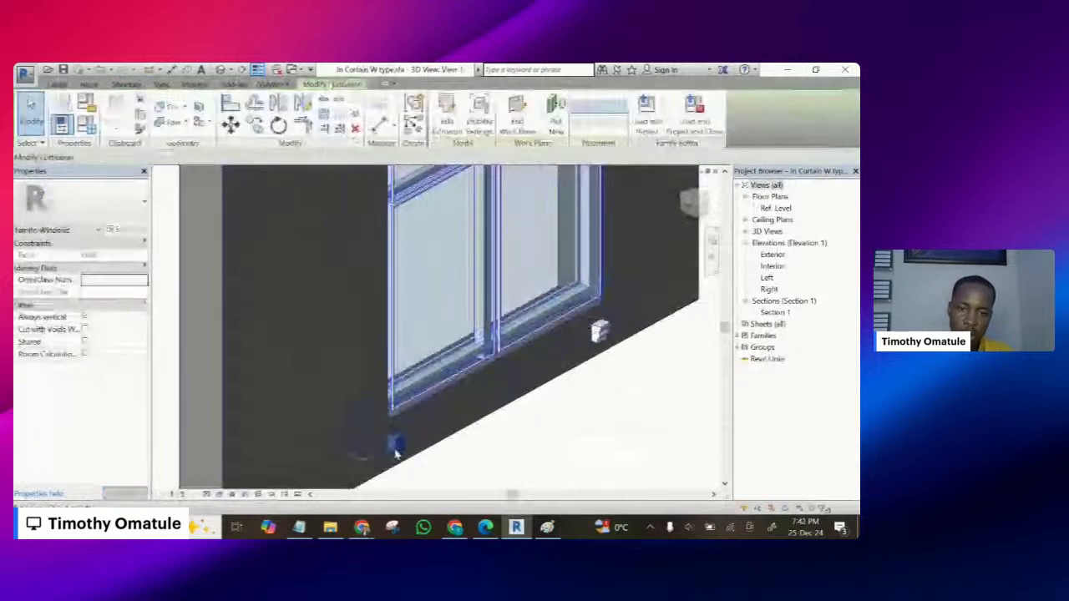
key(Escape)
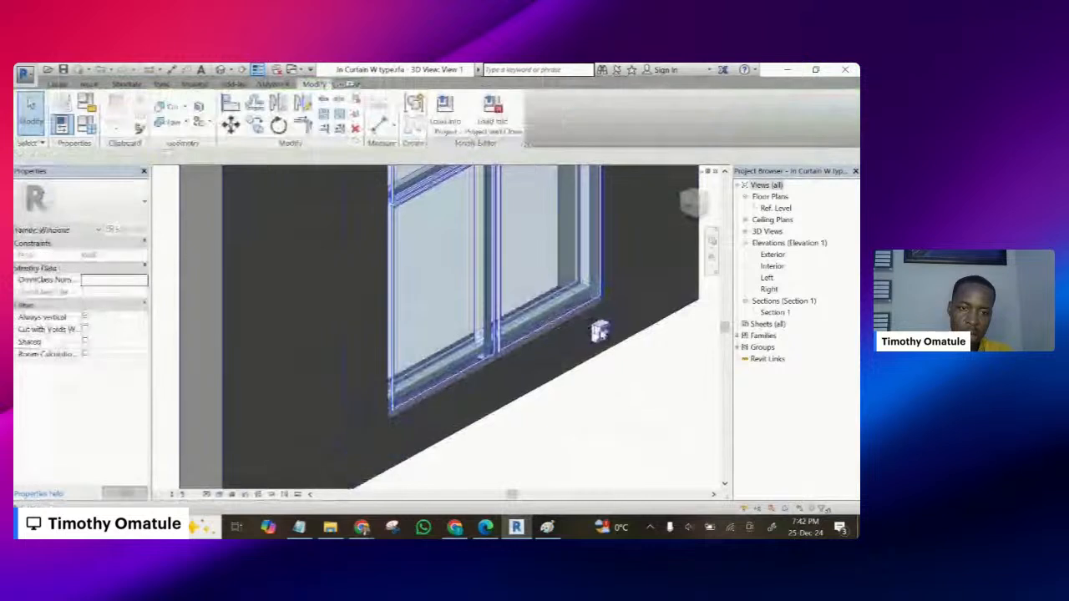
click(600, 331)
scroll(596, 334, down, 3)
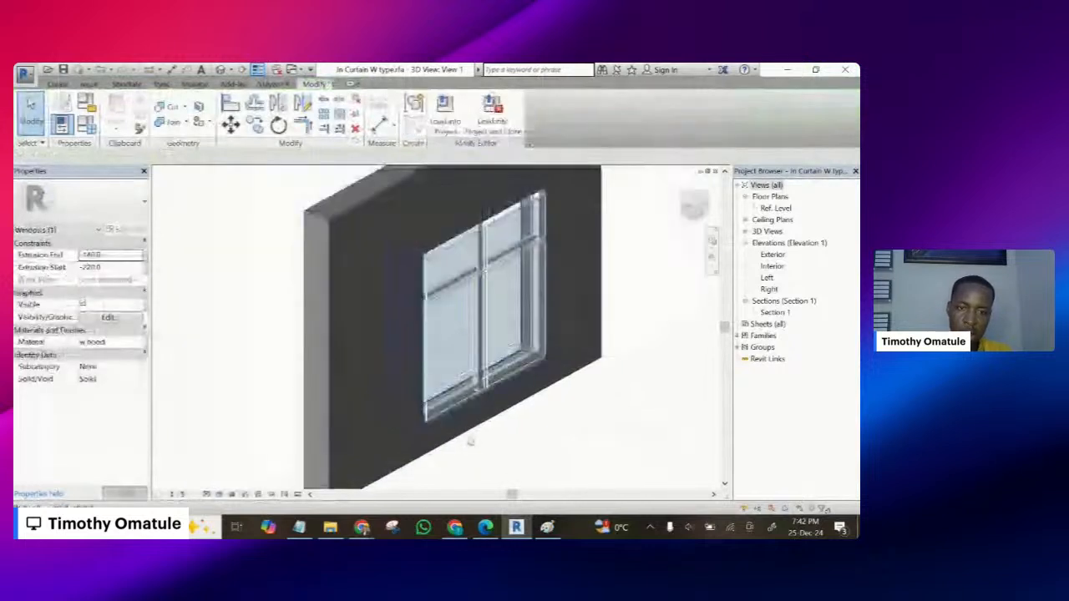
scroll(470, 441, down, 1)
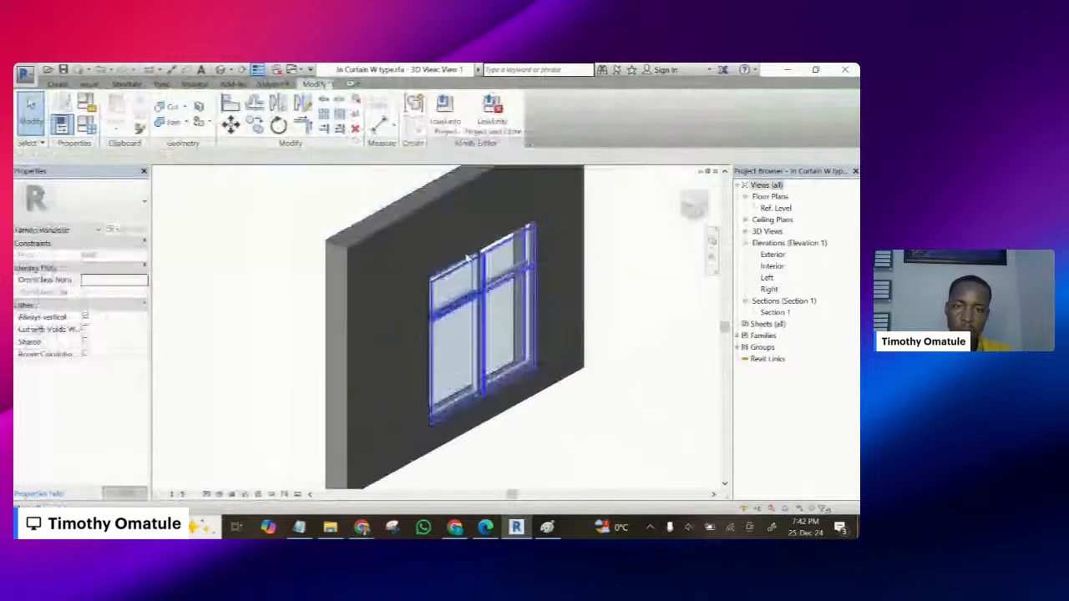
- Load the edited In Curtain W type family into the John 2 .0001 project, overwriting the existing version
click(445, 121)
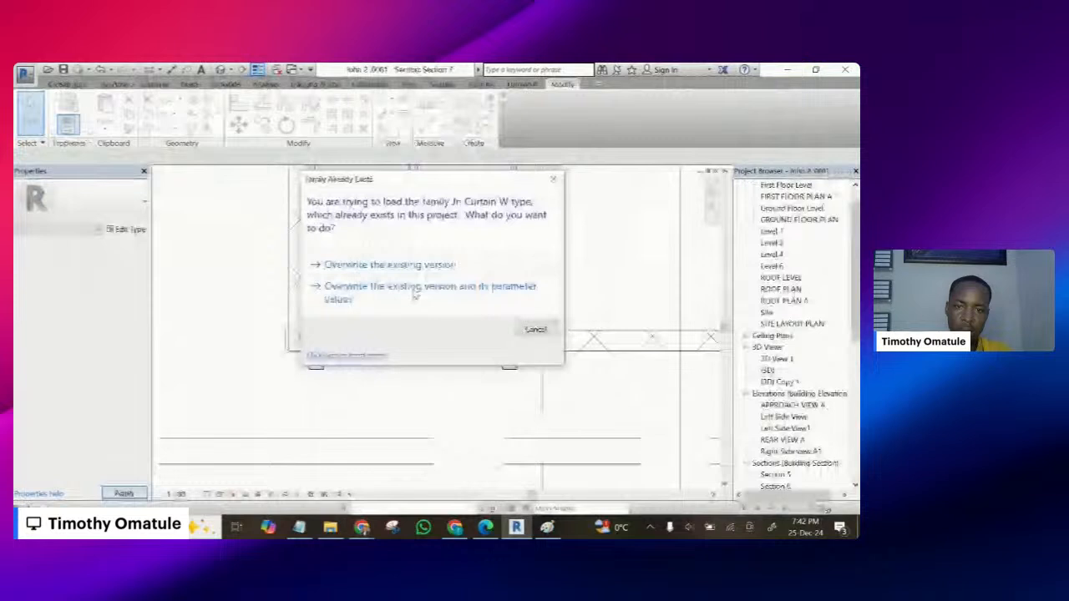
click(381, 265)
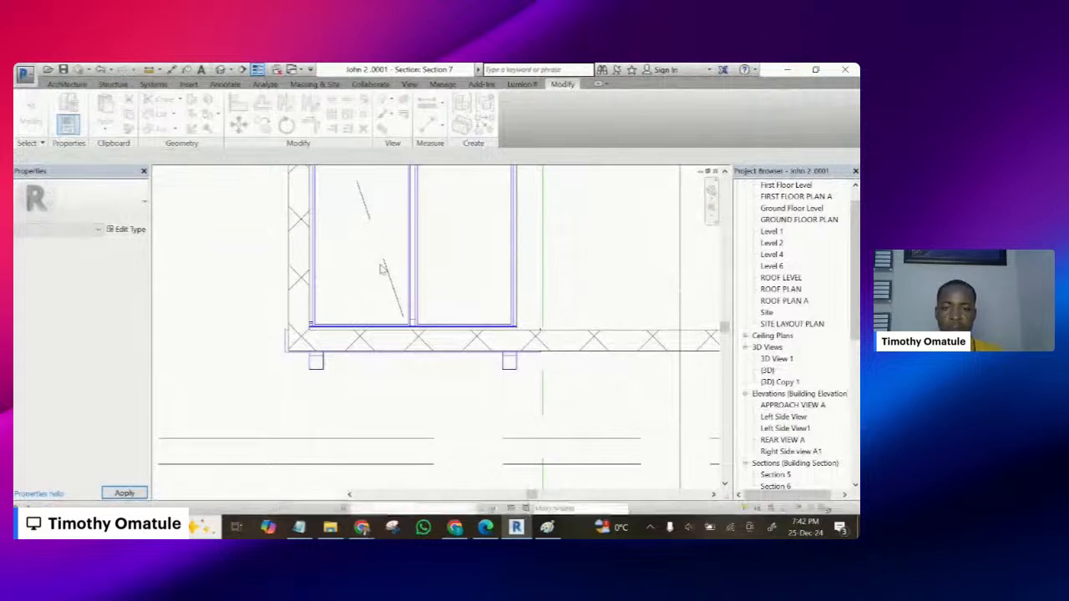
scroll(390, 384, down, 2)
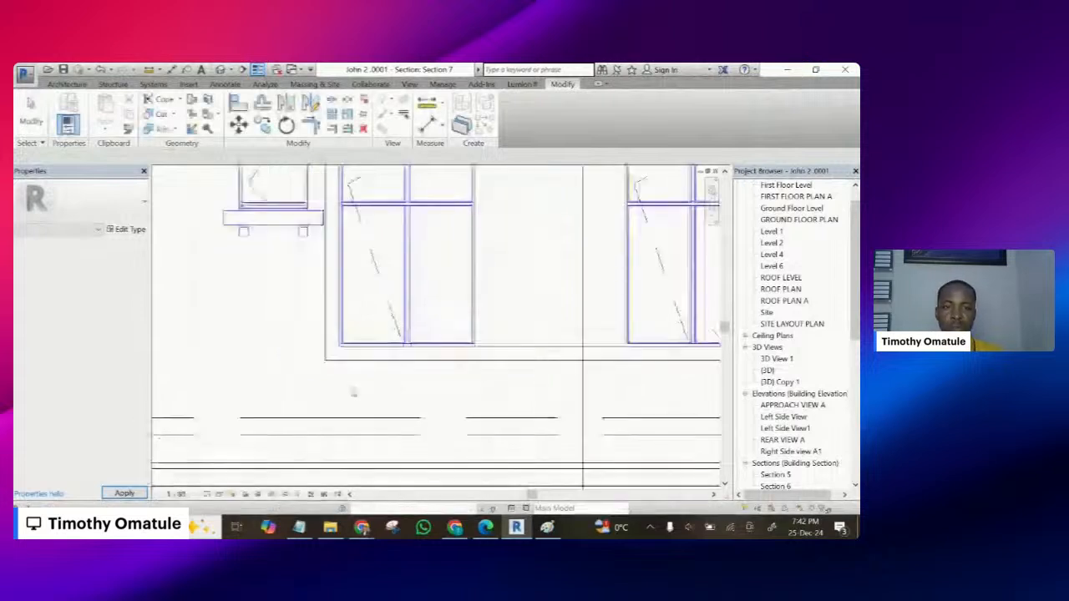
scroll(352, 391, down, 2)
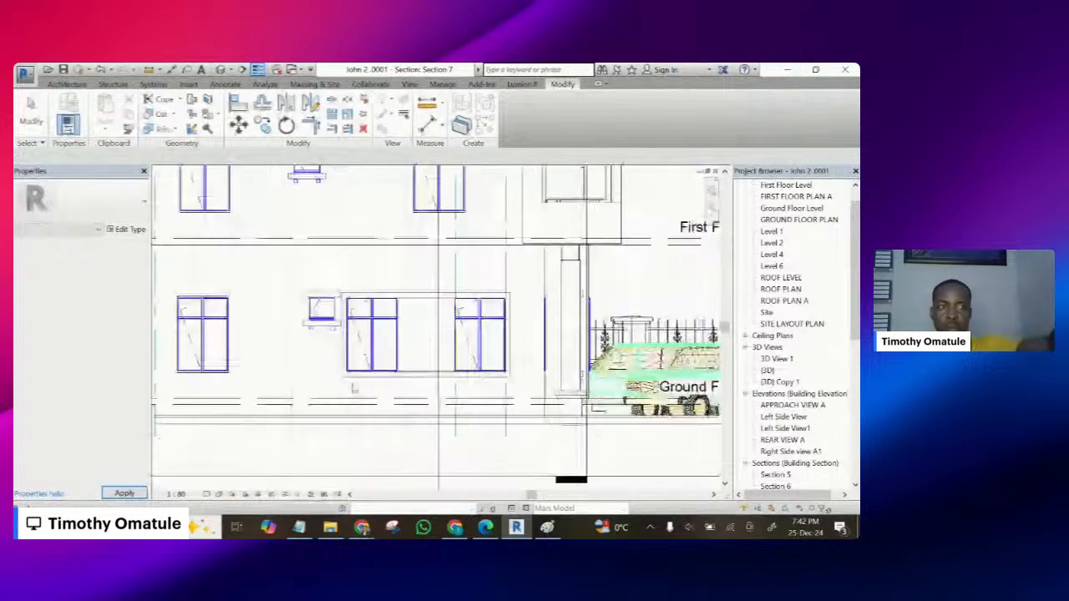
scroll(354, 388, down, 2)
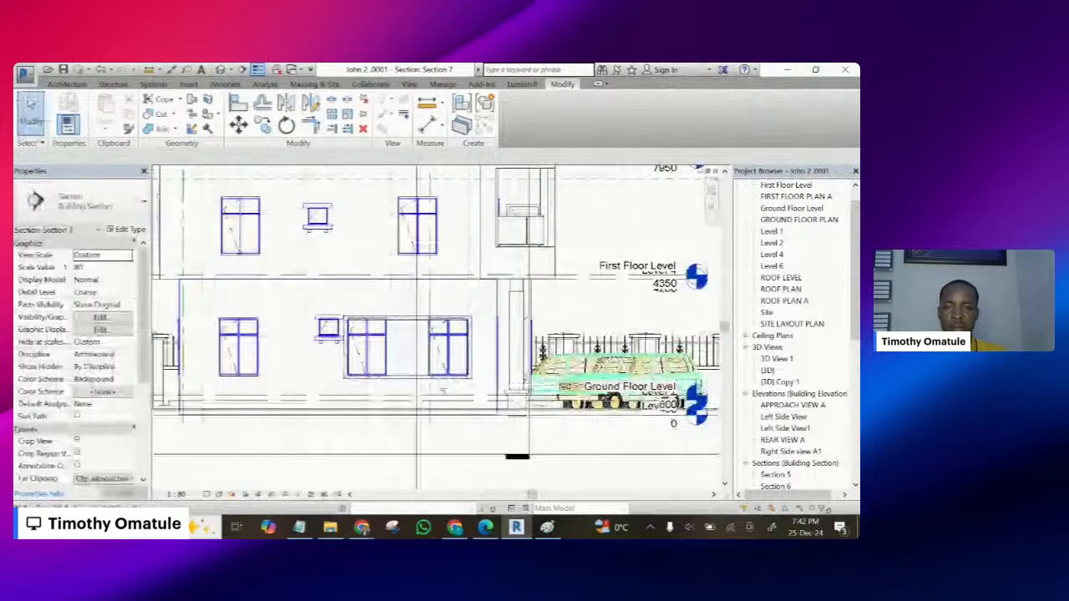
- Switch to the default 3D view and open the casework frame around the side wall's ground-floor windows for in-place editing
click(220, 70)
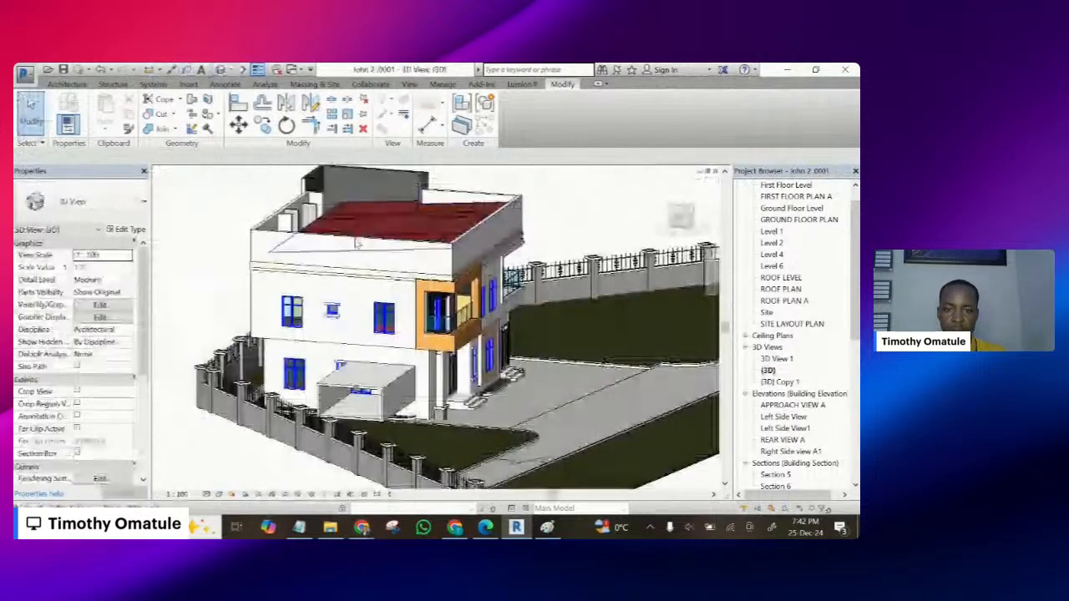
scroll(391, 404, up, 2)
scroll(391, 404, up, 3)
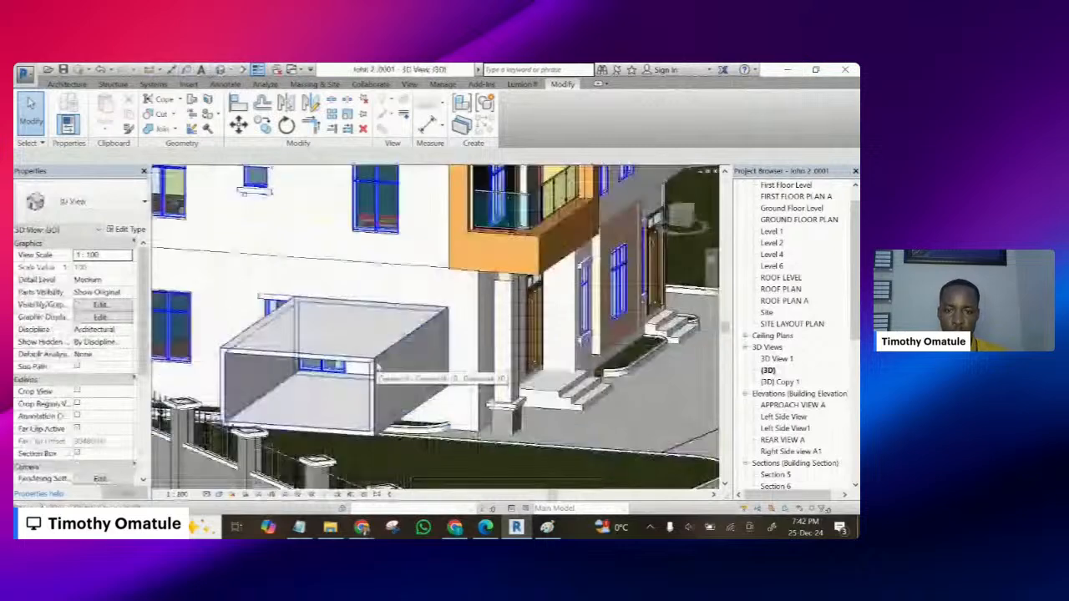
click(377, 367)
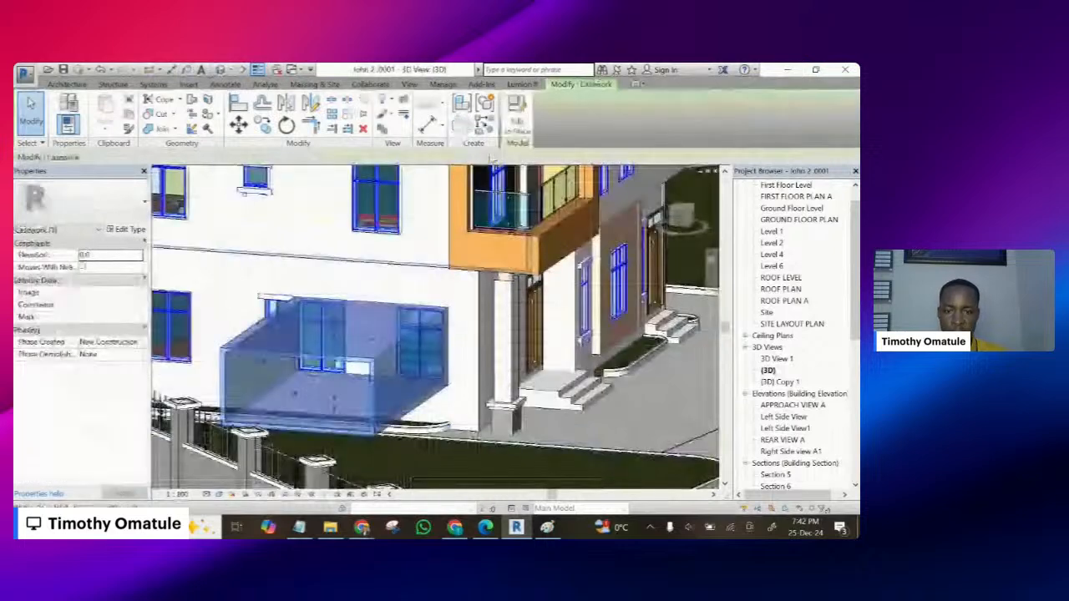
click(514, 121)
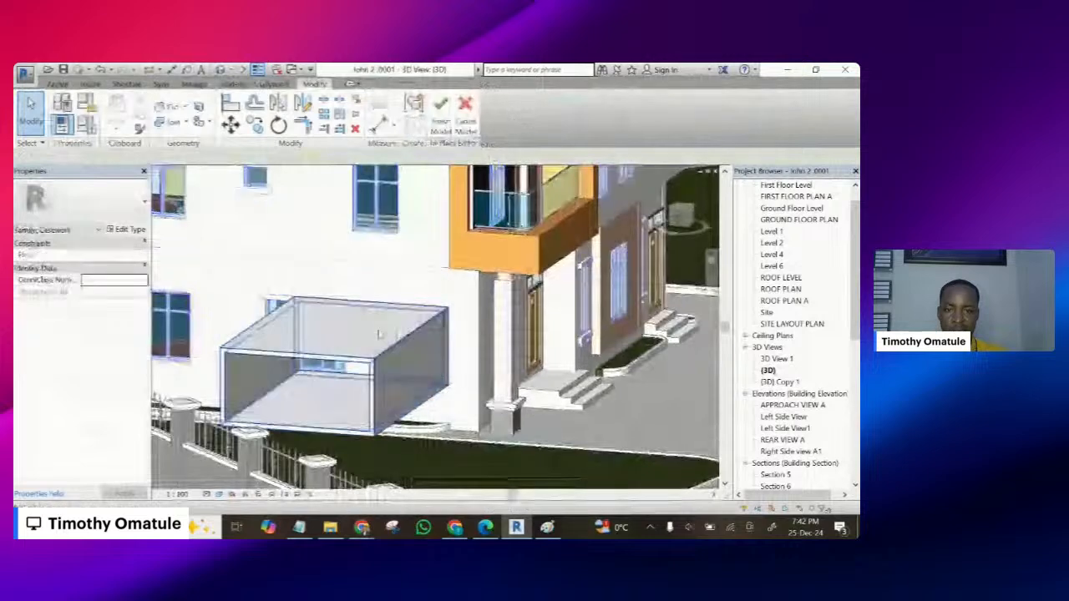
- Set the window frame extrusion's Extrusion End to 75 and finish the in-place model
click(379, 335)
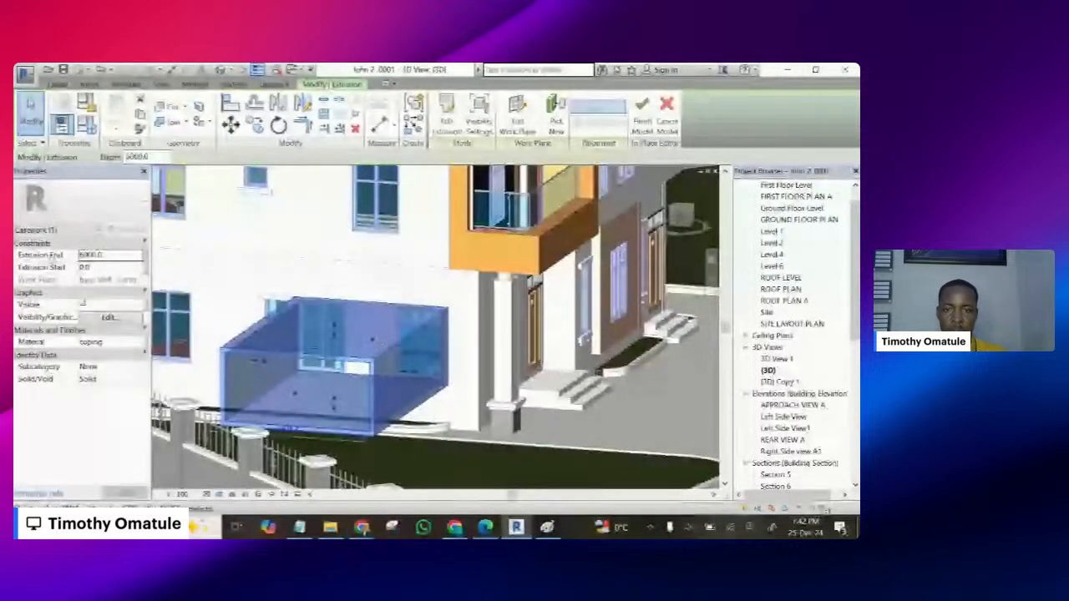
double_click(109, 254)
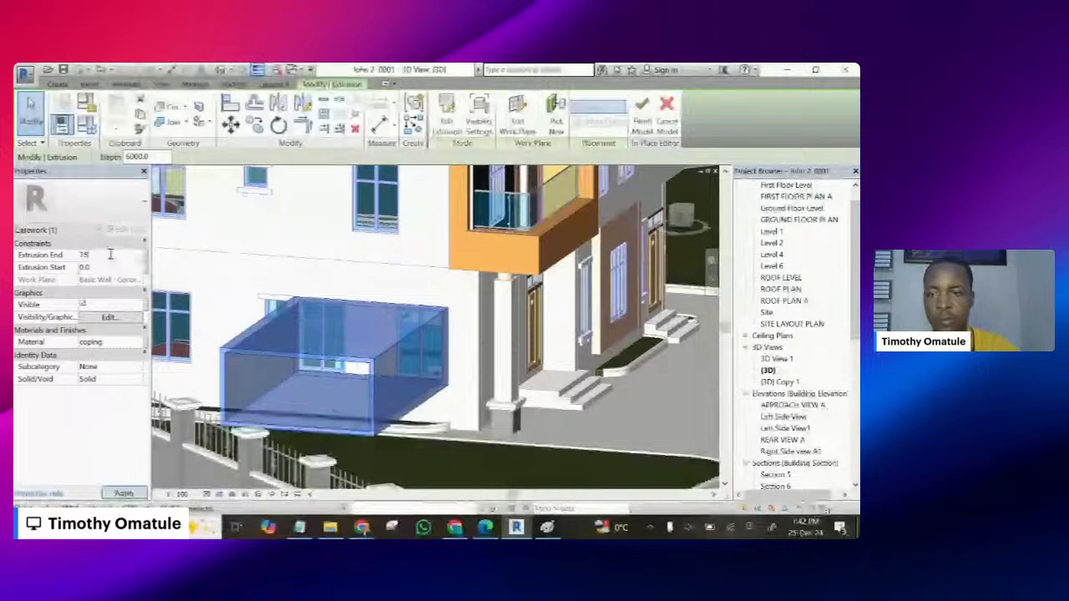
key(Return)
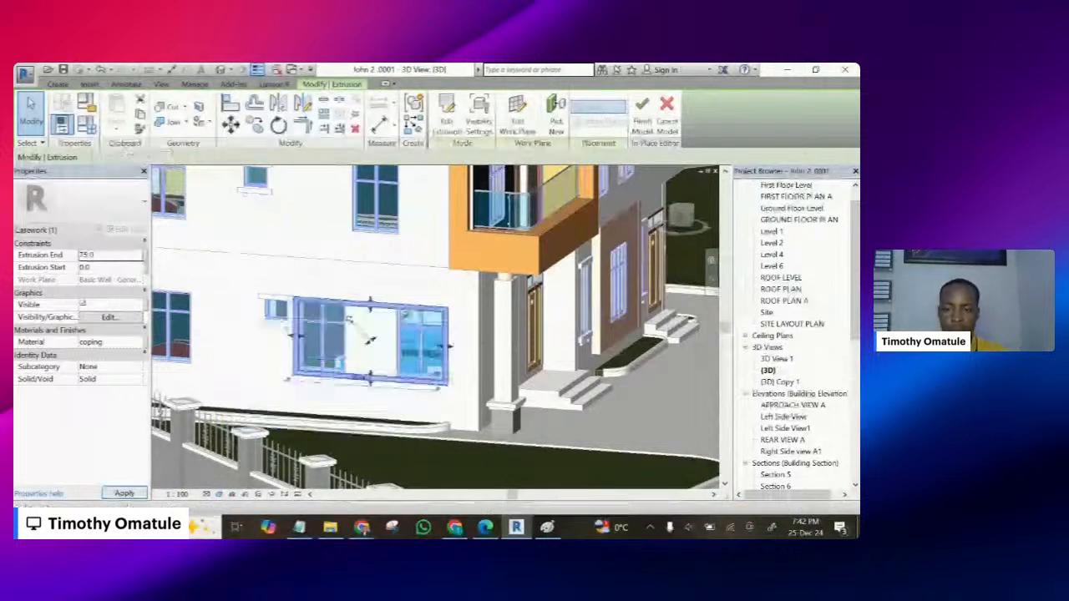
click(128, 496)
scroll(159, 435, down, 1)
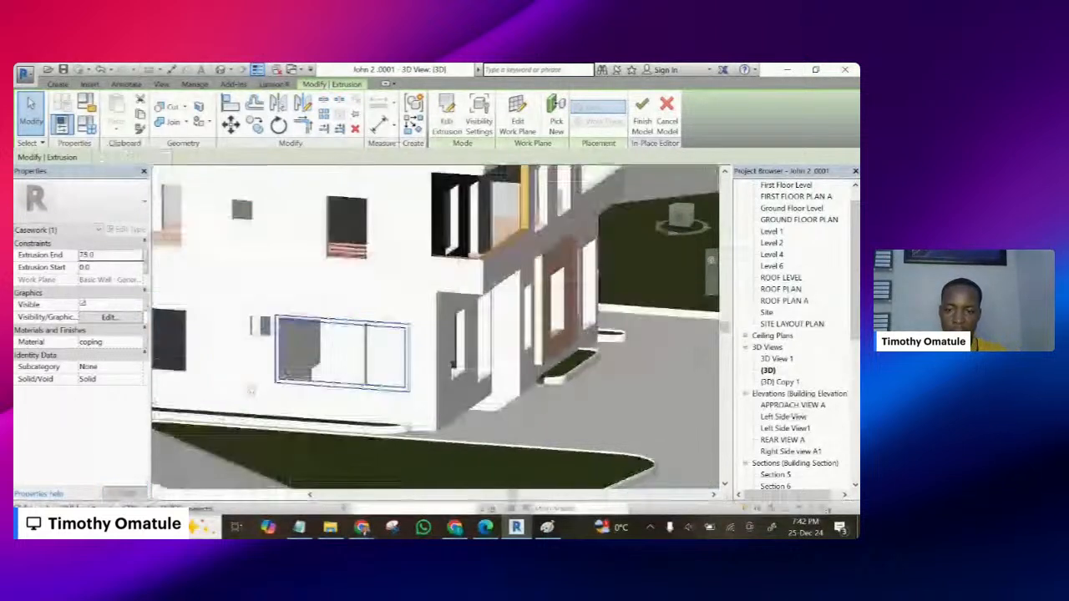
shift+middle_drag(250, 389, 363, 372)
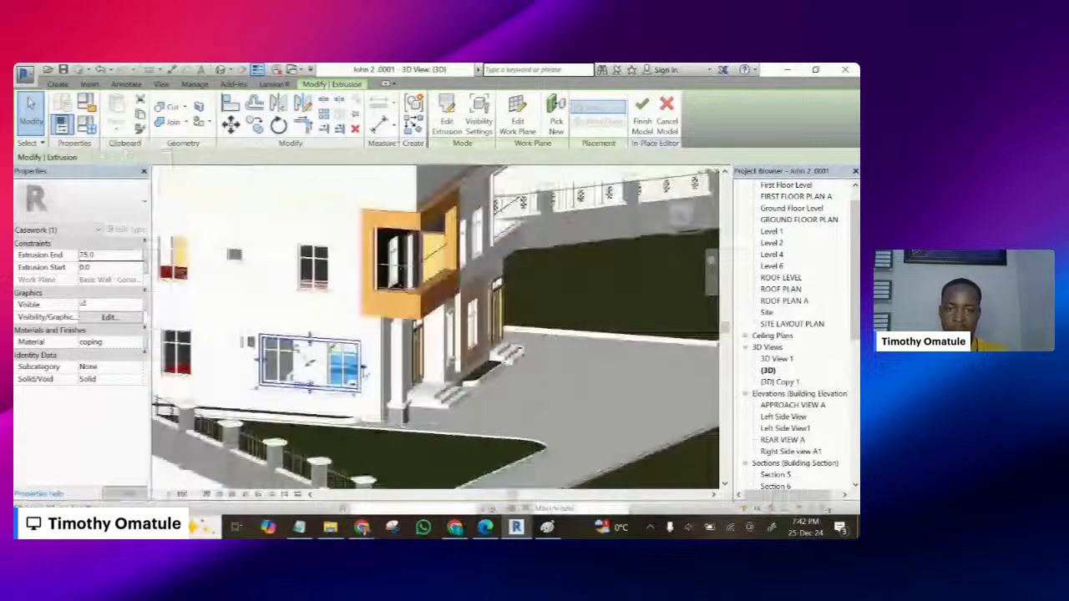
scroll(363, 373, up, 3)
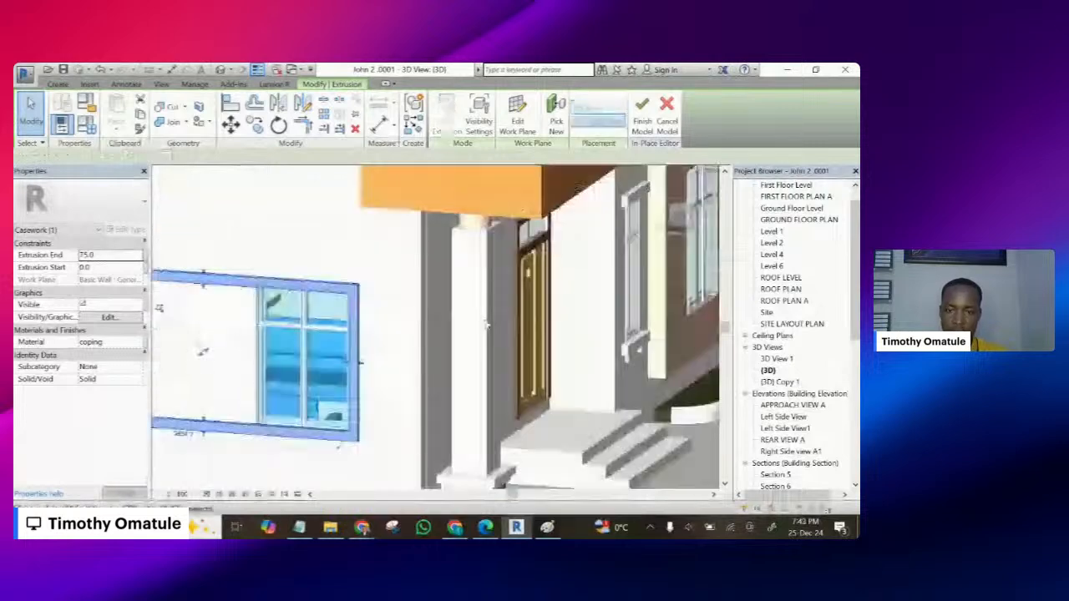
click(486, 325)
scroll(486, 325, down, 2)
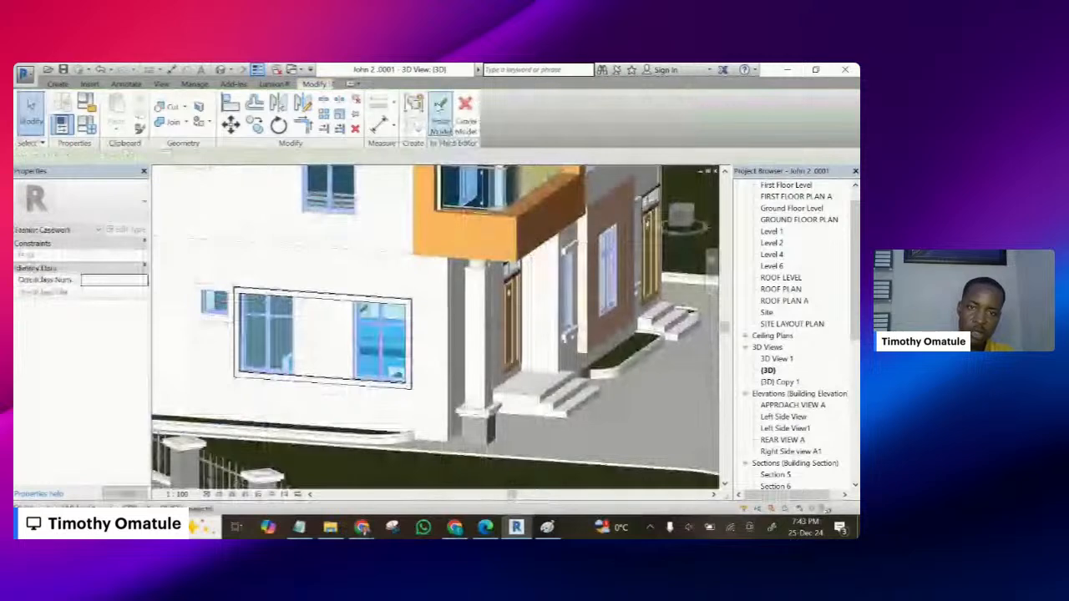
click(440, 102)
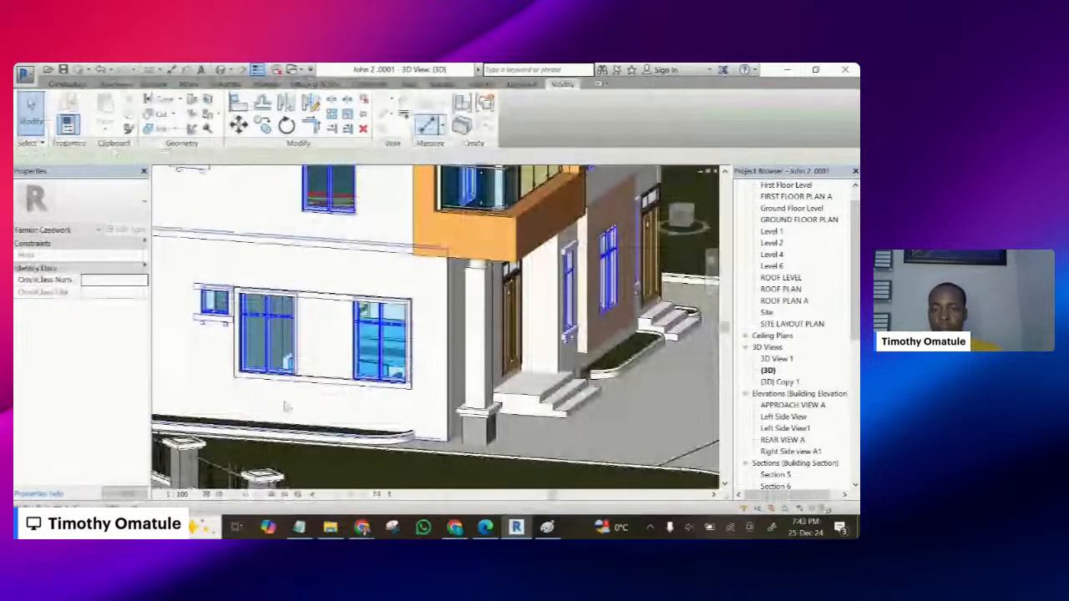
key(Escape)
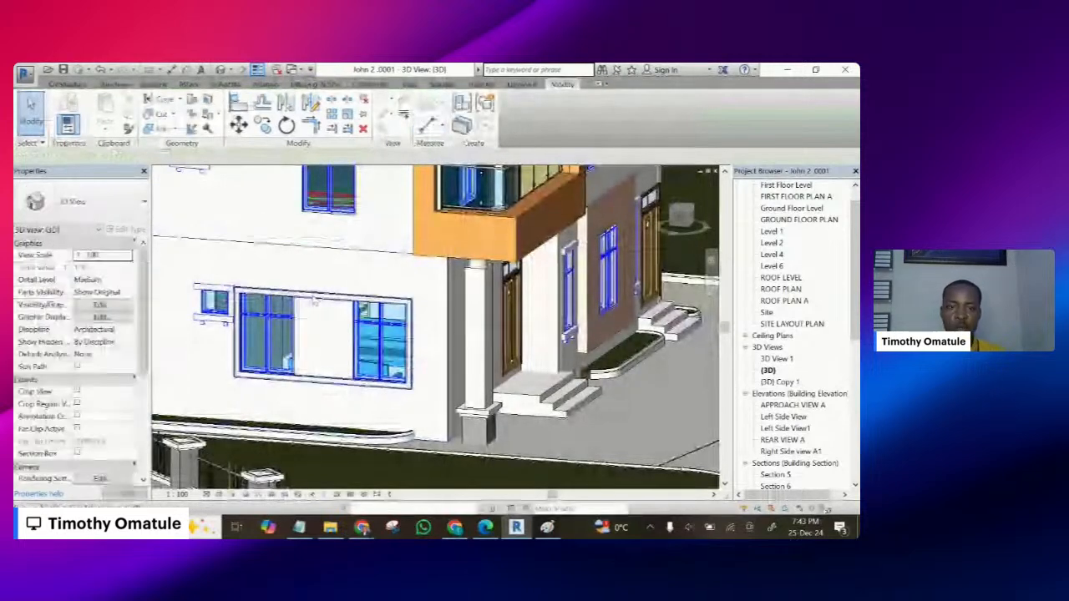
- Delete the casework coping frame around the first-floor corner balcony opening on the other side of the house
shift+middle_drag(312, 300, 535, 347)
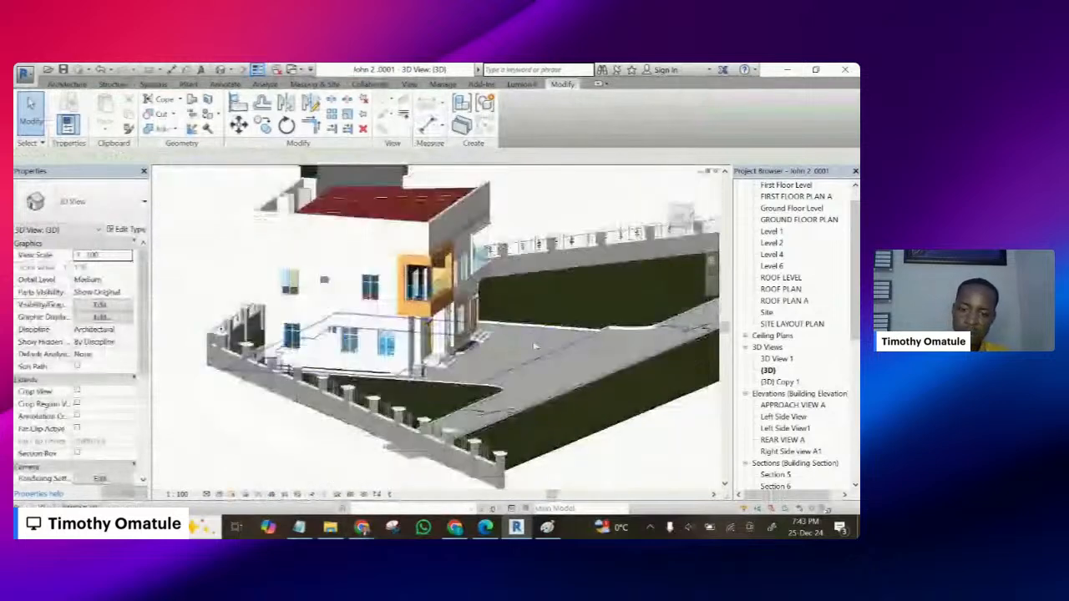
scroll(534, 347, down, 3)
shift+middle_drag(582, 230, 380, 448)
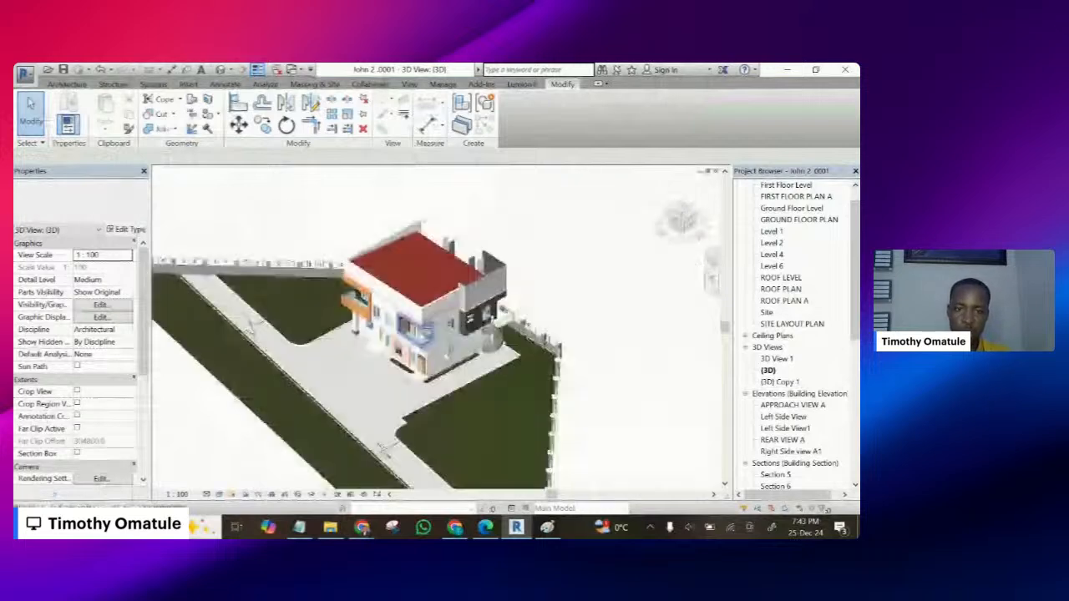
scroll(427, 322, up, 5)
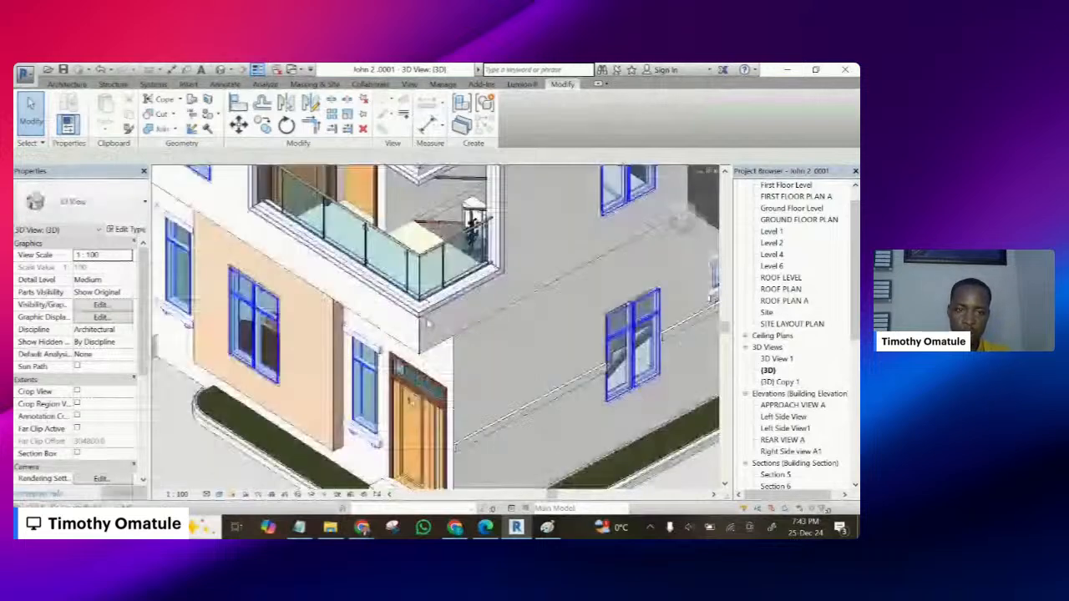
scroll(428, 322, down, 5)
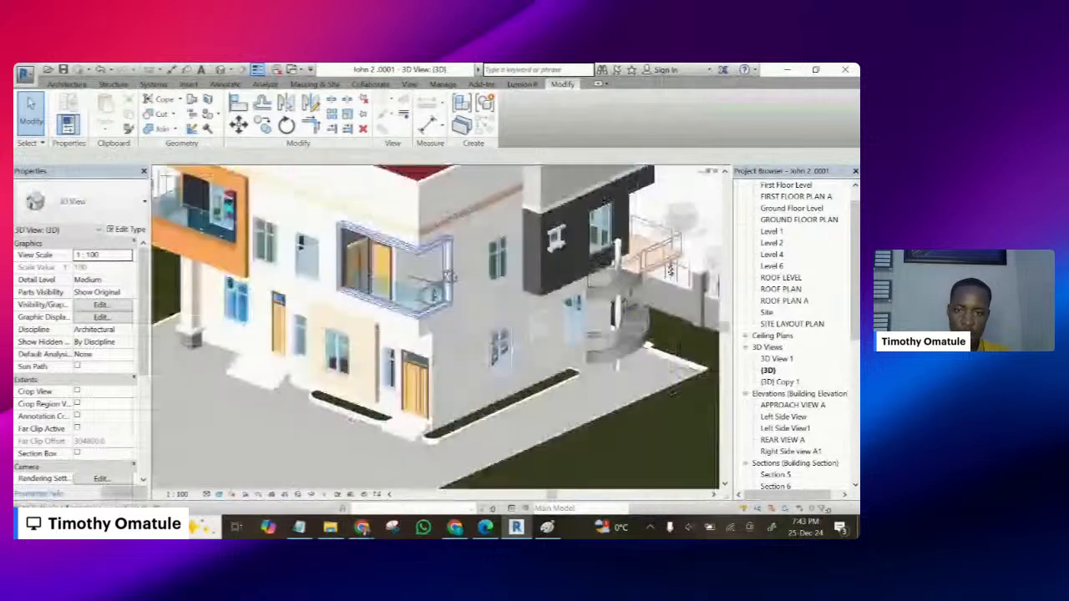
shift+middle_drag(448, 276, 433, 311)
scroll(427, 322, up, 5)
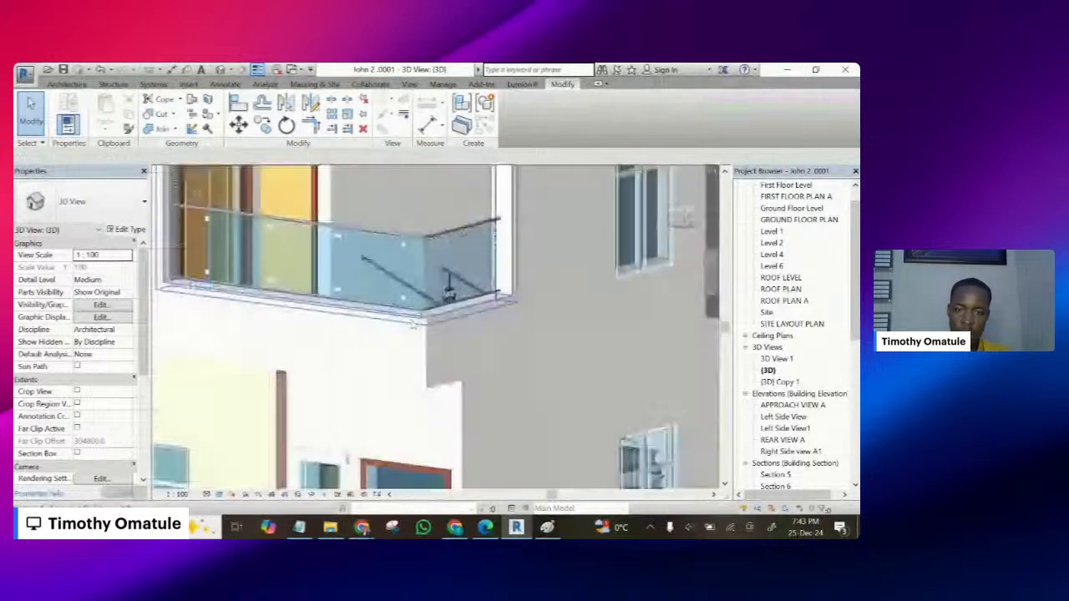
scroll(413, 326, down, 5)
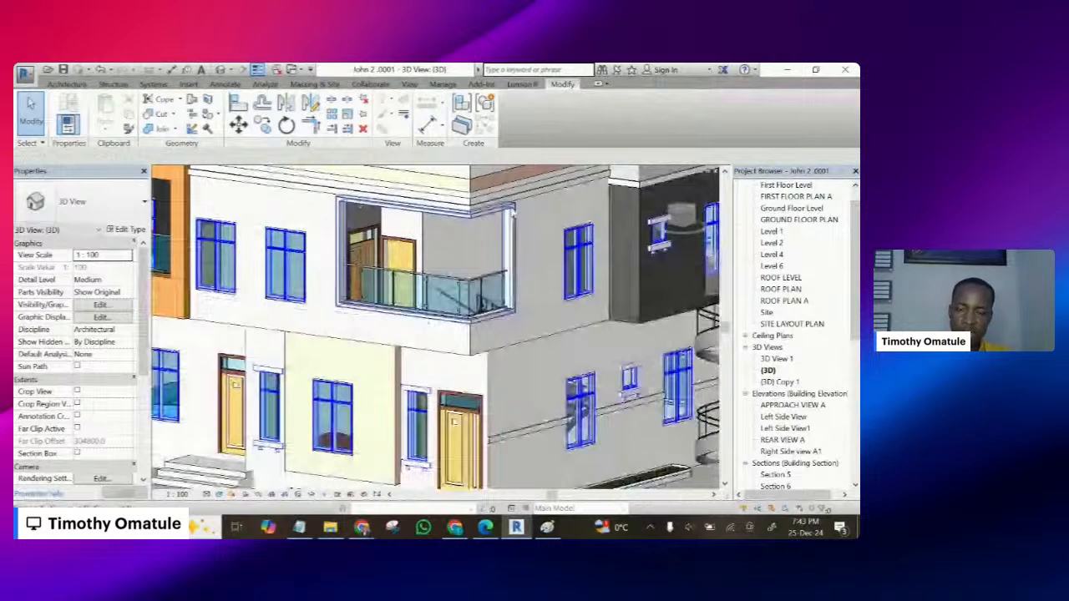
click(513, 215)
key(Escape)
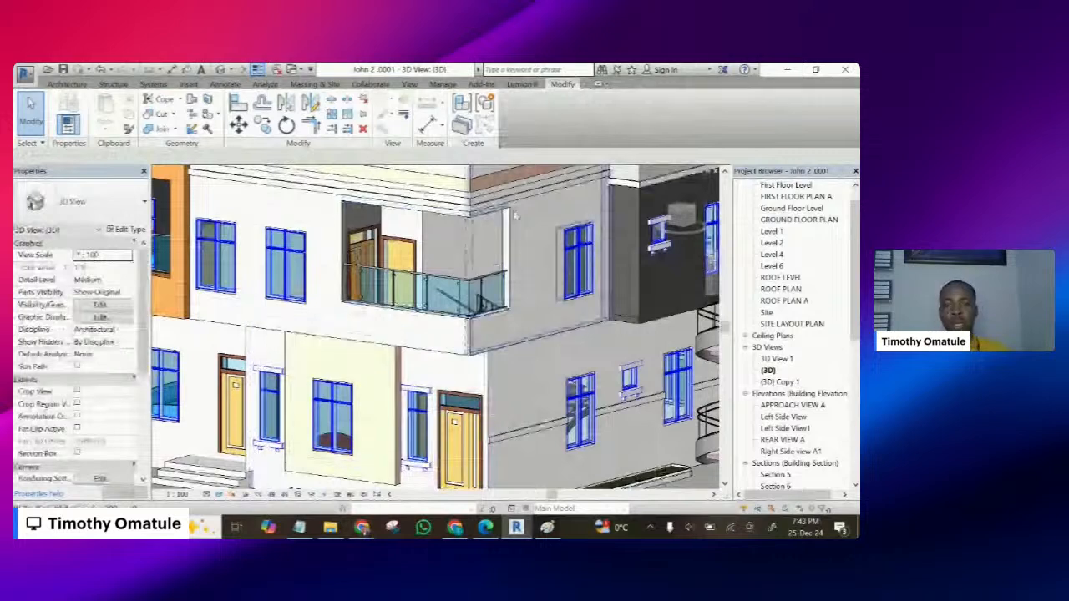
shift+middle_drag(516, 215, 477, 326)
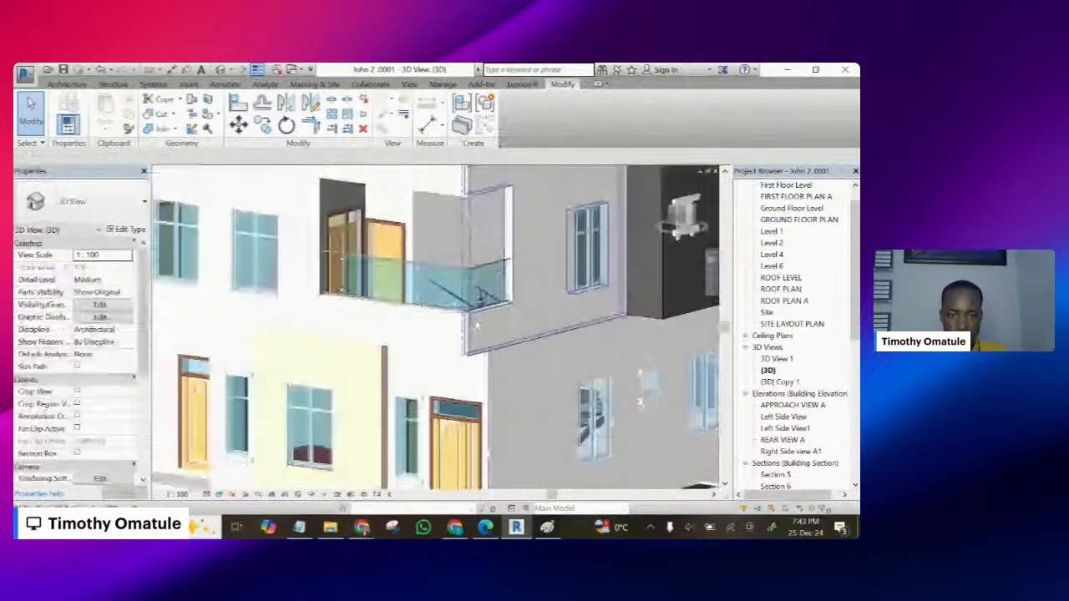
scroll(476, 327, up, 3)
scroll(501, 305, down, 2)
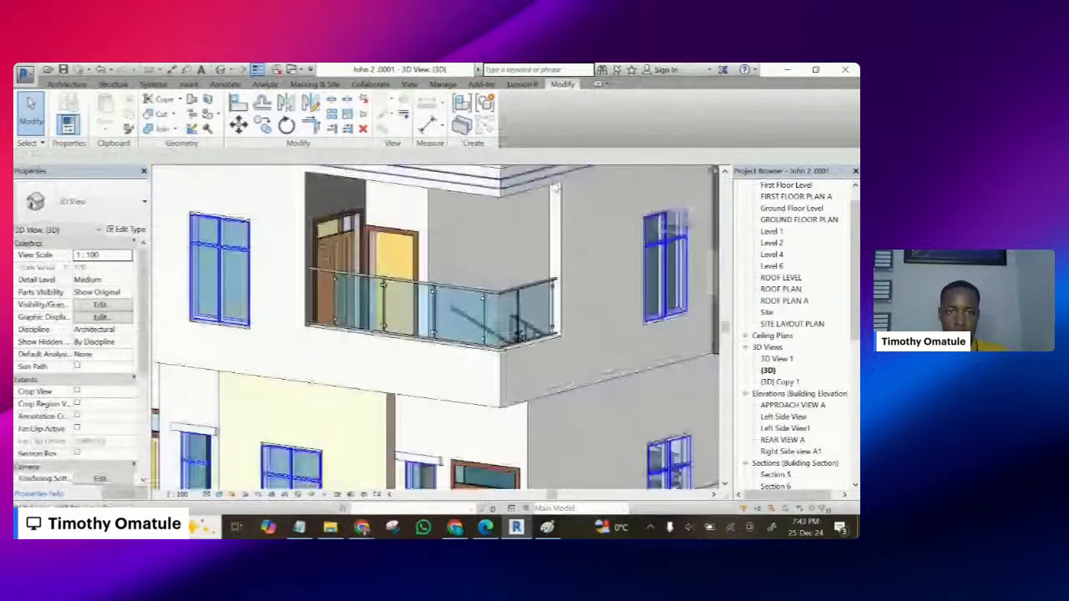
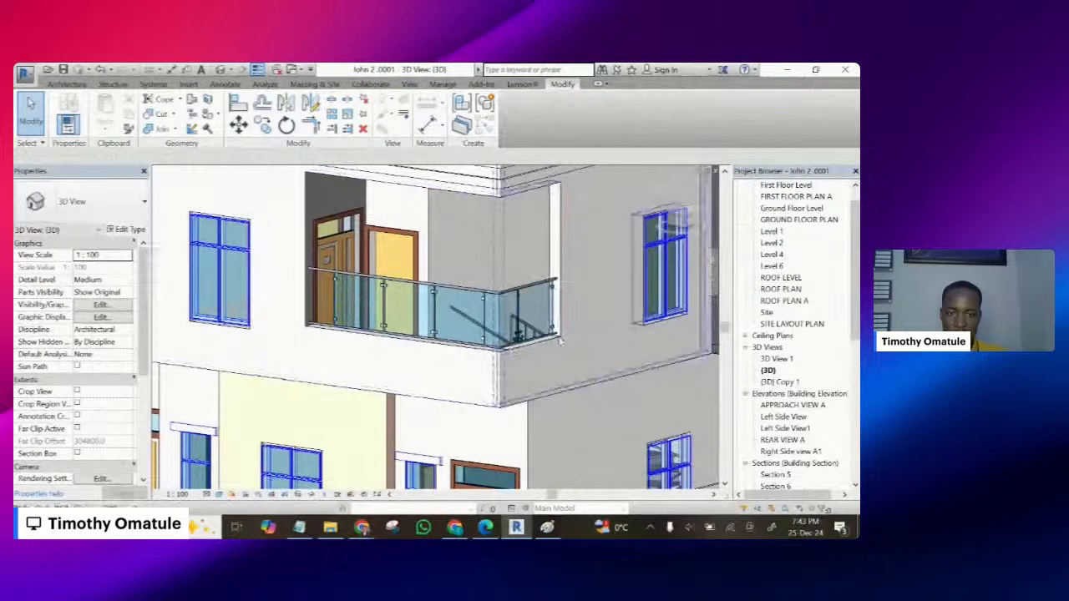
- Start an in-place model in the Casework category, keeping the proposed name
scroll(484, 357, up, 3)
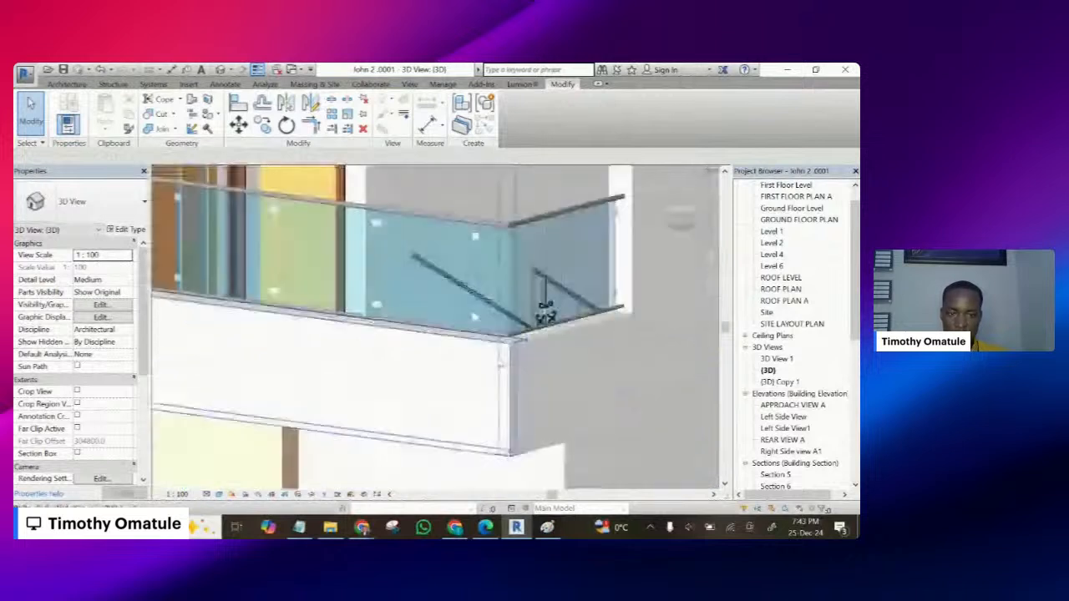
scroll(430, 335, up, 2)
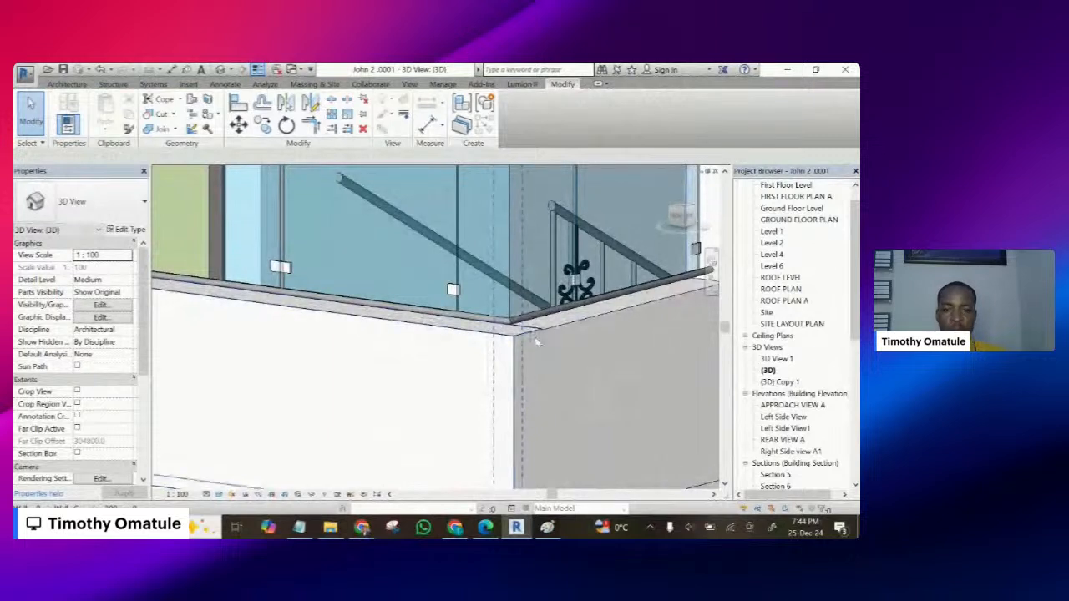
scroll(462, 333, down, 3)
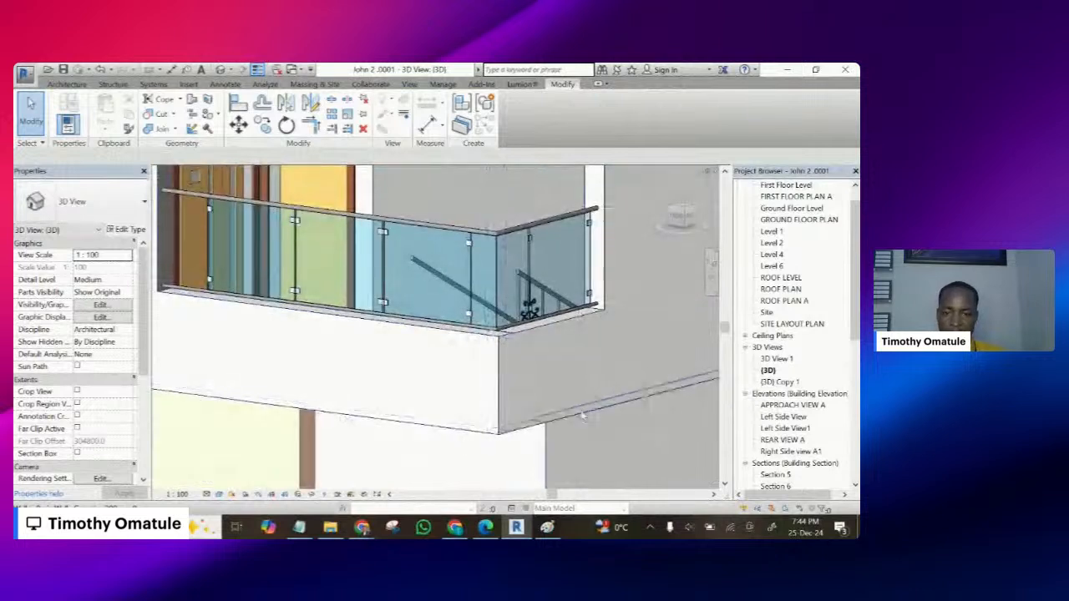
scroll(593, 378, down, 3)
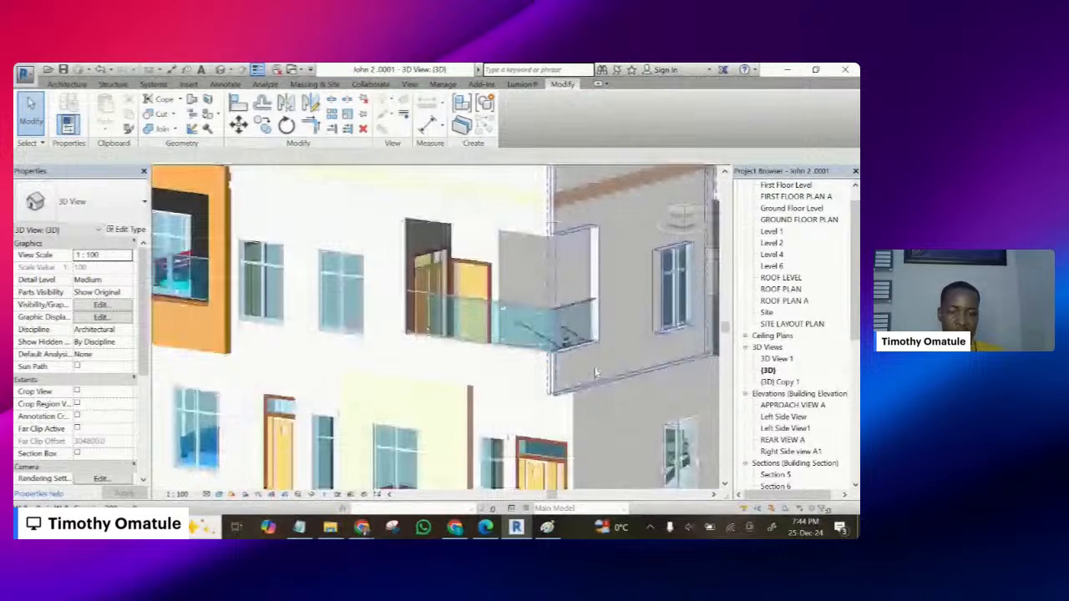
scroll(596, 372, down, 1)
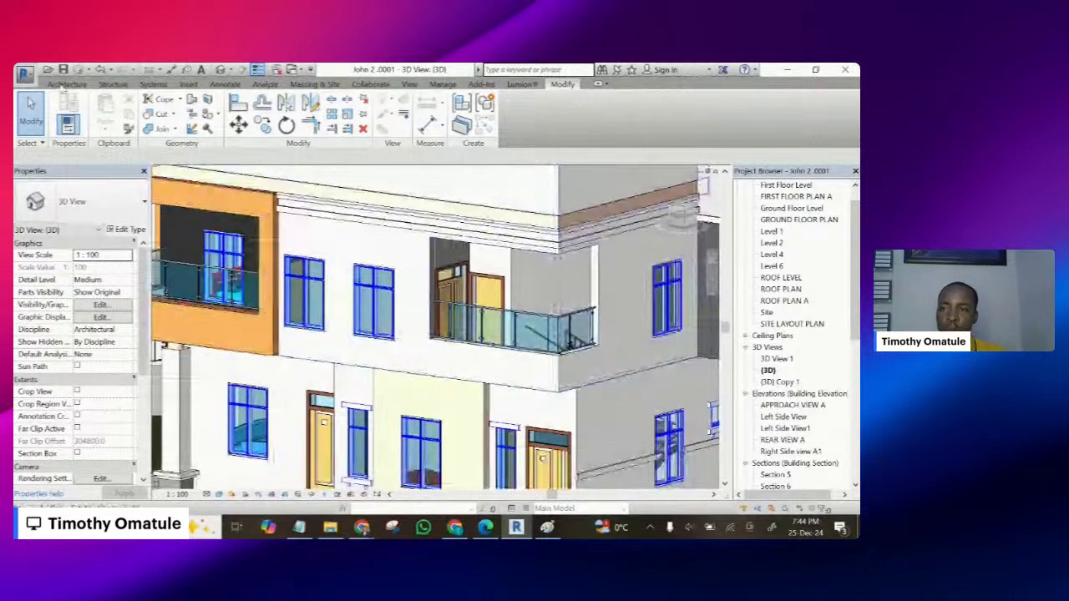
click(66, 84)
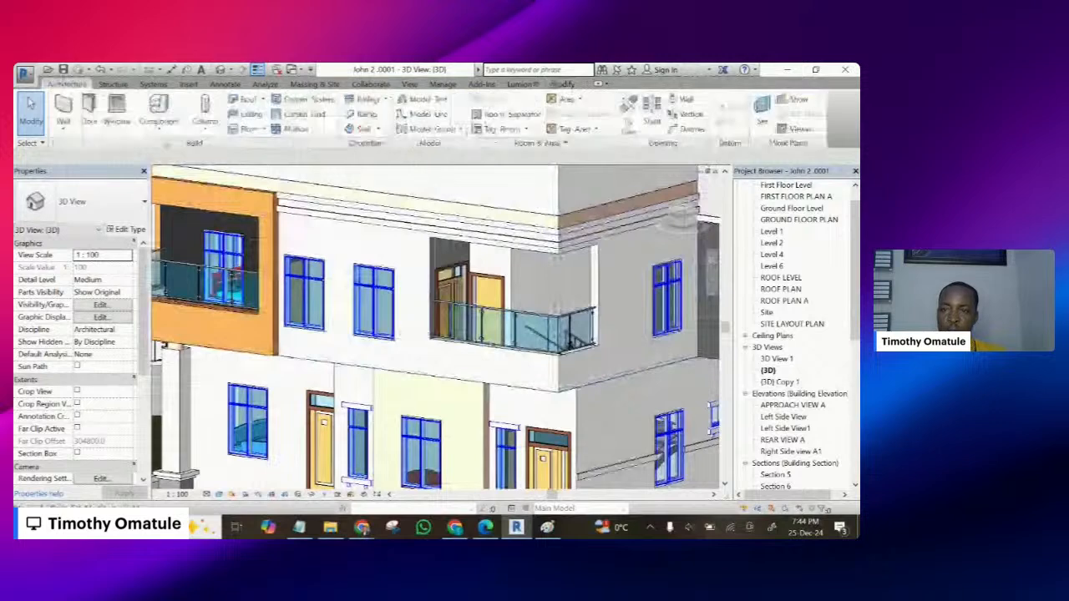
click(161, 129)
click(142, 179)
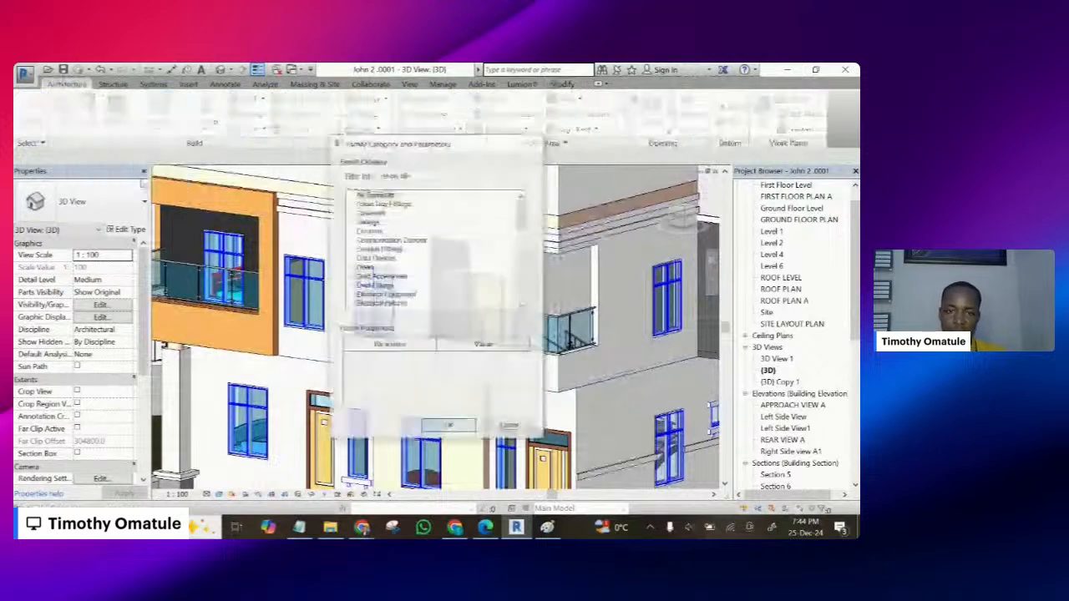
click(369, 212)
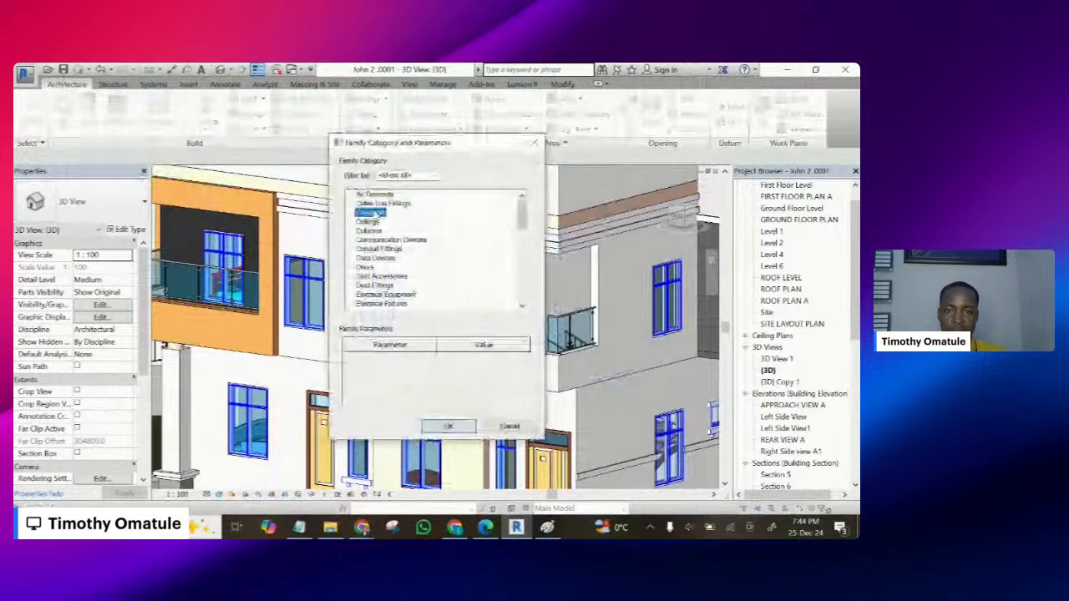
click(462, 426)
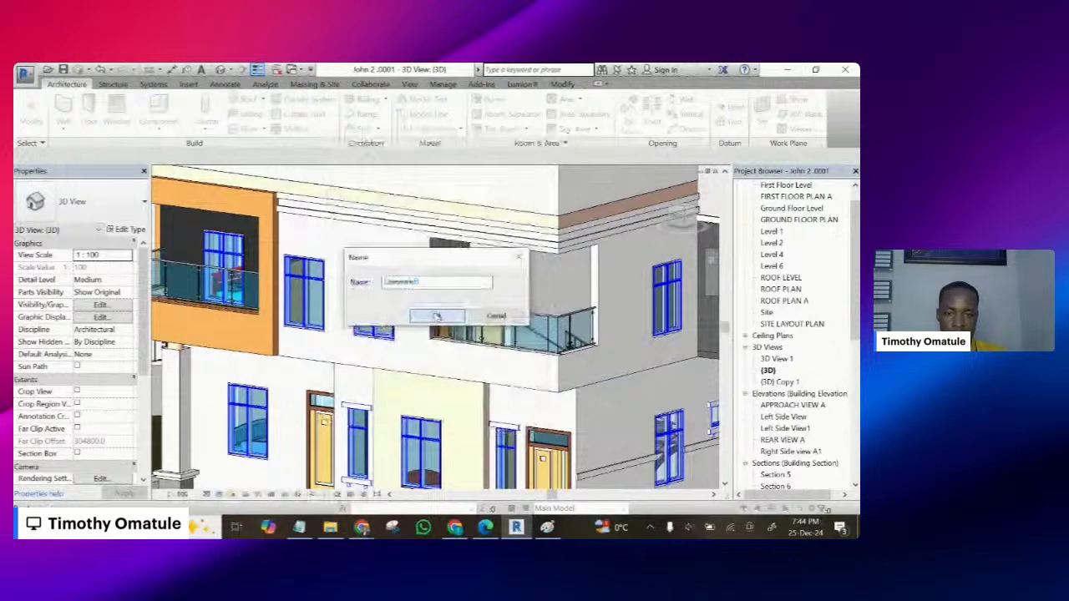
click(435, 316)
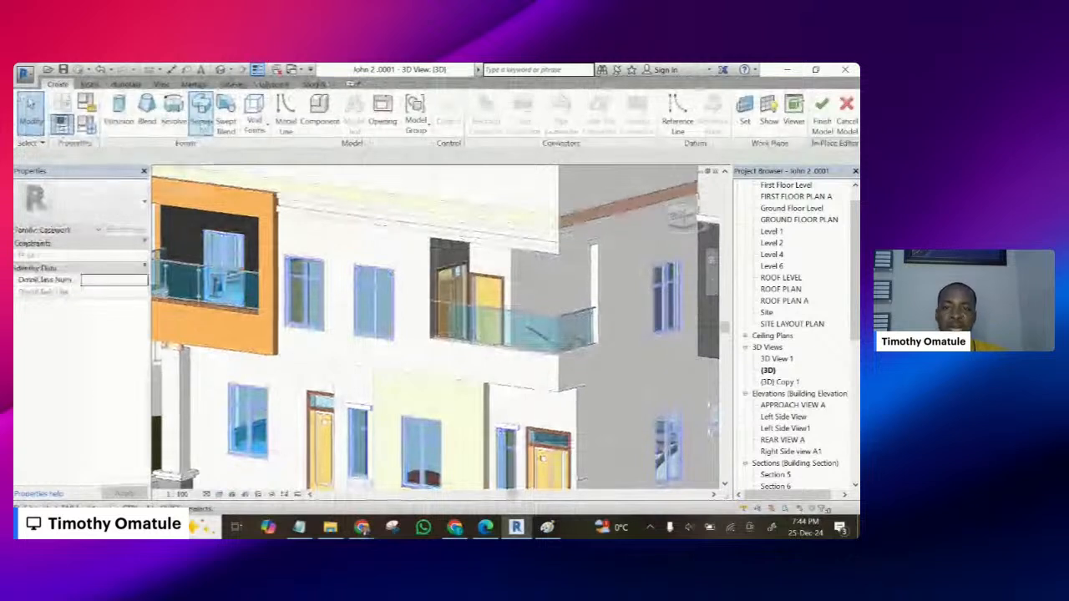
- Start a Sweep with a picked path and select the vertical edge of the corner balcony opening on the side wall
click(201, 107)
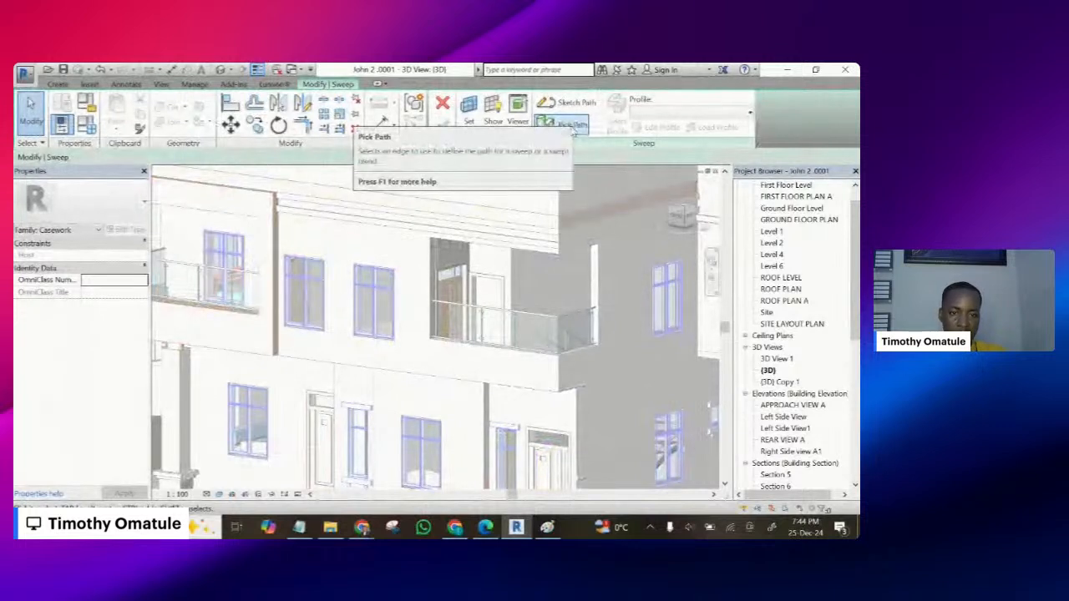
click(572, 126)
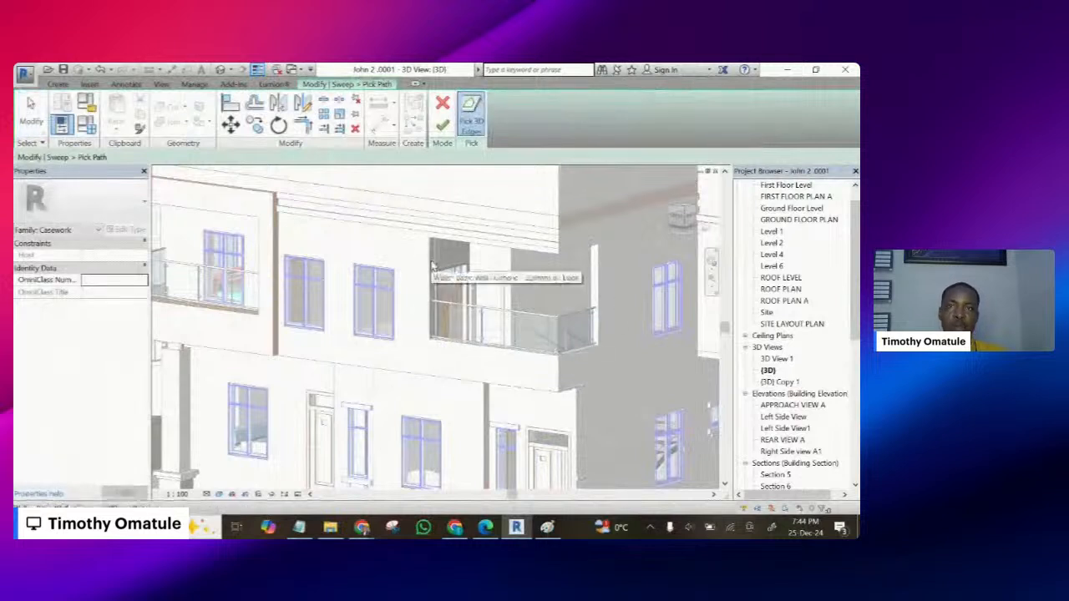
scroll(433, 277, up, 1)
scroll(433, 277, up, 2)
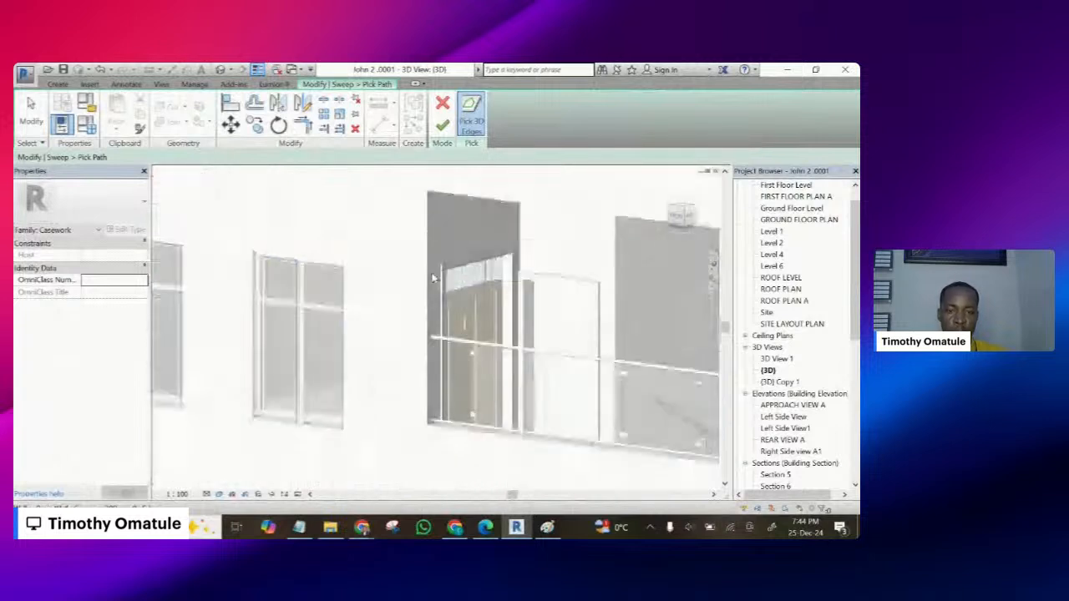
scroll(430, 252, down, 3)
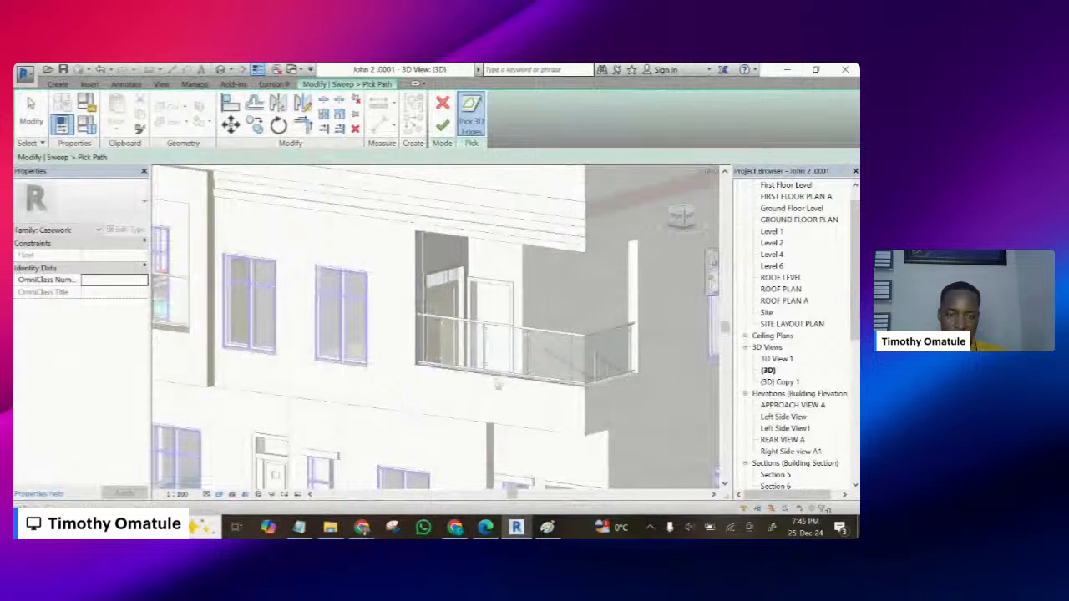
shift+middle_drag(449, 374, 488, 375)
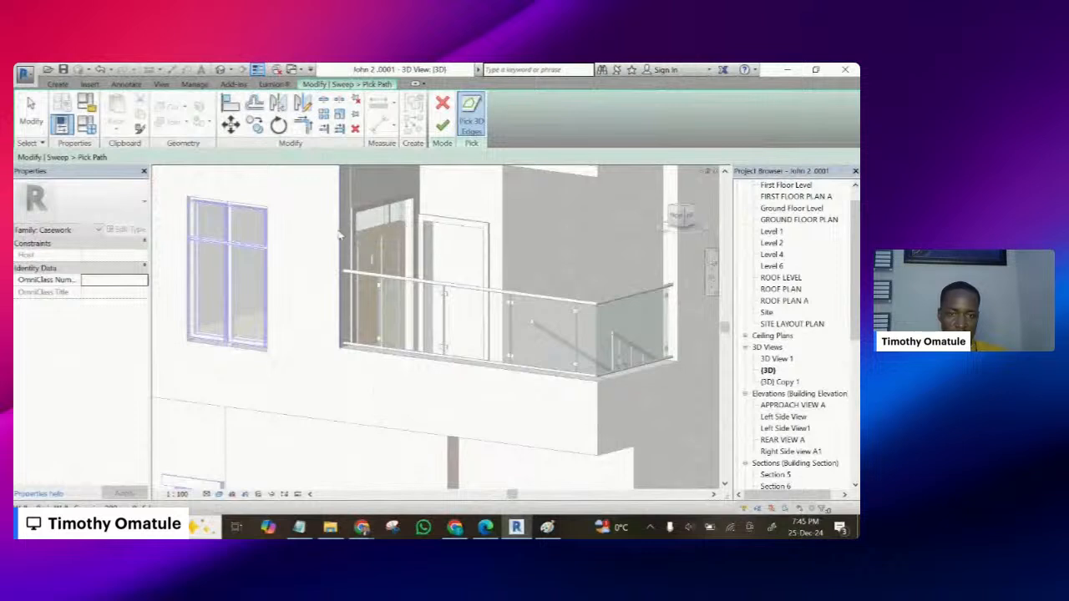
shift+middle_drag(339, 236, 517, 251)
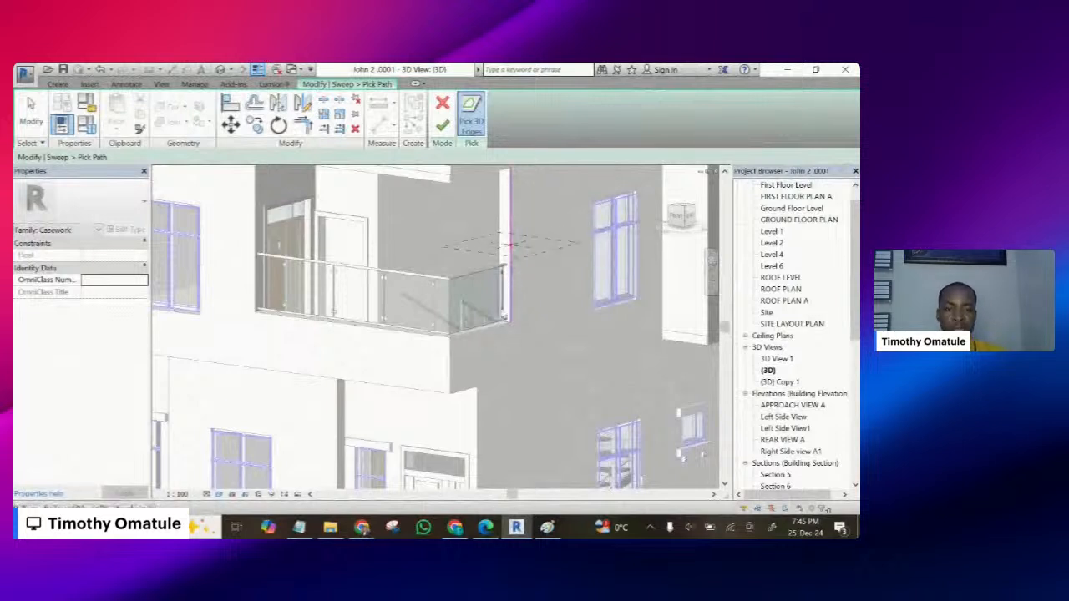
- Add the side and front upper outer edges of the balcony parapet to the sweep path
scroll(479, 335, up, 3)
scroll(480, 334, up, 2)
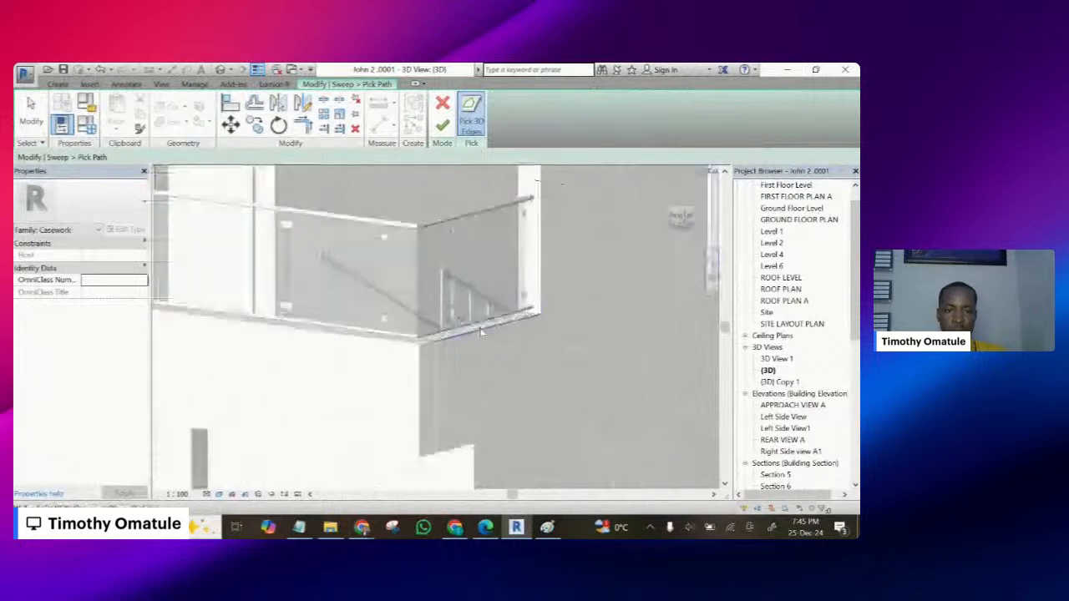
scroll(480, 332, up, 2)
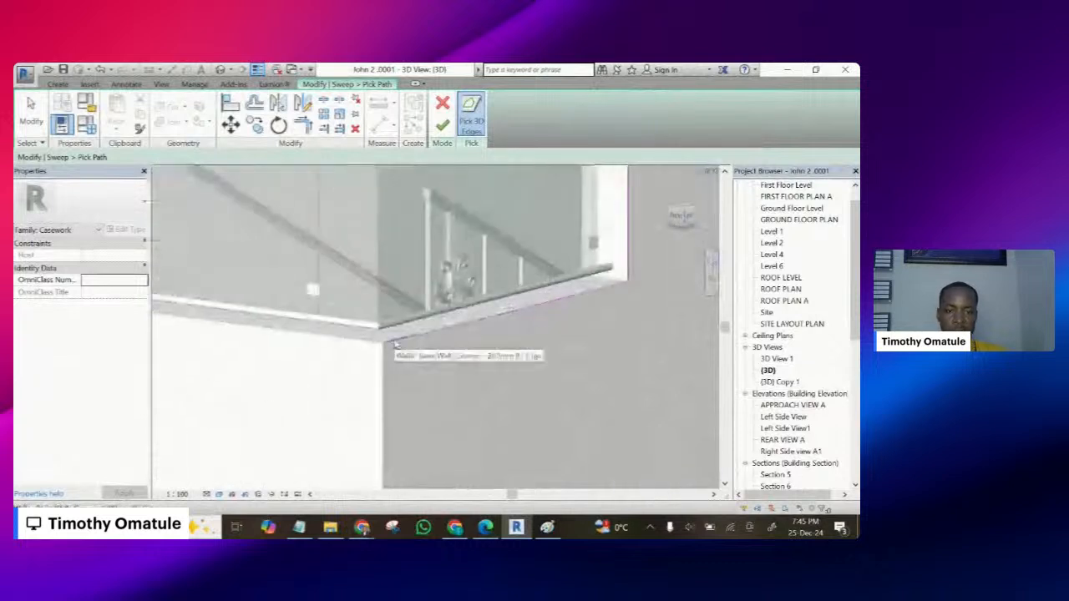
scroll(369, 354, up, 3)
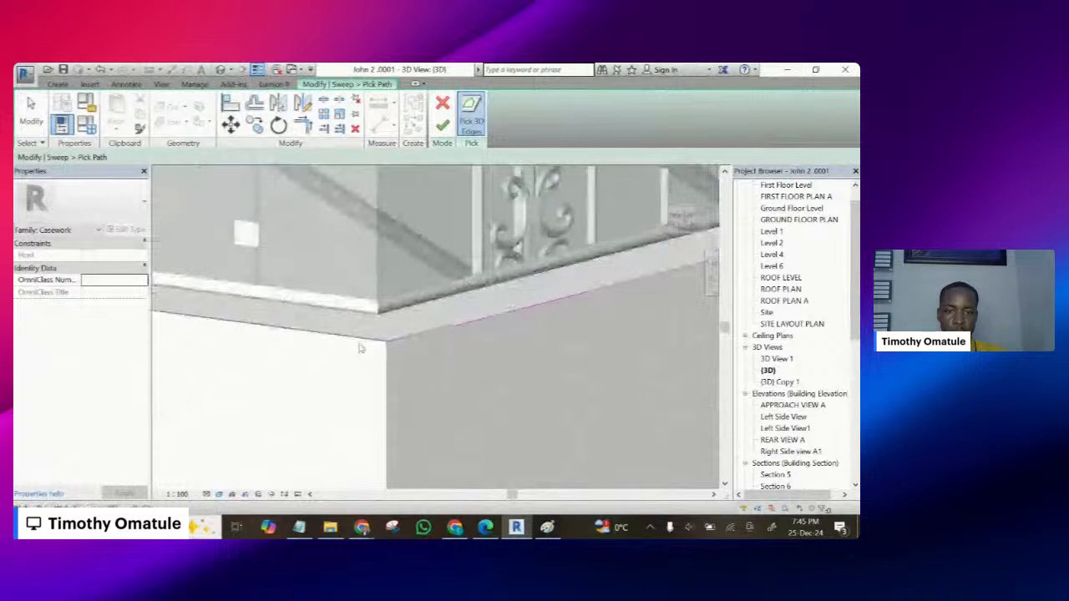
scroll(569, 375, down, 2)
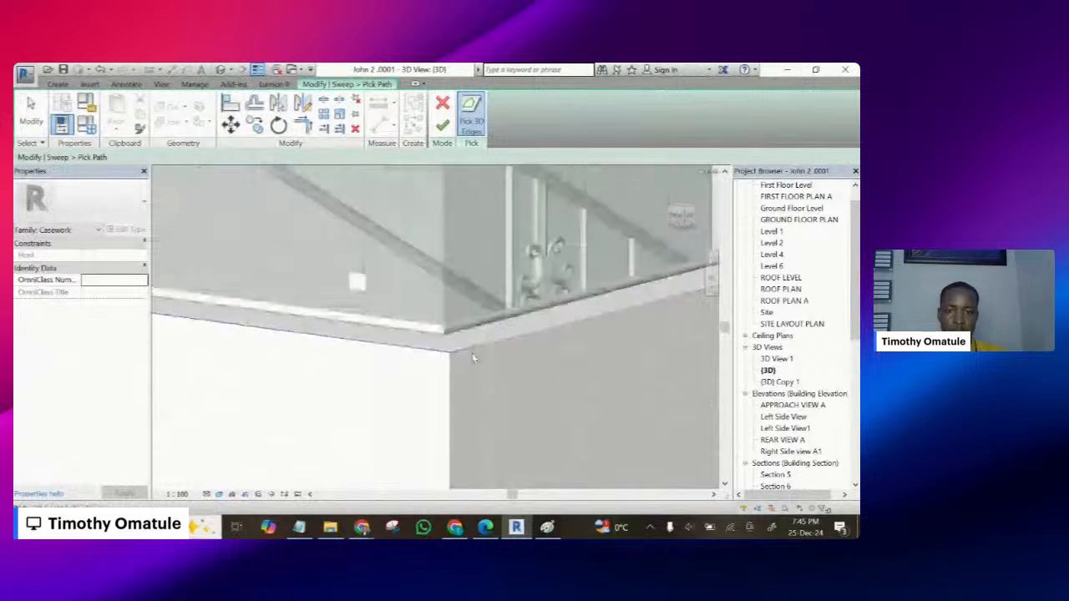
scroll(451, 352, down, 3)
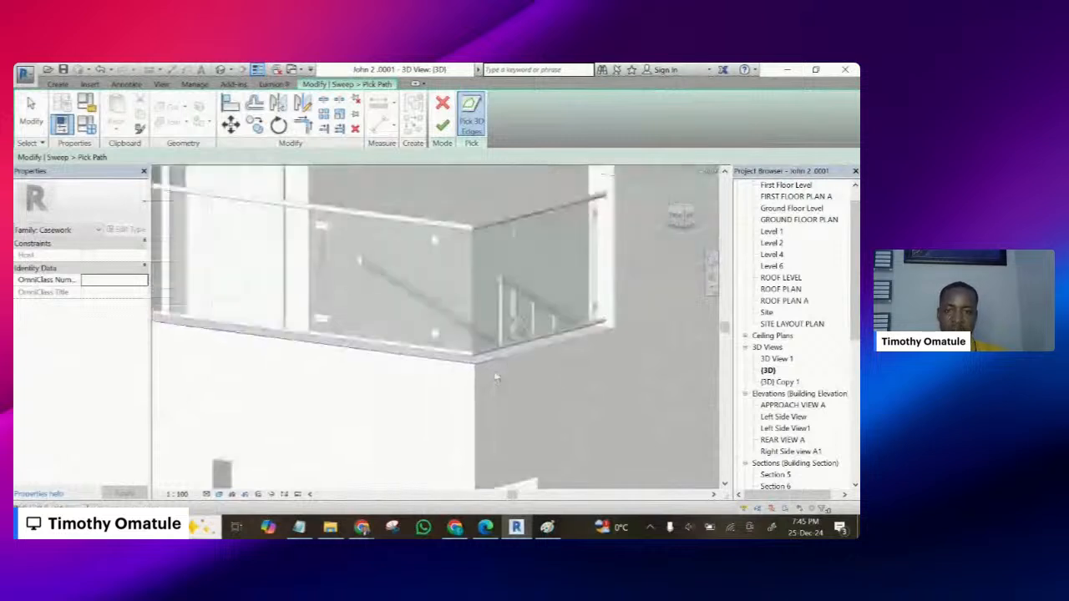
- Pick the front wall's vertical edge and the upper edges of the balcony opening for the sweep path
scroll(209, 220, up, 4)
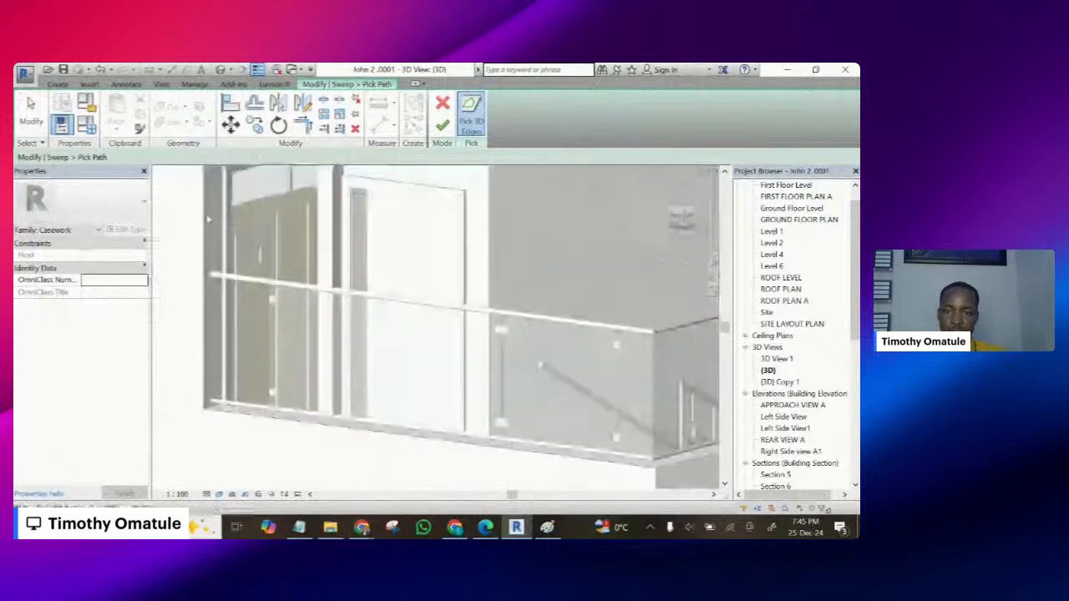
scroll(249, 359, down, 3)
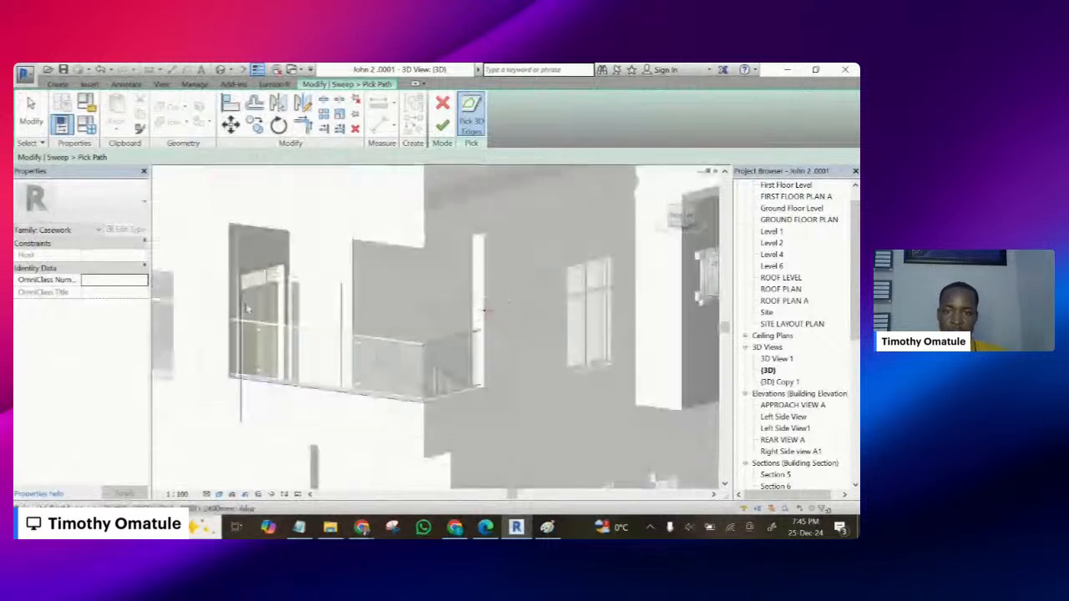
mouse_move(276, 219)
shift+middle_down()
mouse_move(424, 339)
mouse_move(414, 302)
shift+middle_up()
scroll(258, 317, up, 2)
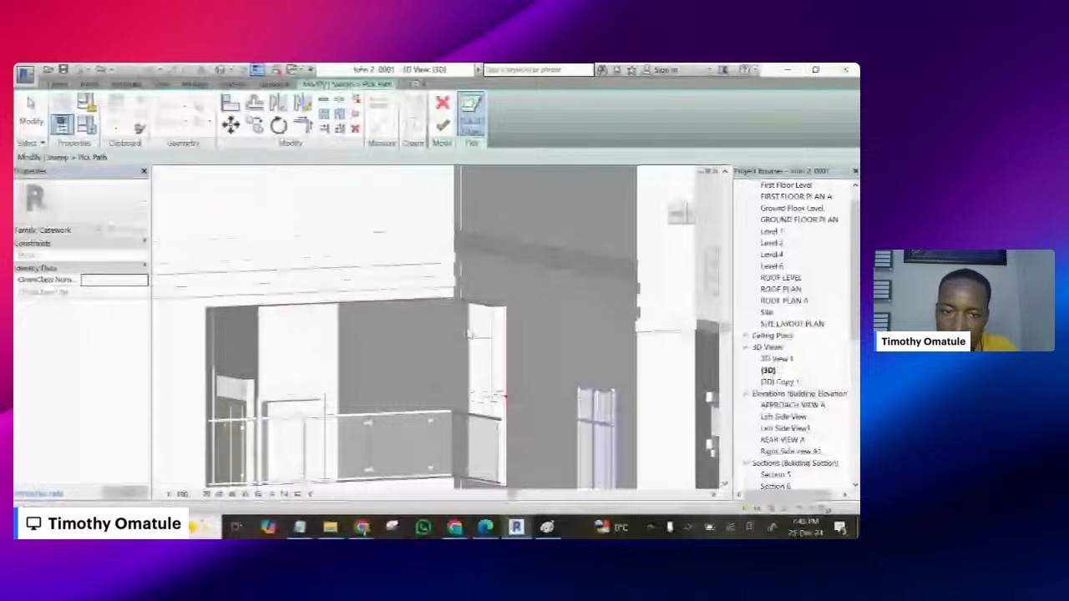
shift+middle_drag(469, 334, 560, 274)
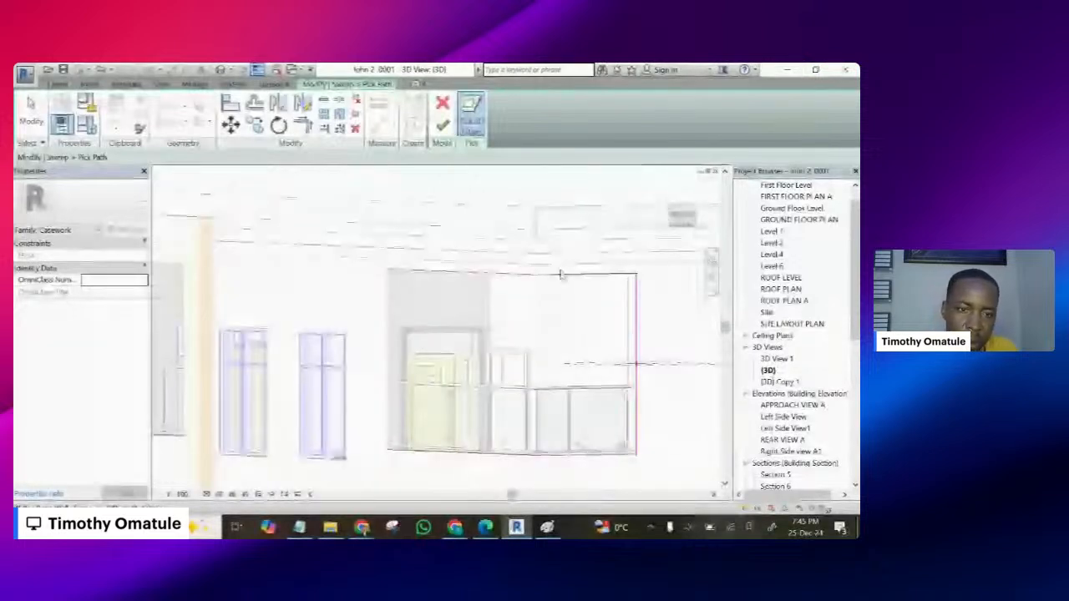
scroll(564, 278, up, 1)
shift+middle_drag(568, 284, 501, 349)
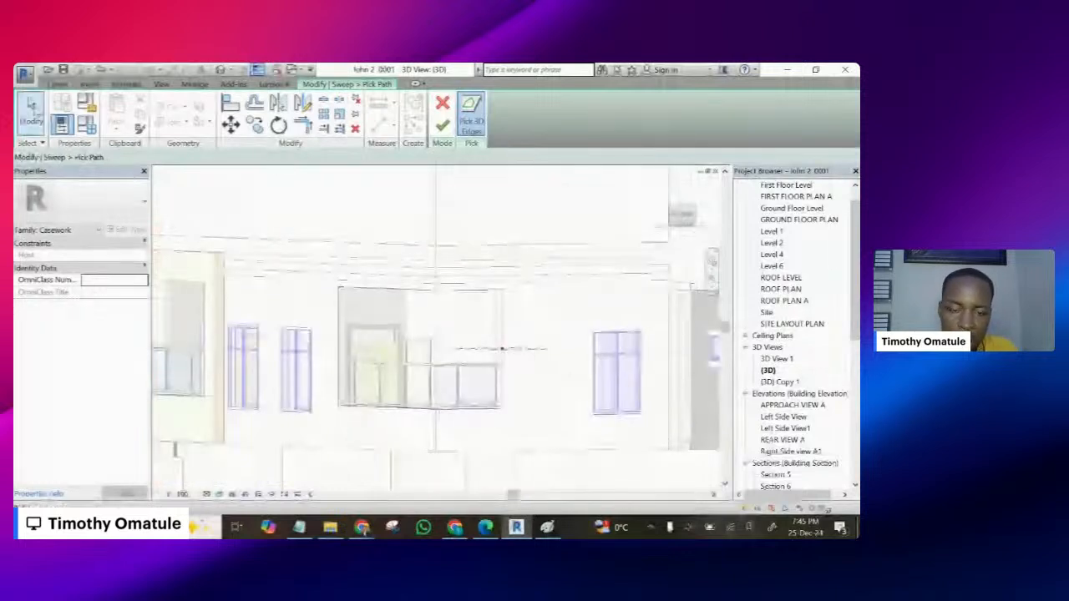
- Try to trim the side and front parapet path lines to a corner
click(35, 113)
scroll(455, 418, up, 3)
scroll(448, 414, up, 3)
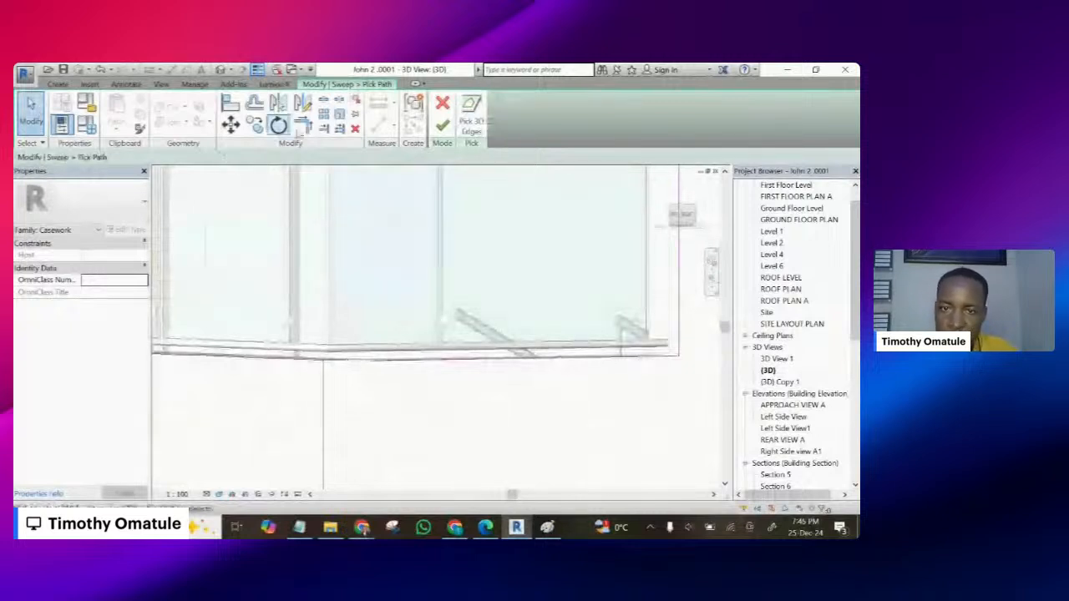
click(302, 124)
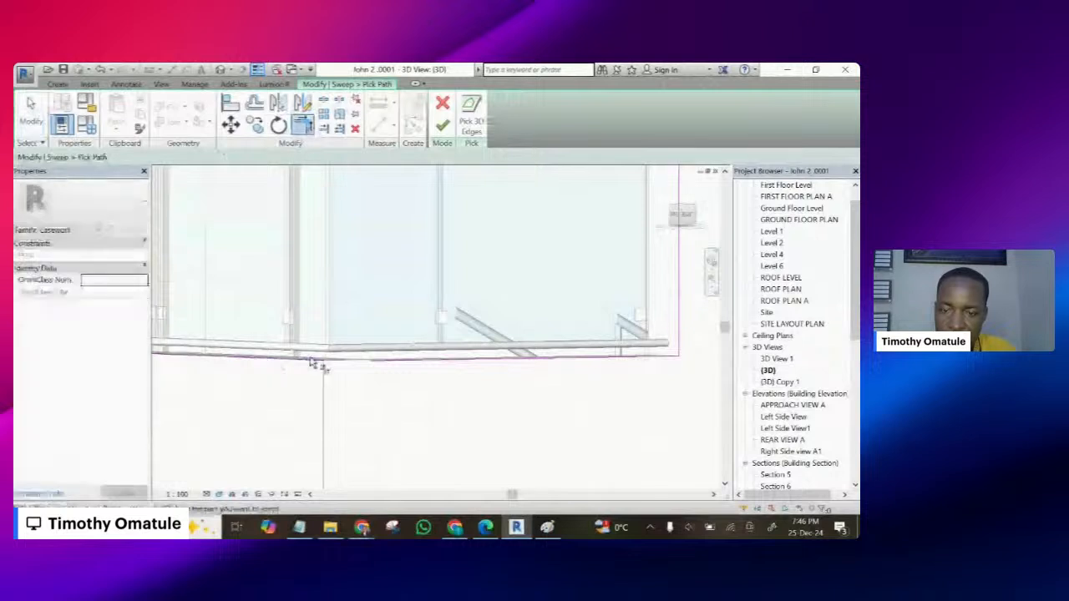
click(410, 364)
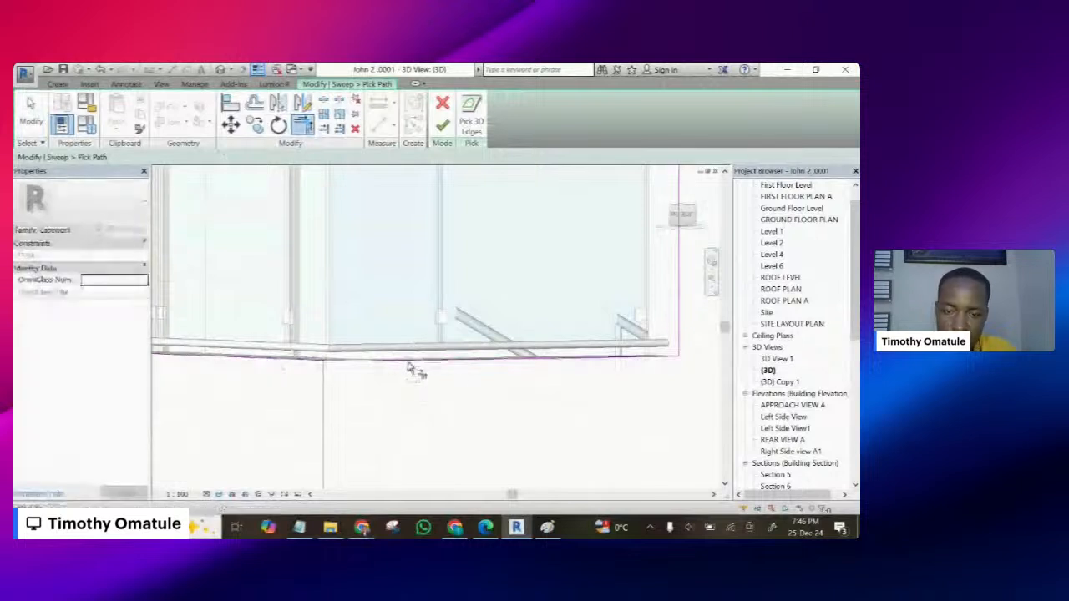
scroll(409, 366, down, 2)
shift+middle_drag(409, 367, 432, 308)
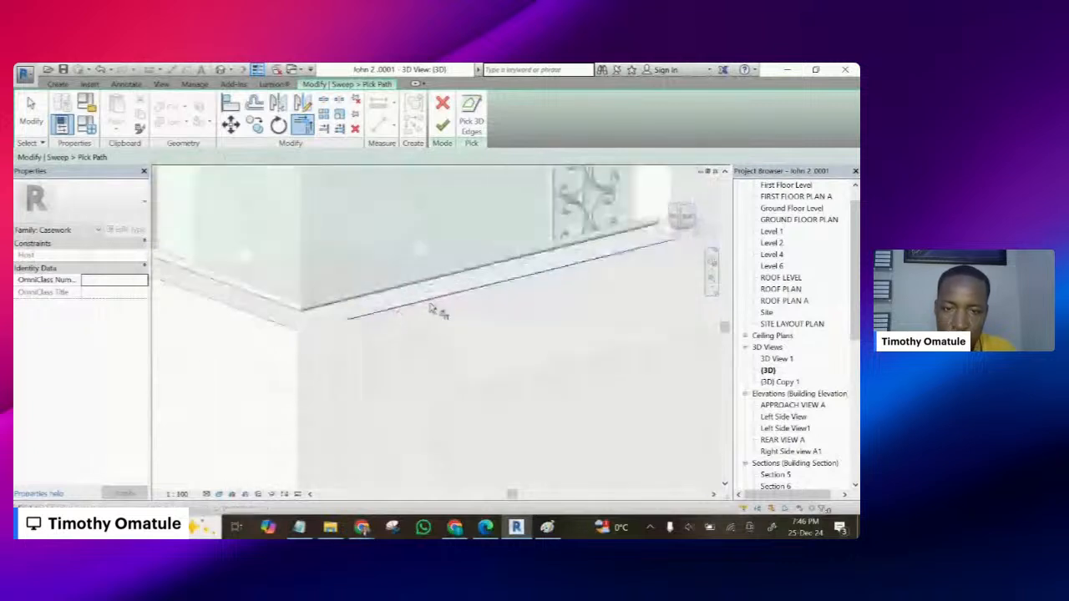
click(256, 320)
scroll(330, 339, up, 1)
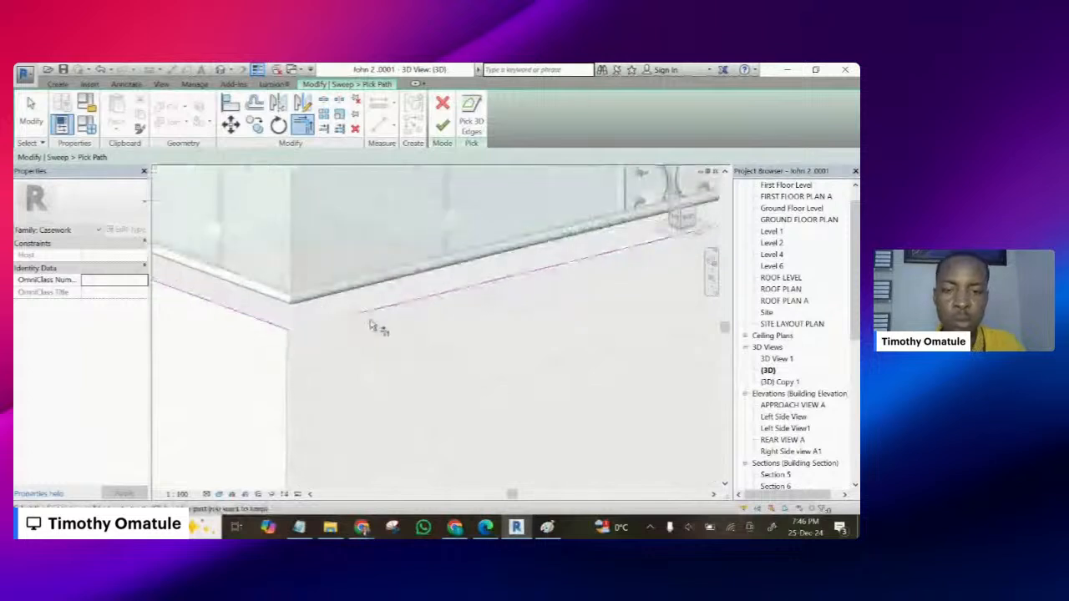
- Stretch the side parapet path line so its loose end meets the front line at the balcony corner
key(Escape)
click(386, 312)
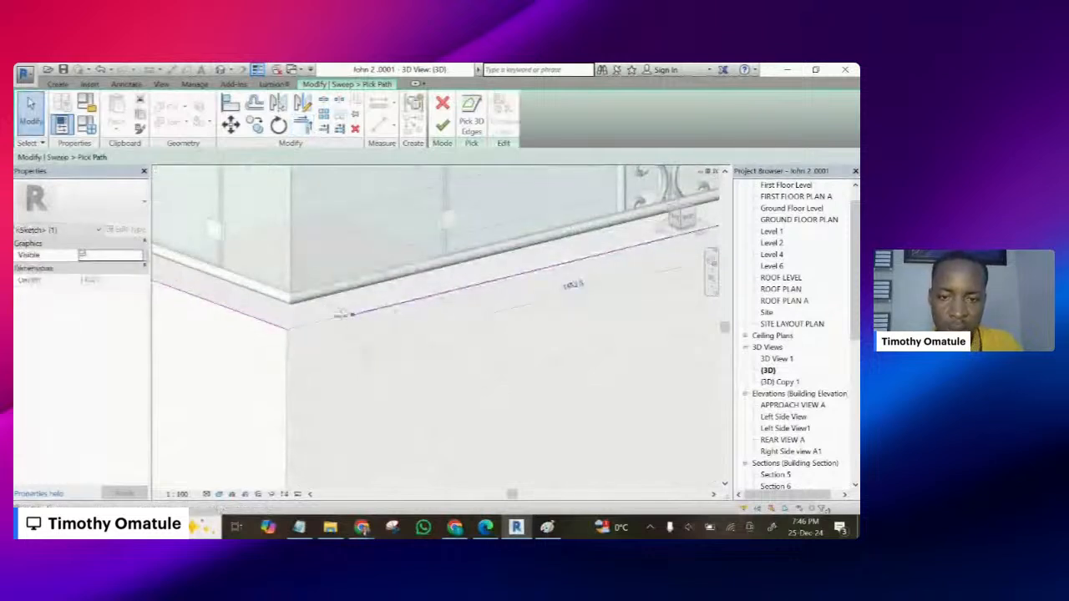
drag(342, 315, 287, 330)
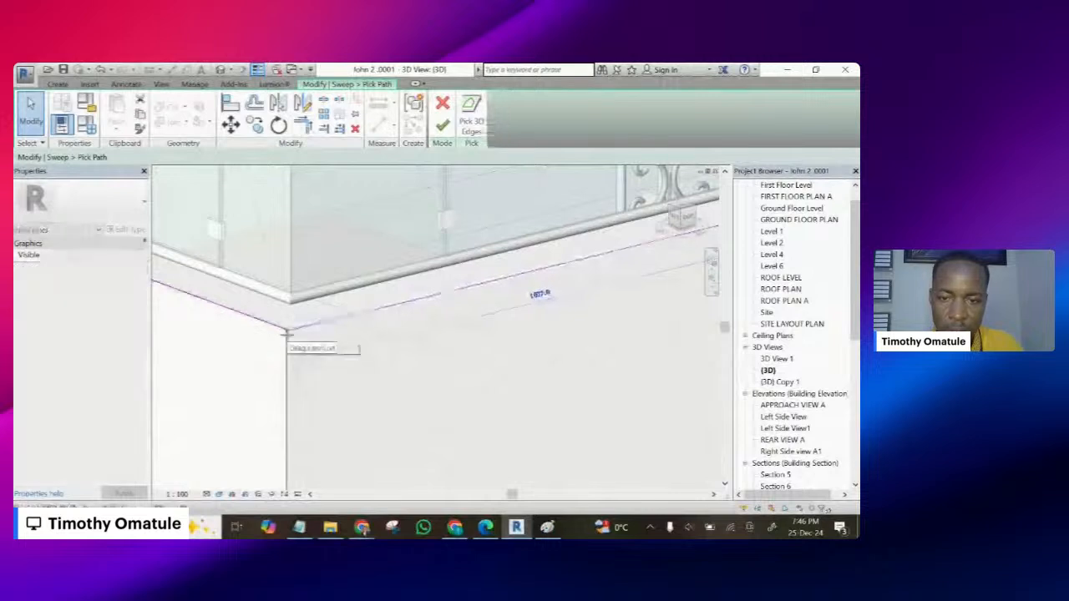
scroll(284, 336, up, 3)
scroll(284, 337, up, 4)
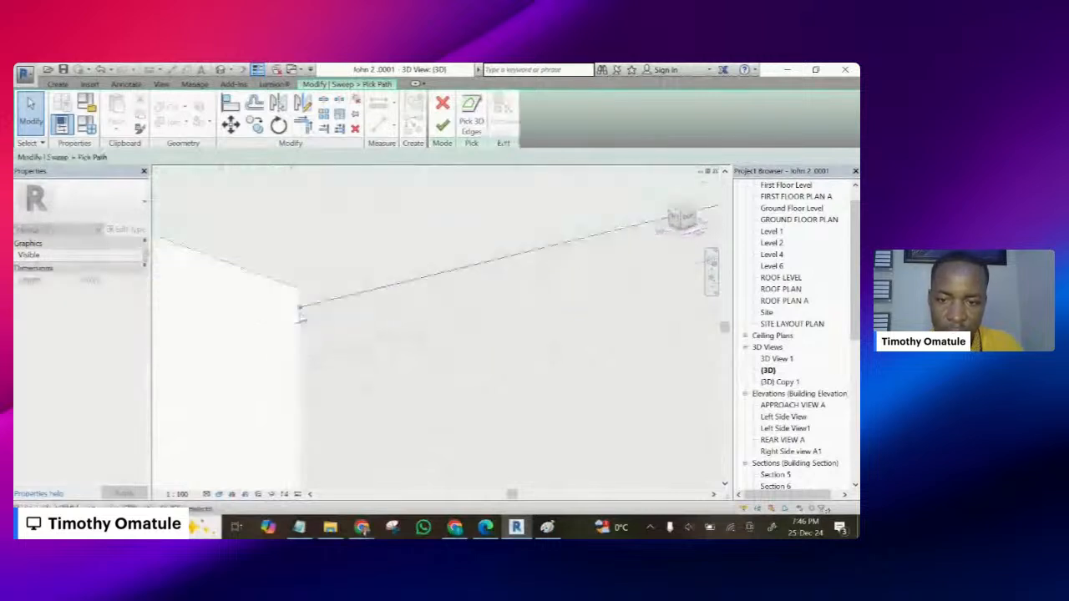
scroll(315, 295, down, 5)
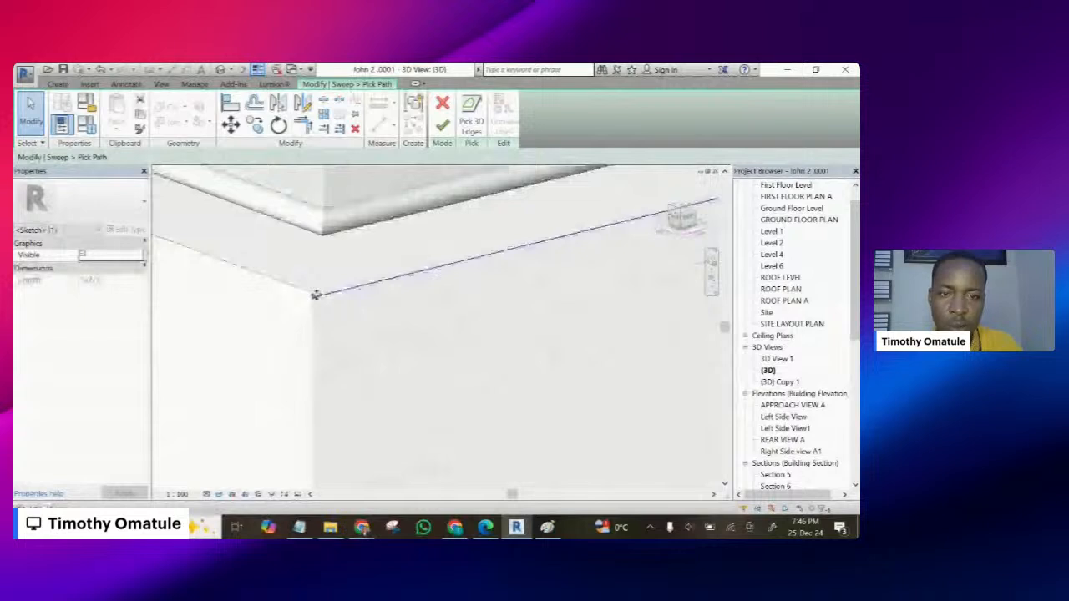
- Examine the sweep path around the balcony opening, especially where the side and front parapet lines meet at the corner
scroll(361, 302, up, 2)
scroll(370, 306, up, 3)
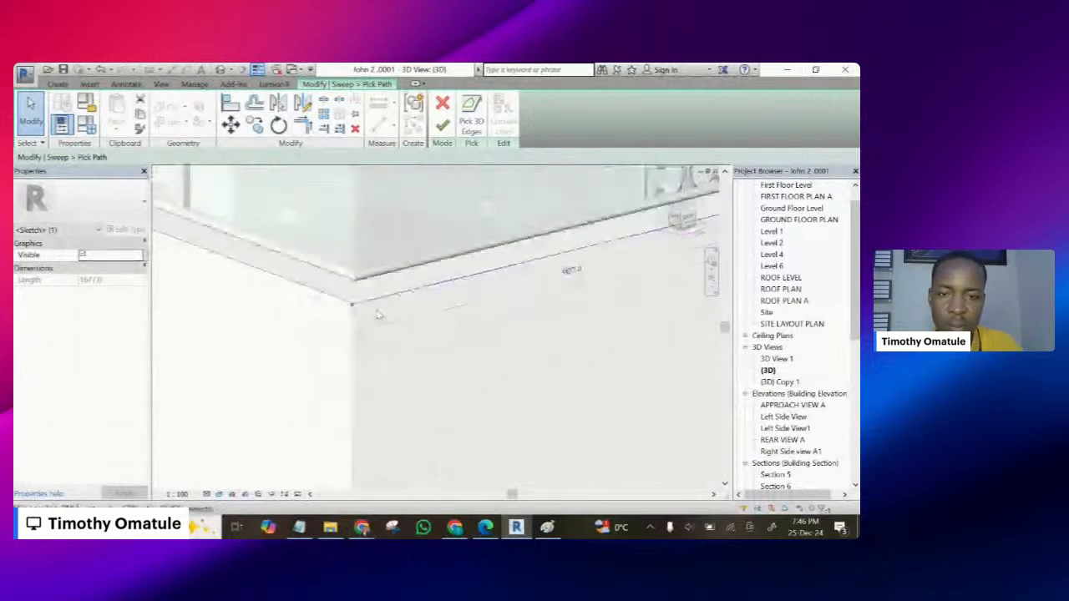
scroll(385, 316, down, 4)
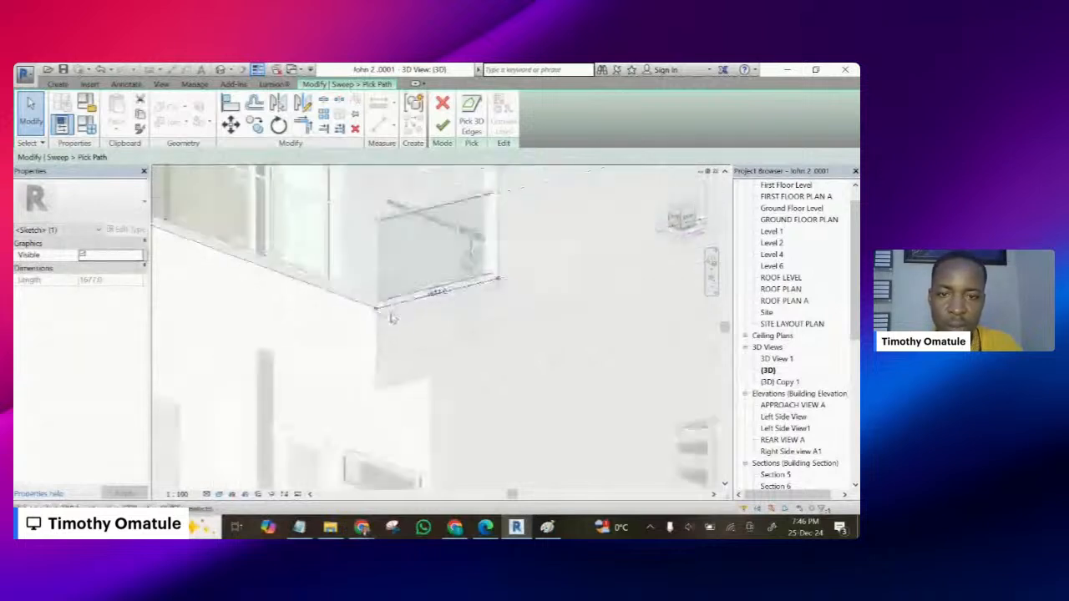
scroll(391, 317, down, 5)
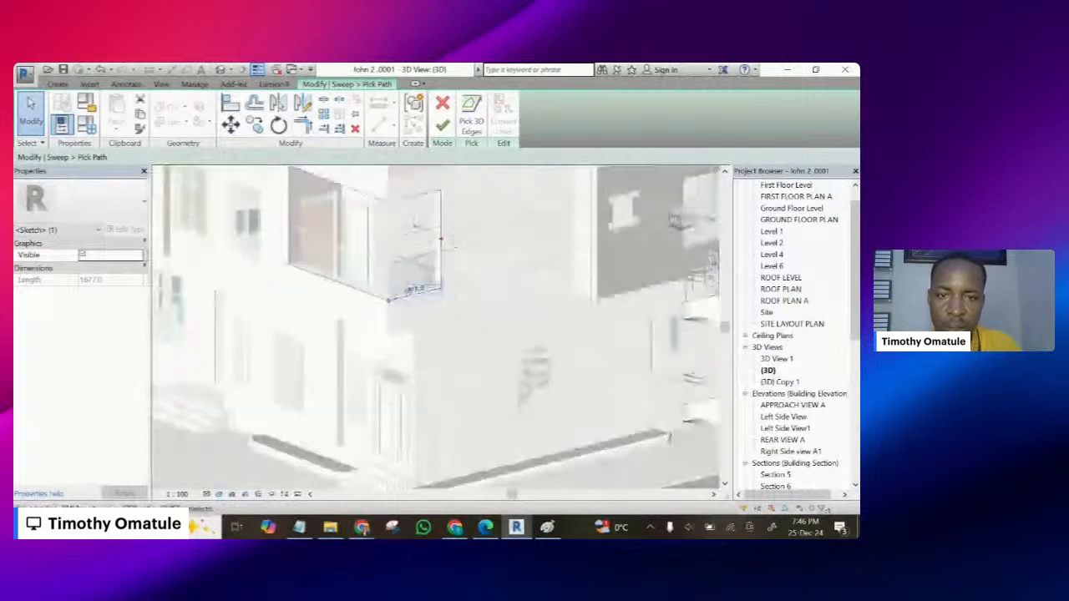
scroll(451, 242, up, 6)
scroll(495, 286, down, 3)
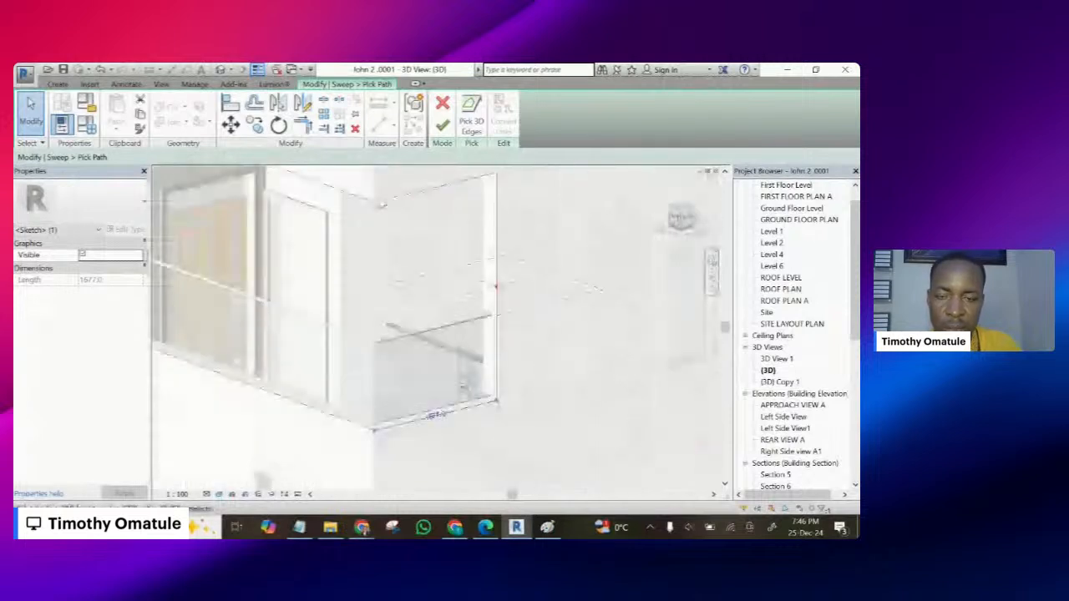
scroll(383, 204, down, 3)
scroll(378, 351, up, 2)
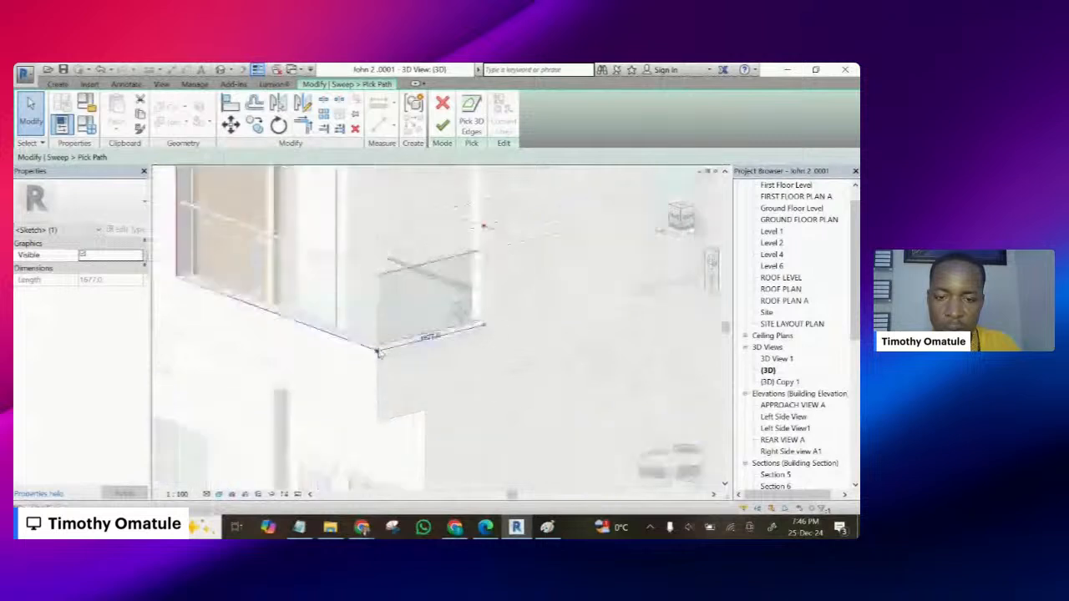
scroll(379, 352, up, 2)
scroll(399, 348, up, 2)
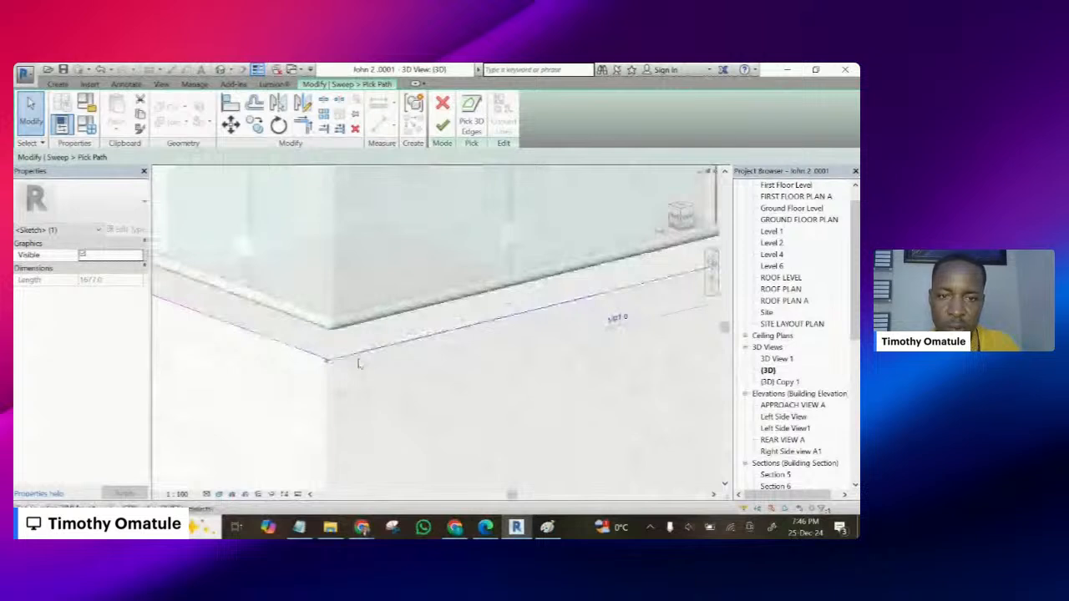
scroll(359, 363, down, 5)
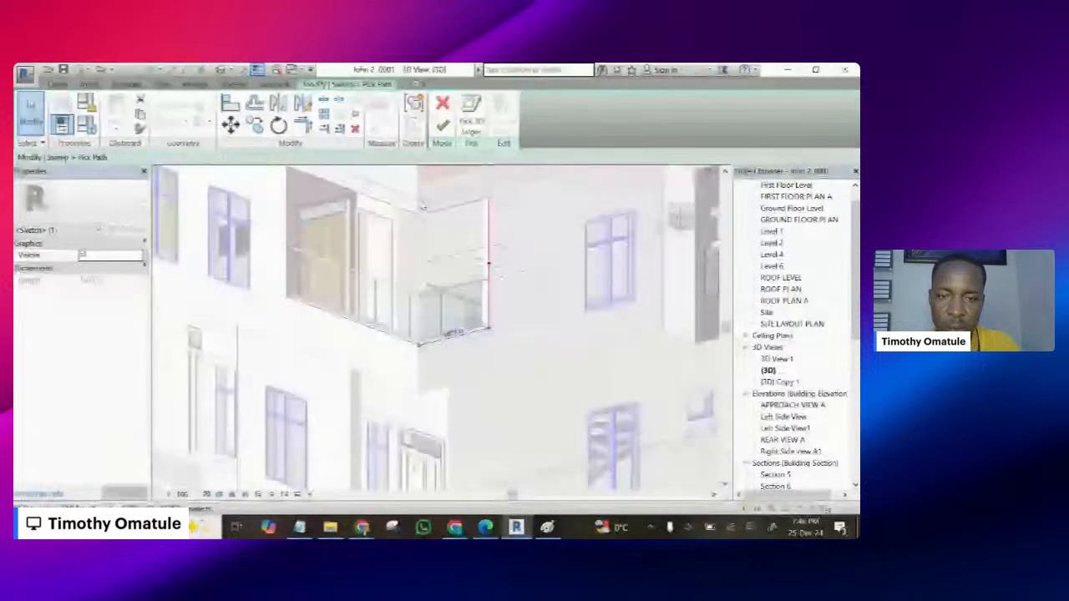
scroll(422, 207, up, 2)
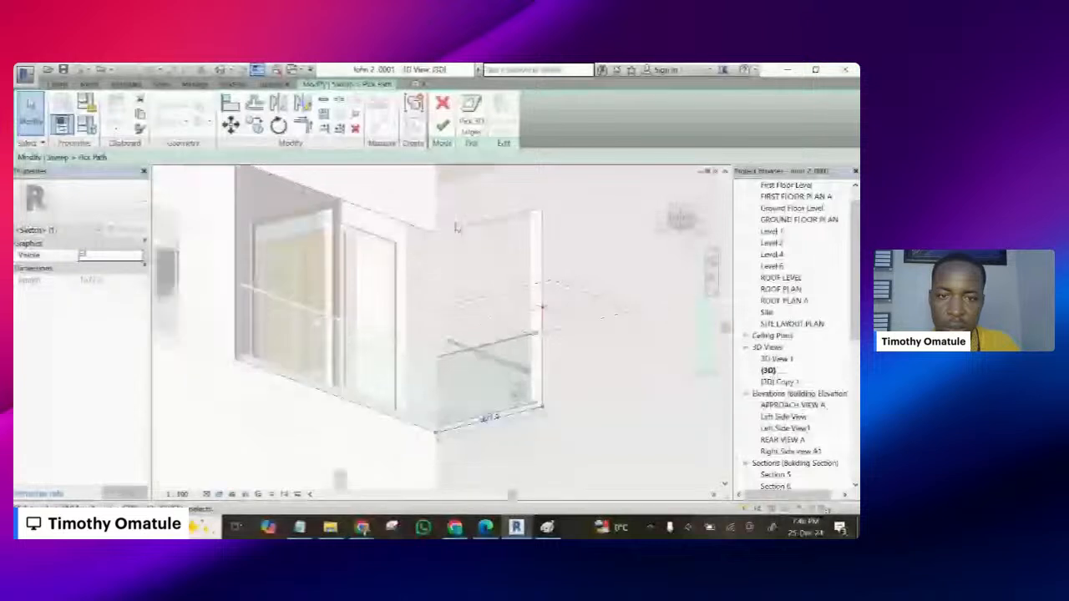
scroll(446, 250, down, 3)
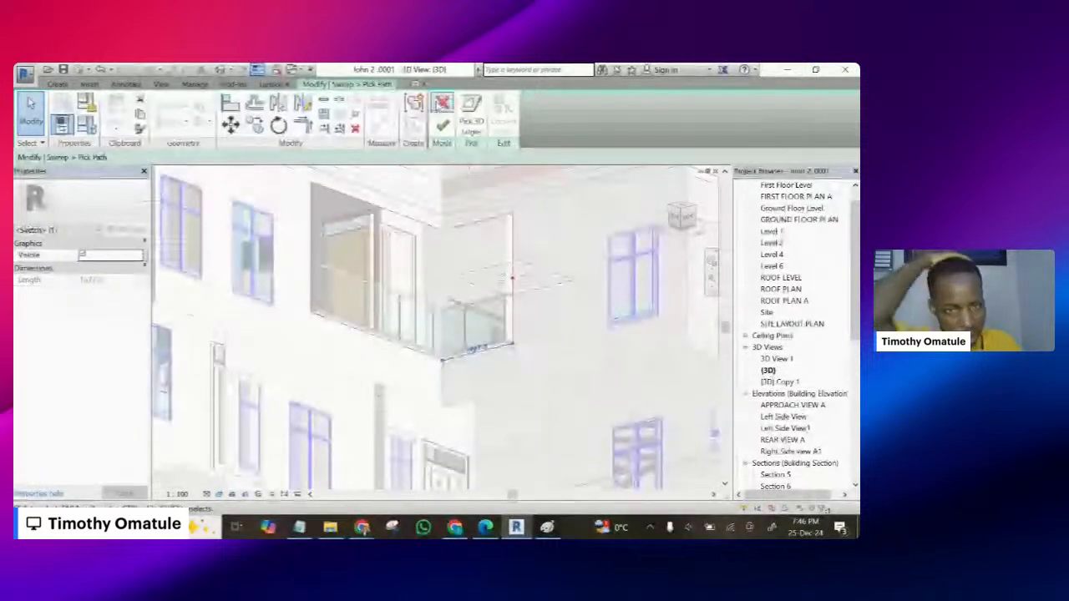
- Discard the picked sweep path and cancel both the sweep and the in-place model
click(442, 103)
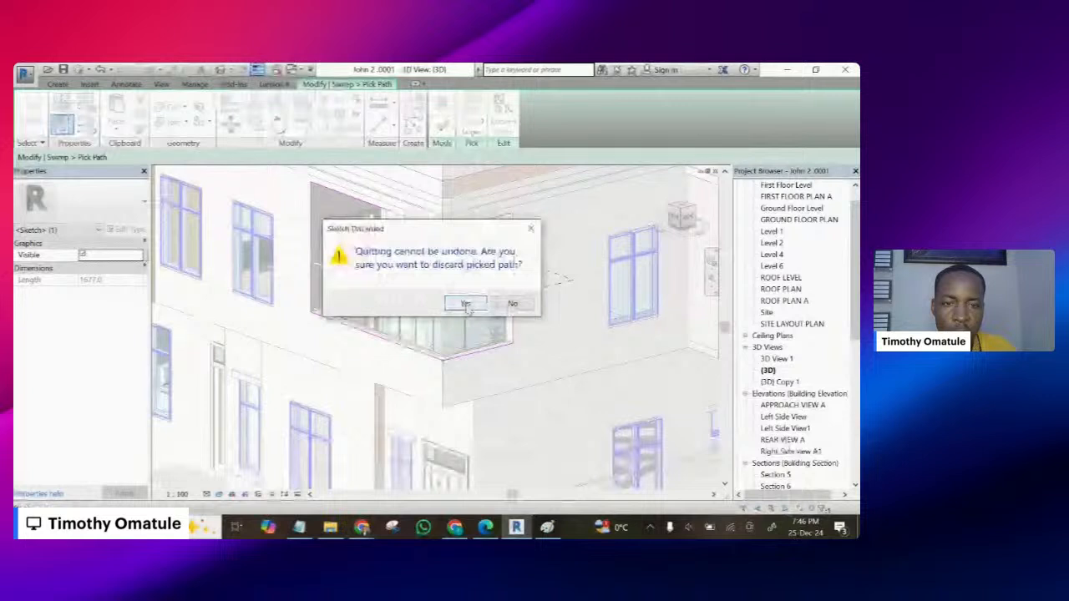
click(467, 306)
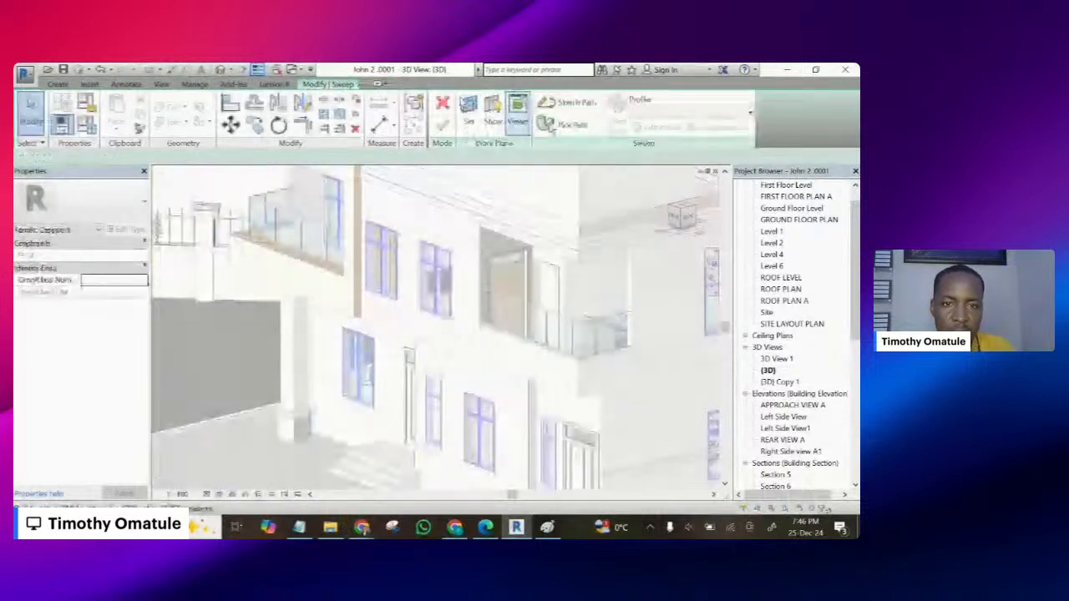
click(443, 103)
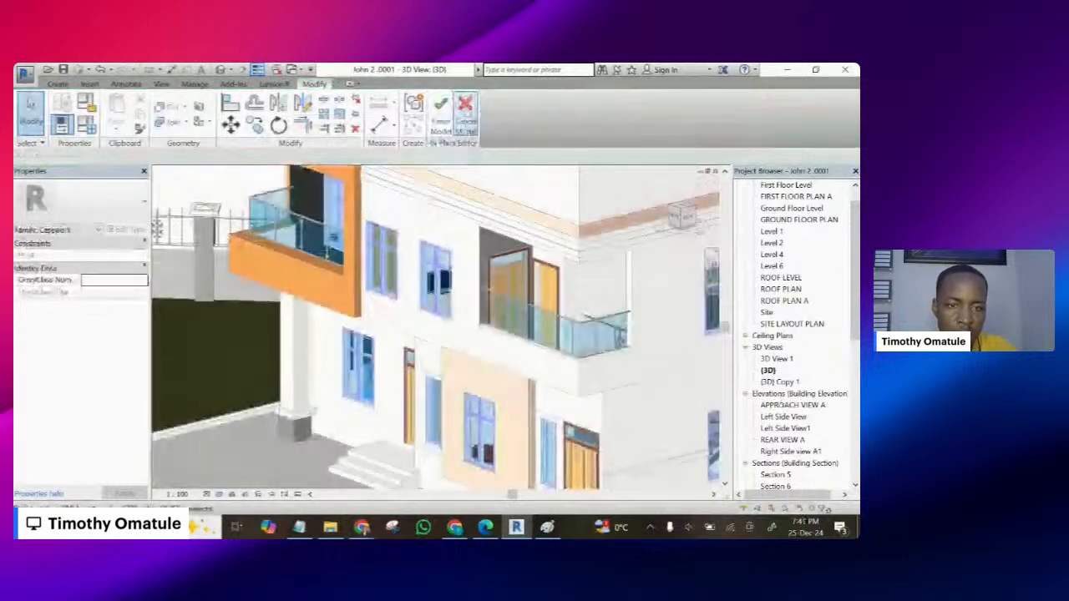
click(465, 108)
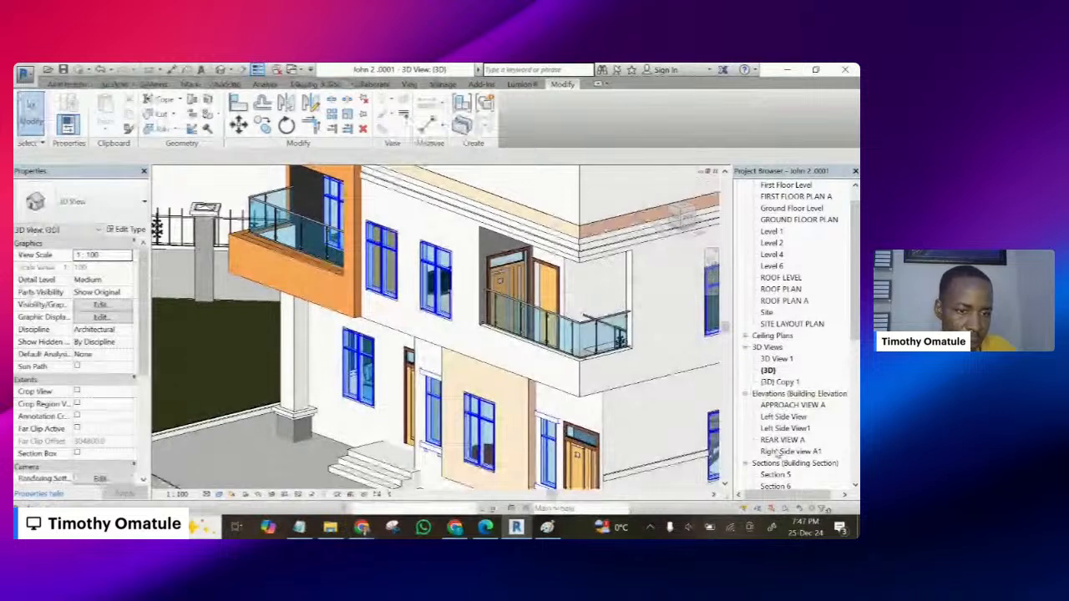
- Open the Right Side view A1 elevation and start editing the profile of the first-floor side wall with the balcony opening
click(780, 452)
double_click(780, 451)
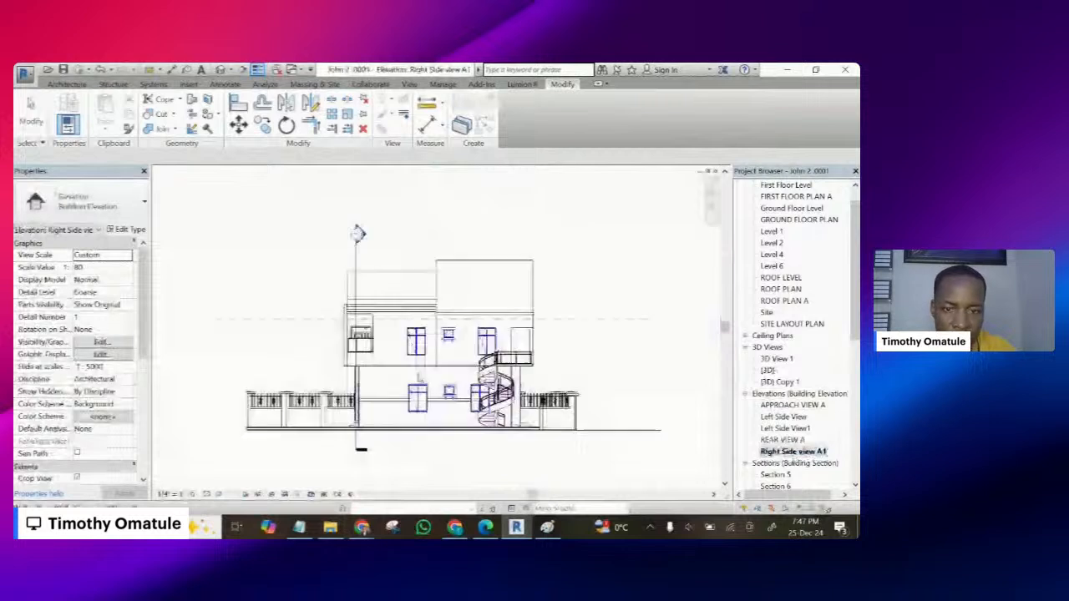
scroll(358, 357, up, 4)
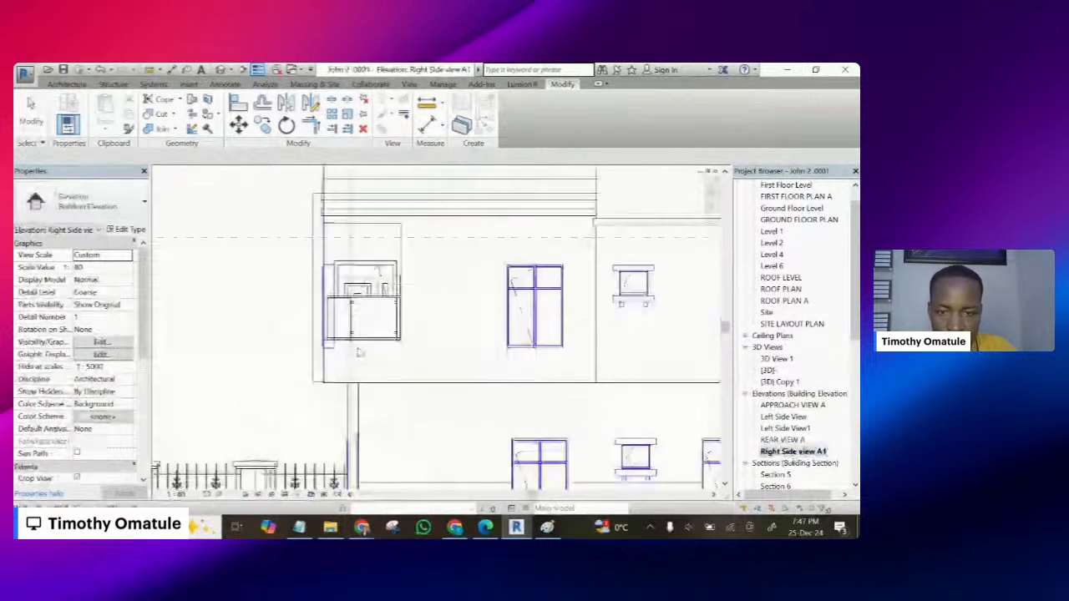
scroll(359, 350, up, 4)
click(431, 331)
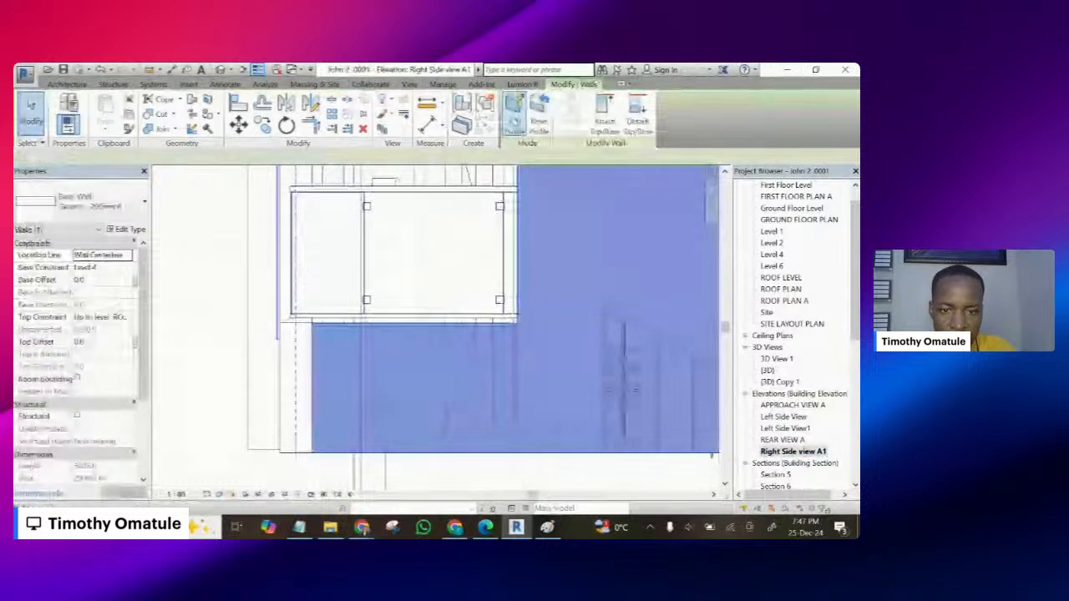
click(513, 107)
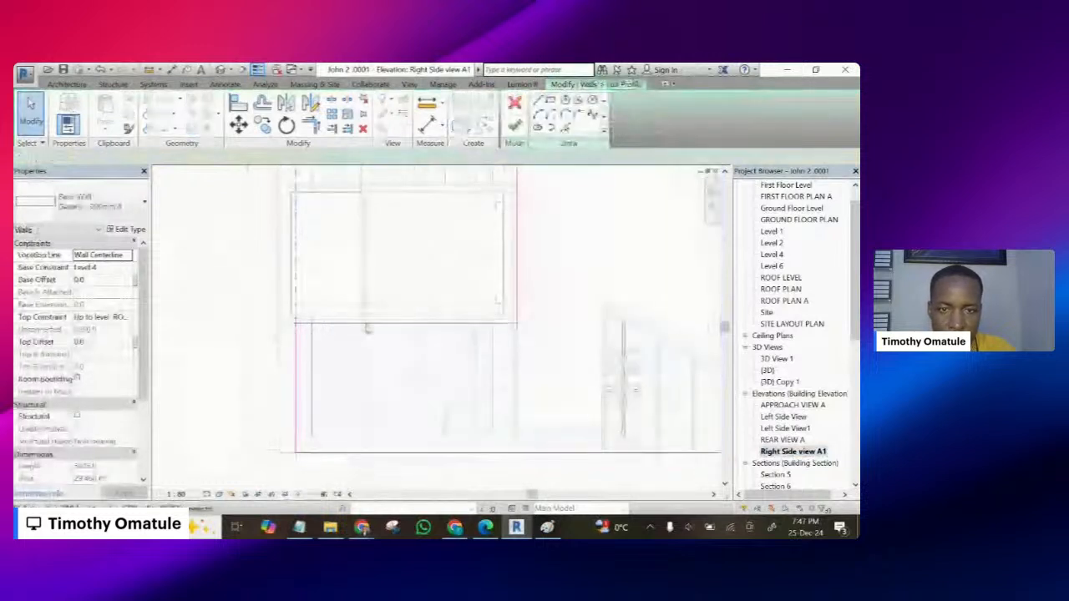
scroll(367, 328, up, 2)
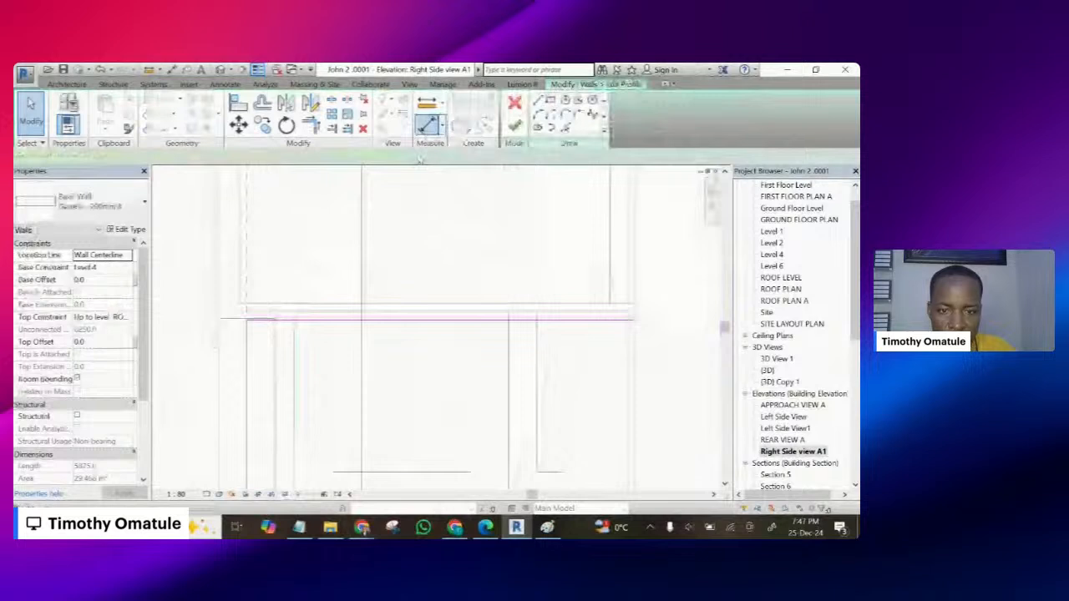
- Dimension the height between the lower edge of the side wall's balcony opening and the wall's base
click(427, 124)
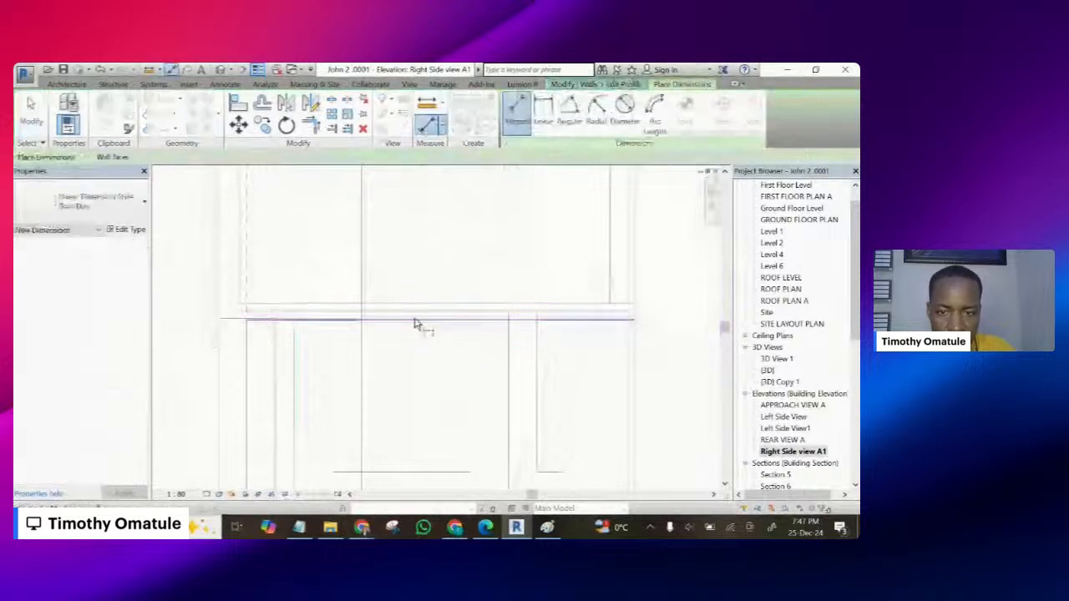
click(415, 320)
scroll(416, 334, down, 4)
scroll(420, 371, up, 2)
click(422, 352)
scroll(422, 353, up, 2)
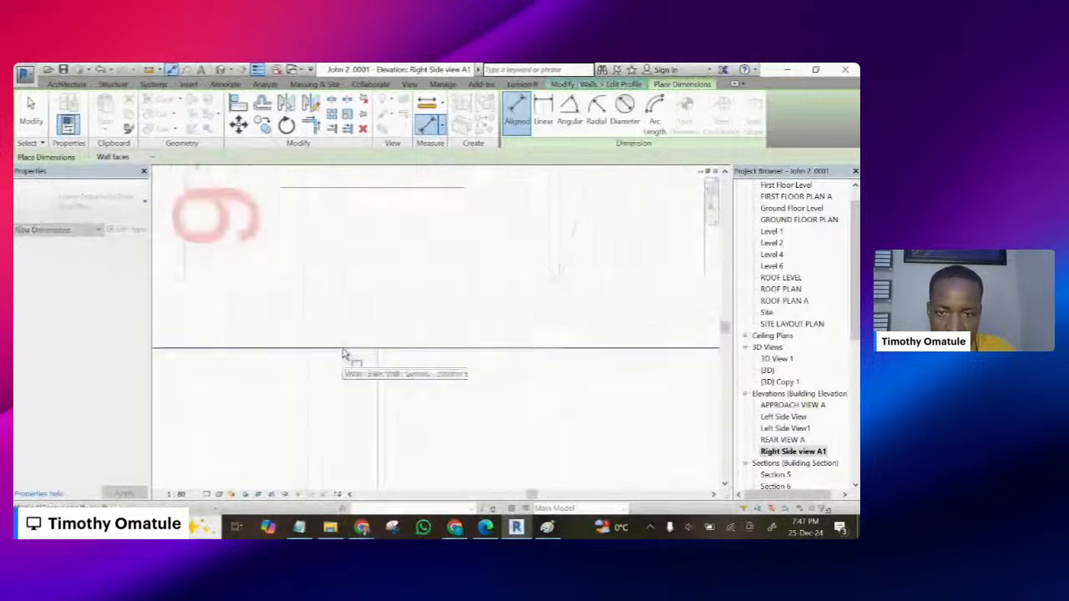
scroll(400, 369, down, 3)
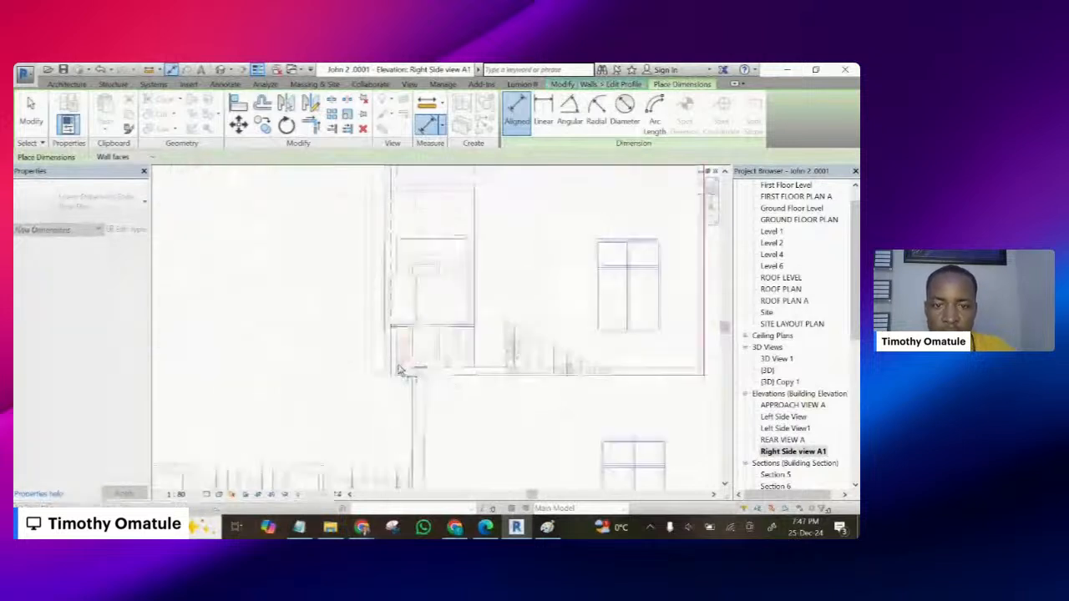
scroll(400, 370, up, 3)
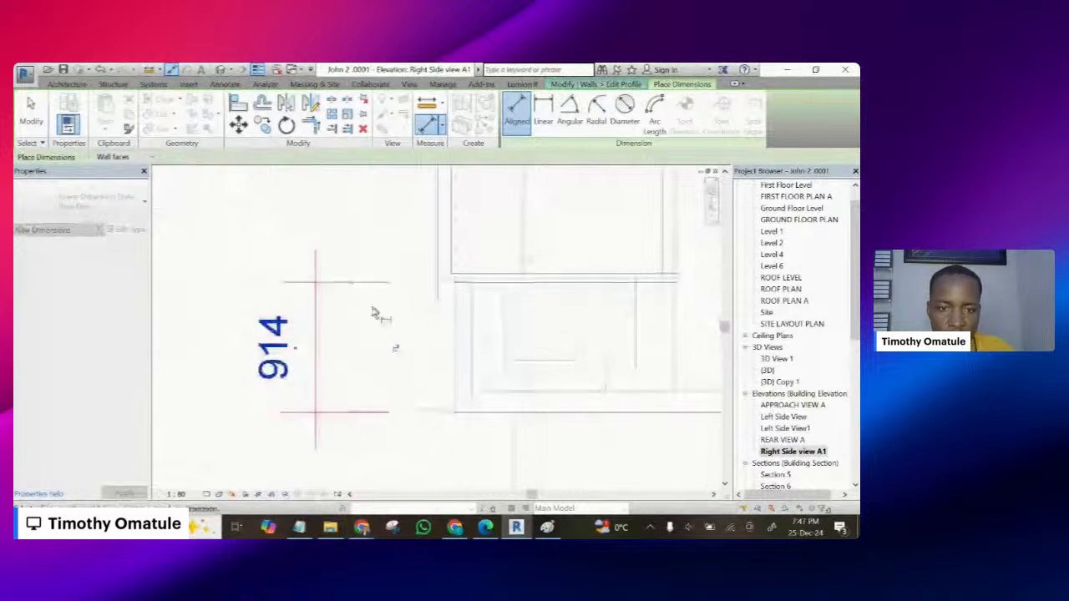
scroll(418, 292, up, 3)
scroll(413, 288, up, 4)
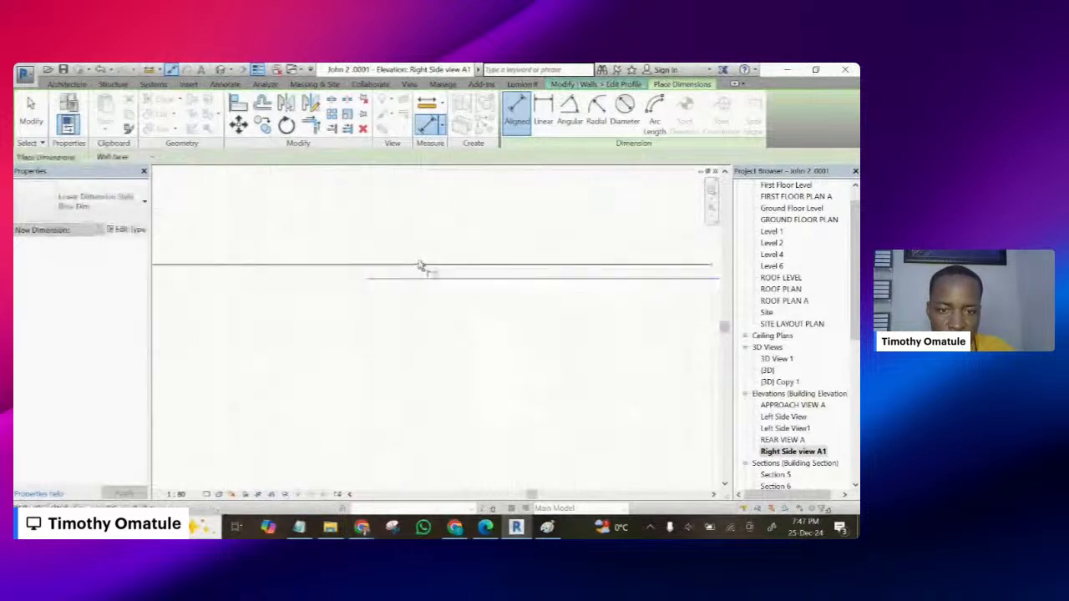
scroll(421, 283, down, 4)
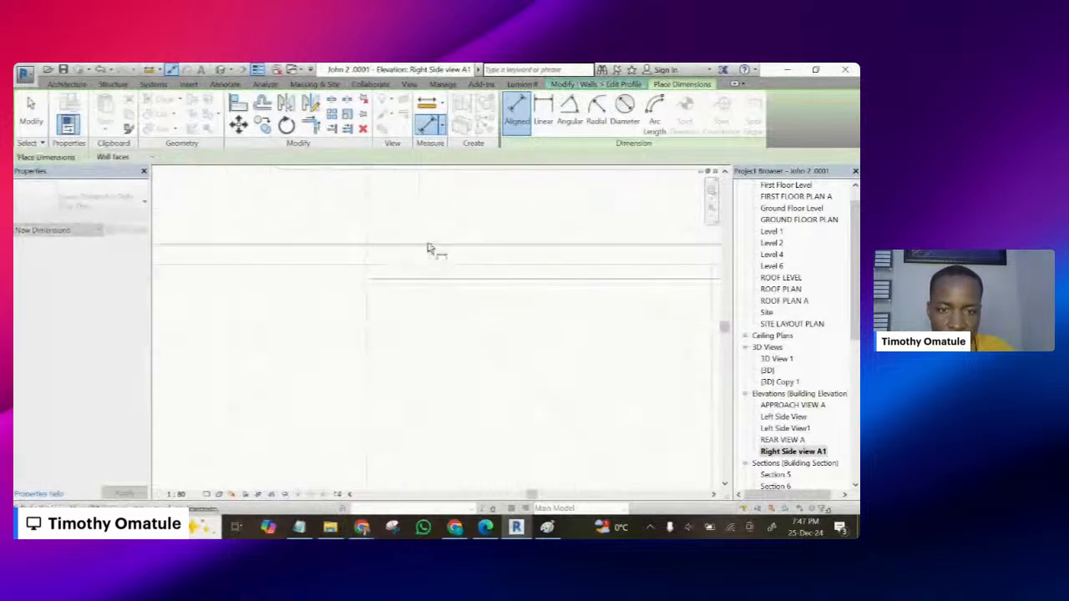
key(Escape)
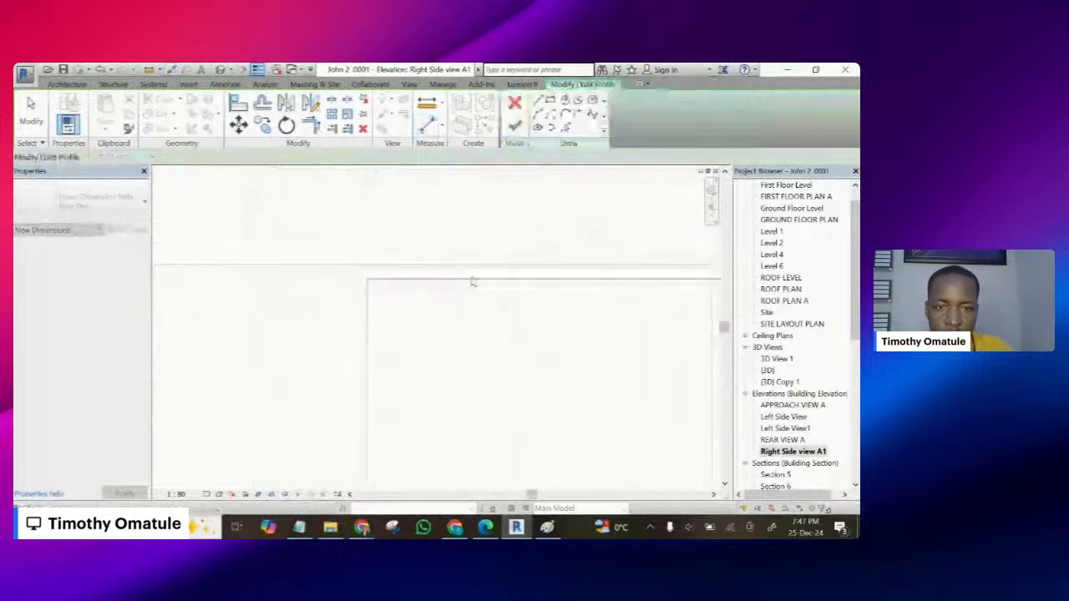
- Delete the parapet height dimension and quit the side wall's profile sketch, discarding its edits
scroll(473, 281, down, 5)
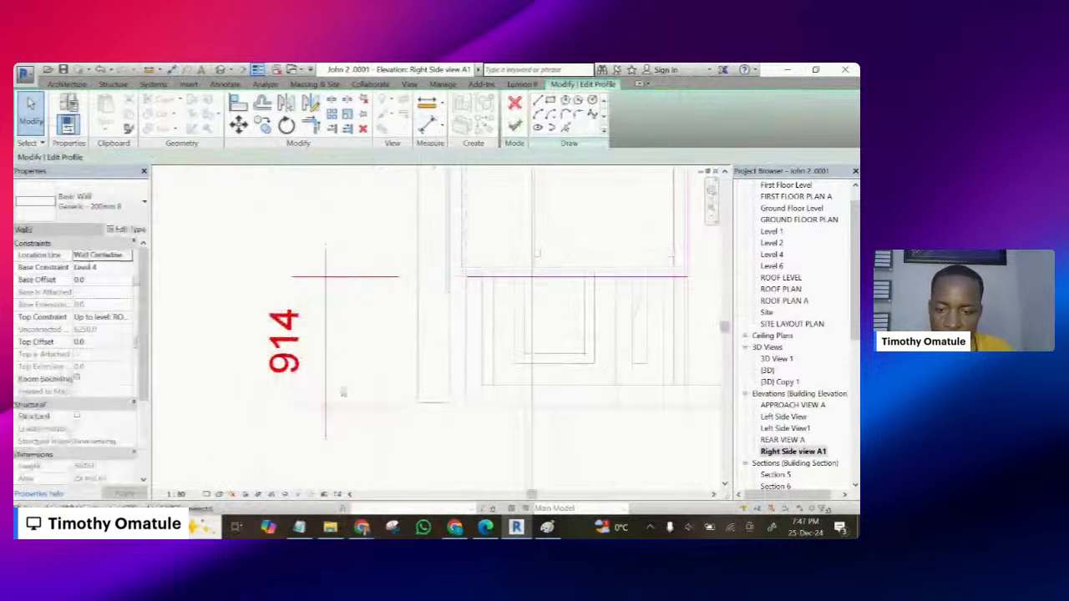
click(327, 345)
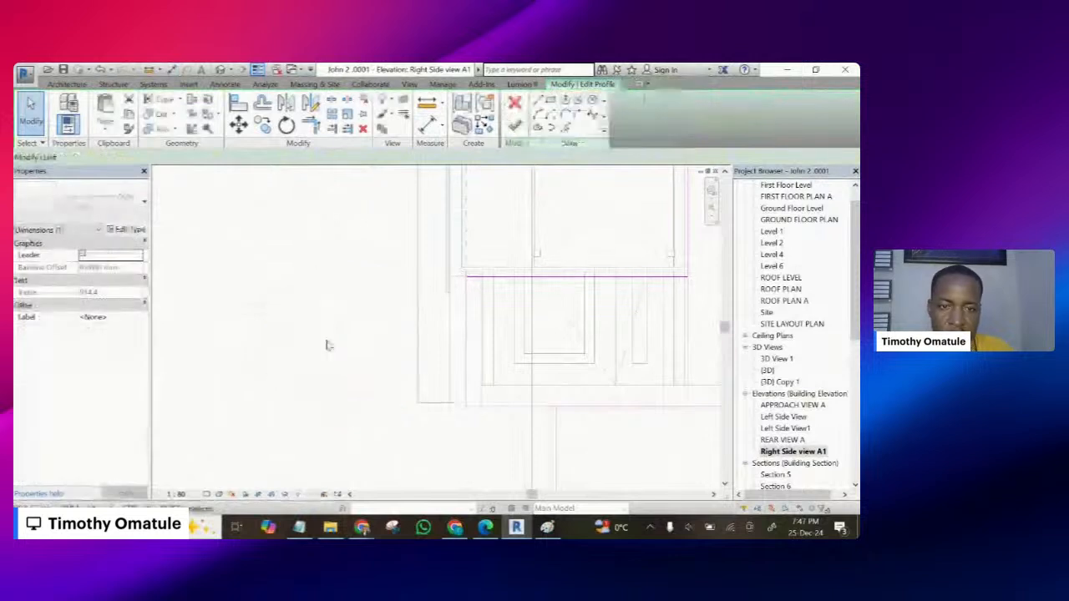
click(328, 345)
click(514, 102)
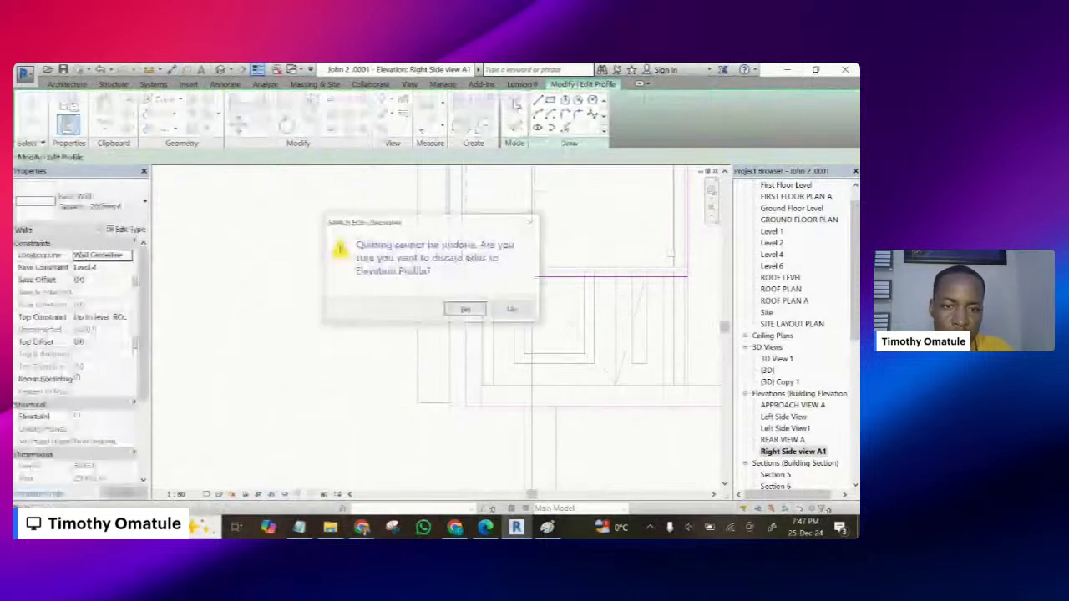
click(471, 311)
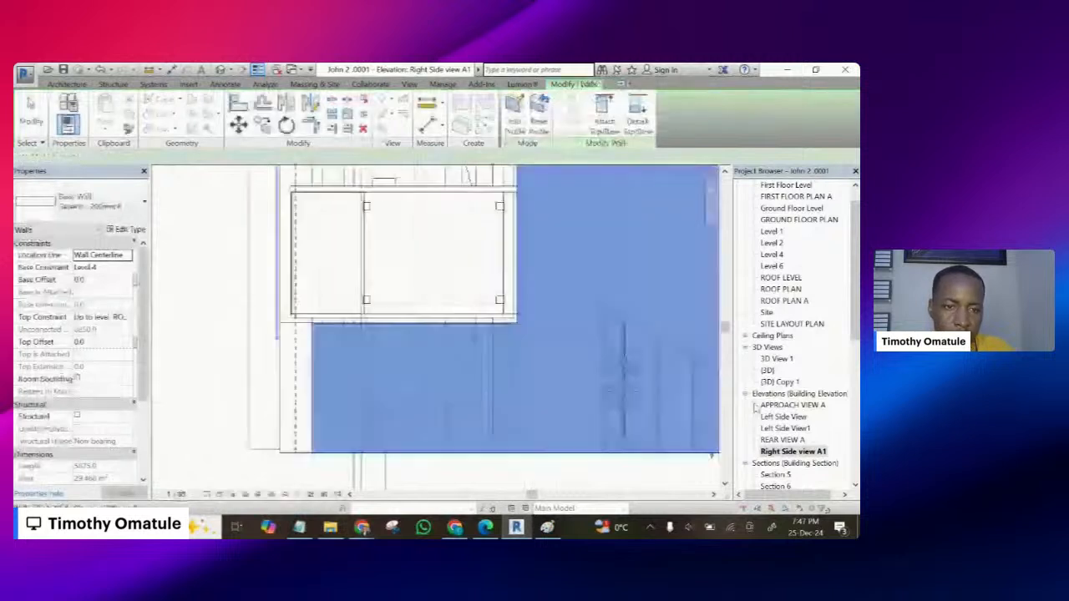
- Open the APPROACH VIEW A elevation and start editing the profile of the first-floor front wall with the corner balcony opening
double_click(791, 405)
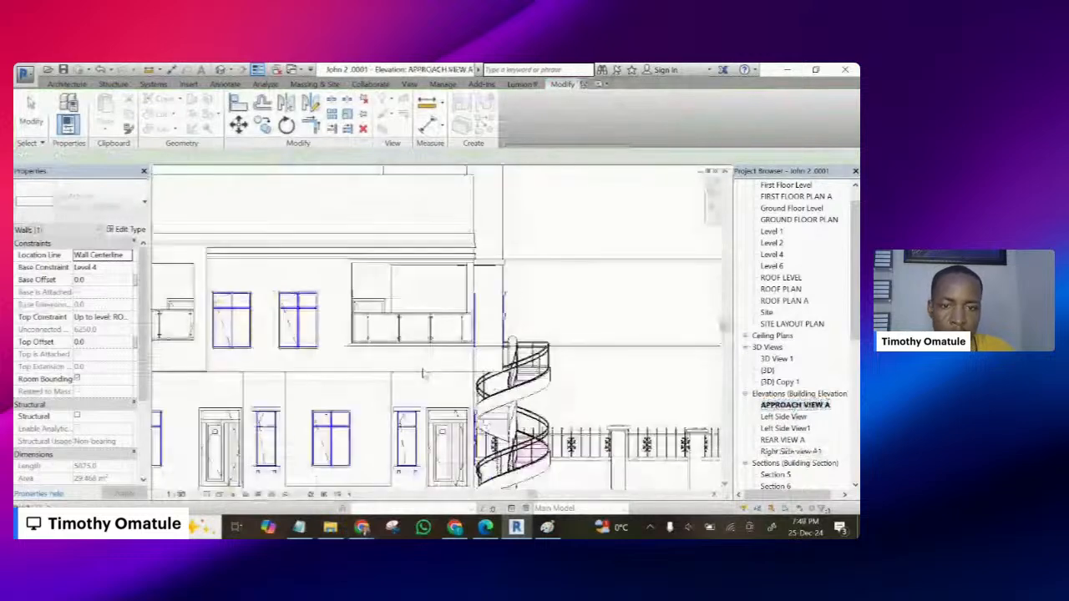
scroll(399, 357, up, 1)
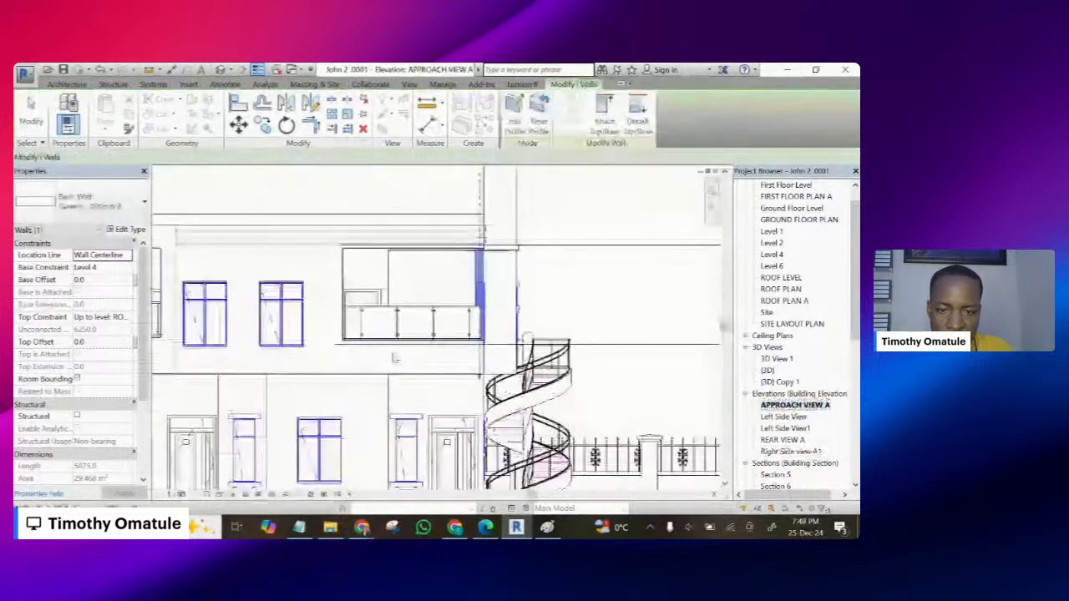
click(395, 359)
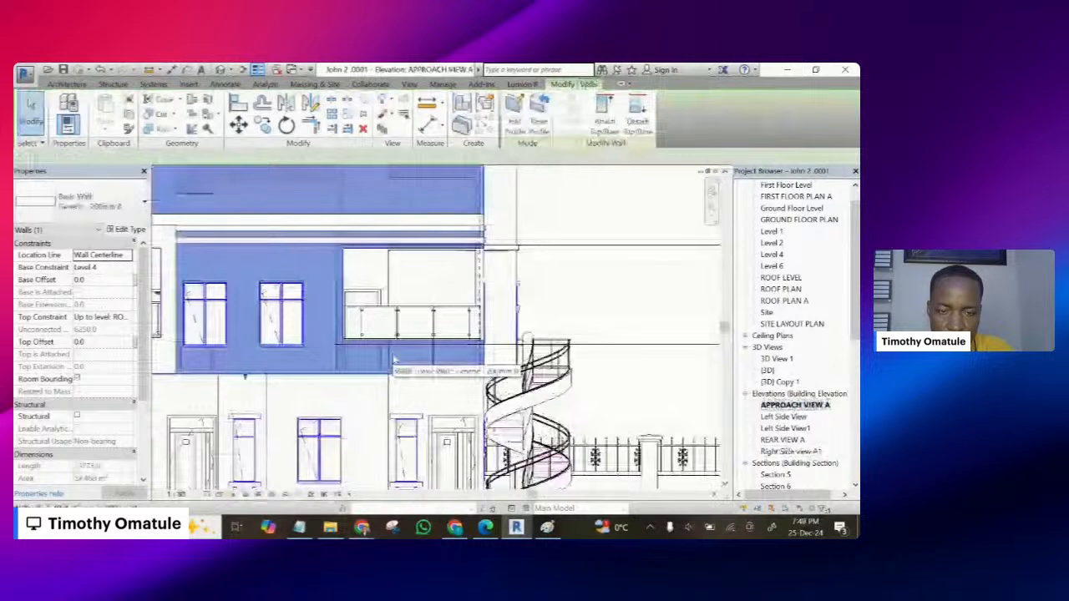
click(514, 125)
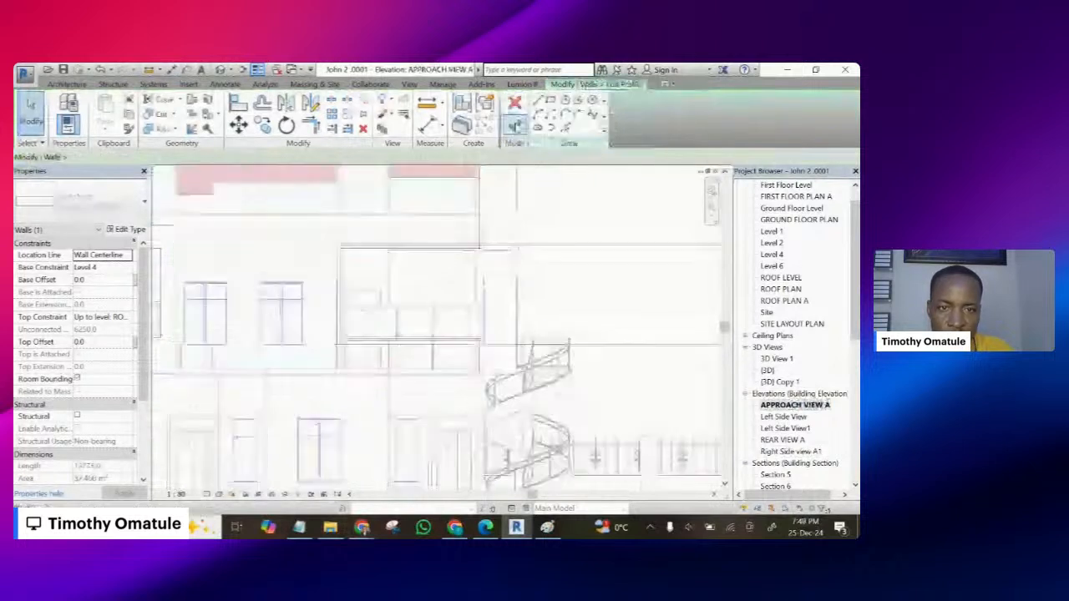
scroll(475, 284, up, 2)
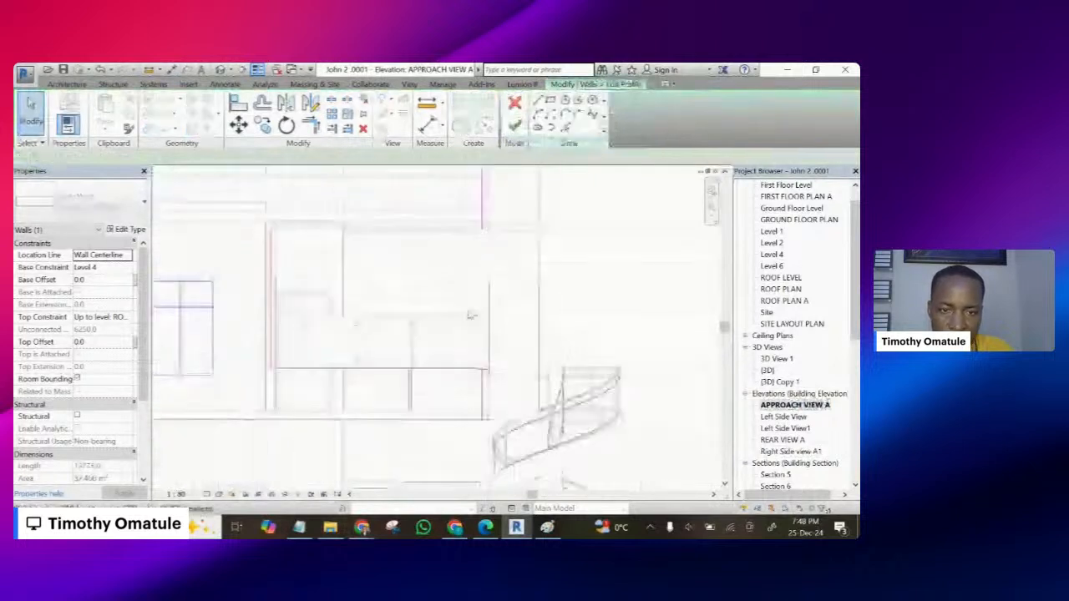
scroll(471, 314, up, 3)
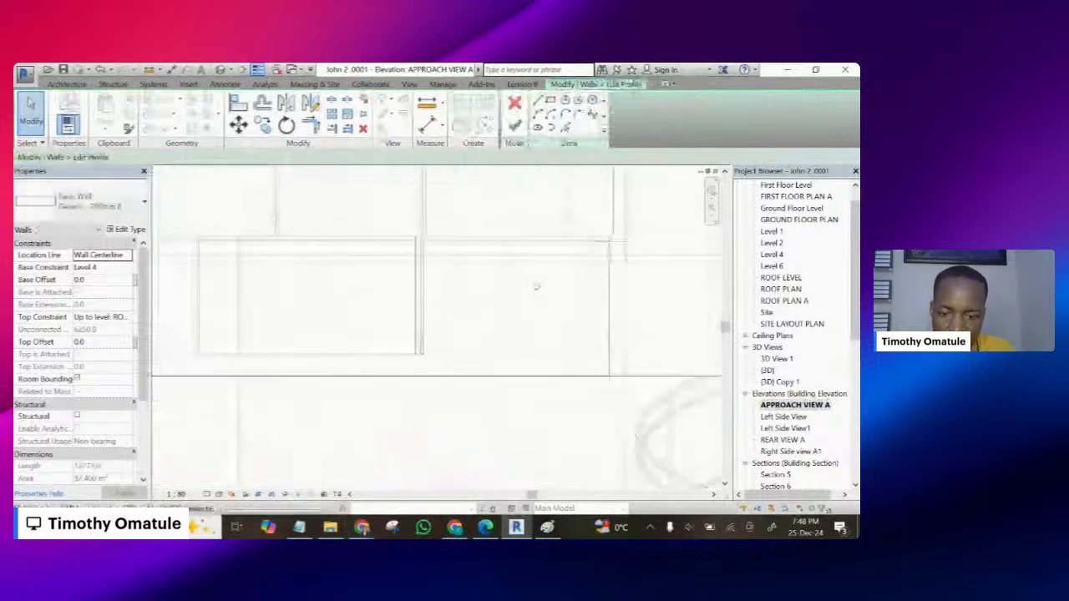
scroll(527, 258, up, 1)
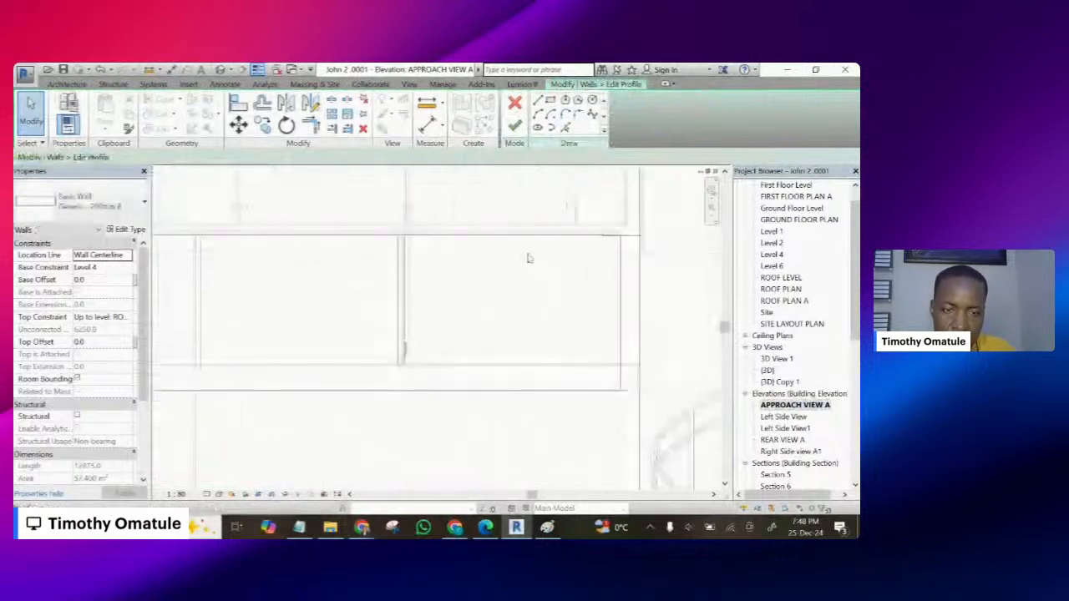
- Dimension the height from the front wall's base to the balcony opening's lower edge, set it to 914 mm and finish the profile
key(d)
key(i)
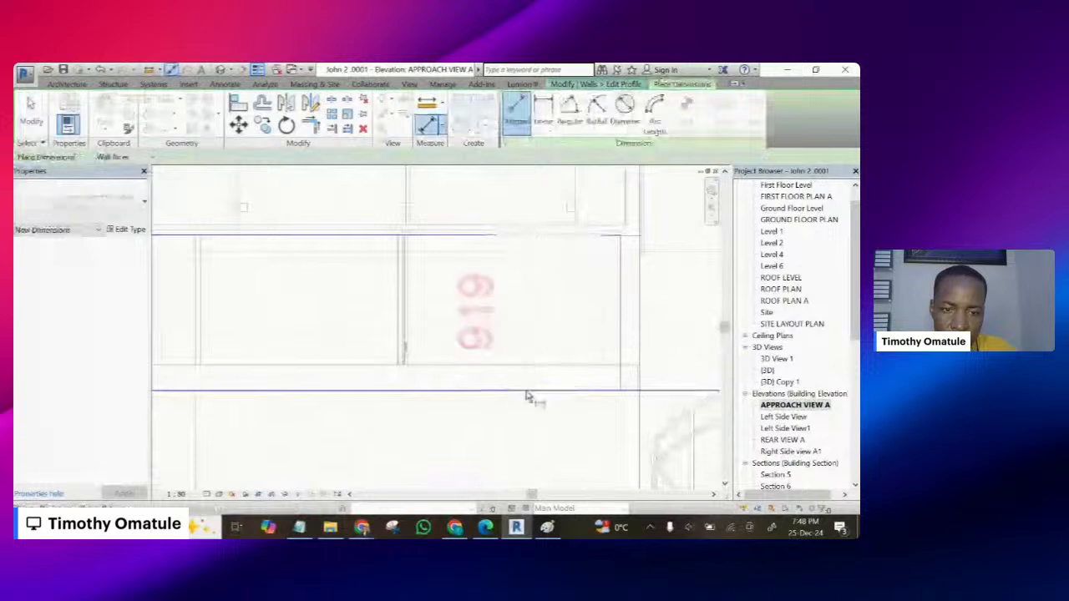
scroll(522, 372, down, 2)
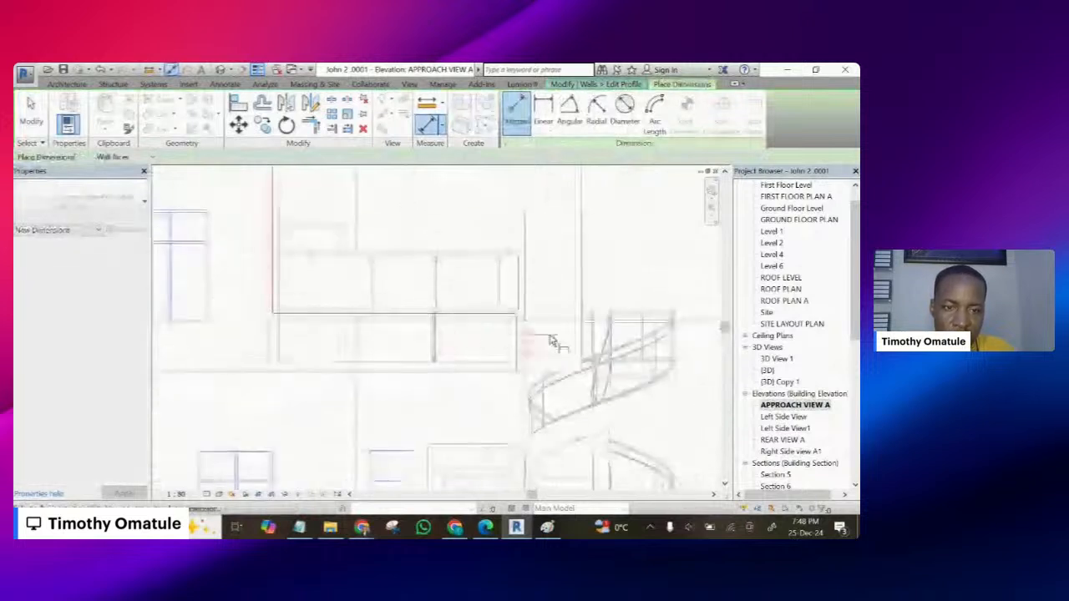
scroll(554, 339, up, 2)
key(Escape)
key(Escape)
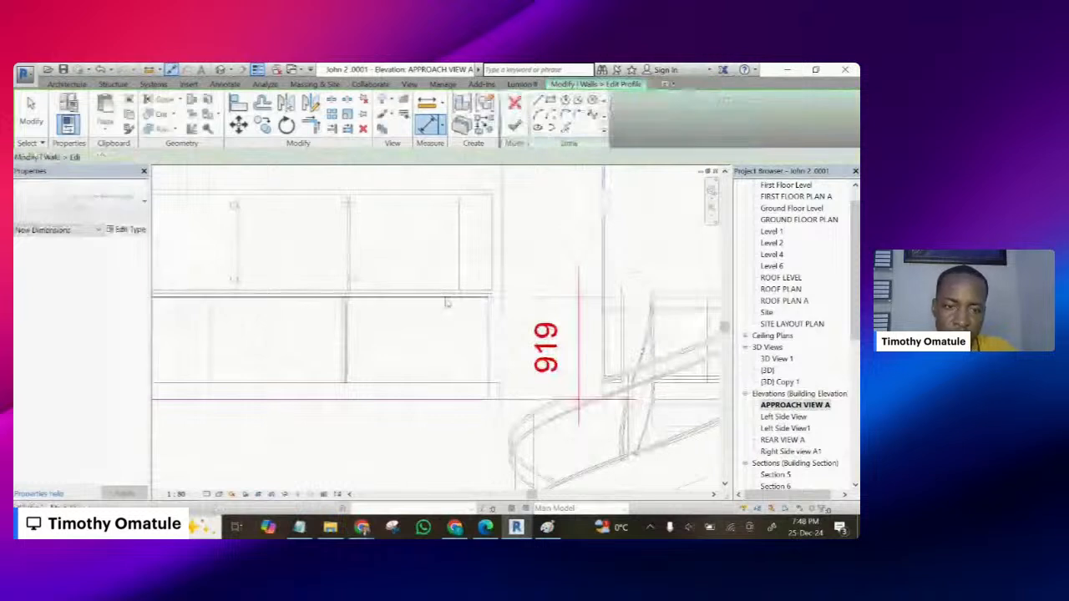
click(558, 348)
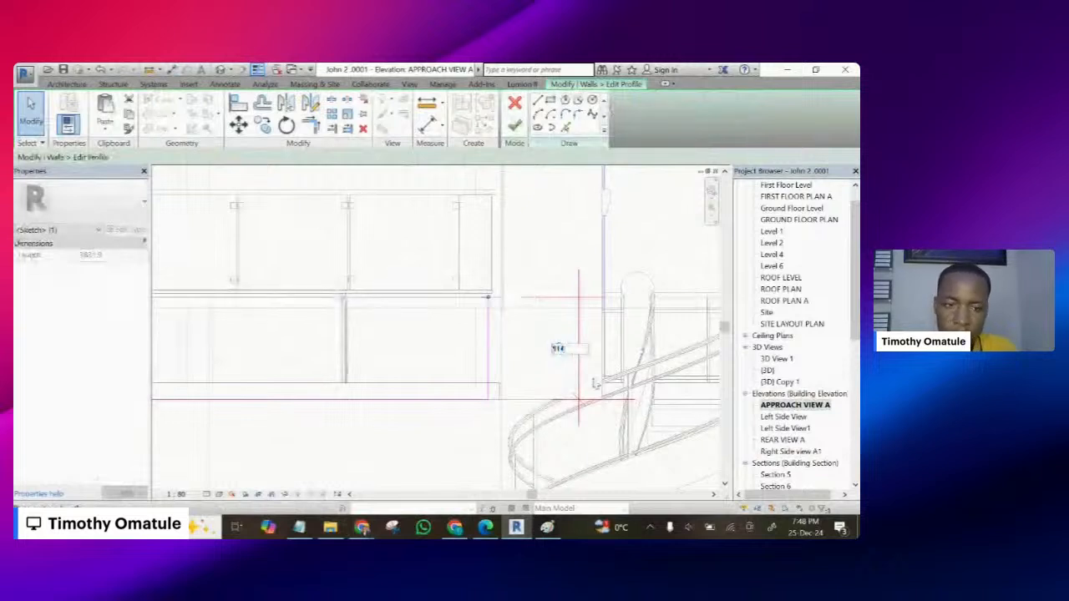
click(515, 126)
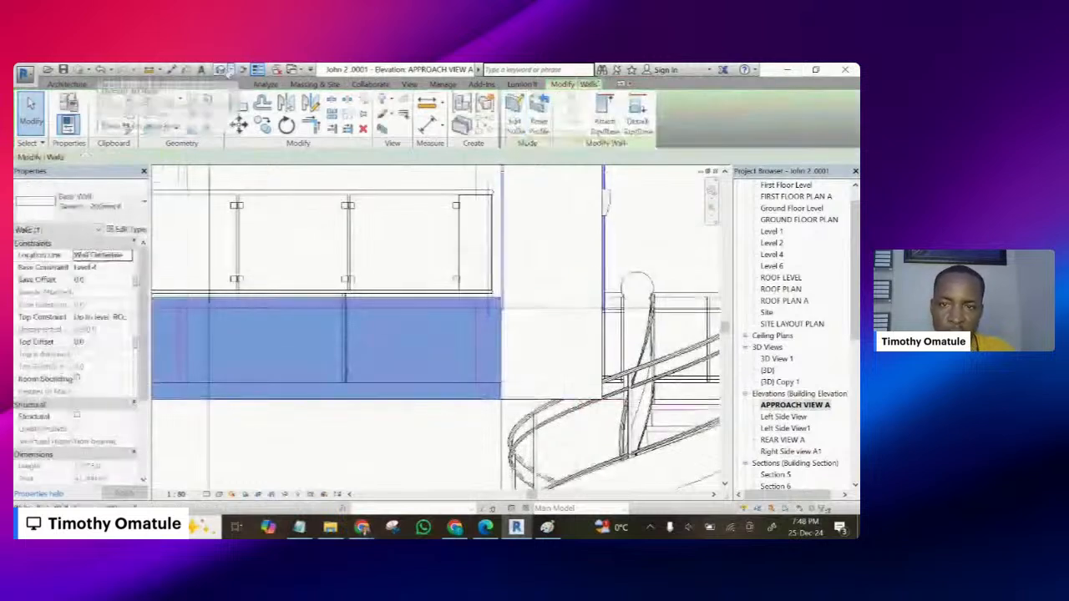
- Open the default 3D view and examine the balcony opening's lower corner where the front and side parapets meet
click(224, 70)
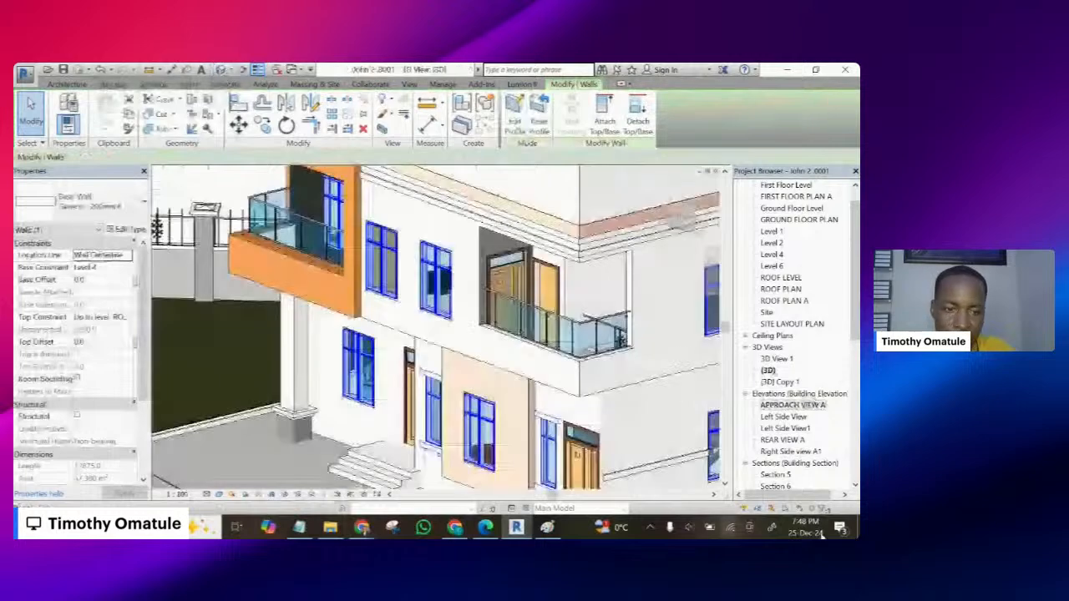
scroll(554, 362, up, 5)
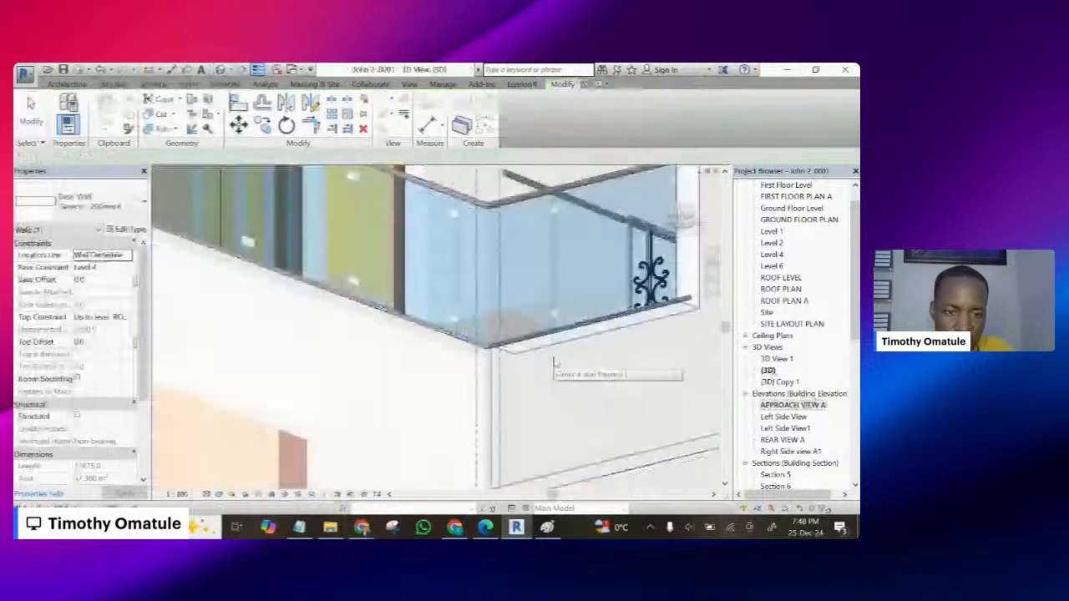
scroll(553, 362, up, 5)
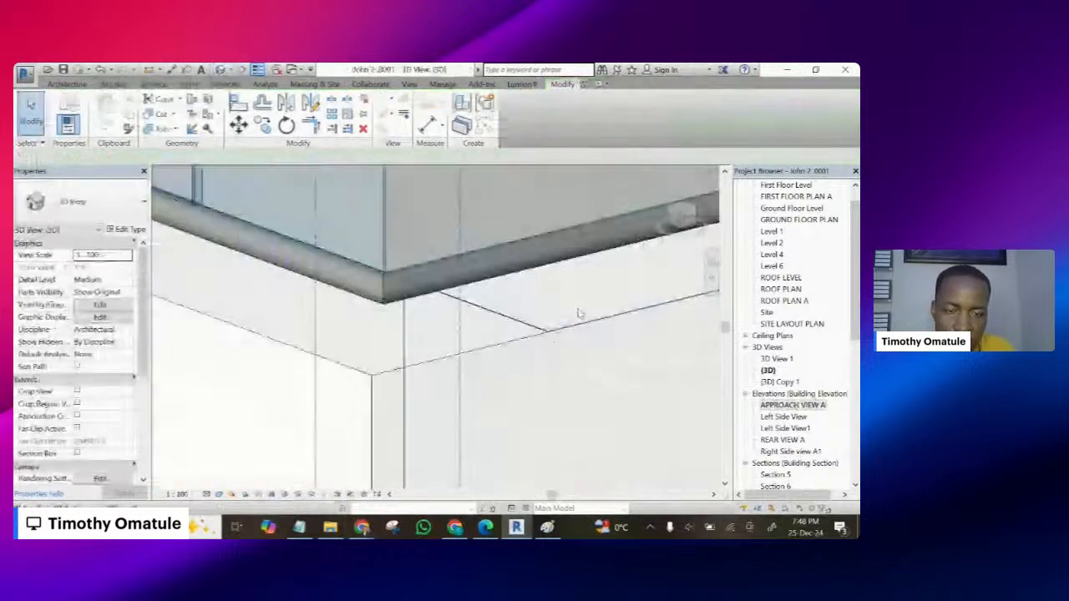
scroll(579, 328, down, 1)
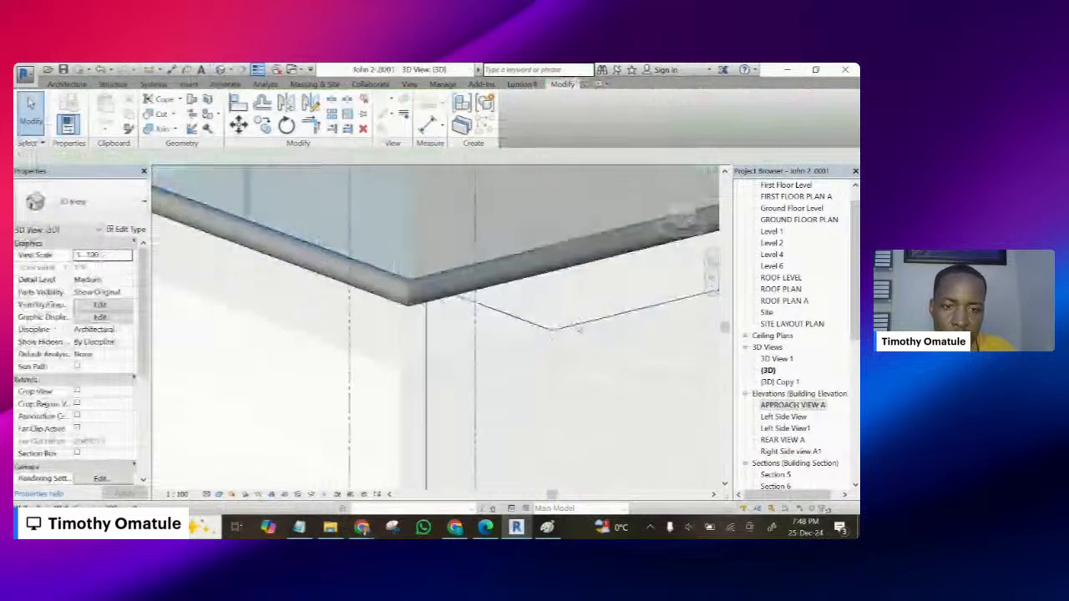
shift+middle_drag(579, 328, 449, 396)
scroll(449, 395, down, 4)
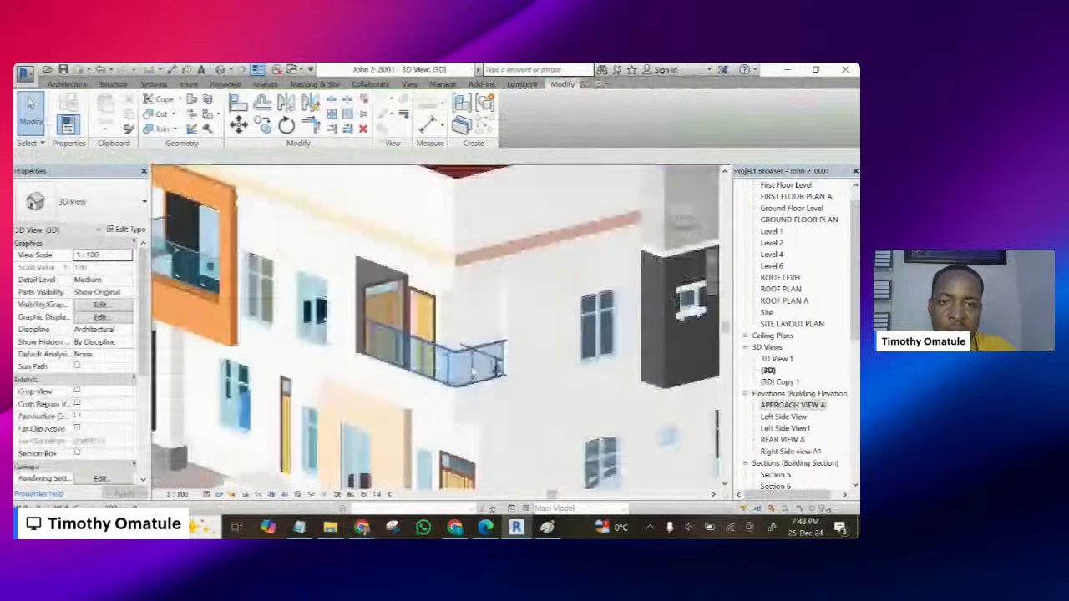
- Examine the balcony opening's upper corner from below and above, checking how the front and side wall edges align
shift+middle_drag(504, 351, 481, 288)
scroll(482, 288, up, 4)
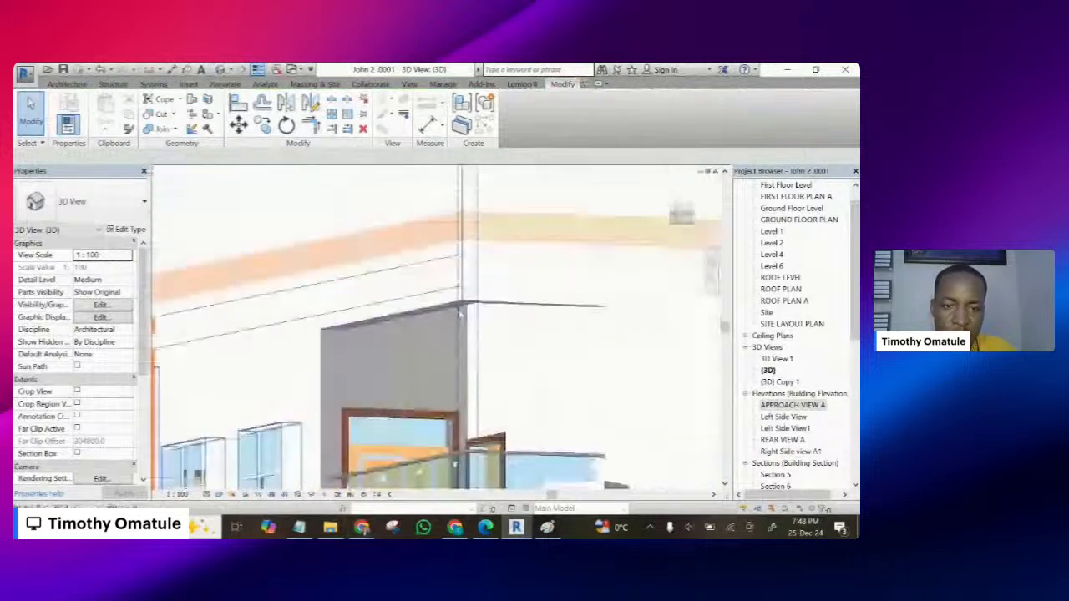
scroll(460, 312, up, 3)
scroll(518, 316, up, 4)
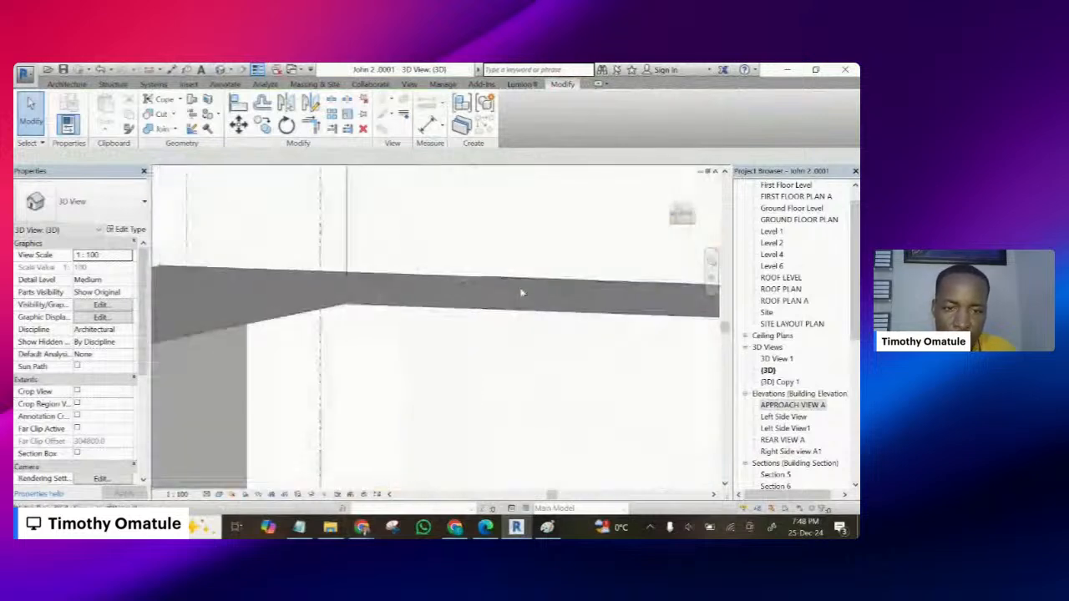
scroll(521, 292, down, 3)
scroll(520, 292, down, 4)
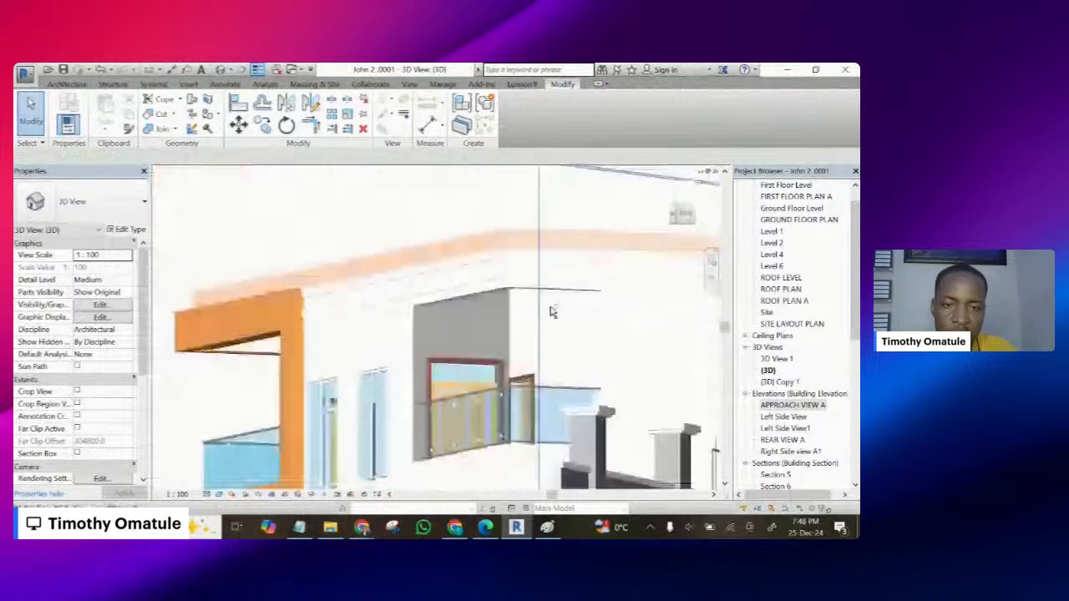
shift+middle_drag(551, 312, 500, 338)
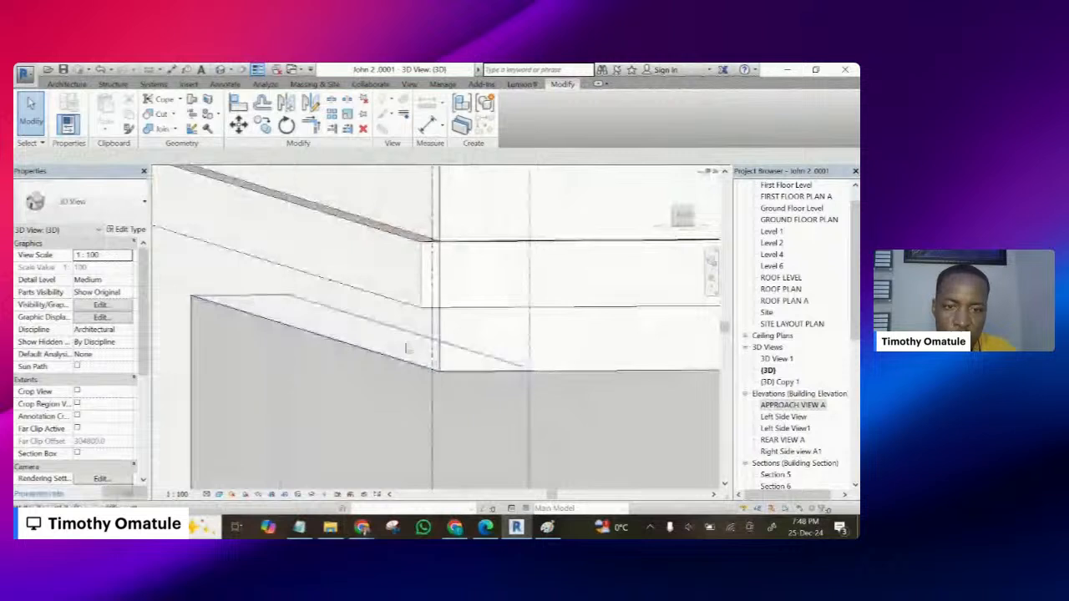
shift+middle_drag(407, 349, 457, 309)
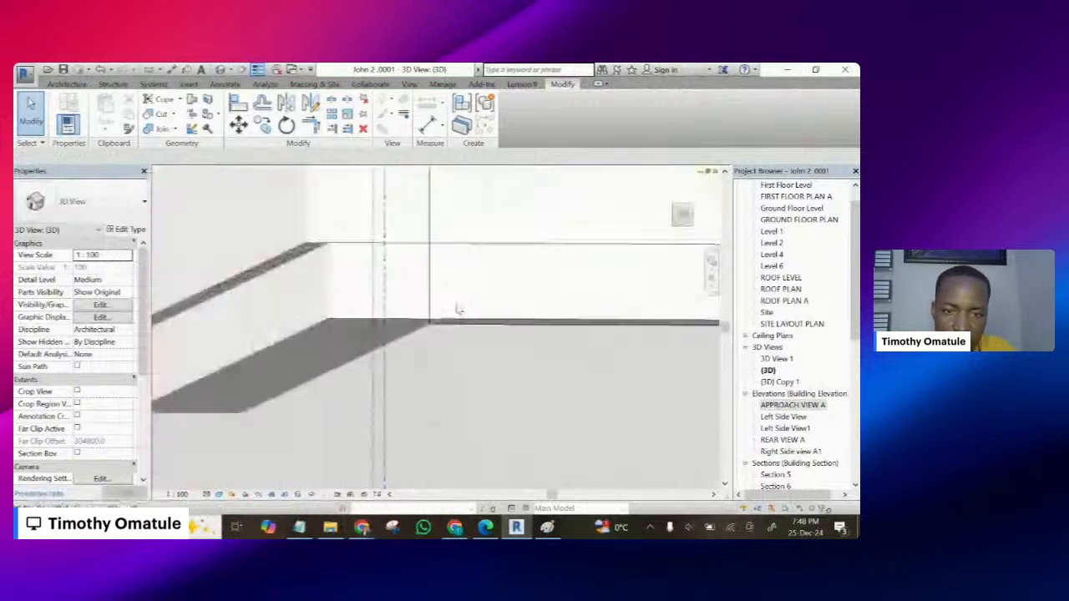
scroll(457, 309, up, 3)
scroll(414, 326, down, 8)
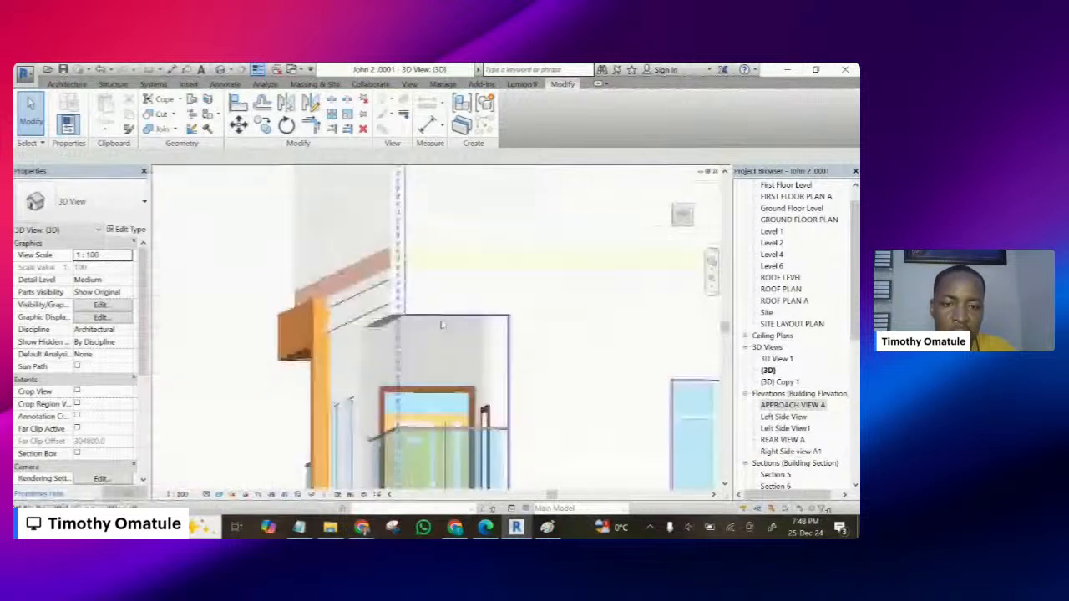
scroll(442, 324, down, 4)
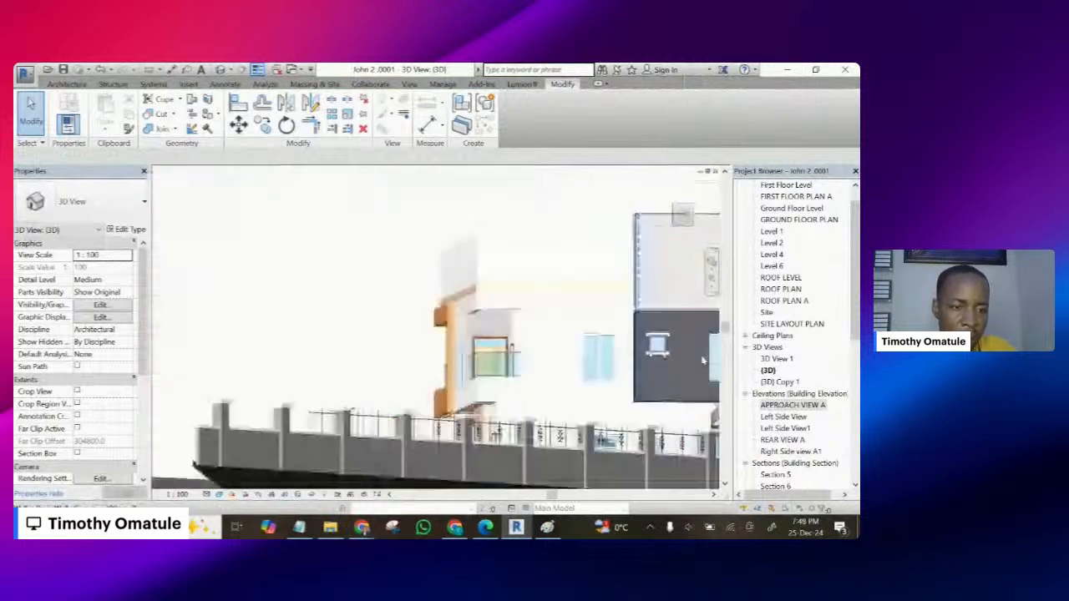
- Return to the Right Side view A1 elevation and start editing the profile of the first-floor side wall with the balcony opening
double_click(785, 451)
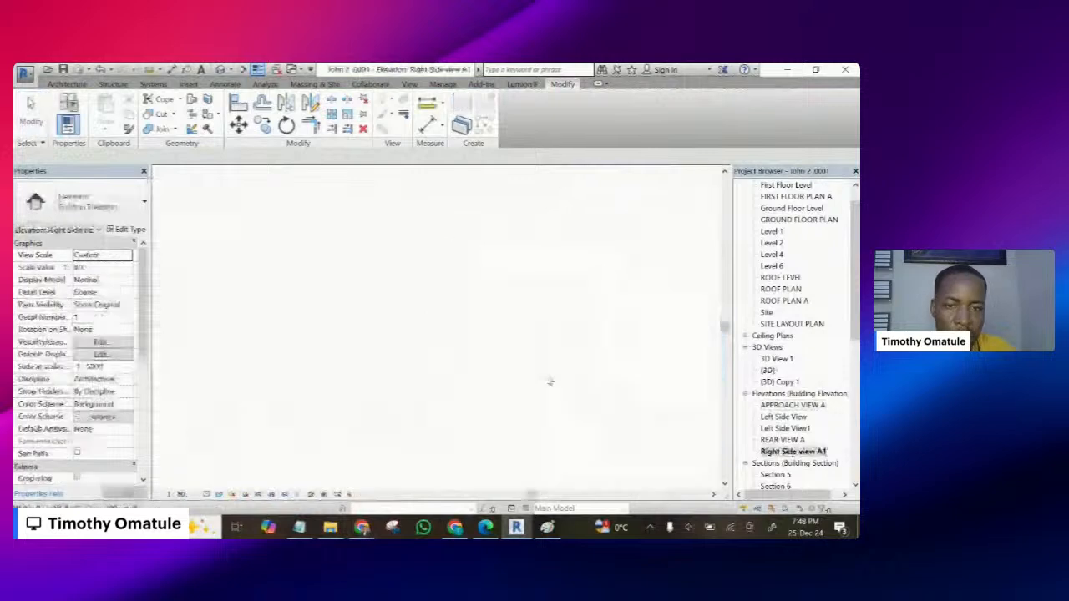
scroll(393, 317, down, 3)
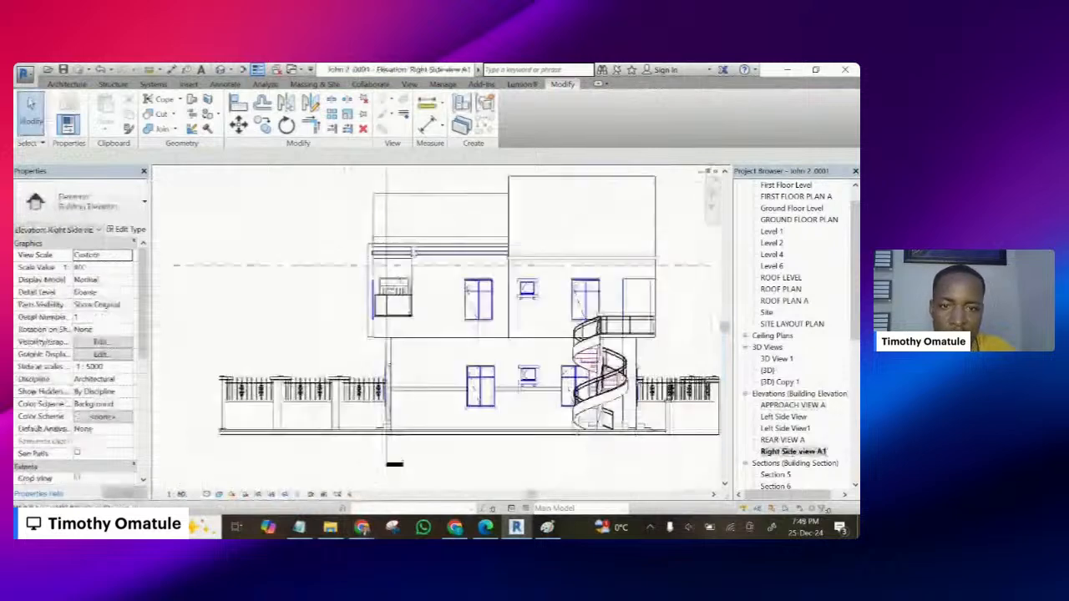
scroll(447, 327, up, 3)
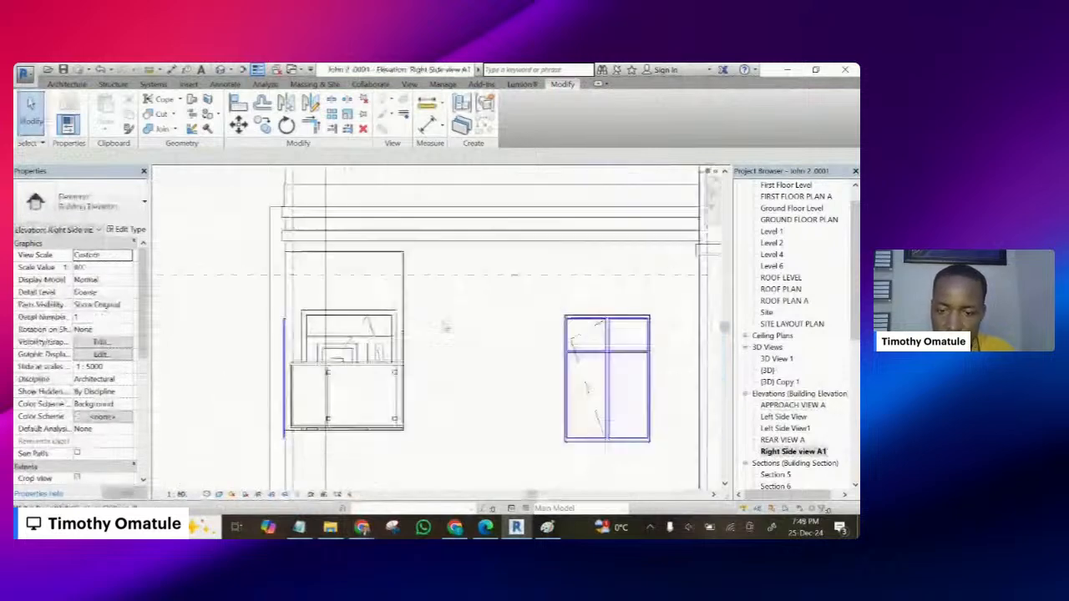
click(446, 327)
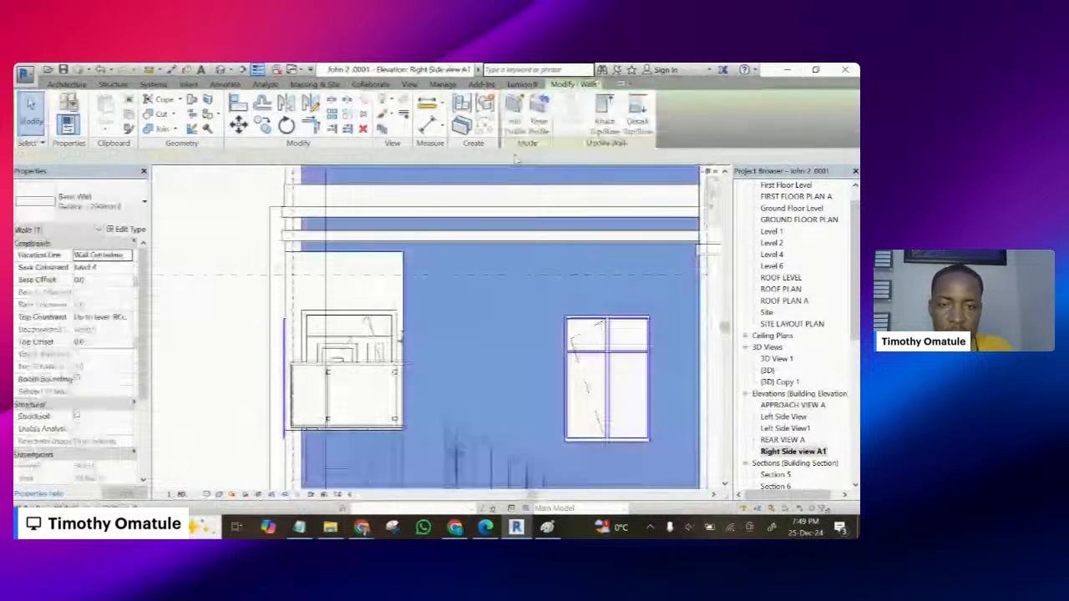
click(514, 118)
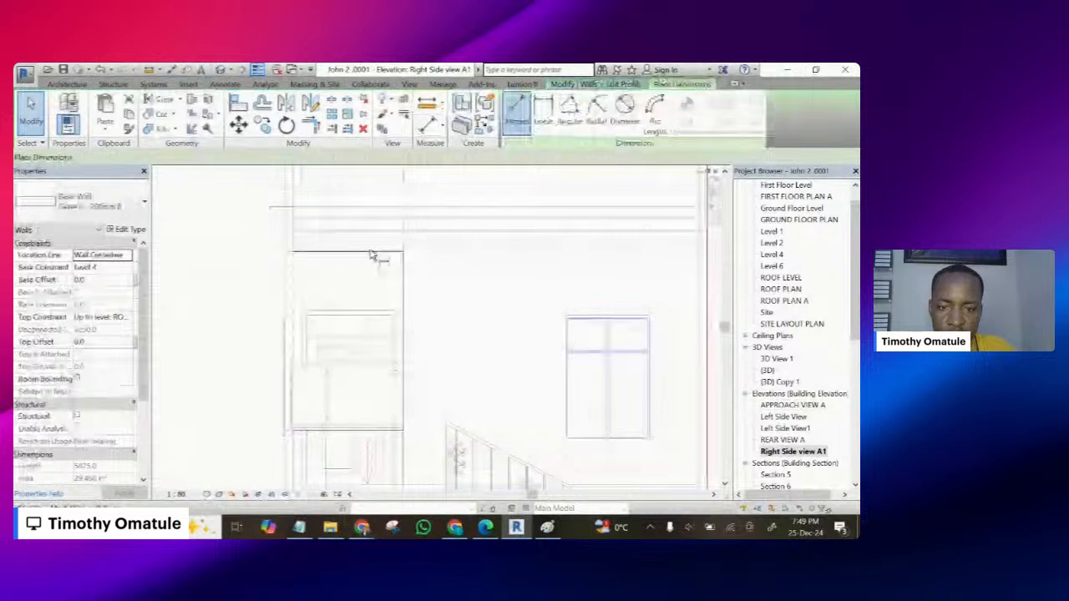
- Dimension the height between the upper and lower edges of the side wall's balcony opening
scroll(373, 430, up, 2)
scroll(372, 428, up, 2)
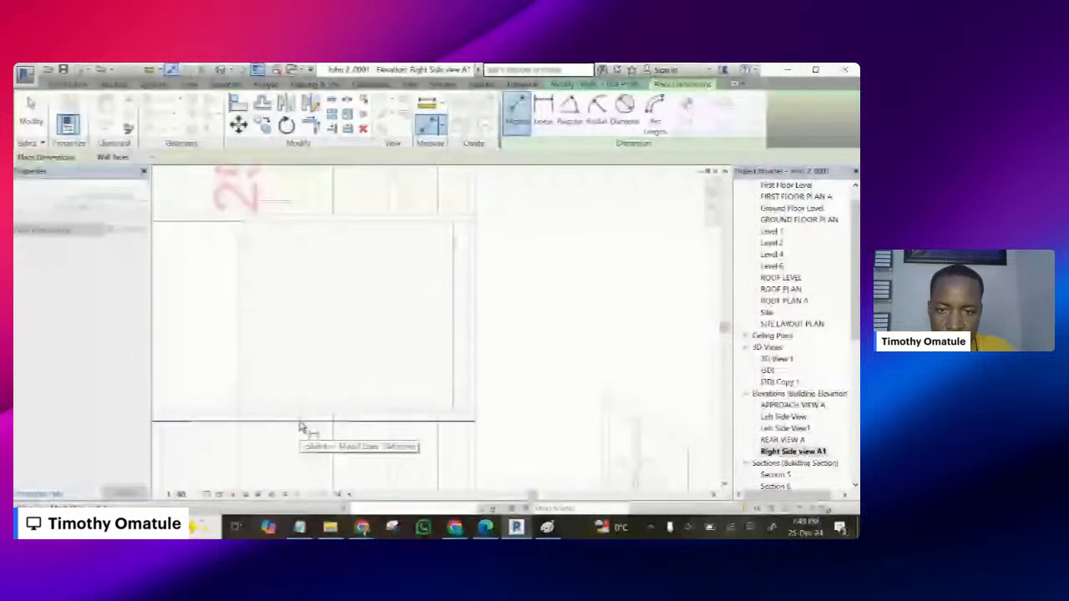
scroll(480, 332, down, 5)
click(484, 328)
scroll(484, 326, up, 1)
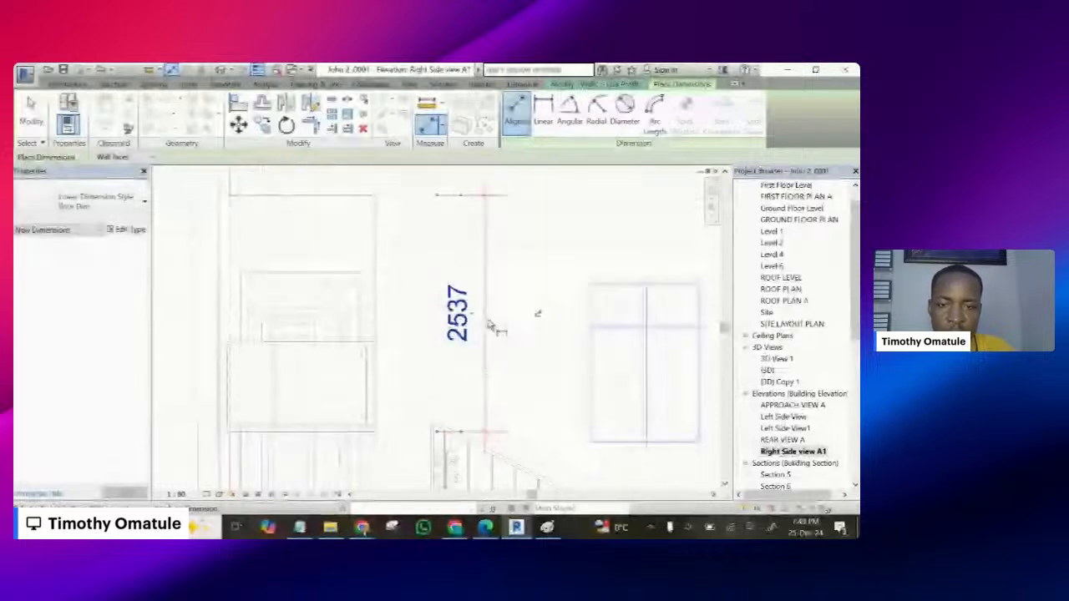
scroll(489, 327, down, 2)
scroll(411, 251, up, 1)
scroll(410, 249, up, 2)
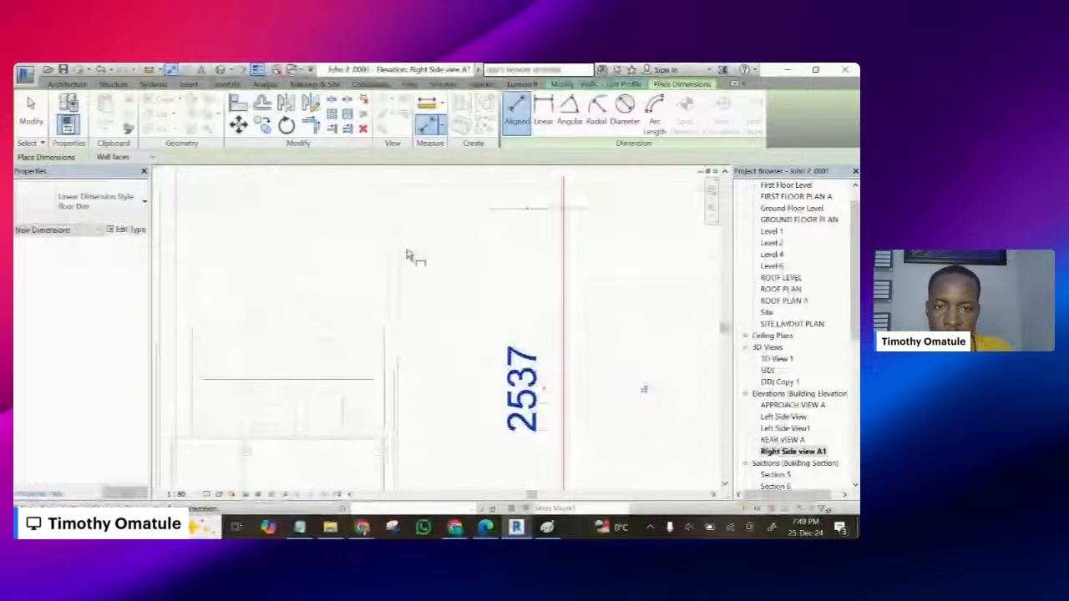
- Leave the dimension command and quit the side wall's profile sketch, discarding the edits
key(Escape)
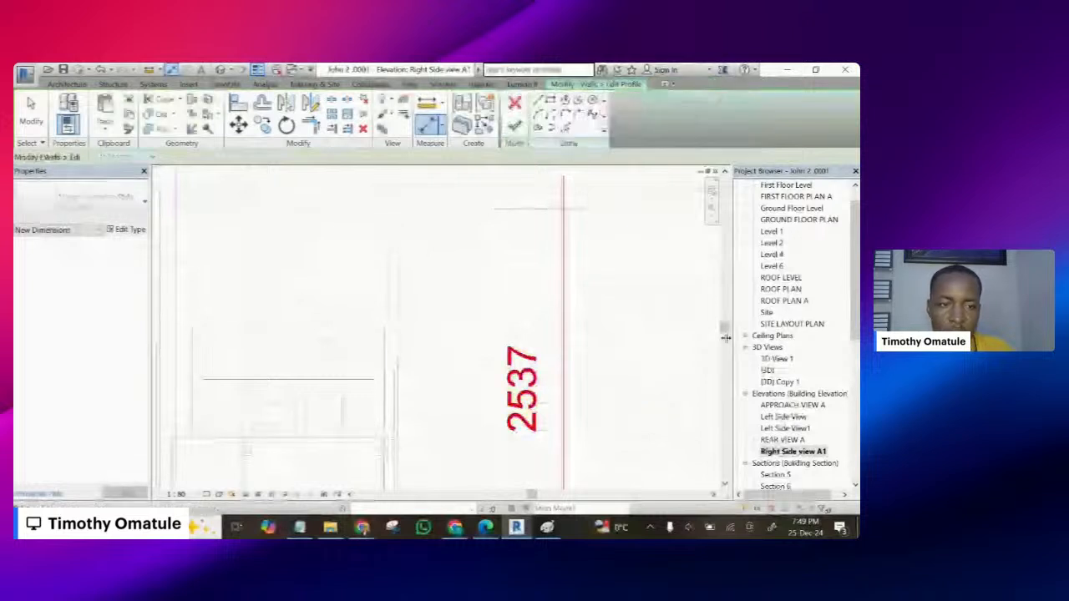
click(514, 107)
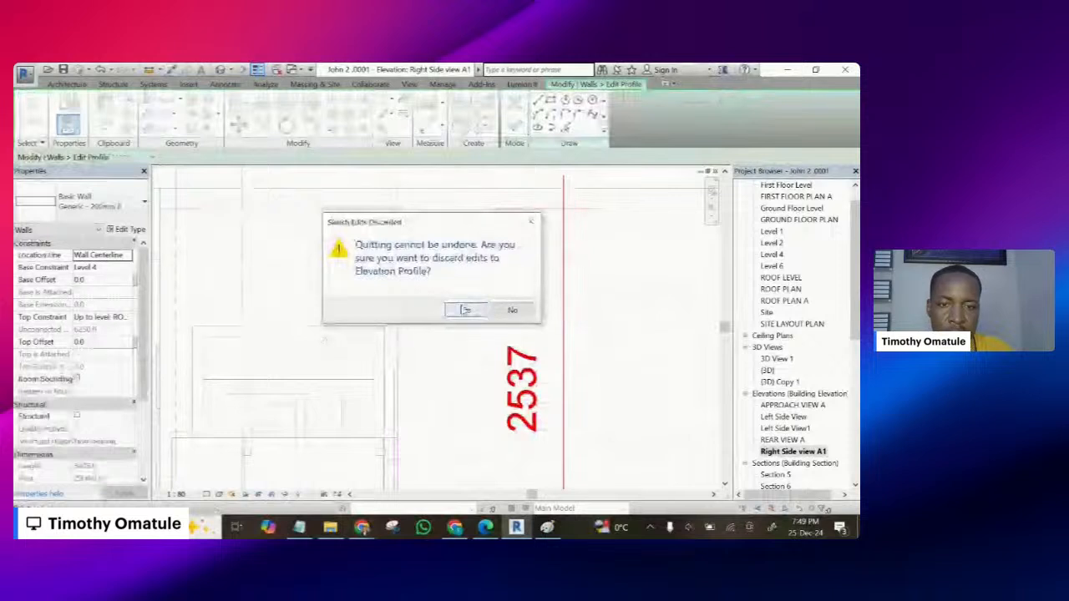
click(464, 310)
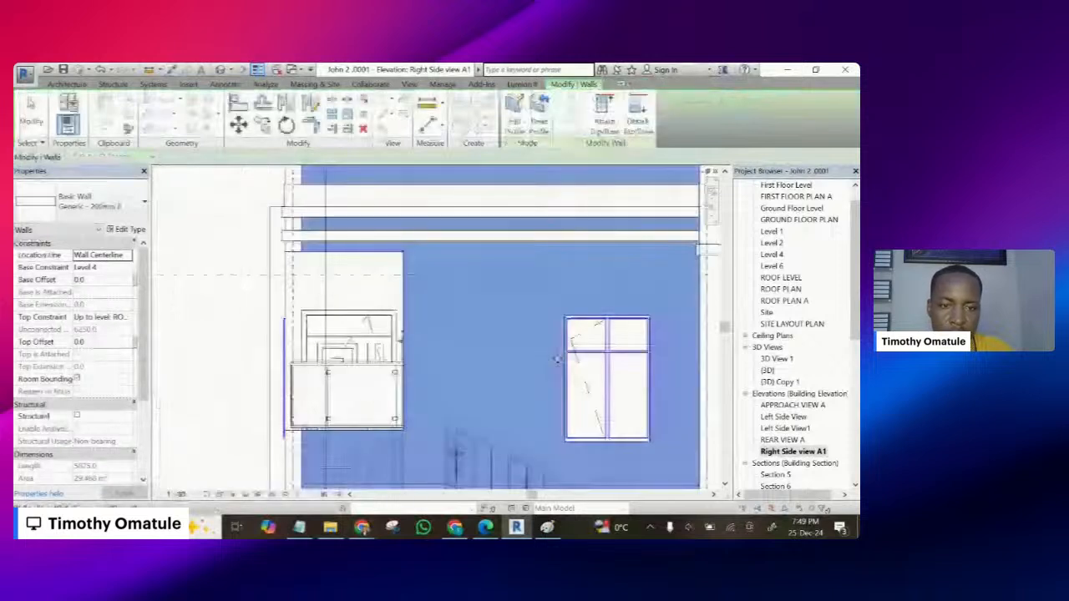
- Open the APPROACH VIEW A elevation and start editing the profile of the first-floor front wall with the corner balcony opening
double_click(777, 406)
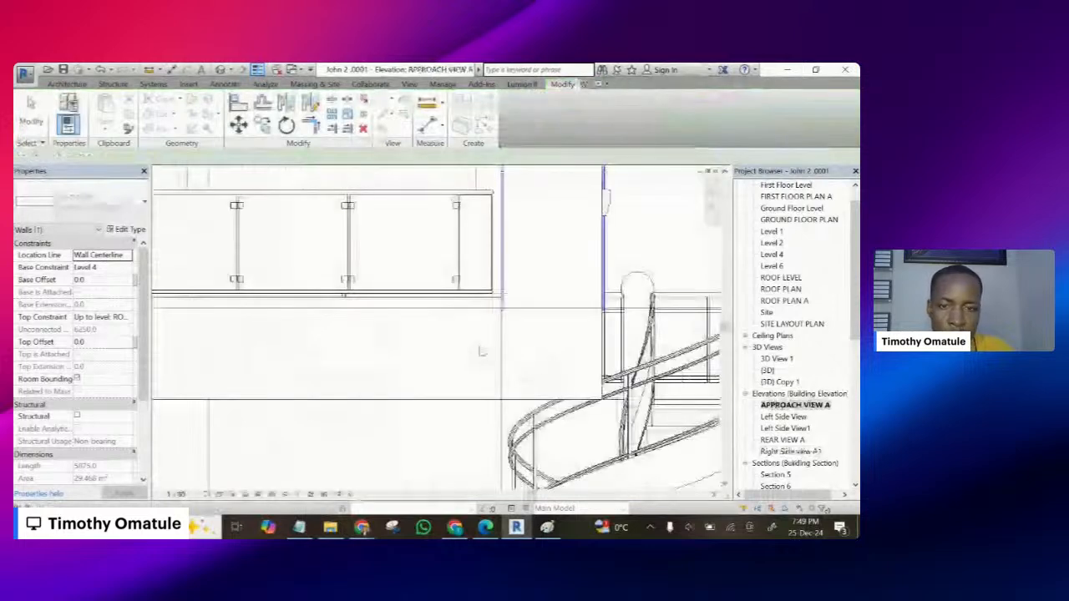
scroll(478, 352, down, 4)
scroll(388, 309, up, 2)
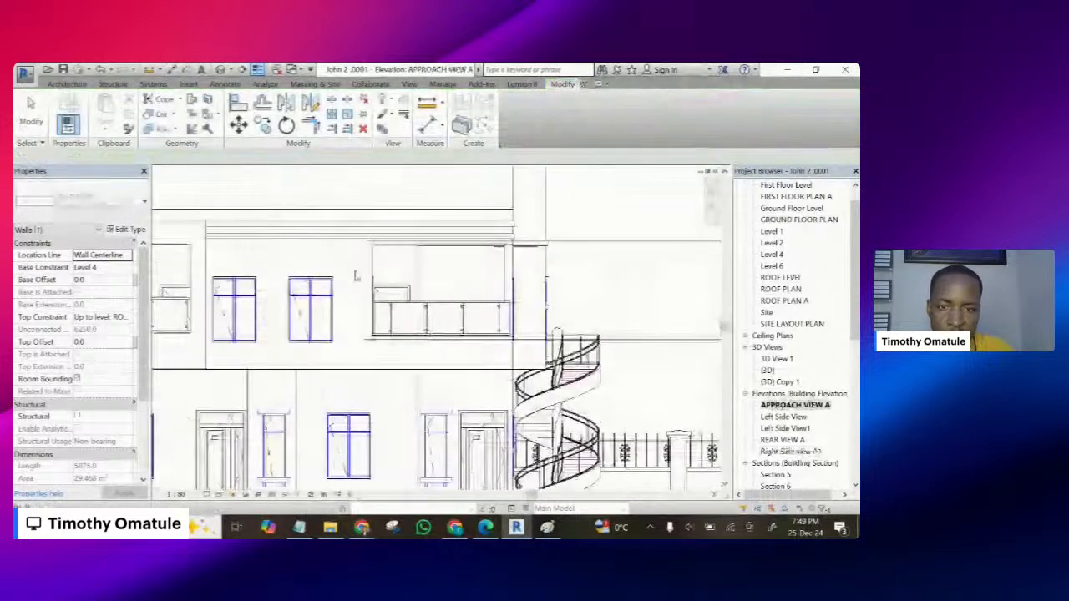
click(354, 276)
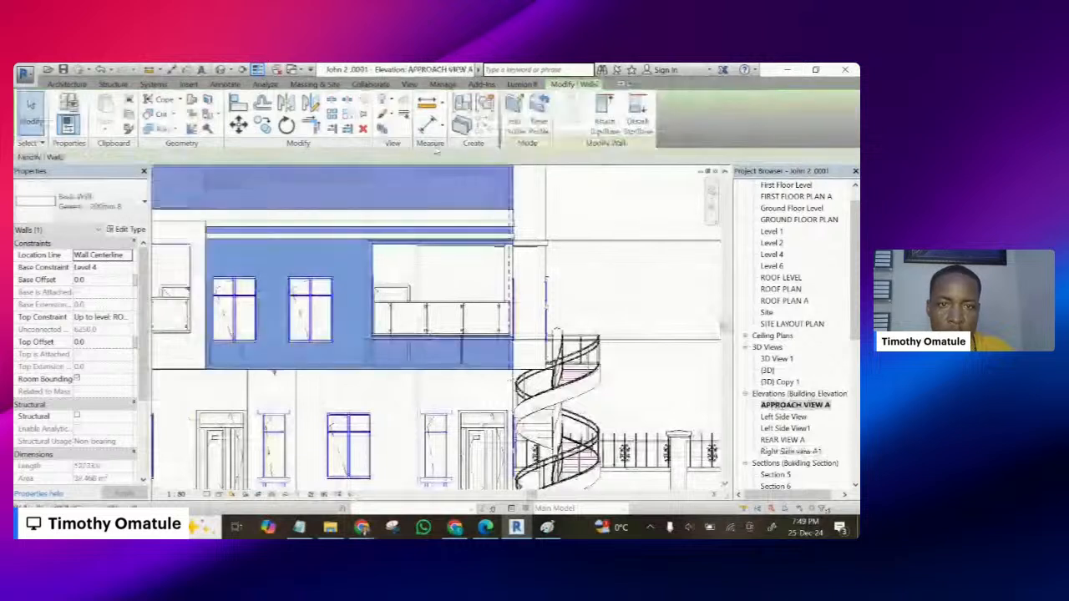
click(514, 121)
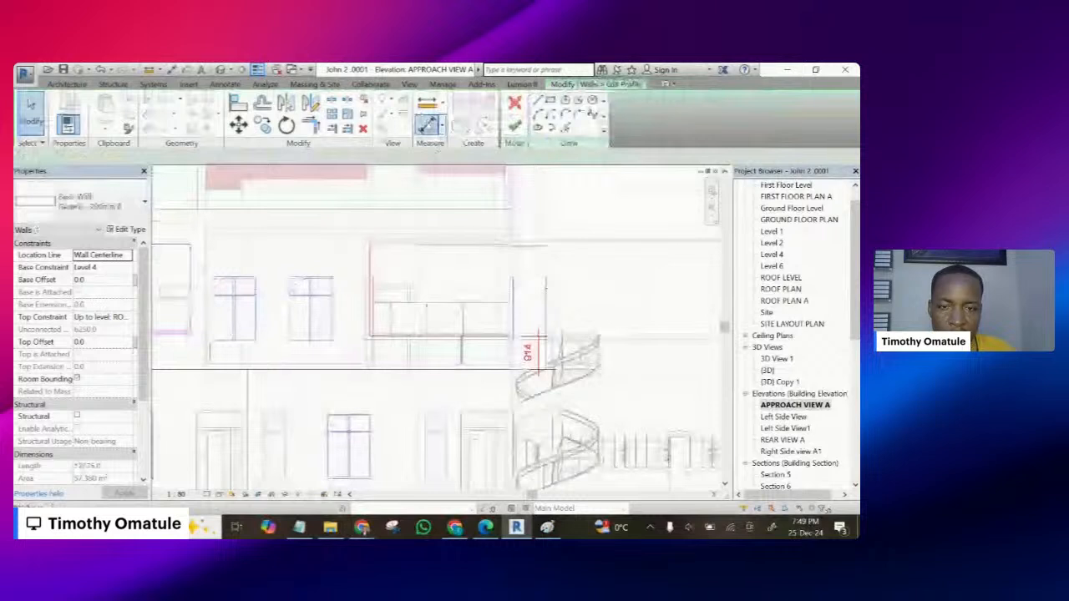
- Dimension the height between the lower and upper edges of the front wall's balcony opening
click(428, 123)
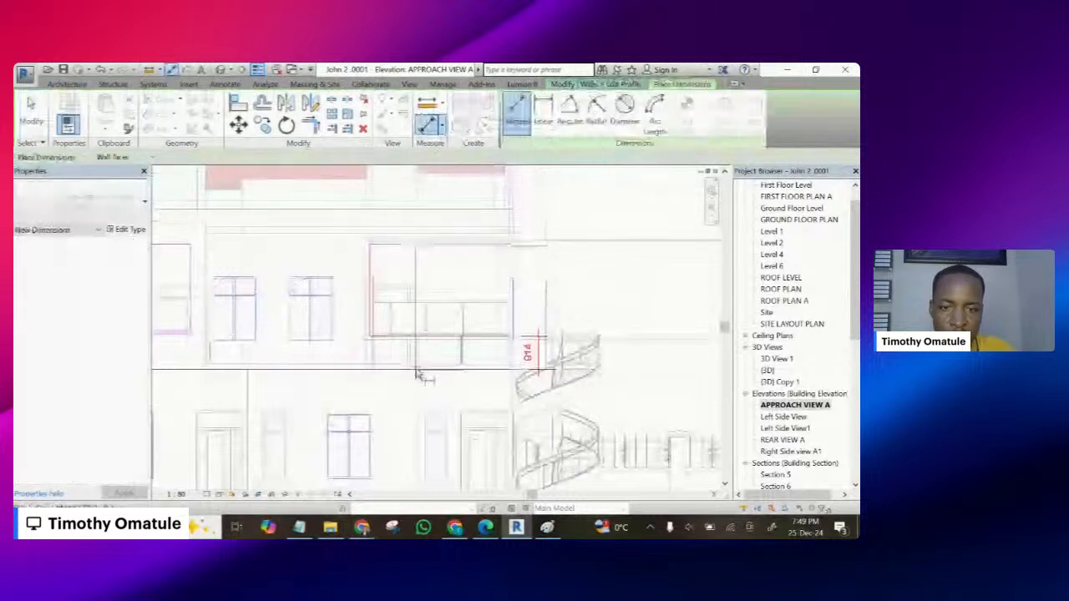
scroll(418, 375, up, 5)
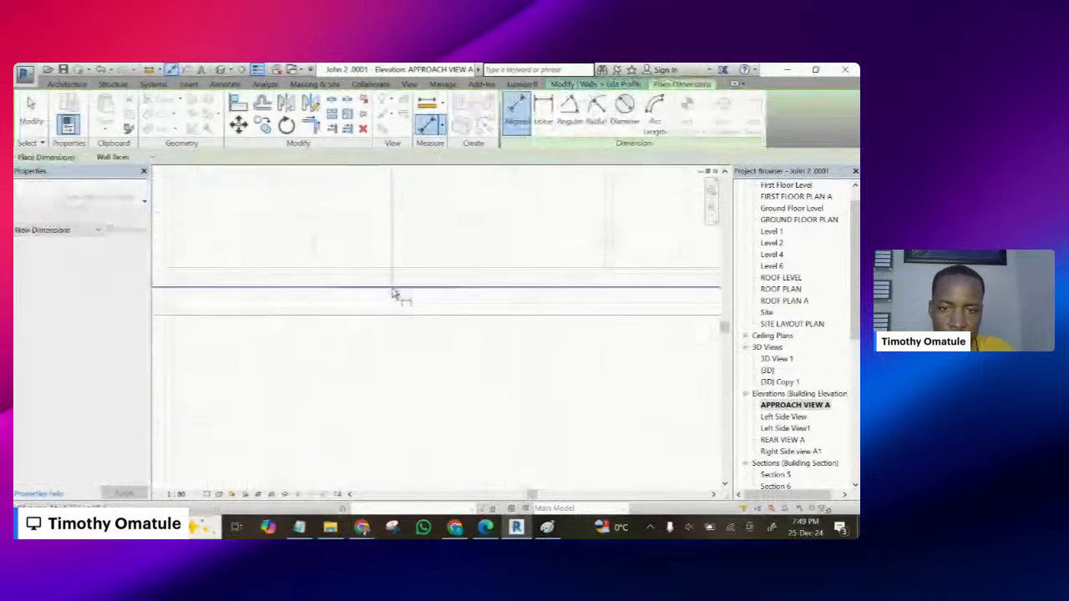
scroll(397, 294, down, 4)
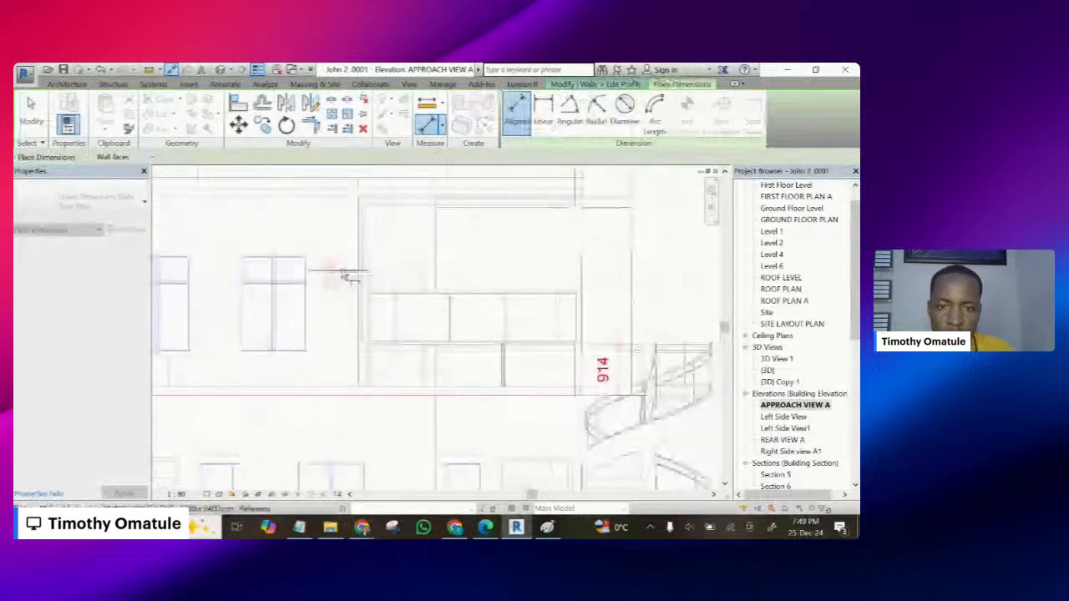
click(339, 234)
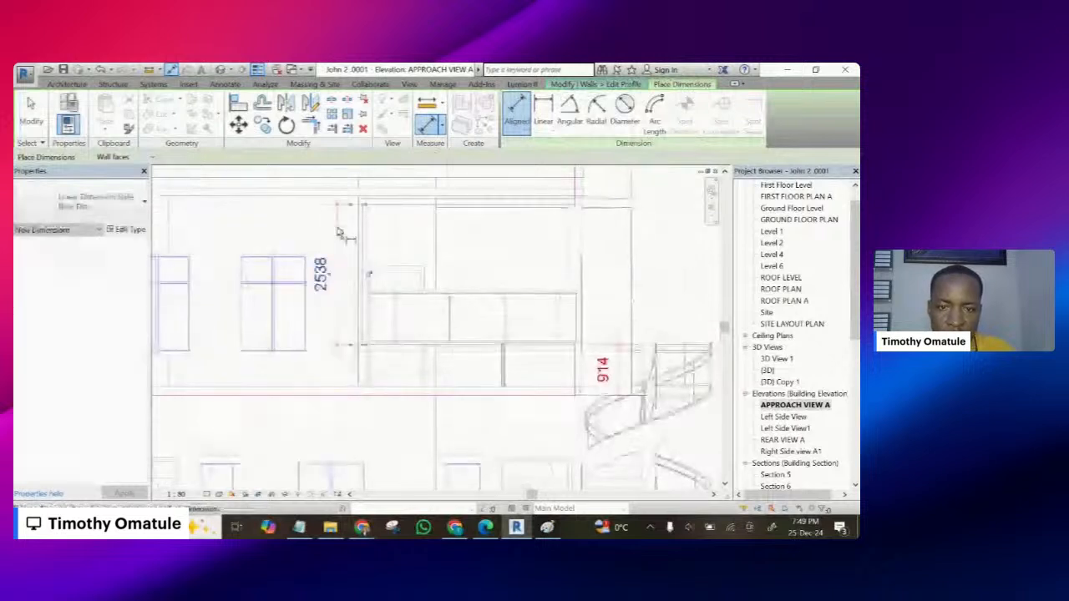
key(Escape)
scroll(368, 274, up, 1)
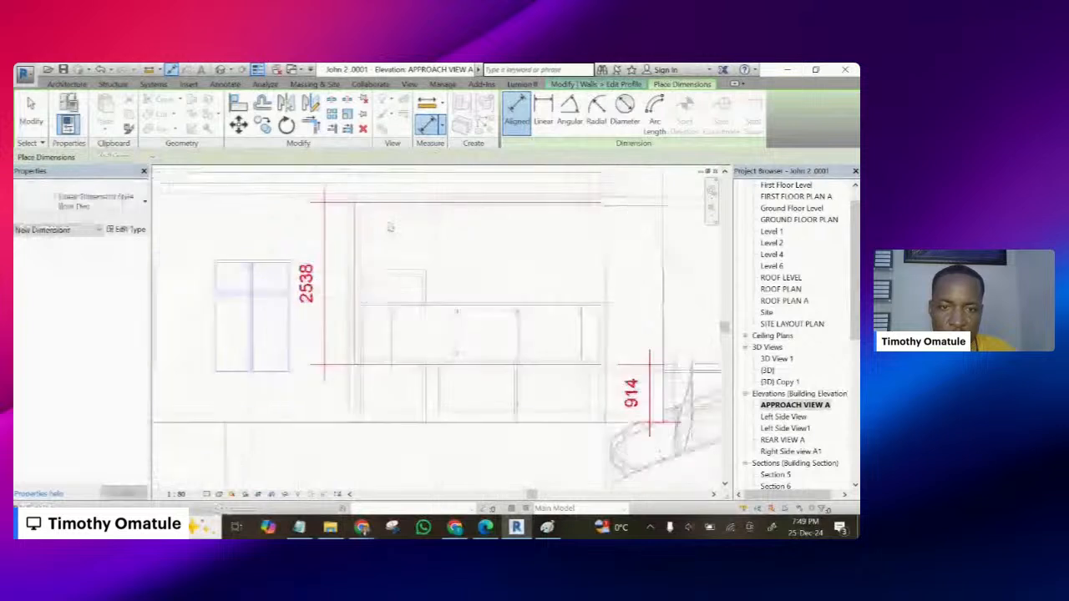
scroll(322, 276, up, 1)
key(Escape)
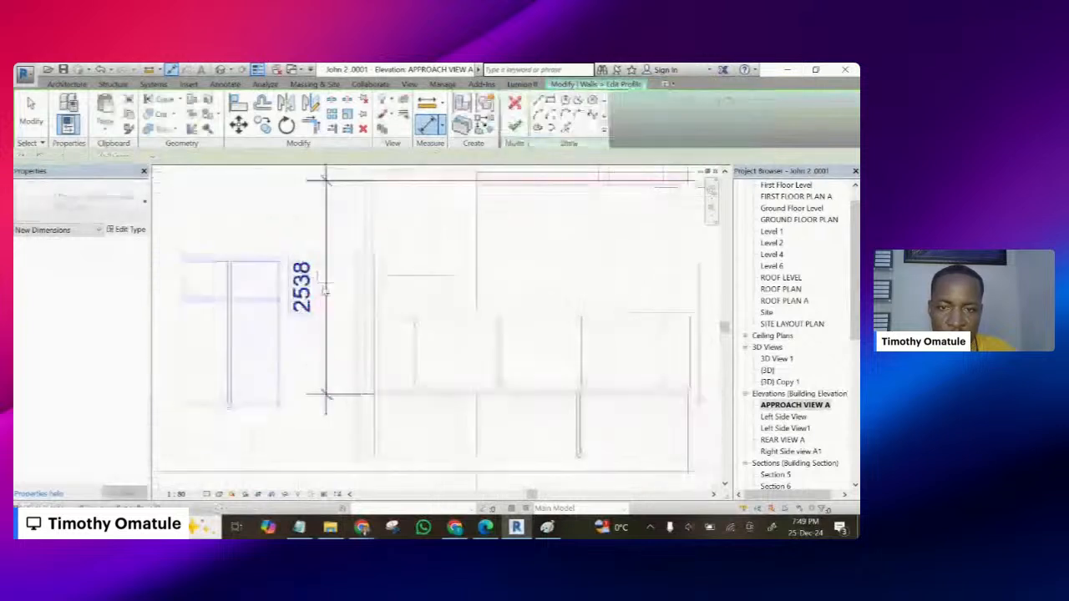
- Set the front wall's balcony opening height to 2537 mm by shifting its upper edge, and finish the profile sketch
scroll(315, 322, down, 1)
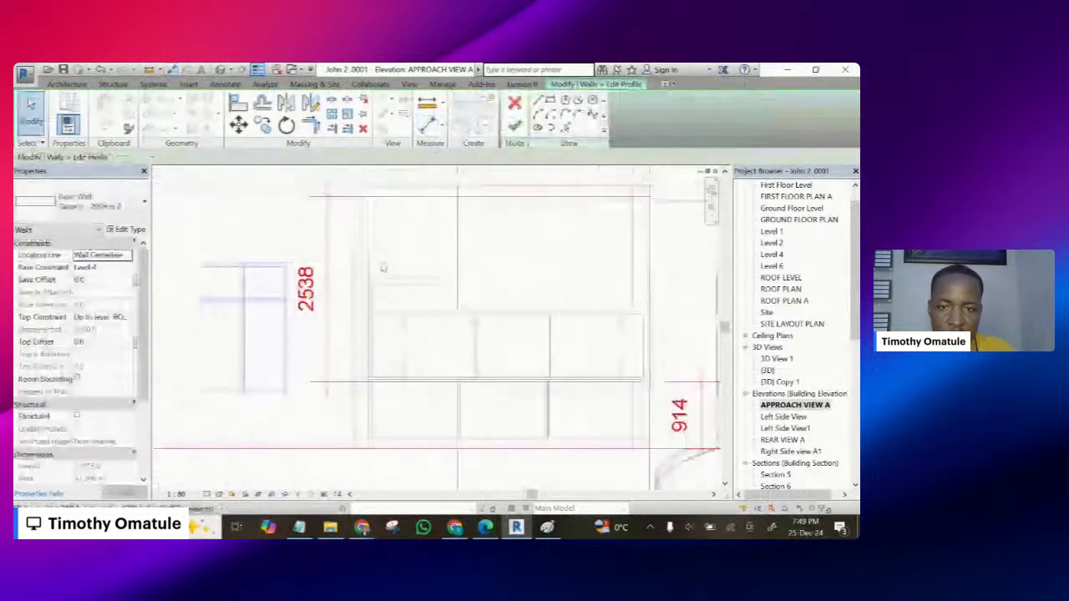
scroll(372, 260, down, 1)
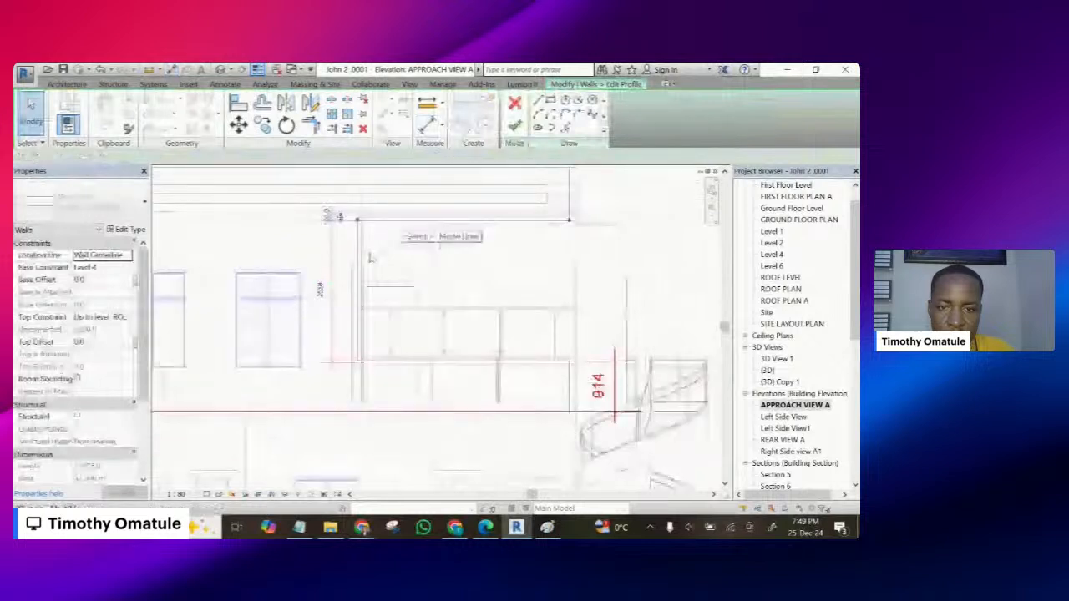
click(403, 220)
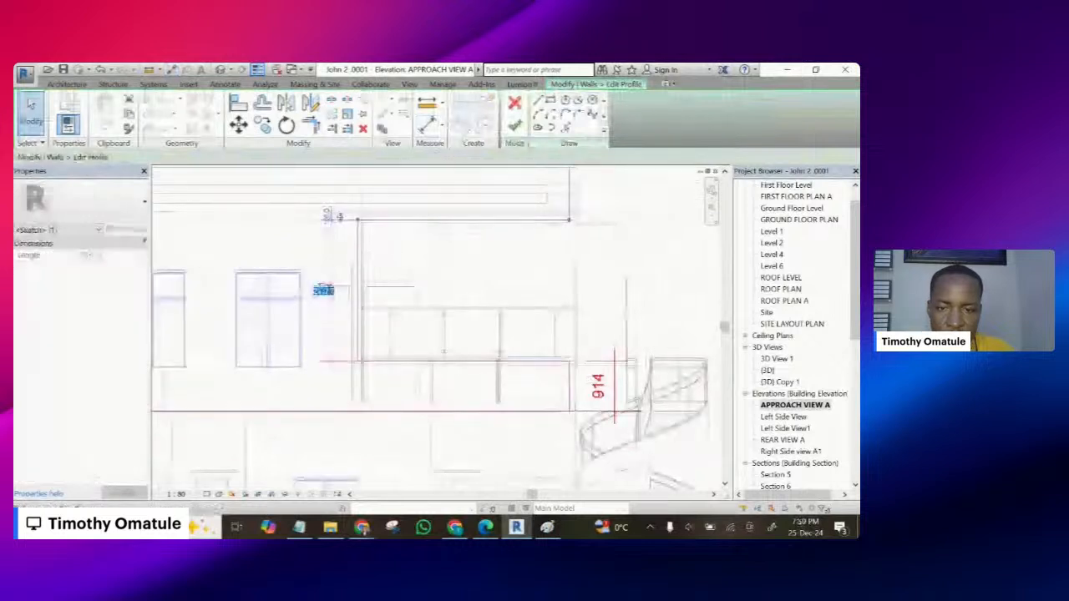
click(320, 290)
text(2537)
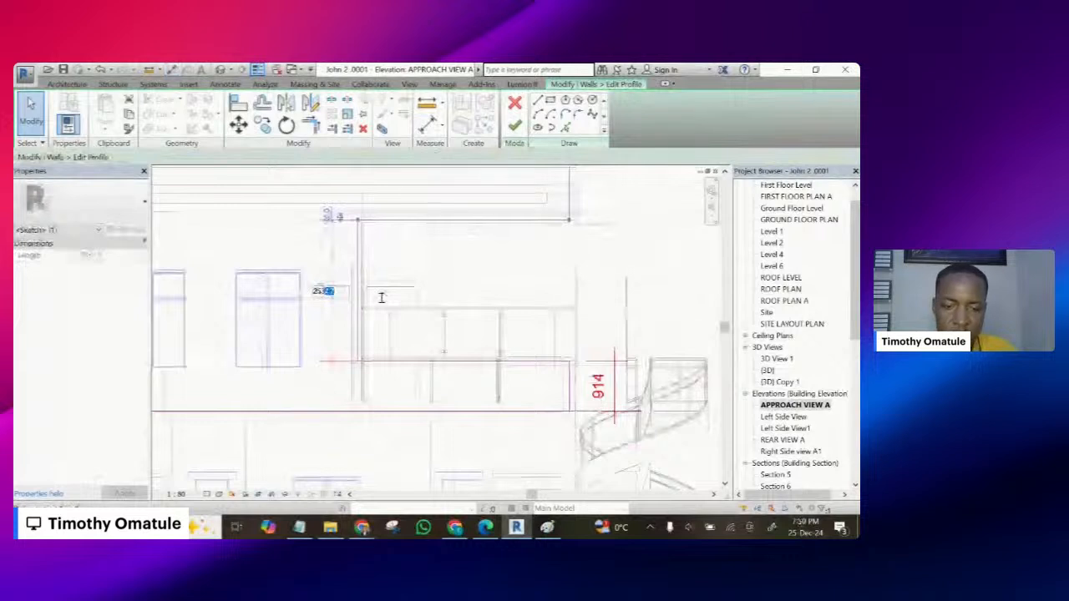
key(Return)
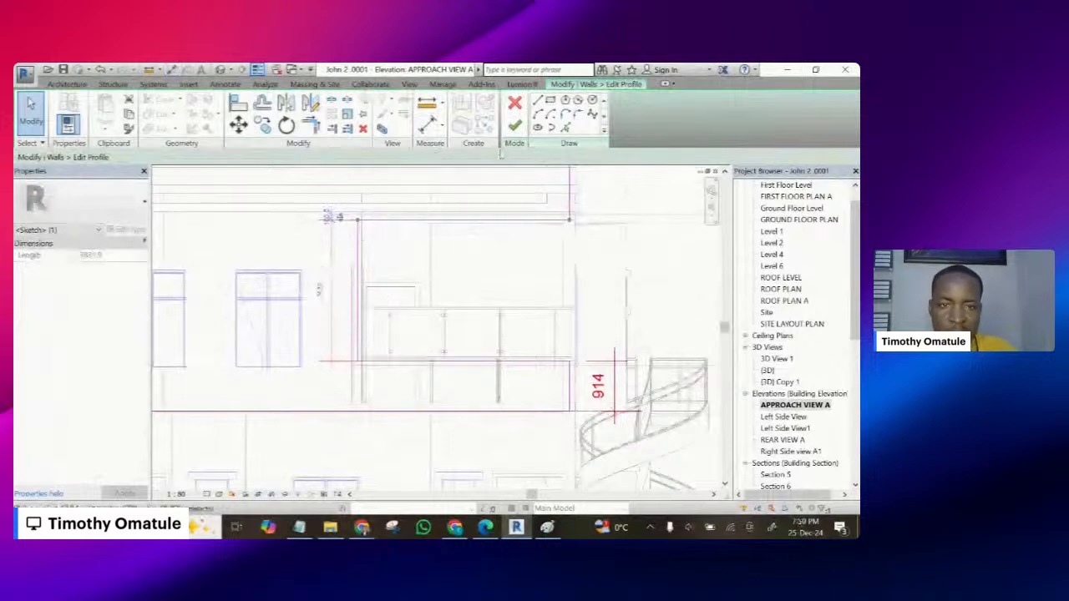
click(514, 125)
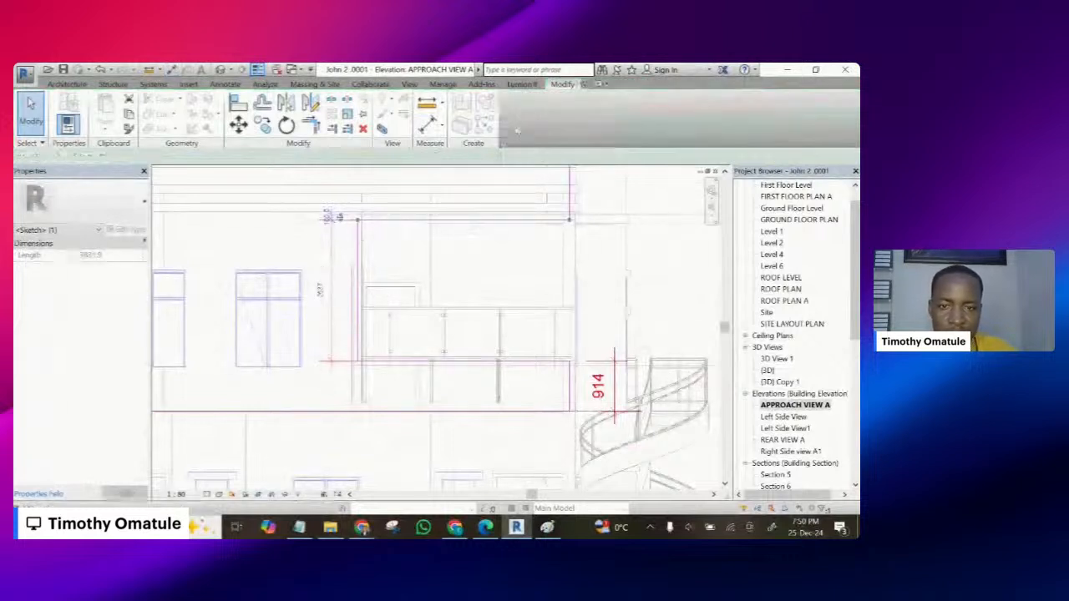
scroll(478, 320, down, 2)
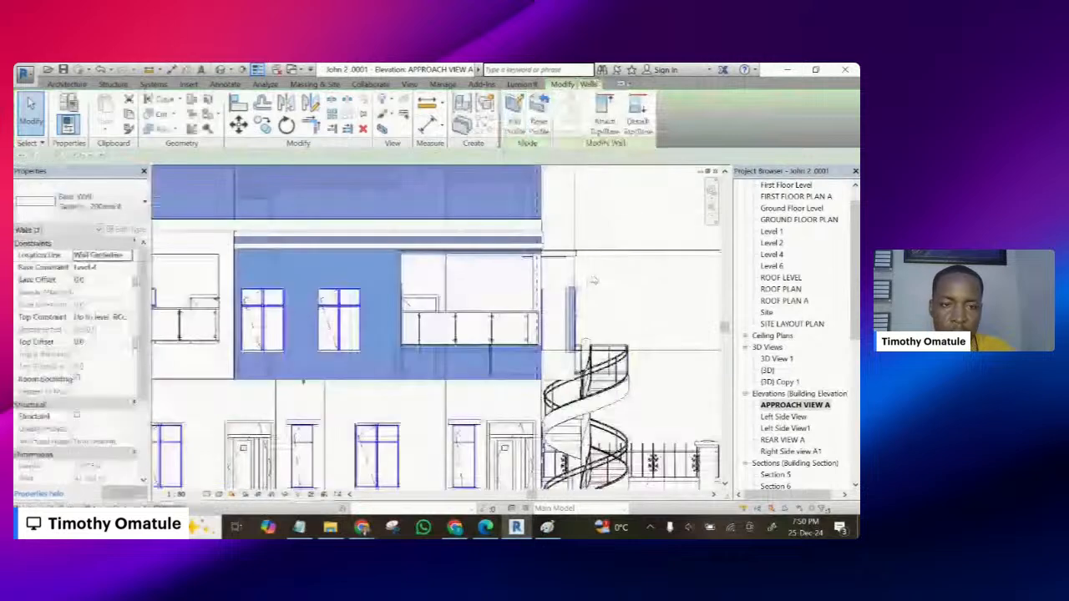
click(616, 281)
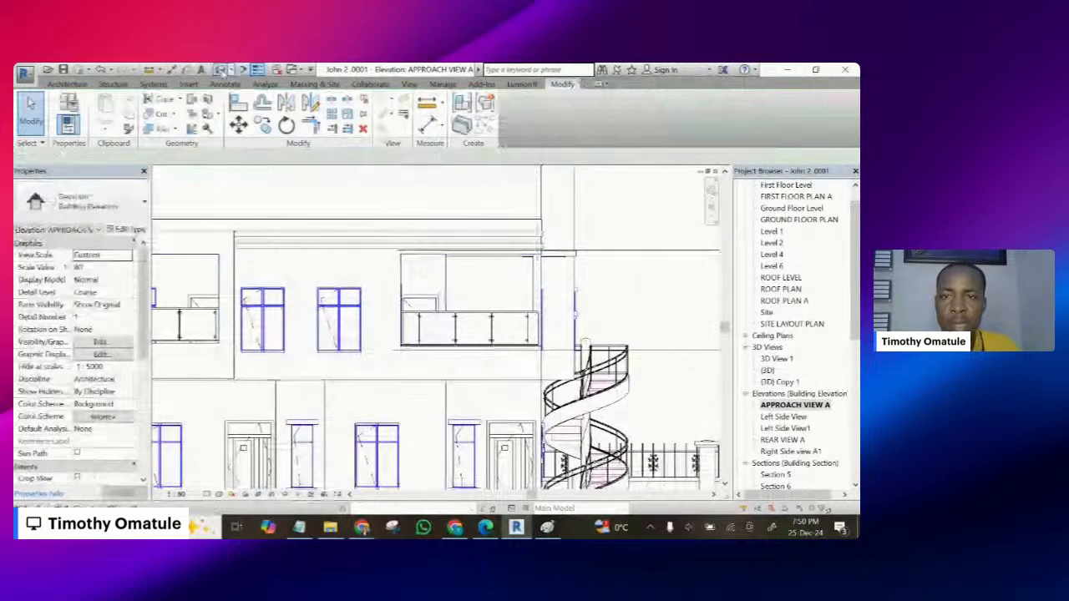
- Return to the default 3D view and examine how the corner balcony opening's edges meet on the front and side walls
click(221, 69)
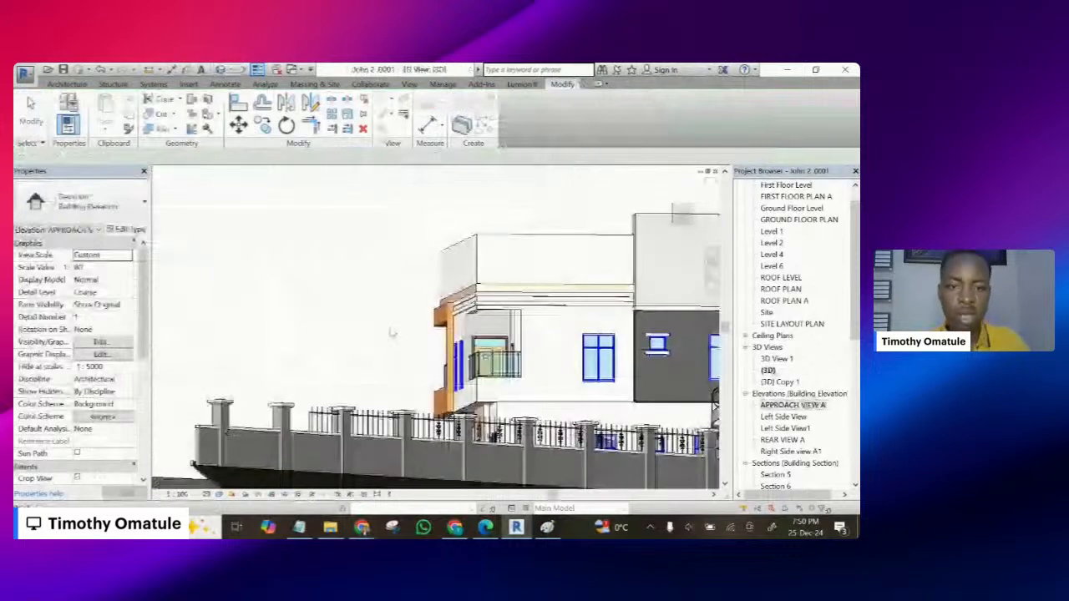
shift+middle_drag(391, 334, 507, 418)
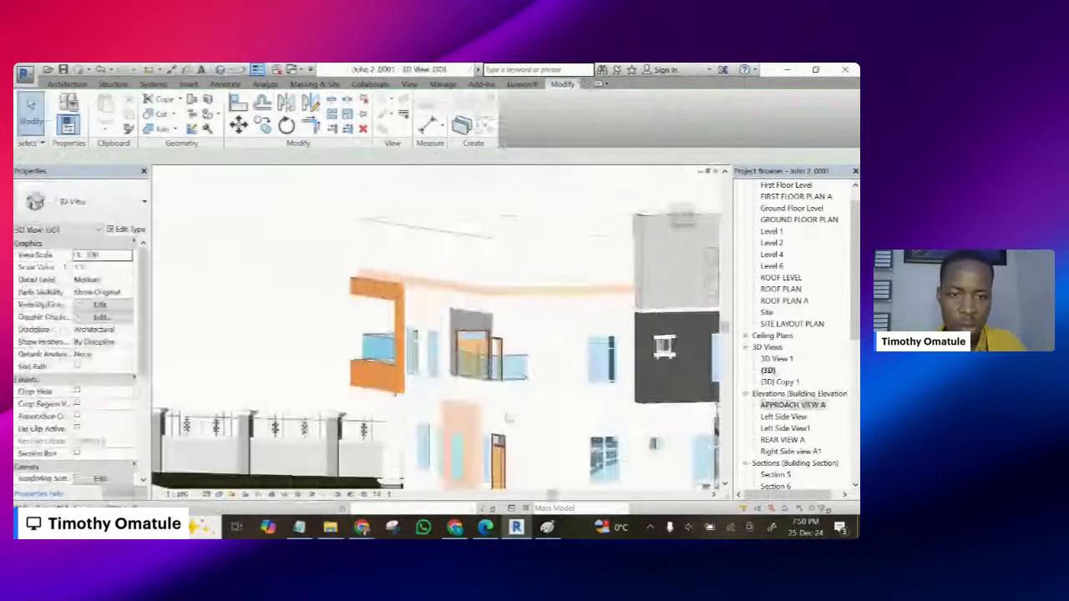
scroll(507, 418, up, 3)
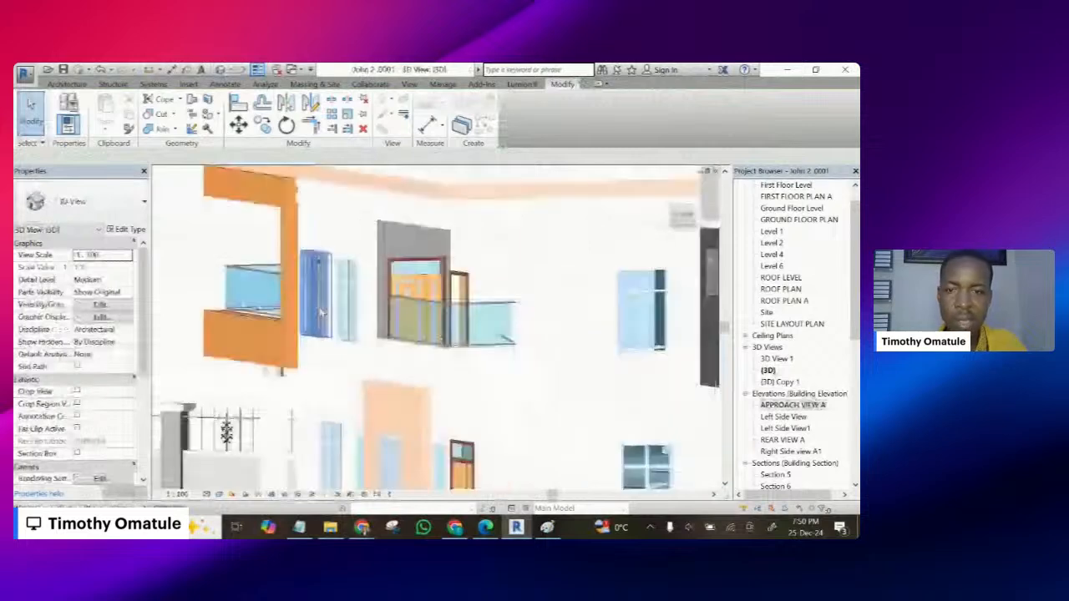
shift+middle_drag(321, 313, 290, 299)
scroll(363, 331, up, 5)
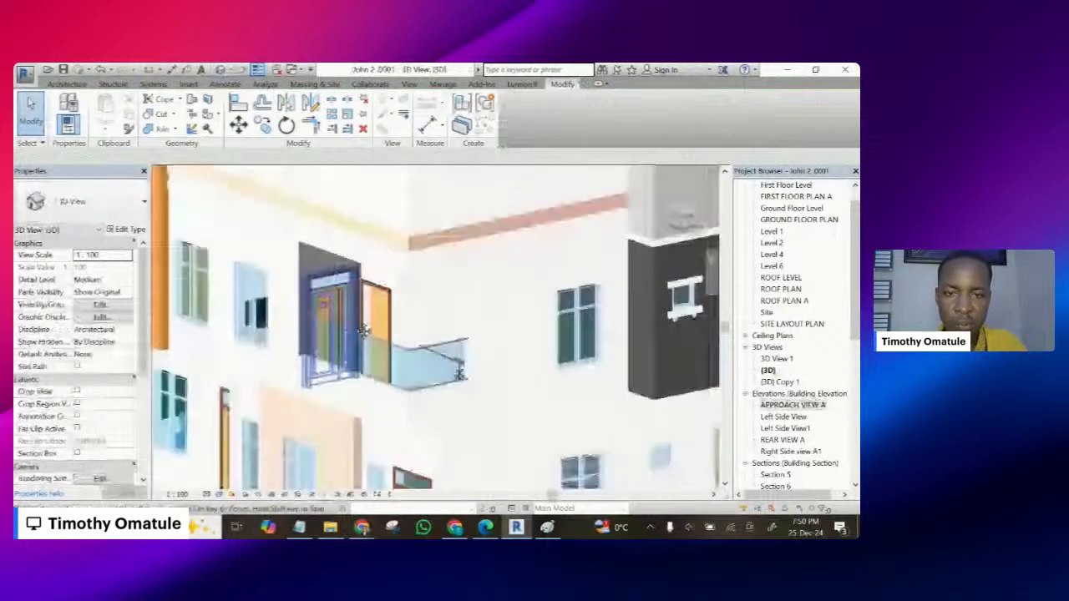
scroll(363, 332, up, 1)
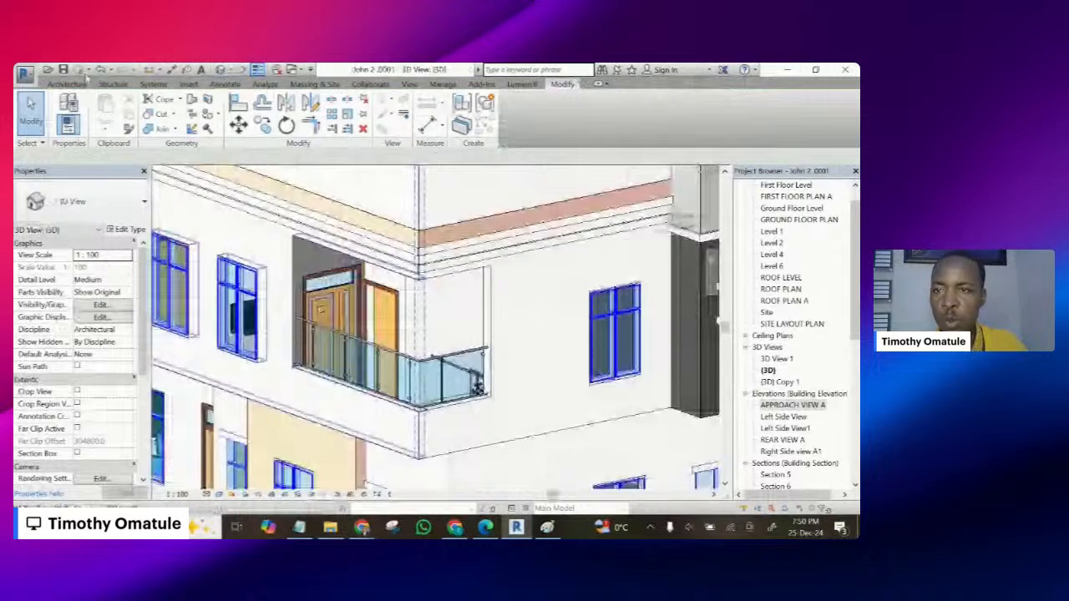
- Create an in-place model component in the Casework category, accepting the suggested name
click(67, 84)
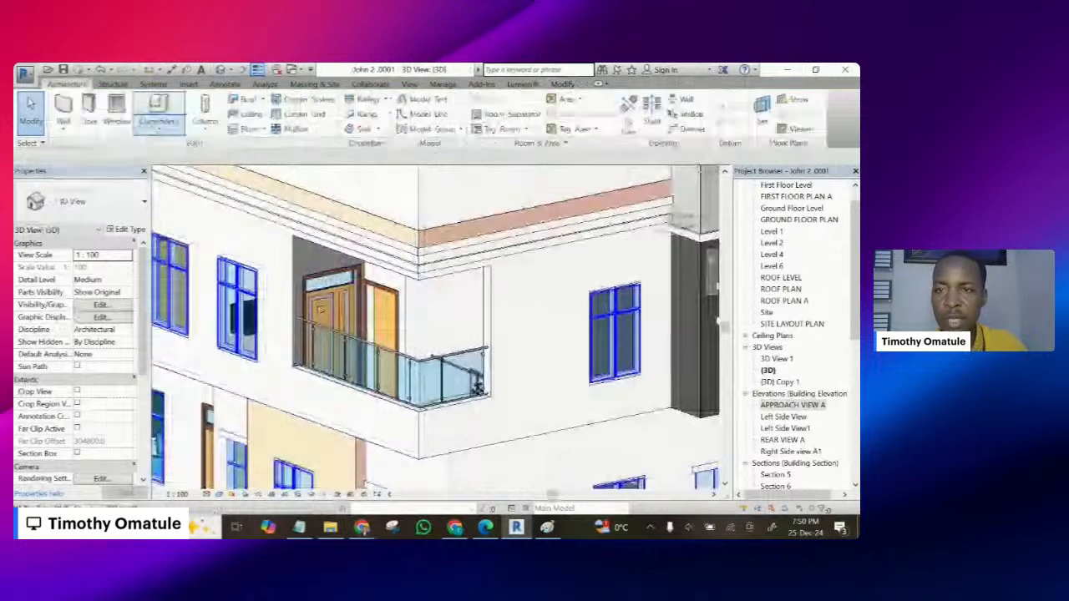
click(159, 126)
click(140, 178)
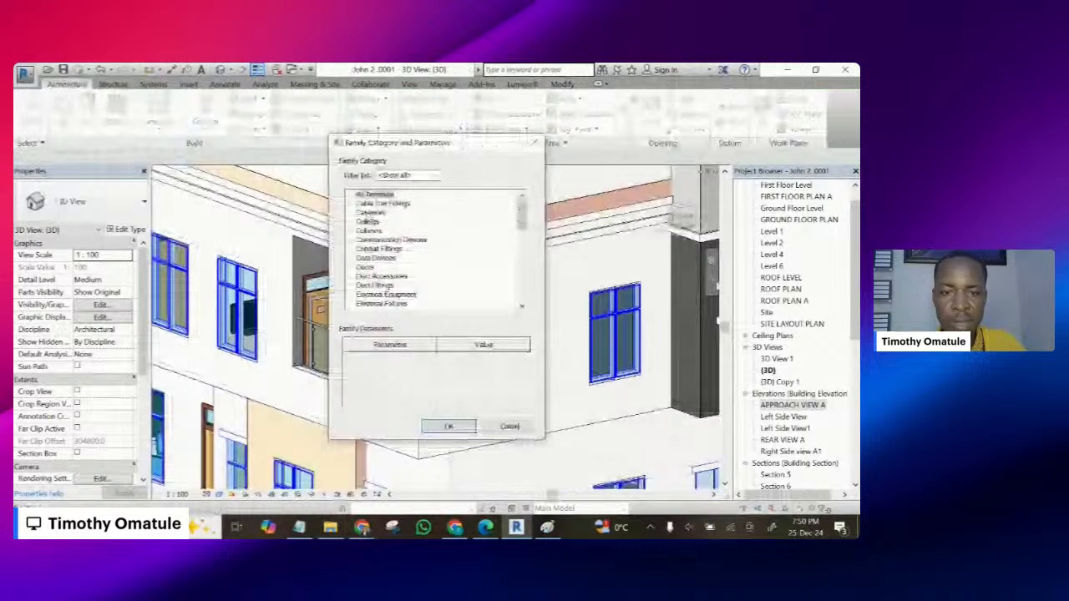
click(370, 212)
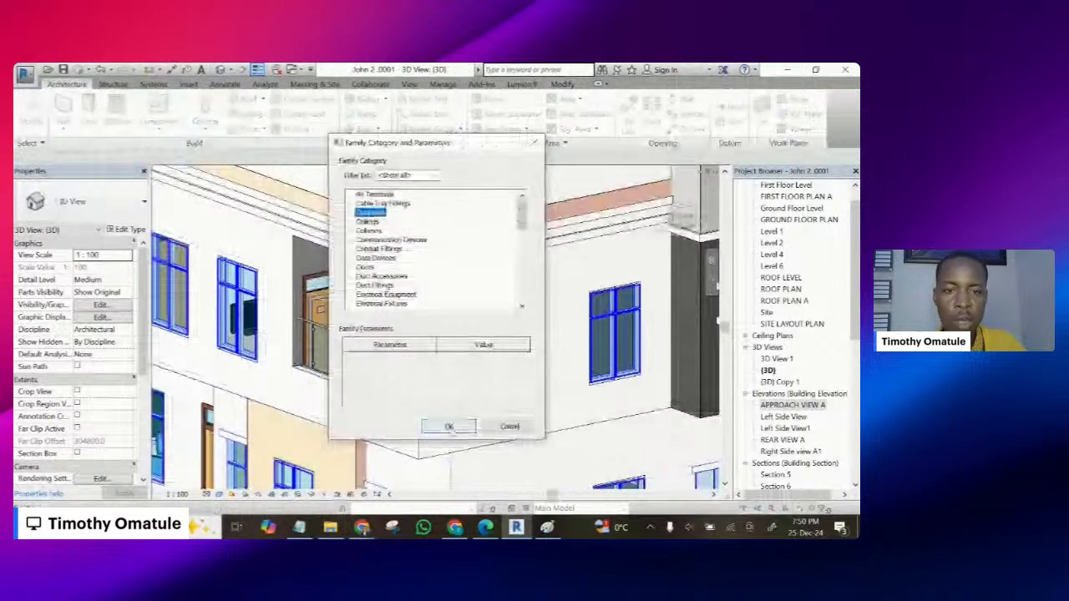
click(449, 426)
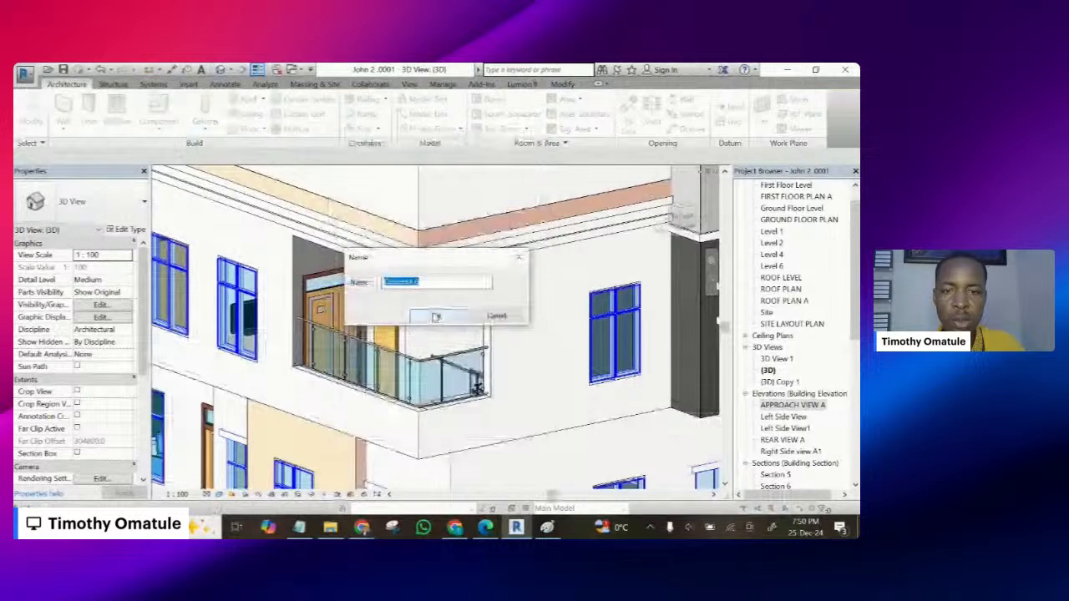
click(436, 317)
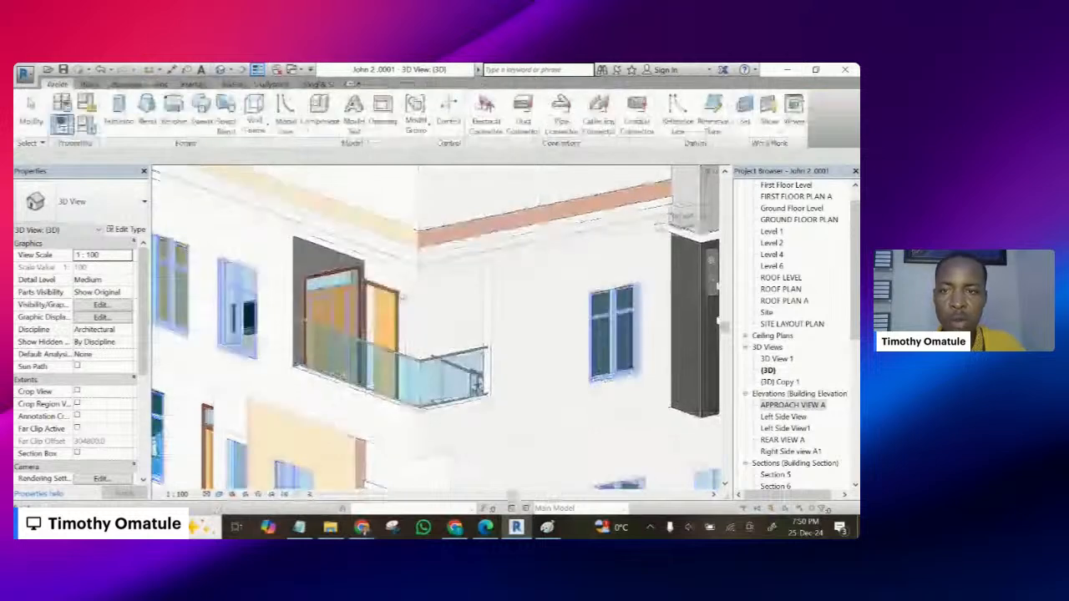
- Start a sweep with a picked 3D-edge path and pick the corner balcony opening's vertical side-wall edge and lower edges
click(200, 107)
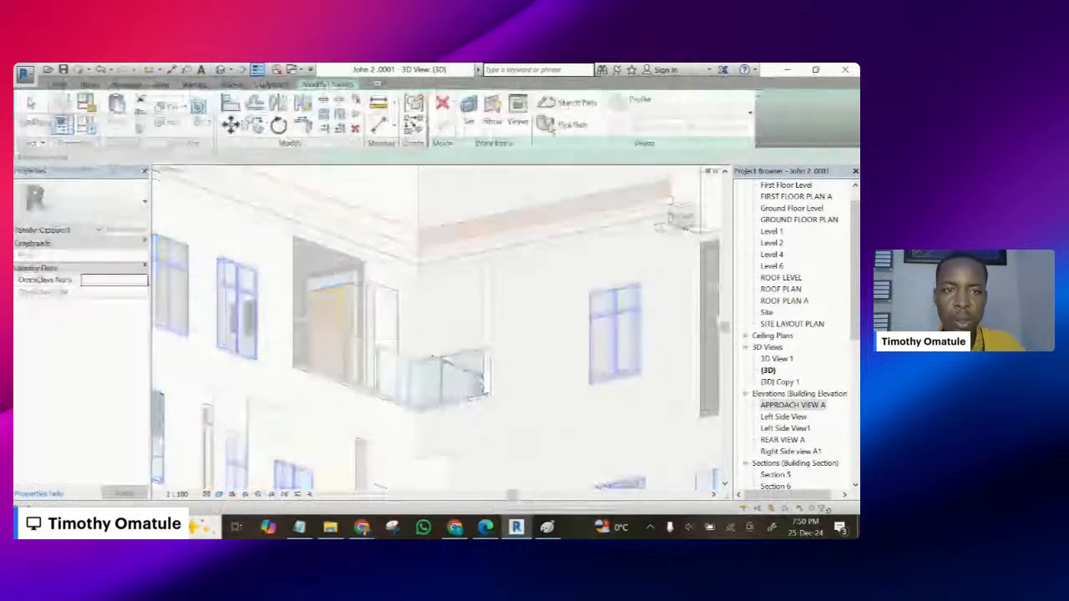
click(567, 125)
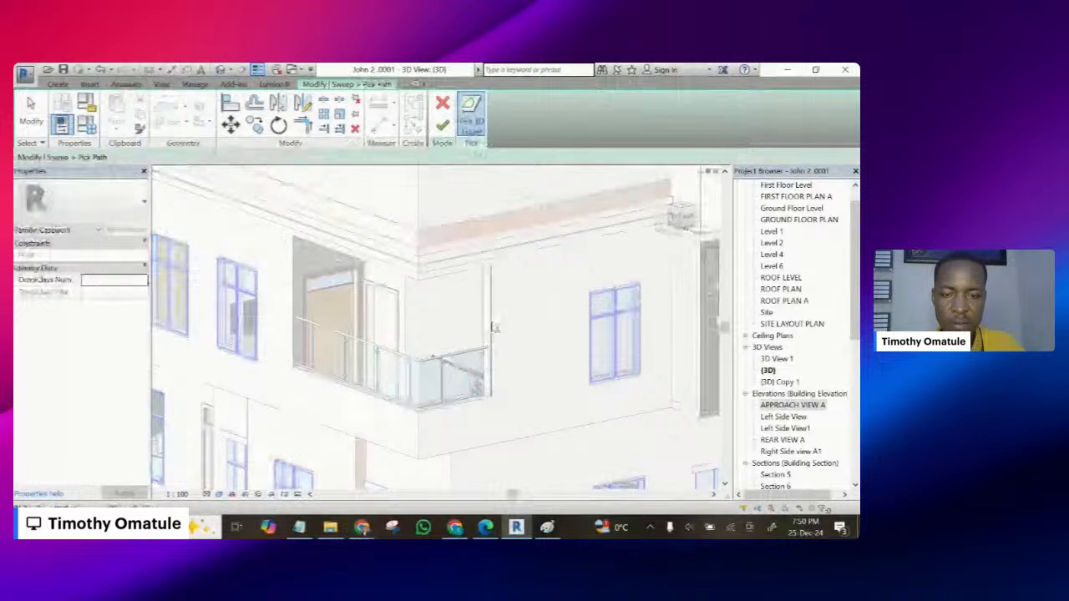
click(492, 327)
scroll(492, 329, up, 2)
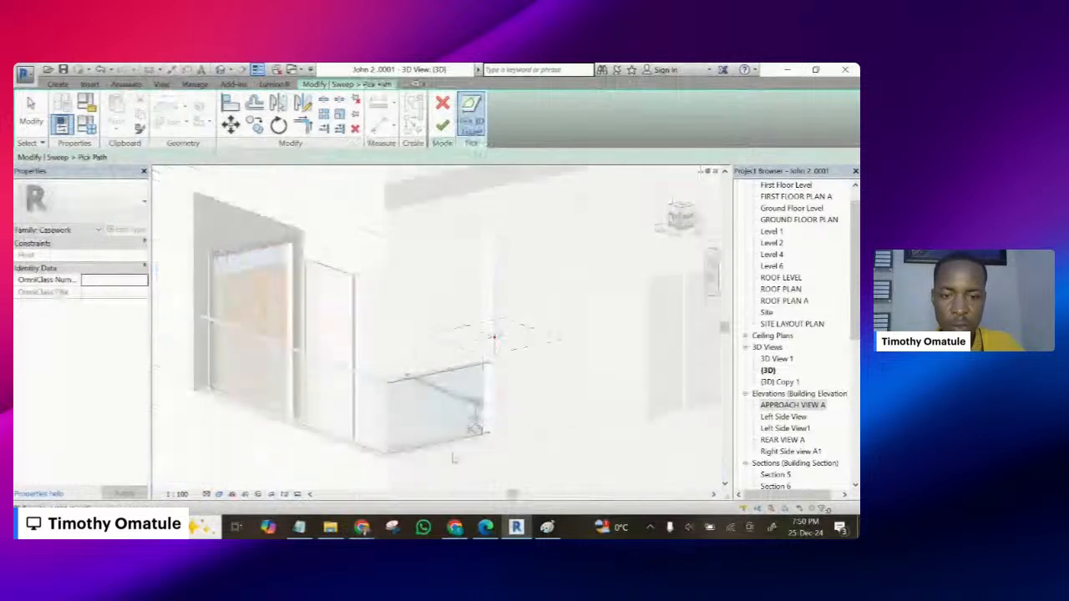
scroll(454, 458, up, 1)
scroll(453, 458, up, 1)
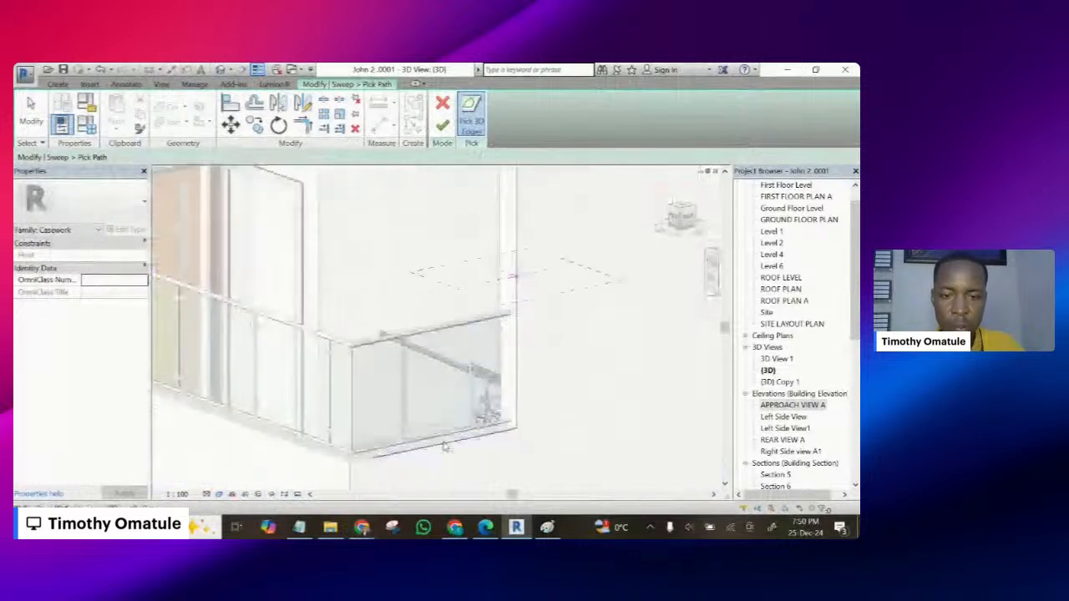
scroll(485, 433, down, 2)
scroll(404, 452, up, 4)
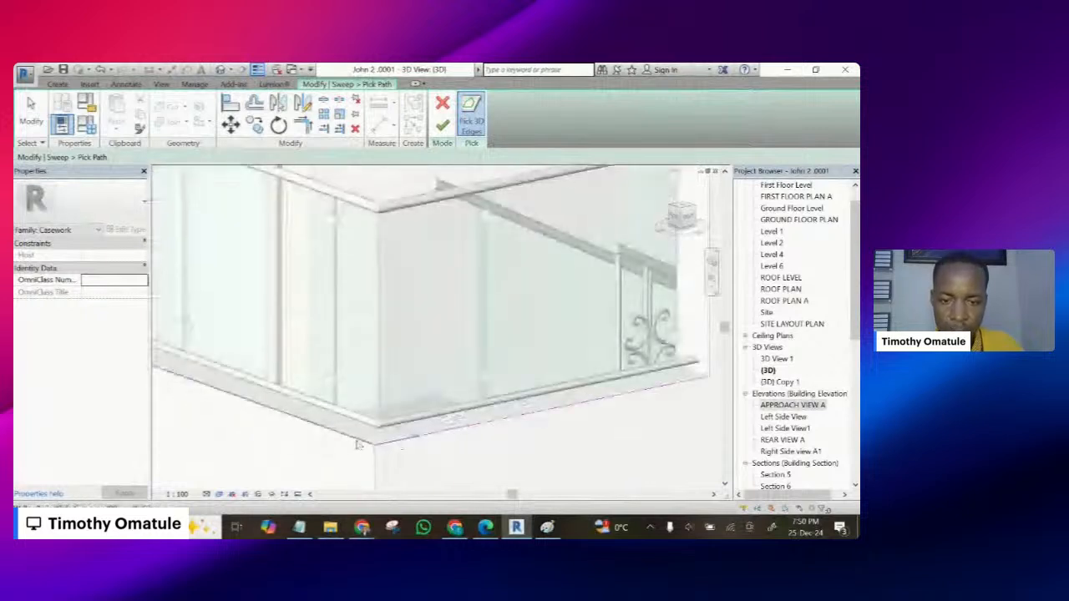
- Add the balcony opening's vertical front-wall edge and the upper edges of both walls to the sweep path
scroll(493, 462, down, 5)
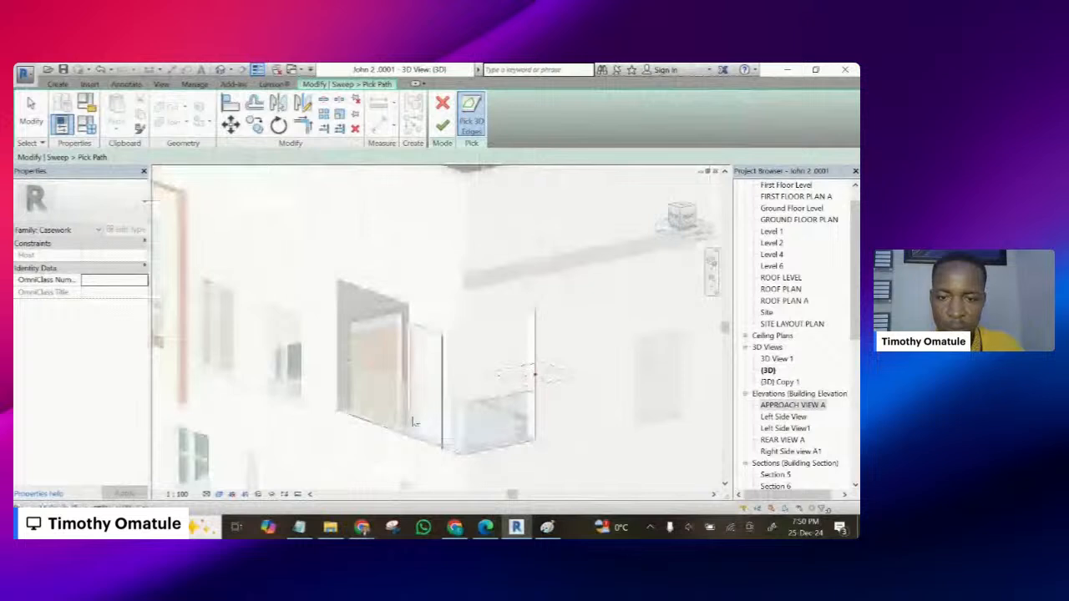
scroll(338, 383, up, 3)
scroll(338, 359, down, 2)
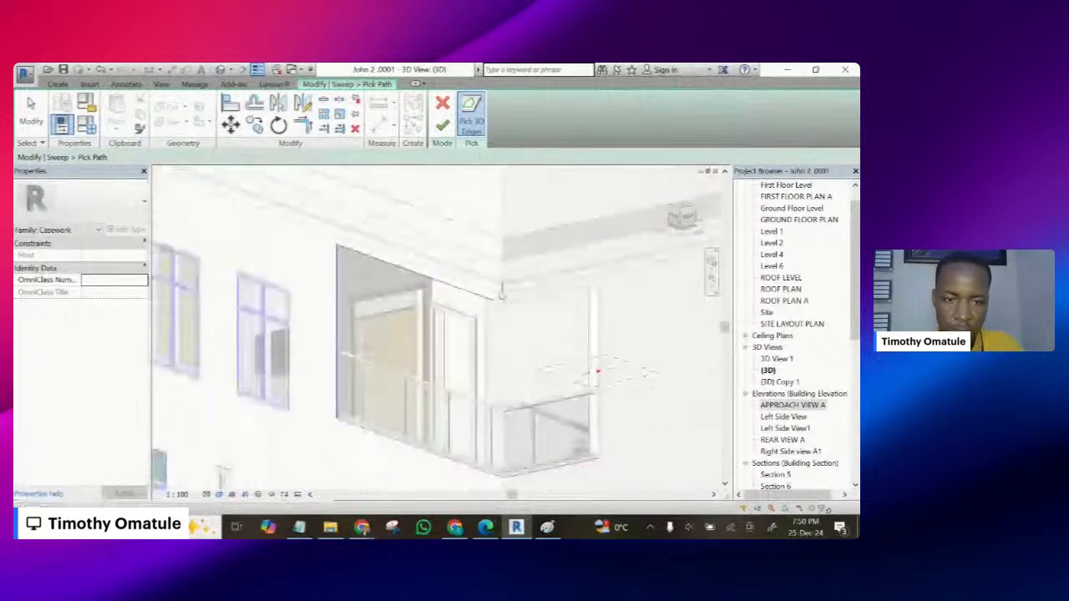
scroll(481, 319, up, 4)
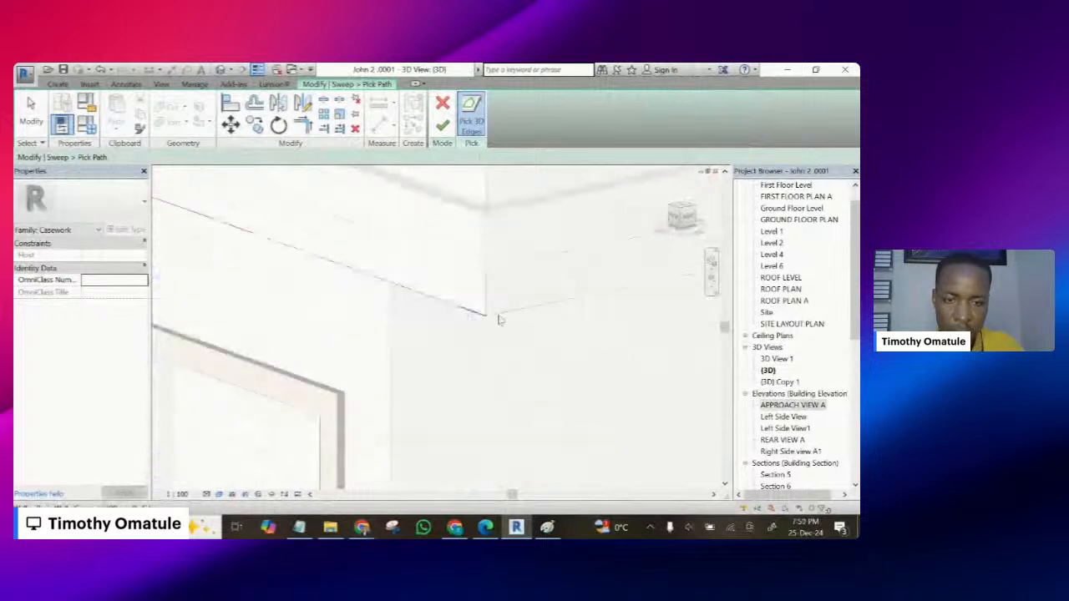
scroll(517, 316, down, 3)
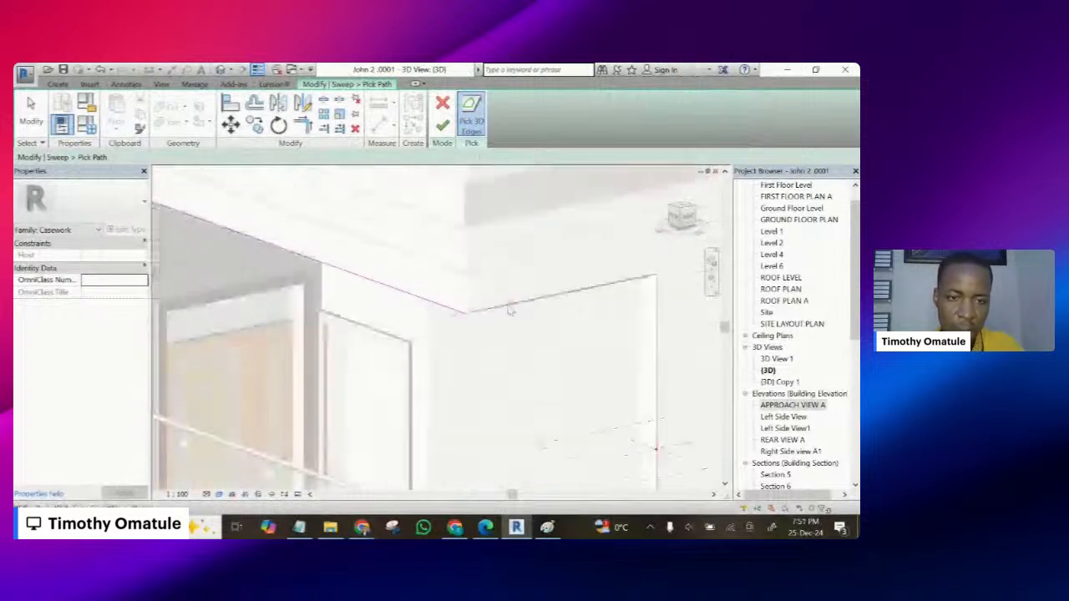
scroll(541, 307, down, 4)
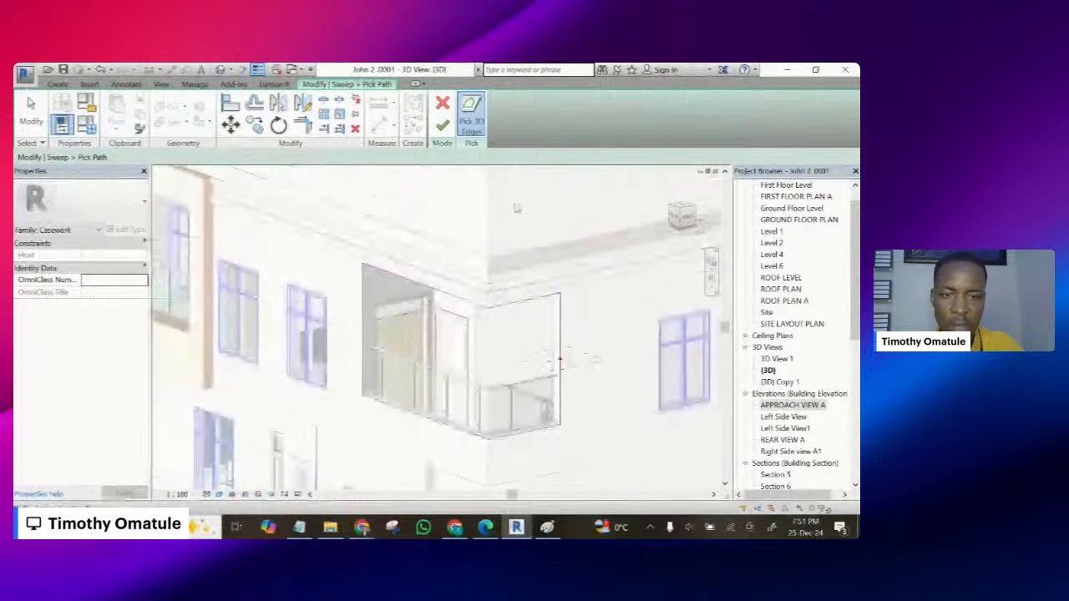
- Try to finish the sweep path, inspect the picked edges around the balcony opening, and continue editing the path
click(441, 125)
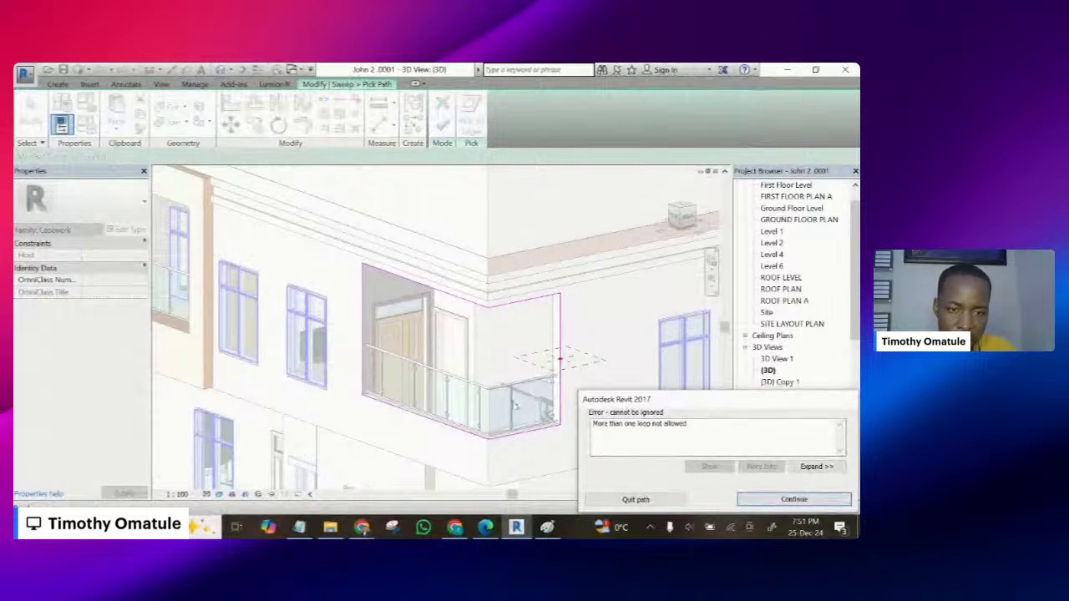
scroll(497, 316, up, 3)
scroll(496, 317, up, 2)
scroll(432, 291, down, 5)
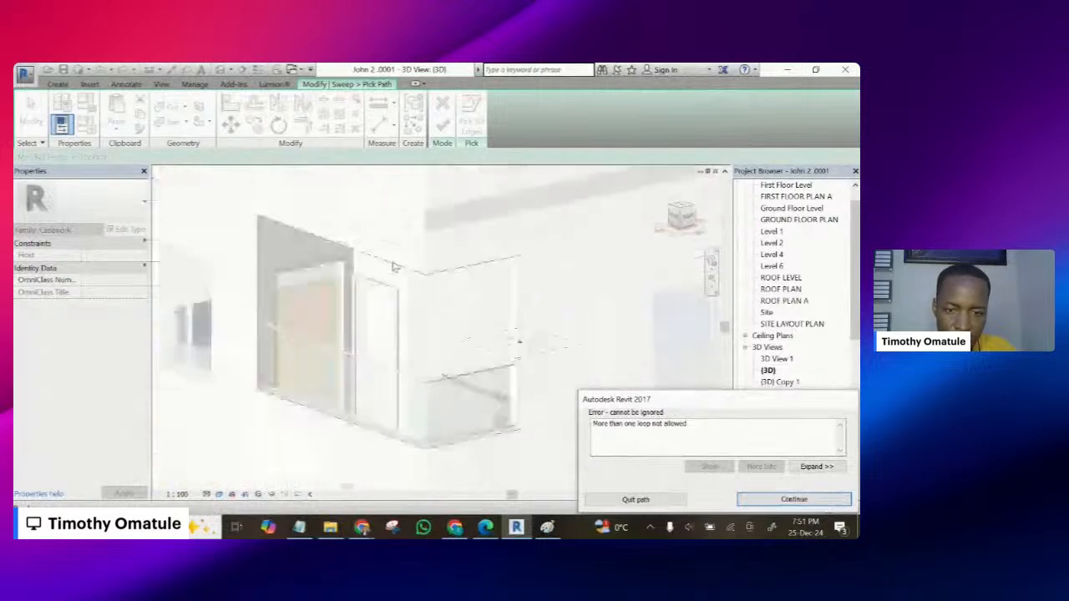
scroll(446, 372, up, 3)
scroll(538, 248, down, 4)
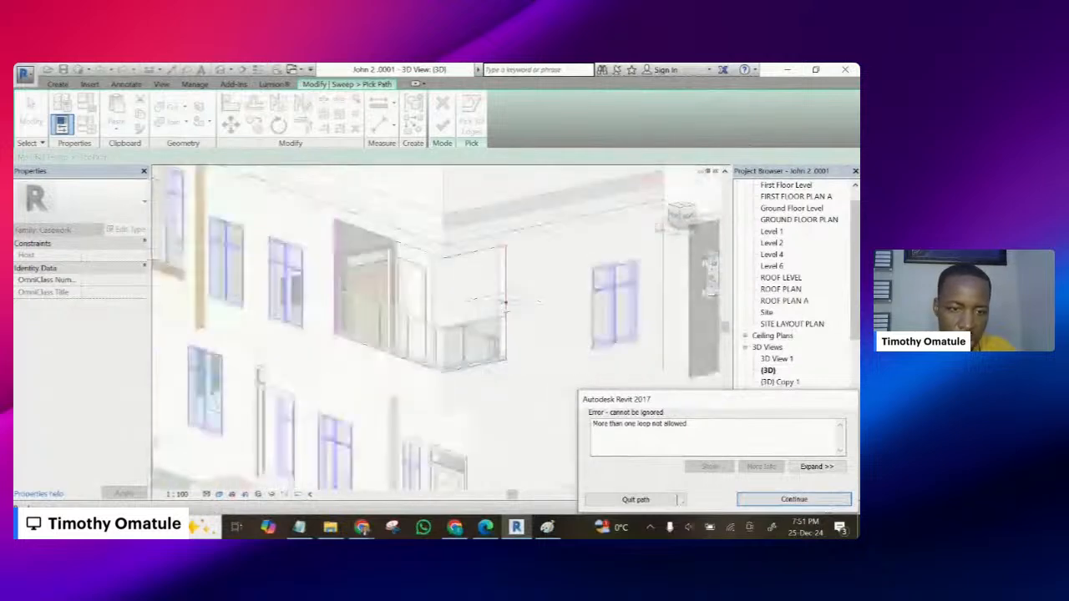
click(793, 499)
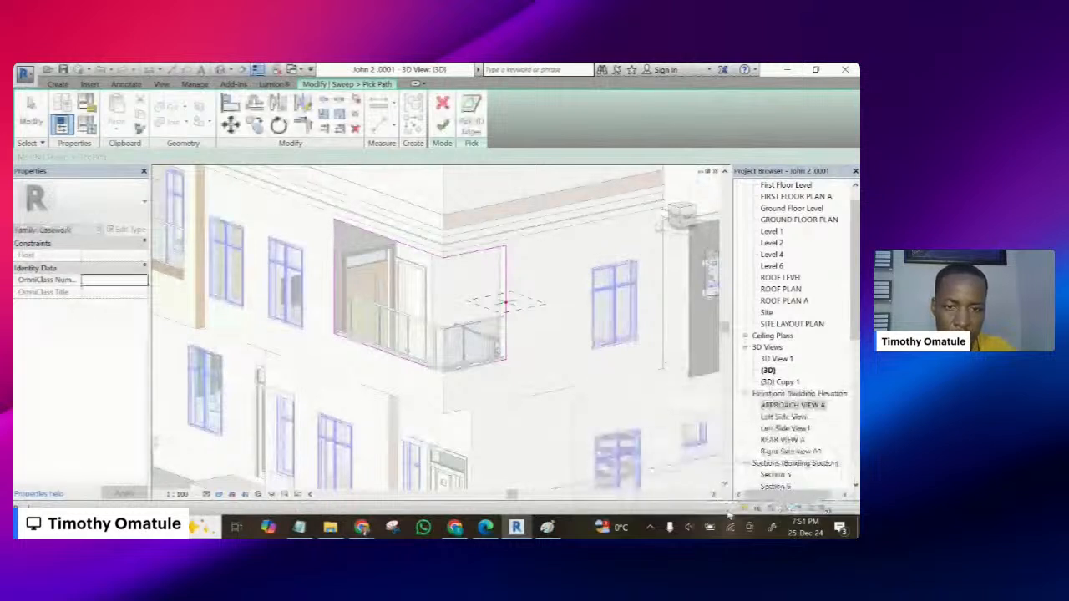
- Delete the short extra path segment at the upper outer corner of the balcony opening
scroll(409, 247, up, 3)
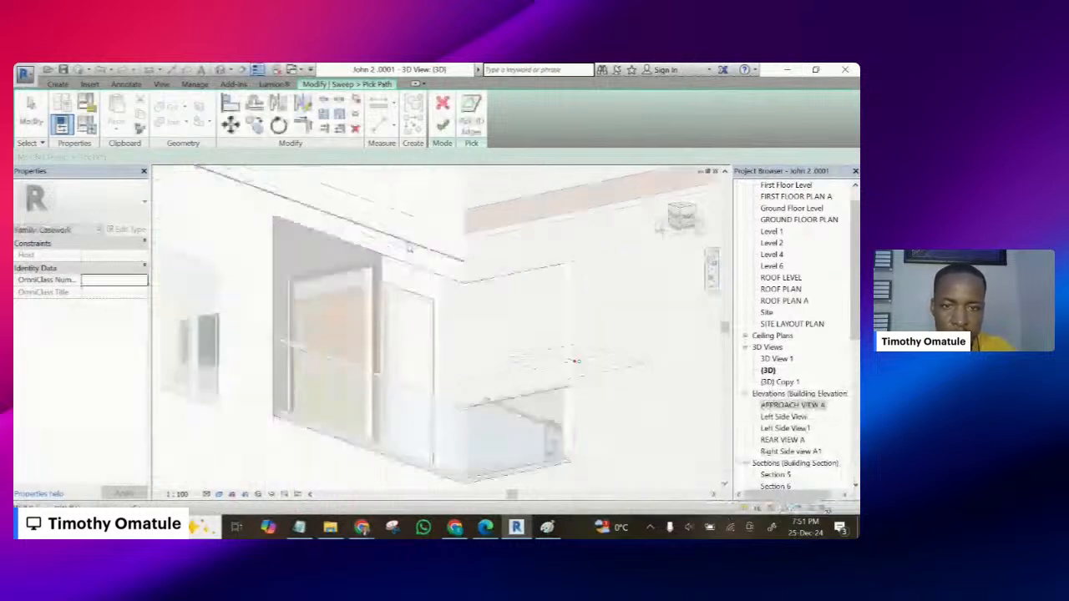
scroll(409, 247, up, 2)
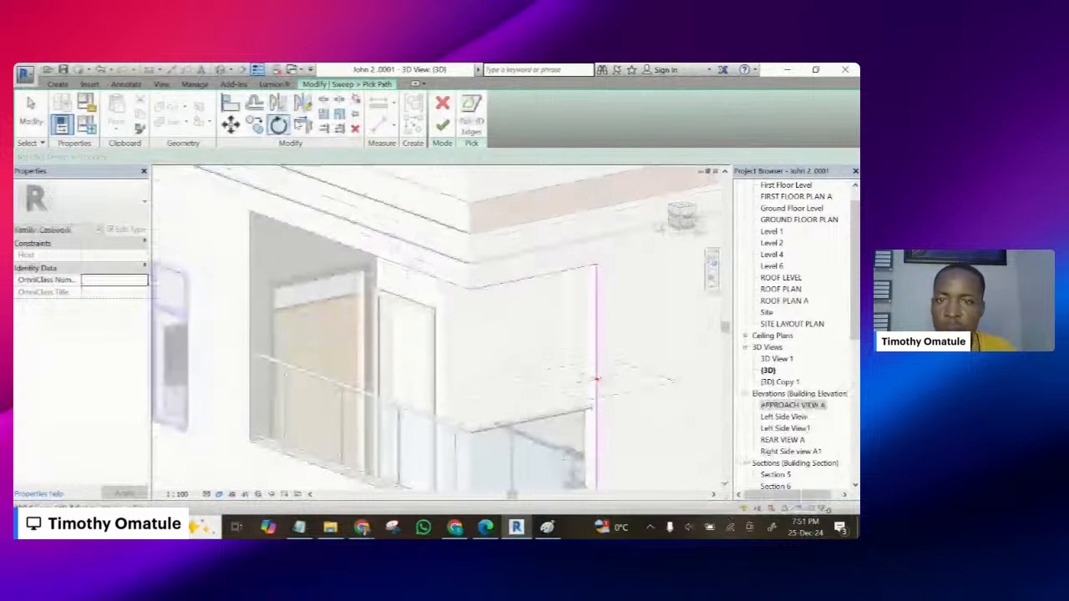
click(301, 125)
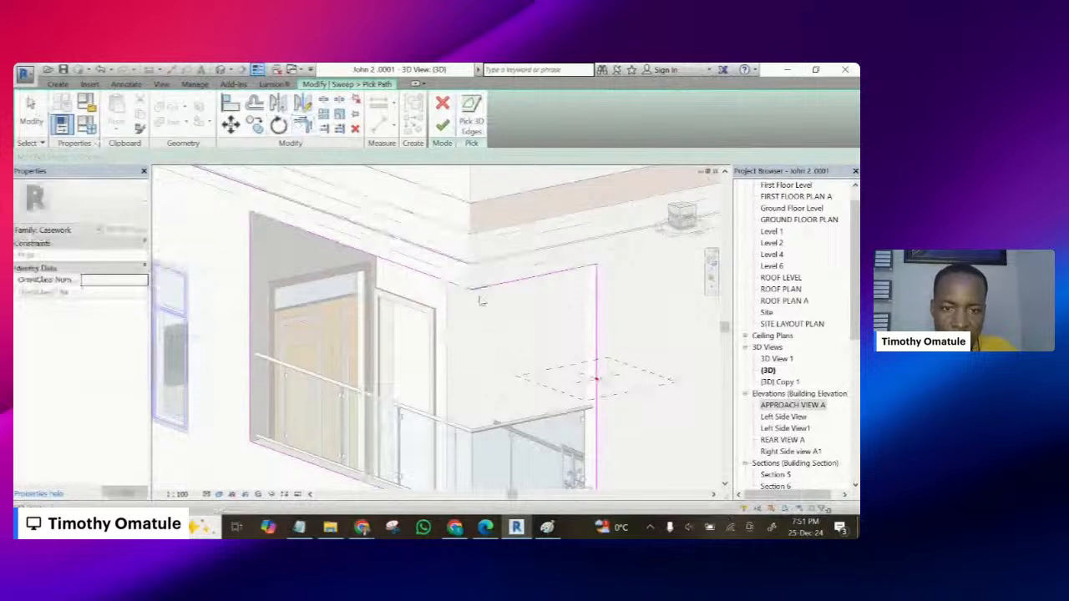
shift+middle_drag(481, 300, 428, 271)
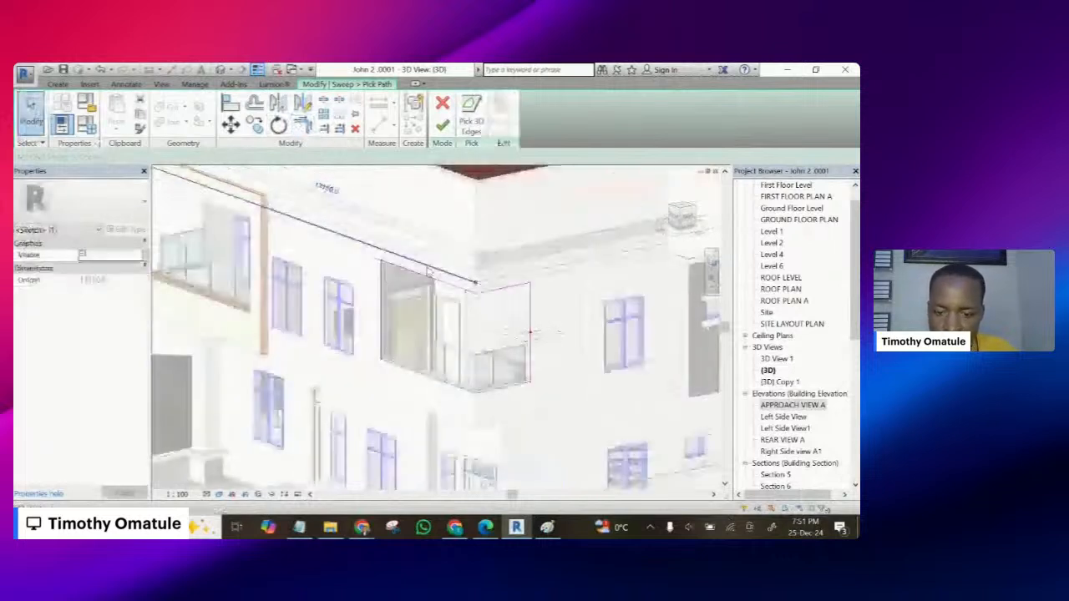
scroll(529, 332, up, 5)
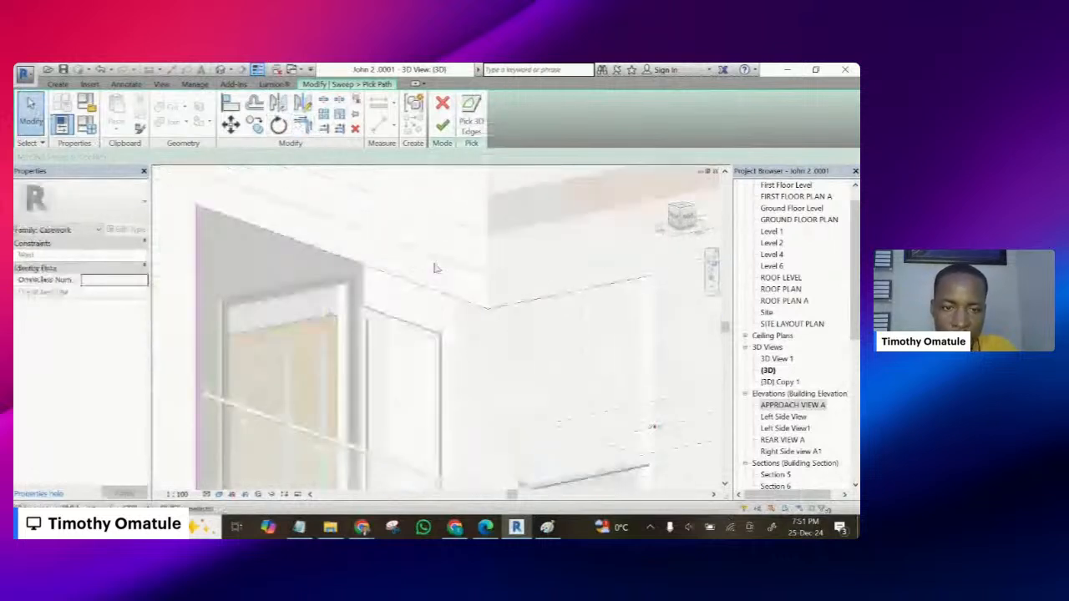
drag(432, 262, 552, 361)
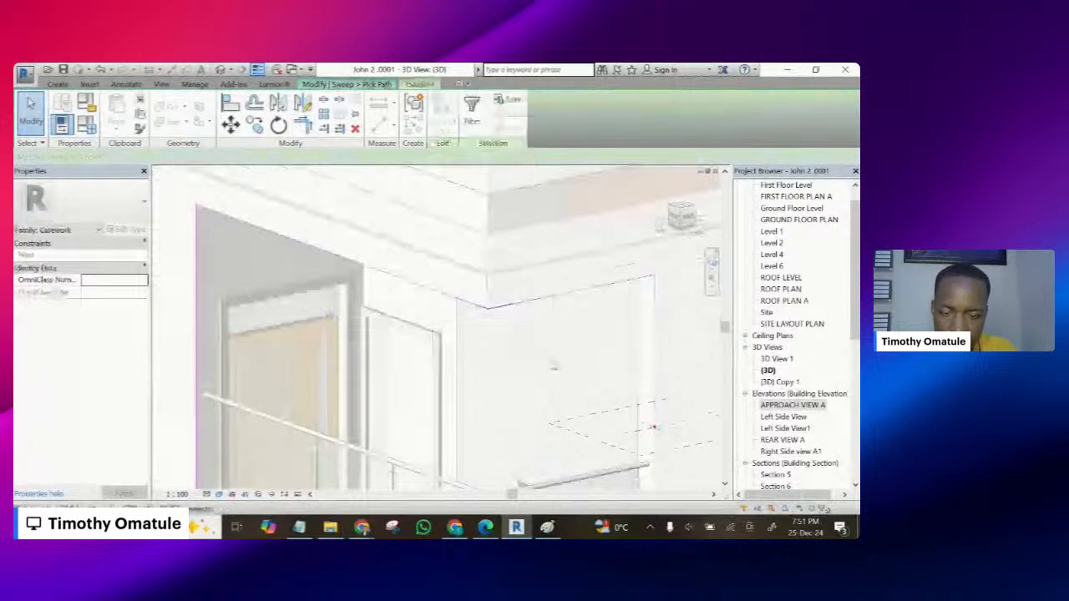
key(Delete)
scroll(511, 401, down, 2)
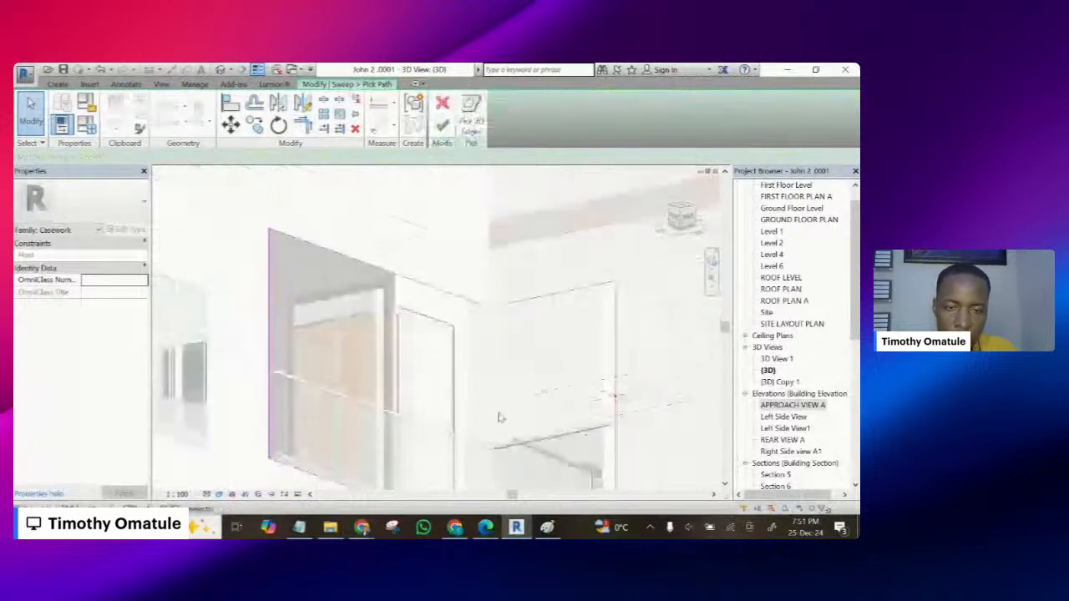
- Delete the short extra path segment at the lower outer corner of the balcony opening
scroll(464, 425, up, 2)
scroll(457, 367, down, 4)
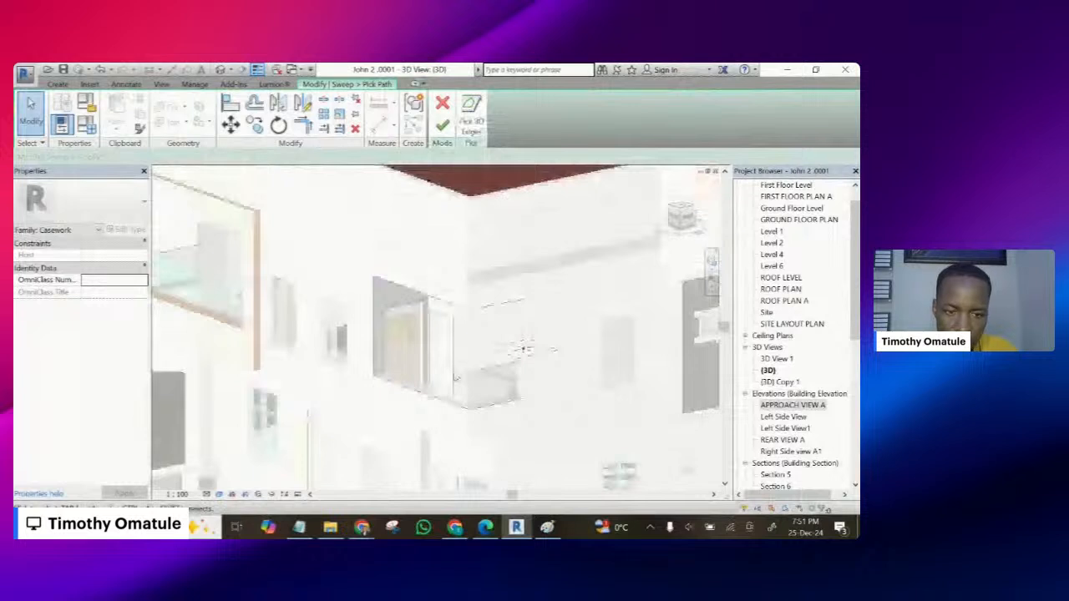
scroll(455, 378, up, 3)
drag(438, 351, 582, 463)
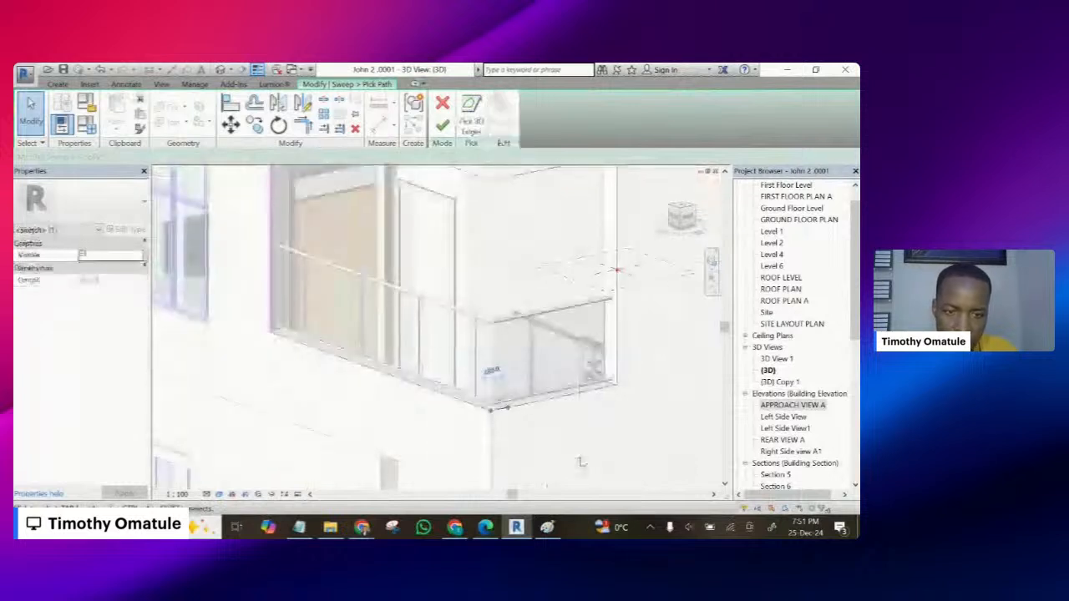
key(Delete)
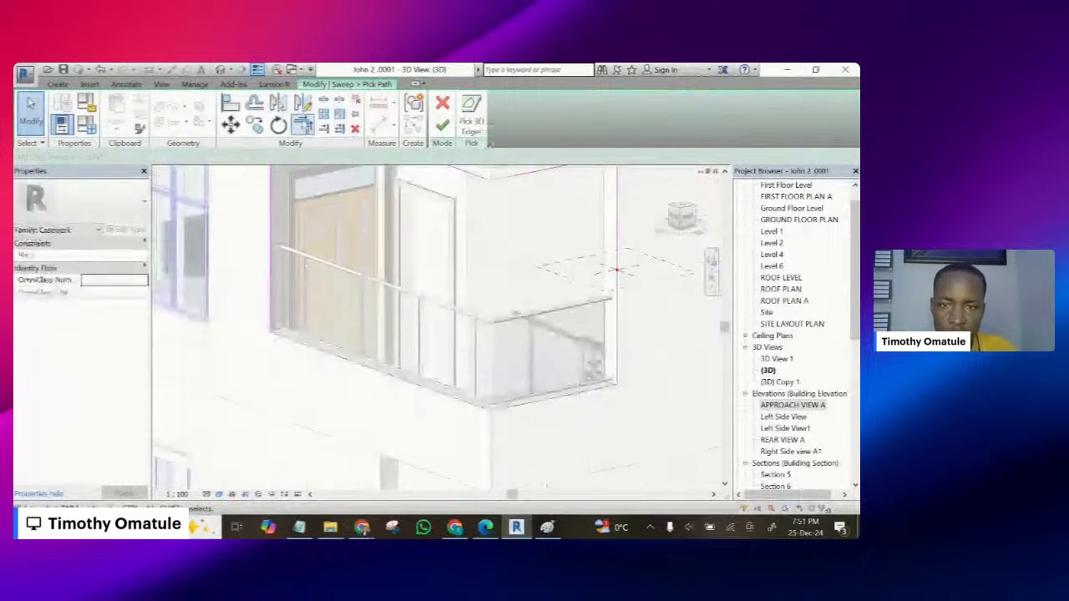
- Extend the side wall's lower path line to meet the front wall's lower line at the outer corner
click(456, 398)
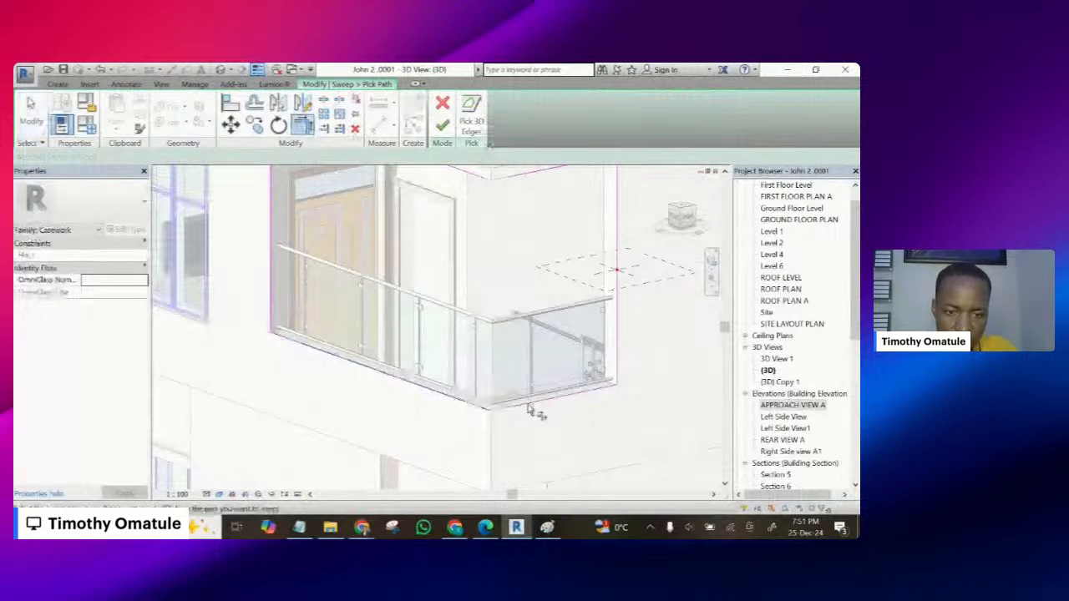
scroll(506, 417, up, 3)
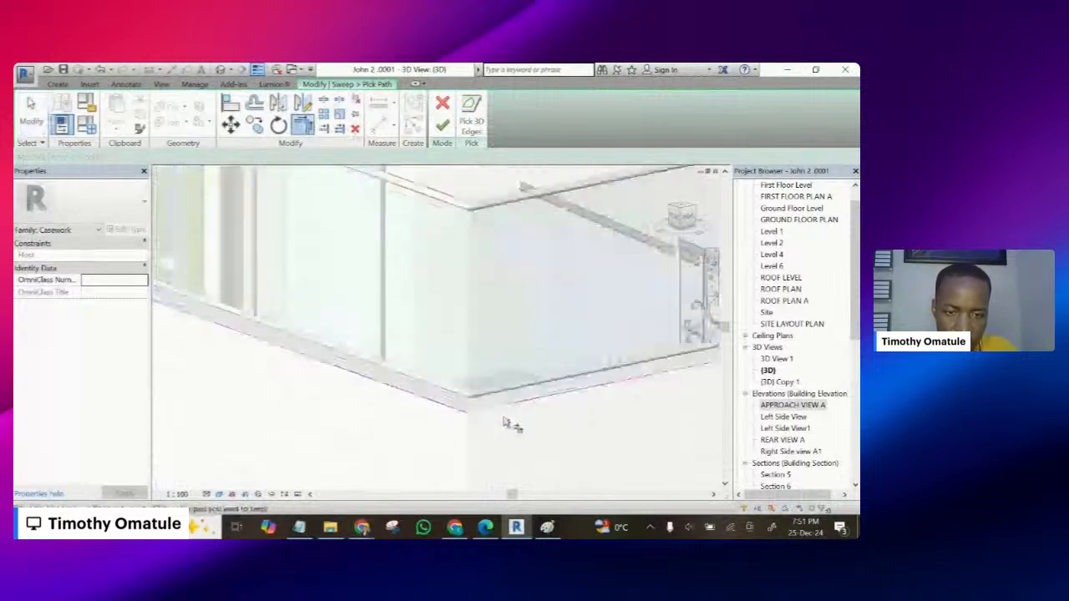
scroll(505, 422, up, 2)
key(Escape)
key(Escape)
click(516, 394)
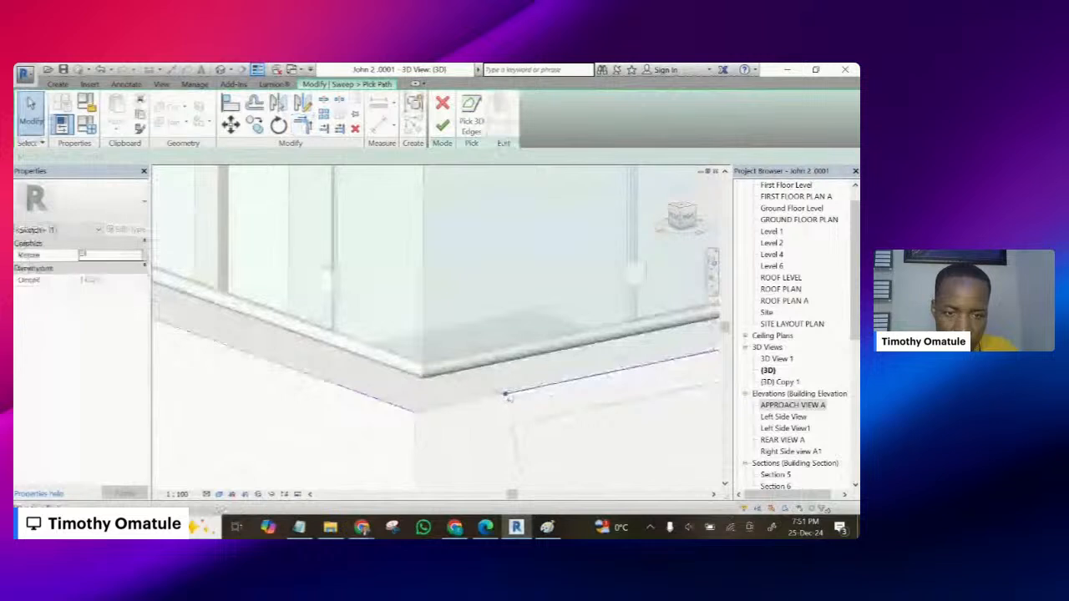
drag(506, 397, 413, 409)
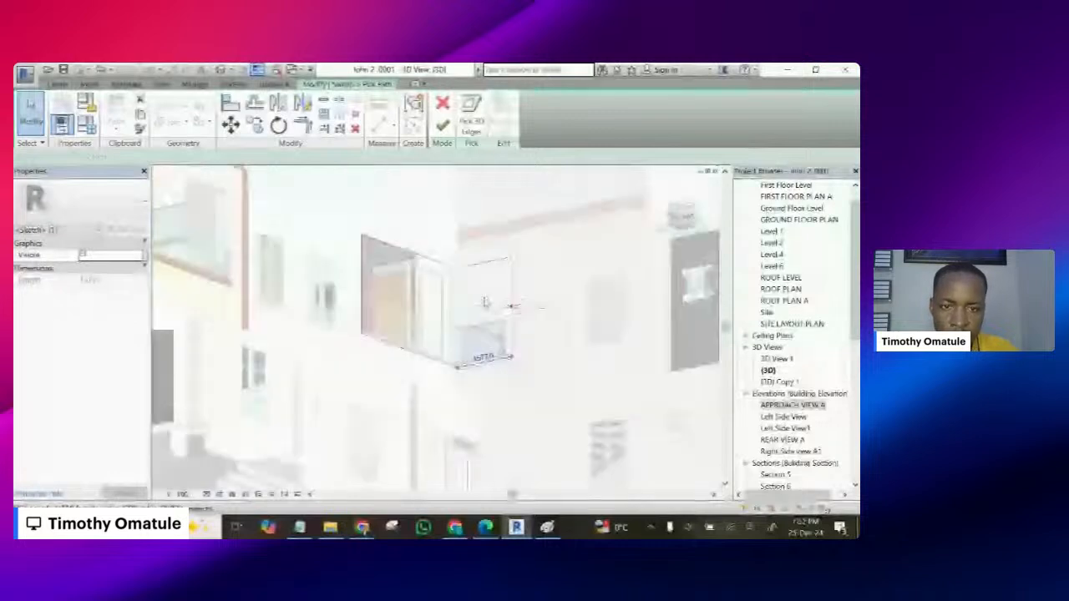
- Extend the front and side walls' upper path lines until they meet at the outer corner, and check the path's remaining corners
scroll(464, 271, up, 5)
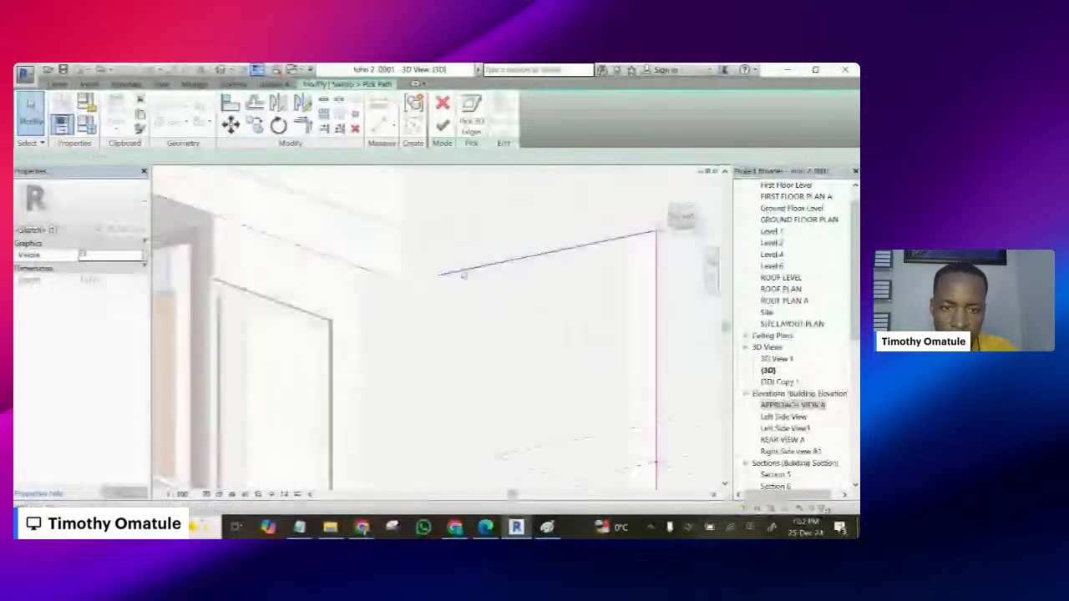
click(391, 279)
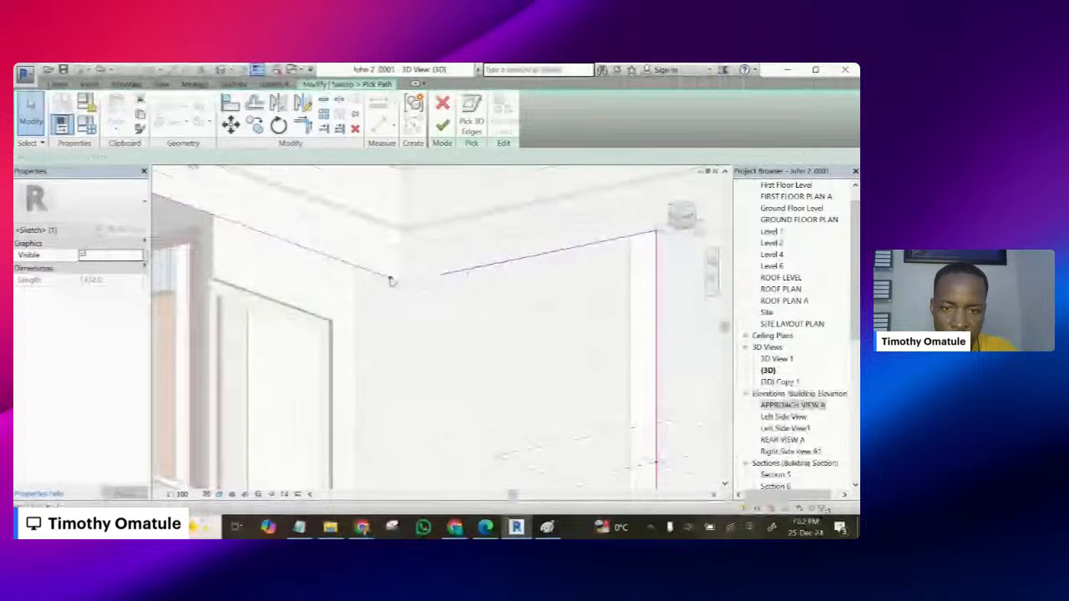
drag(390, 279, 404, 282)
scroll(444, 280, up, 1)
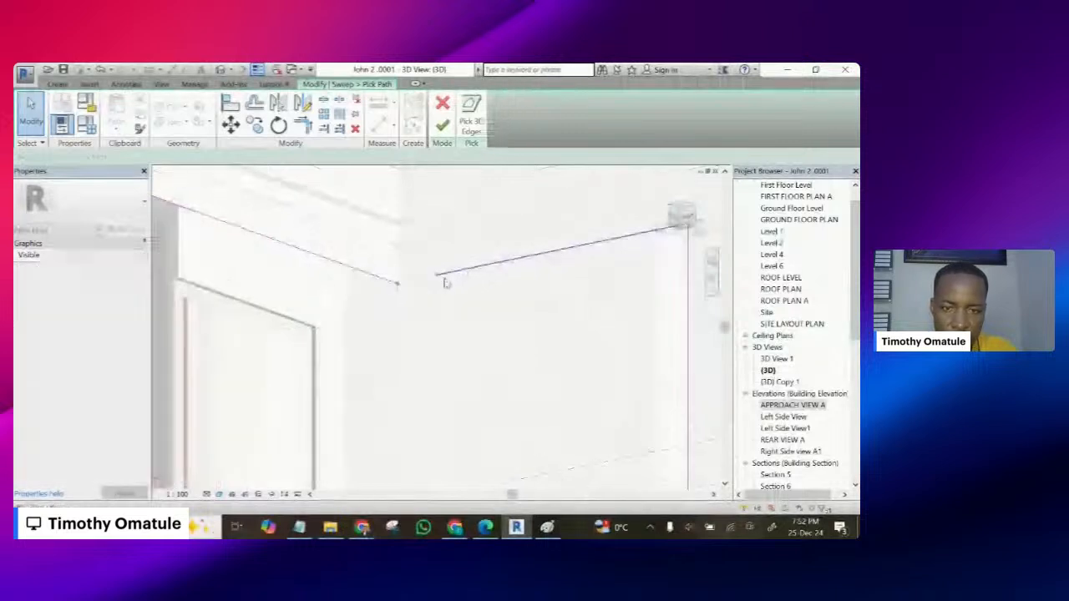
click(435, 275)
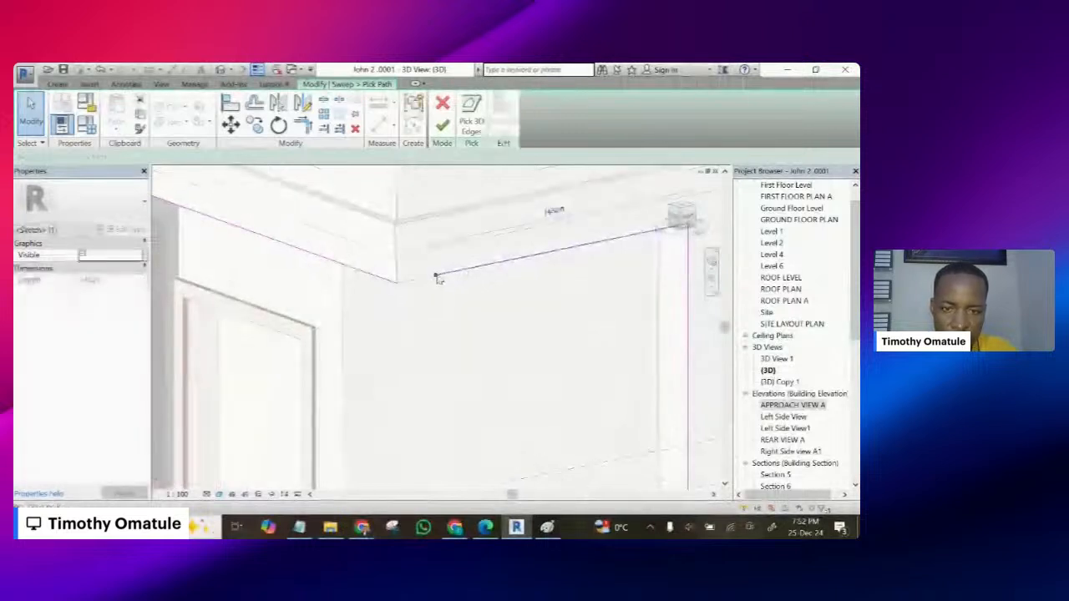
drag(434, 274, 396, 282)
scroll(470, 308, down, 6)
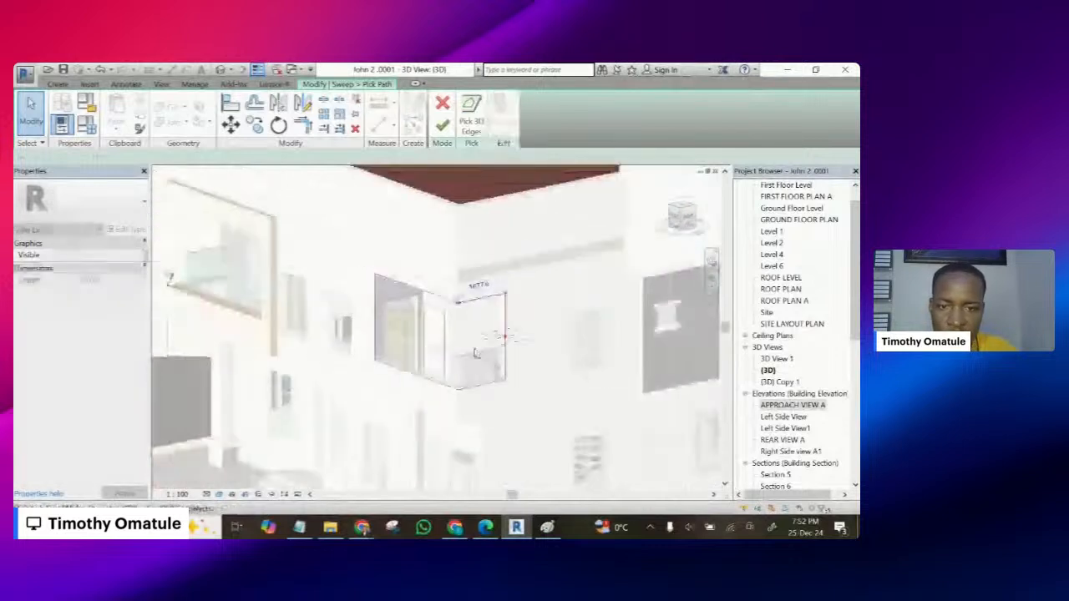
scroll(384, 359, up, 5)
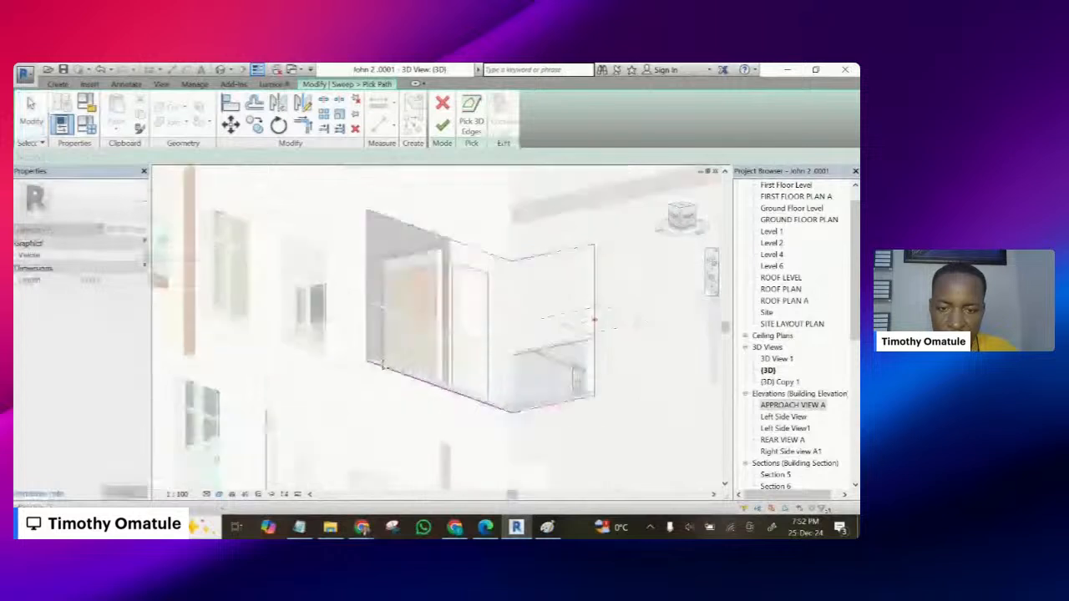
scroll(367, 368, up, 4)
scroll(347, 430, down, 3)
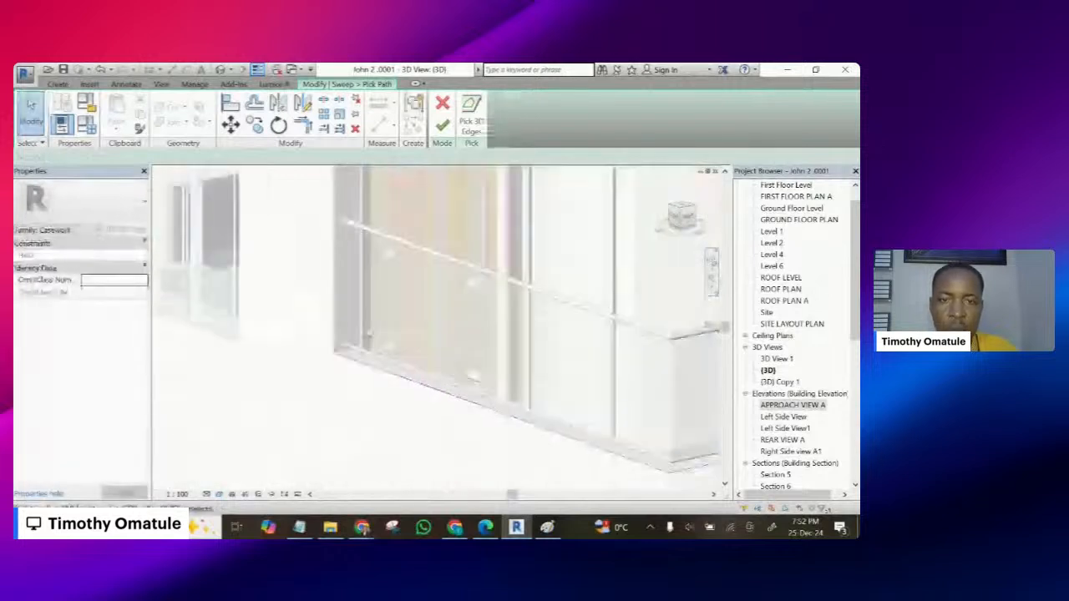
- Try to finish the picked sweep path around the first-floor corner balcony opening and return to editing the path
scroll(397, 288, down, 4)
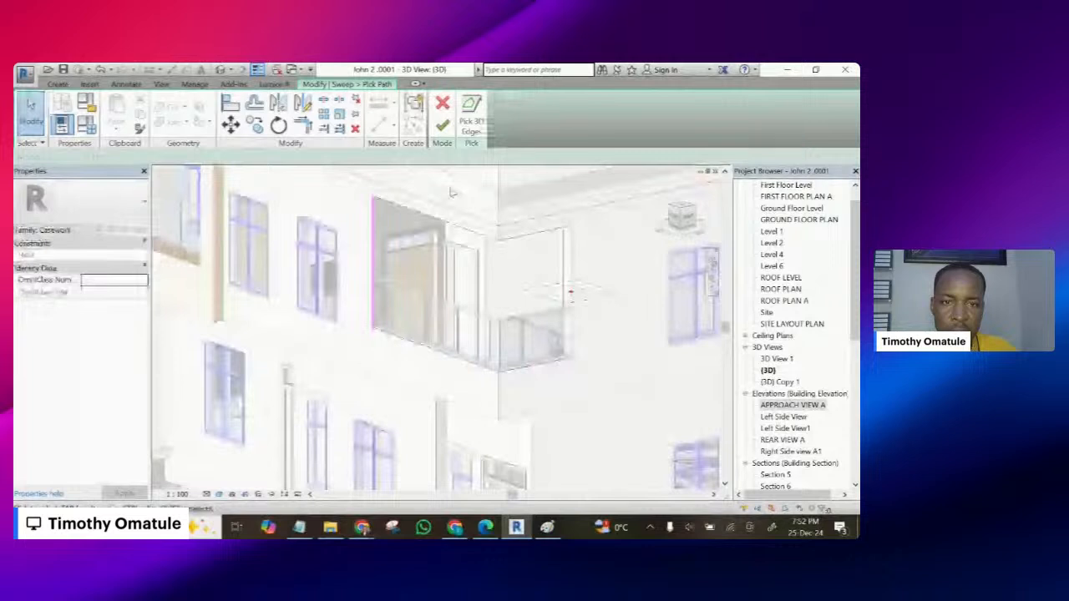
click(444, 126)
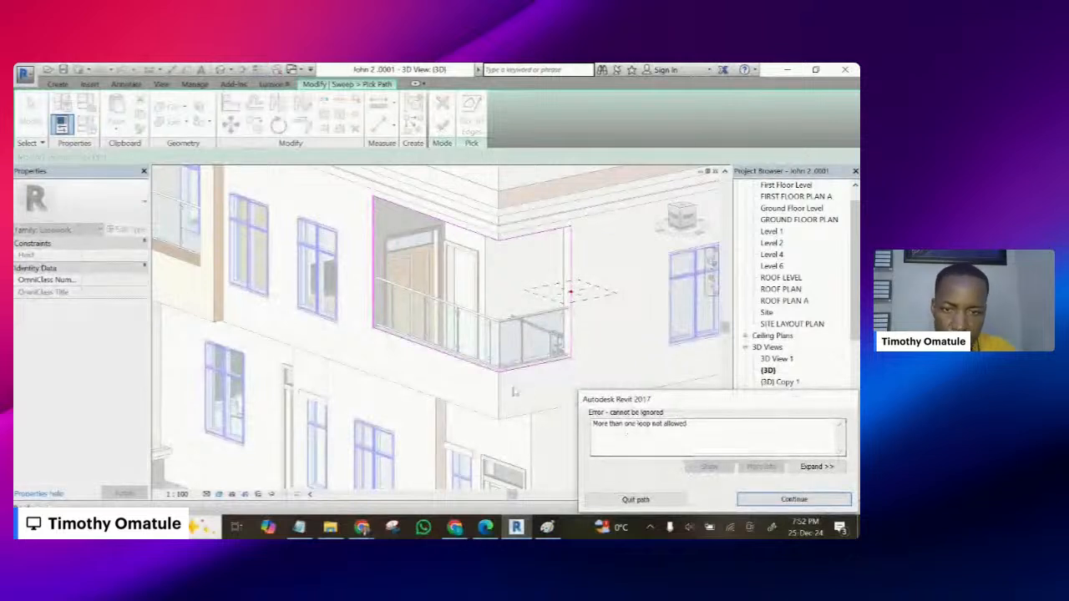
scroll(393, 343, down, 5)
scroll(384, 342, down, 3)
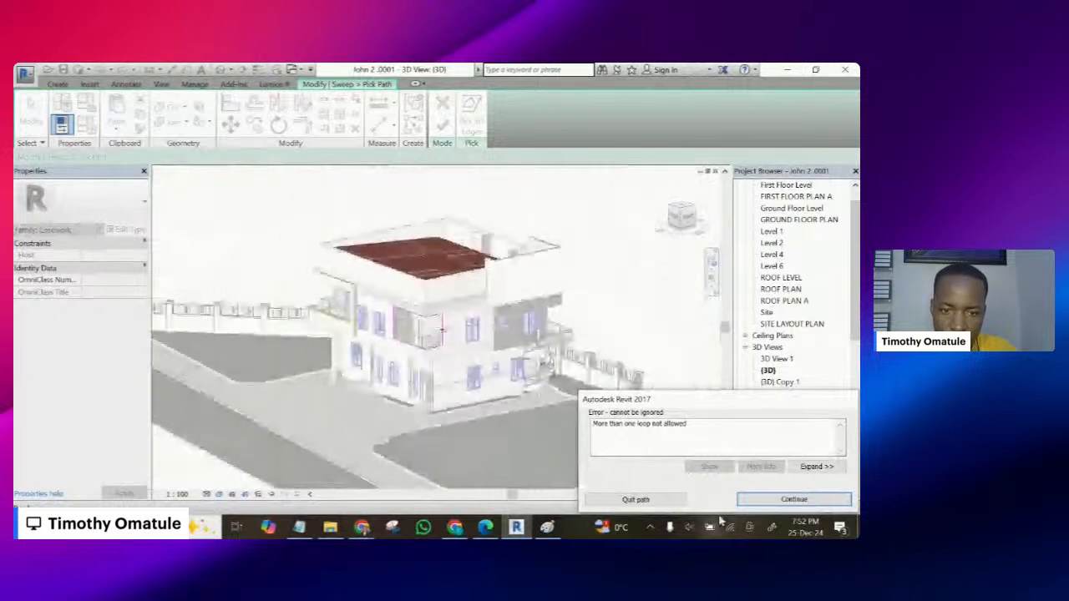
key(Return)
scroll(444, 324, up, 2)
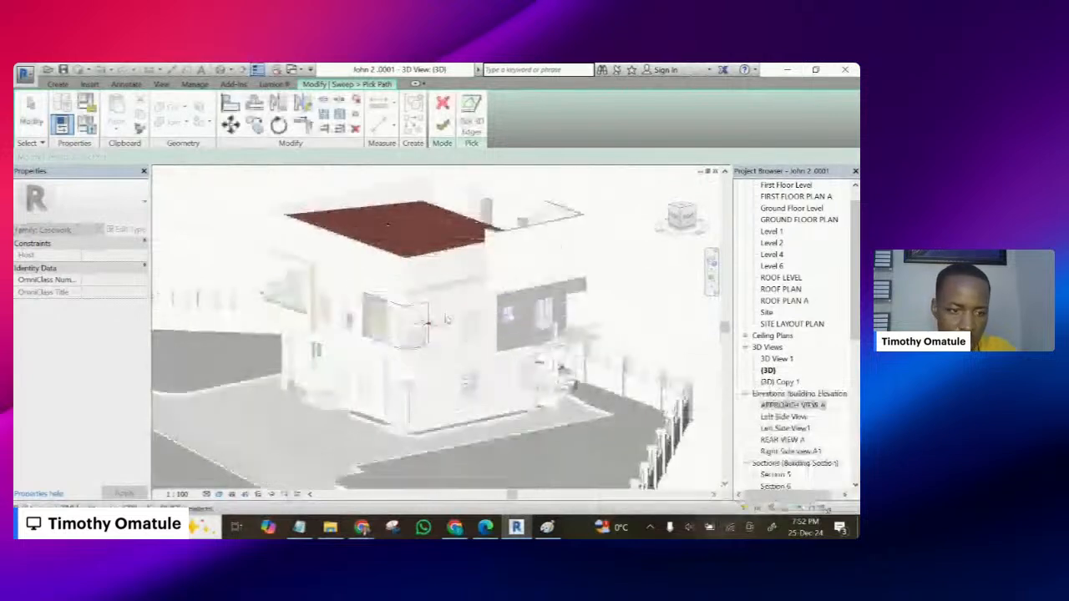
- Try trimming the path lines around the balcony opening into corners and finishing the sweep path again
scroll(451, 309, up, 5)
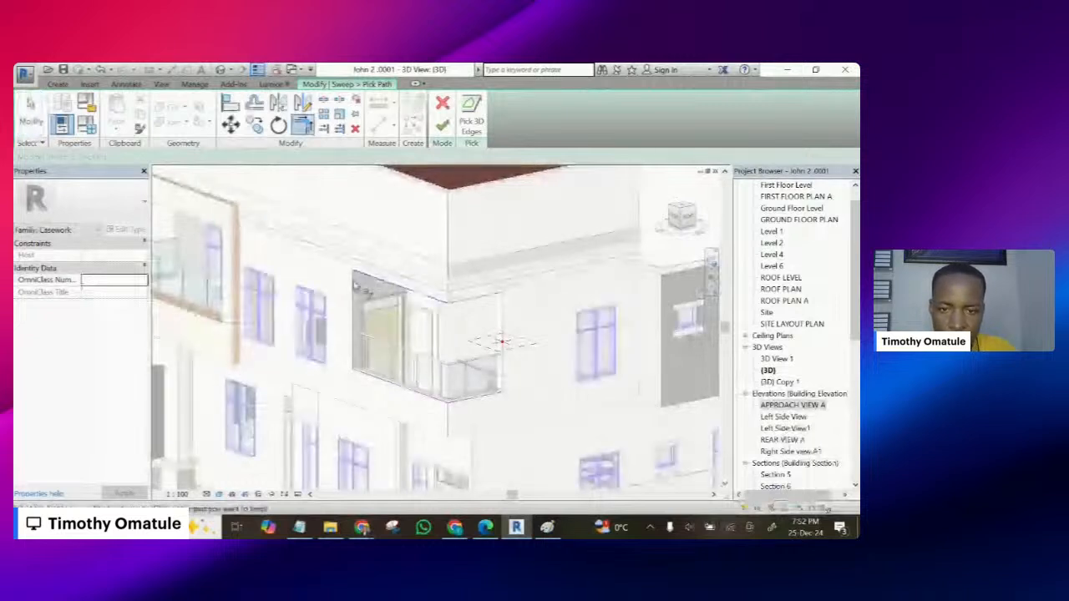
scroll(362, 363, up, 3)
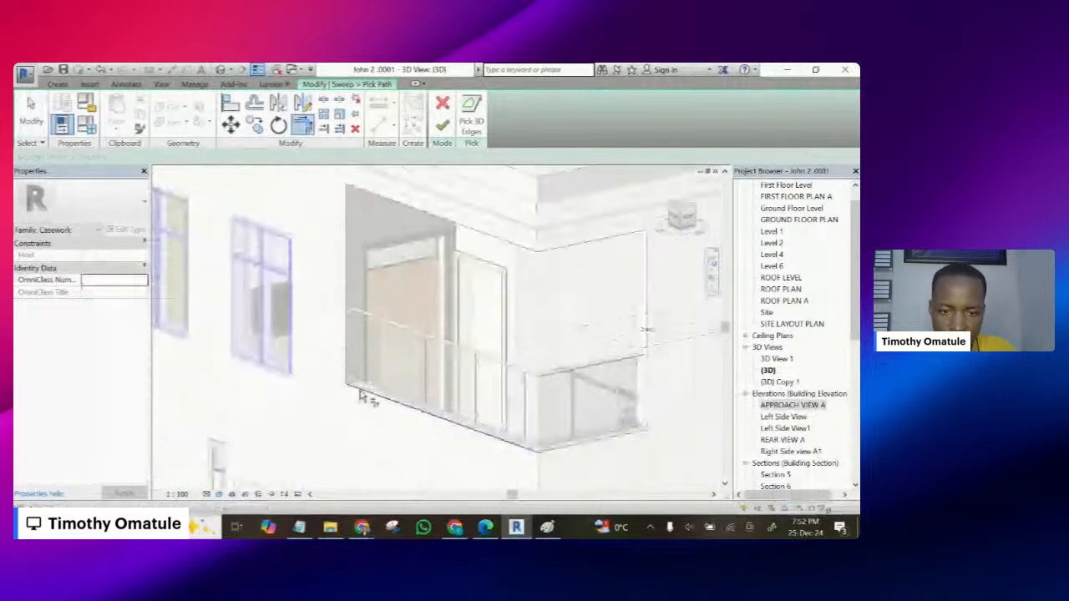
click(499, 441)
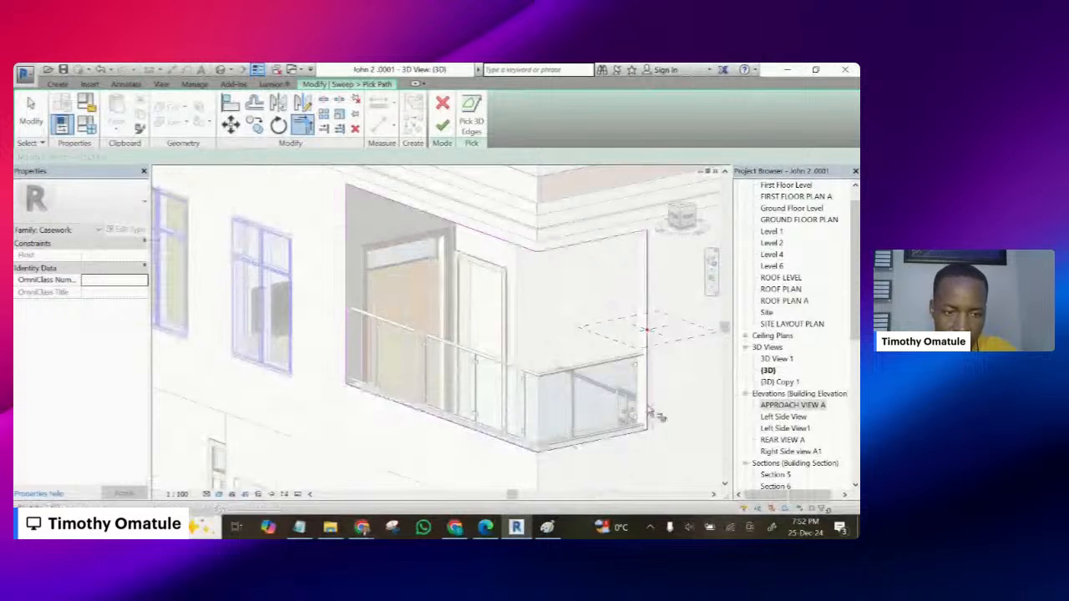
shift+middle_drag(639, 442, 622, 313)
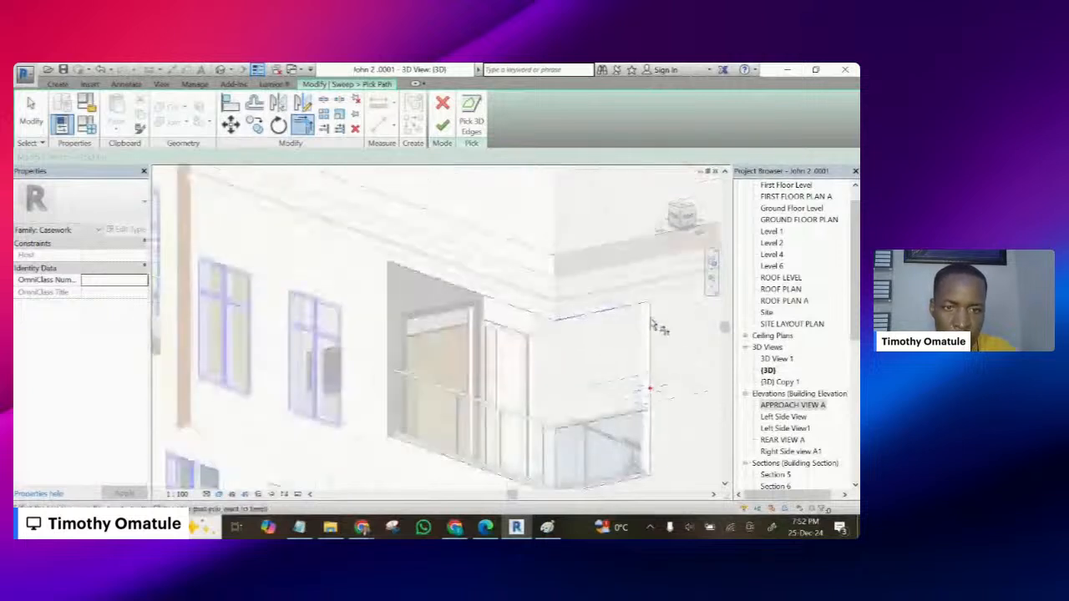
click(445, 132)
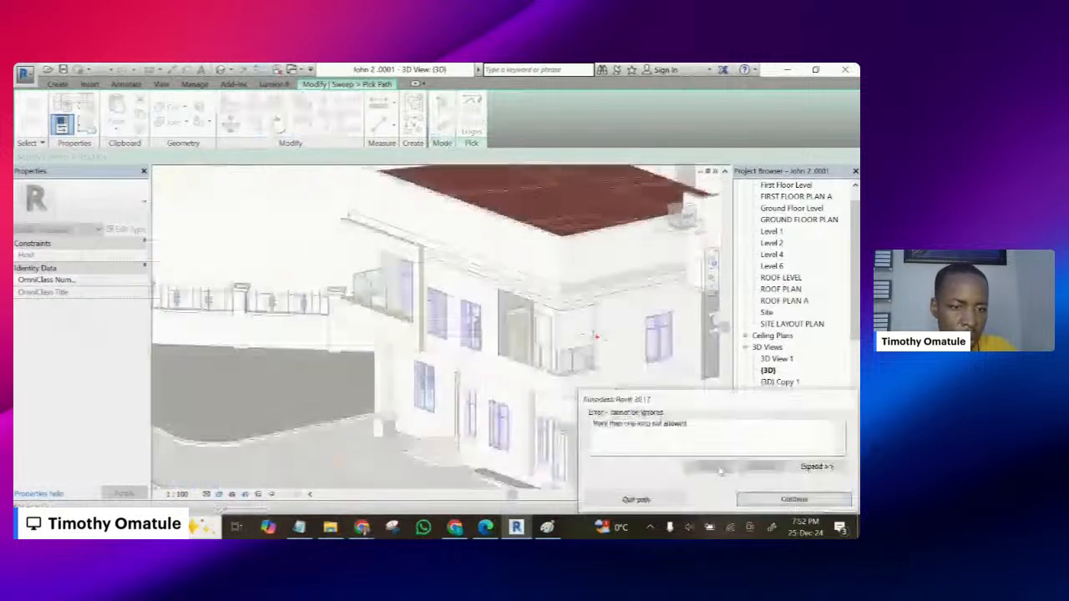
click(785, 499)
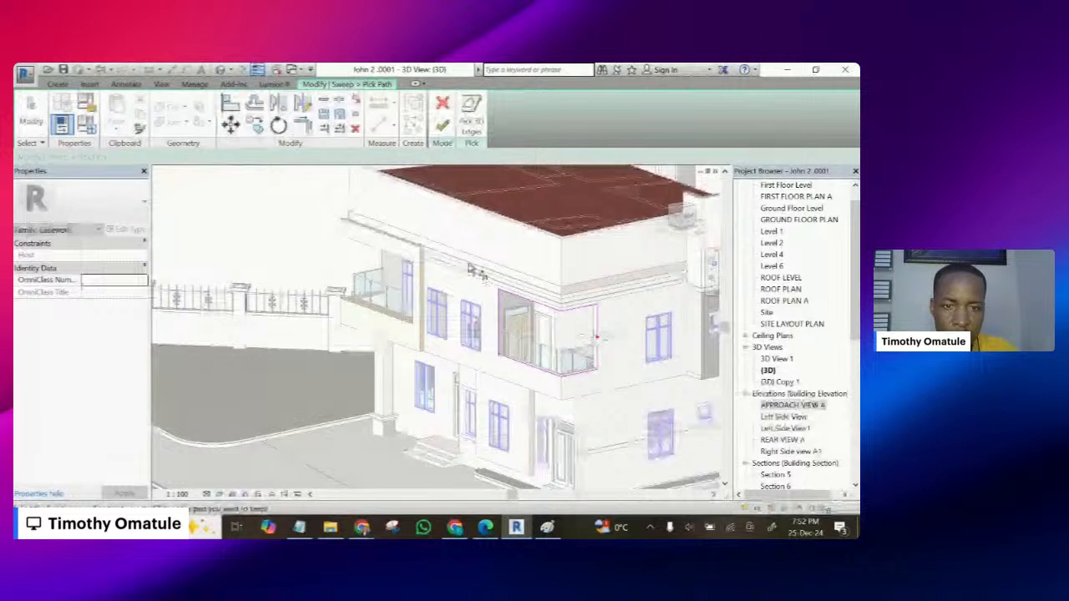
- Delete all picked path lines around the balcony opening and discard the sweep together with its in-place model
key(Escape)
drag(468, 261, 652, 407)
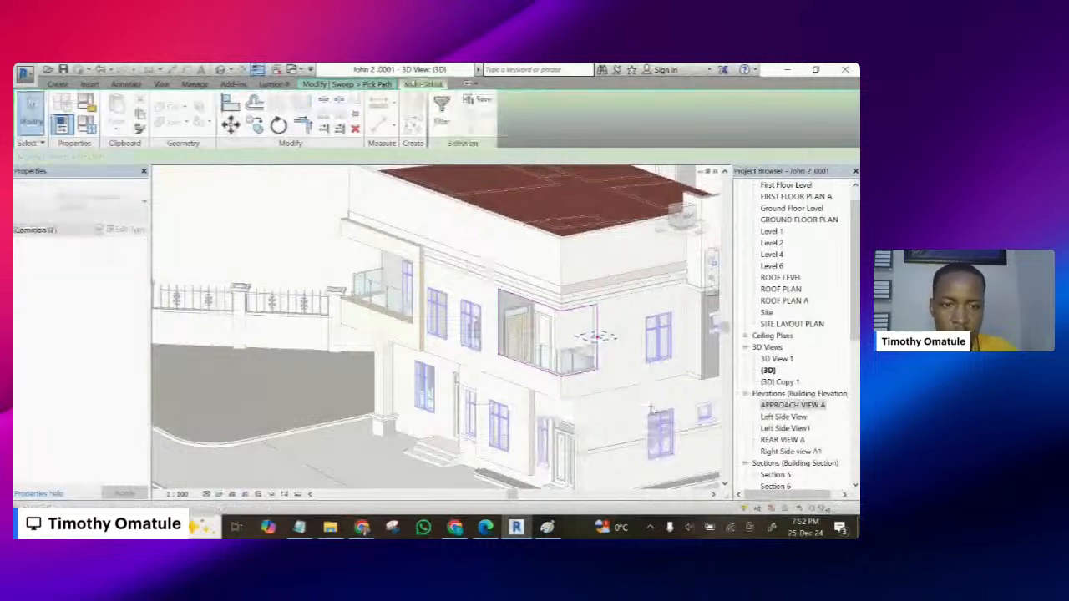
key(Delete)
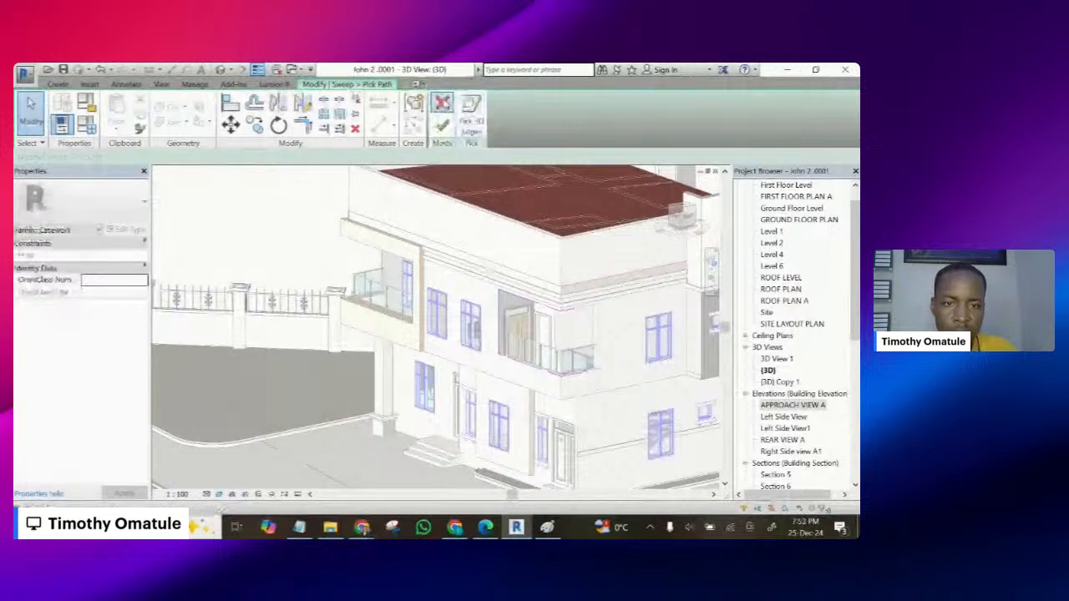
click(442, 102)
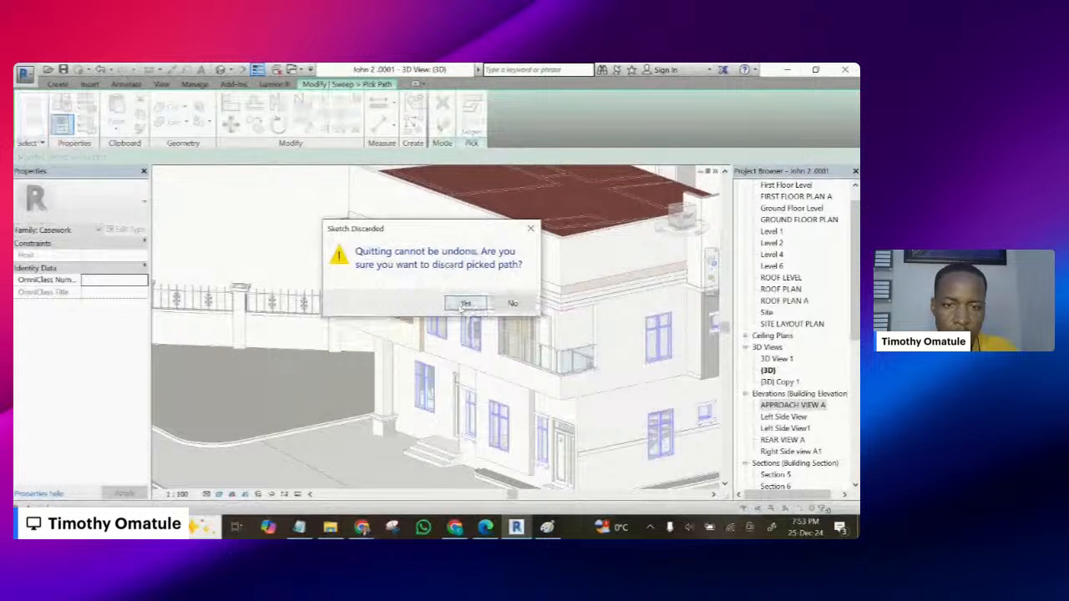
click(464, 304)
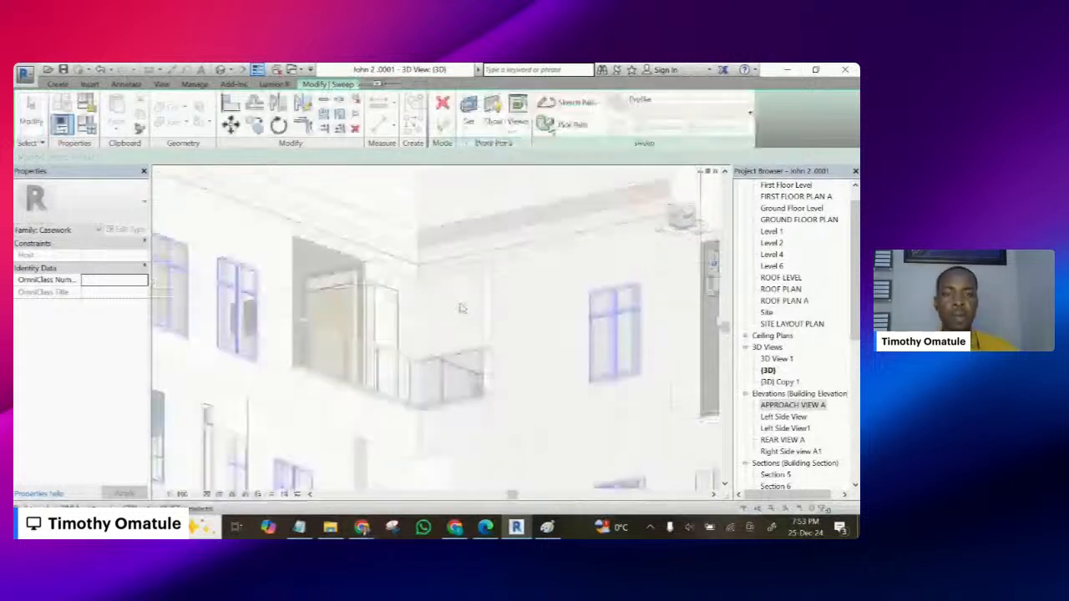
click(446, 104)
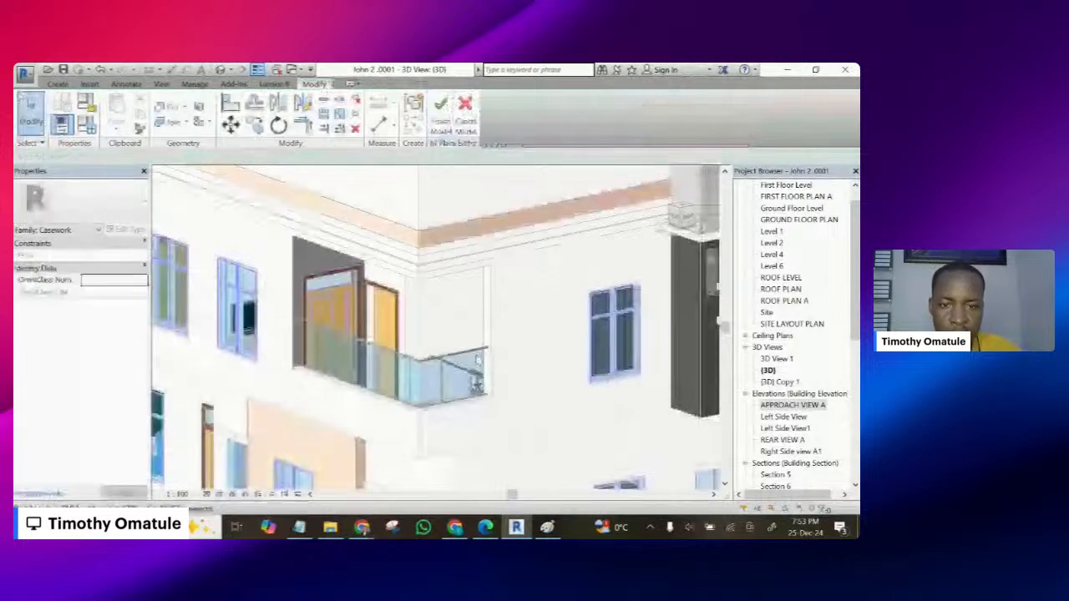
click(465, 113)
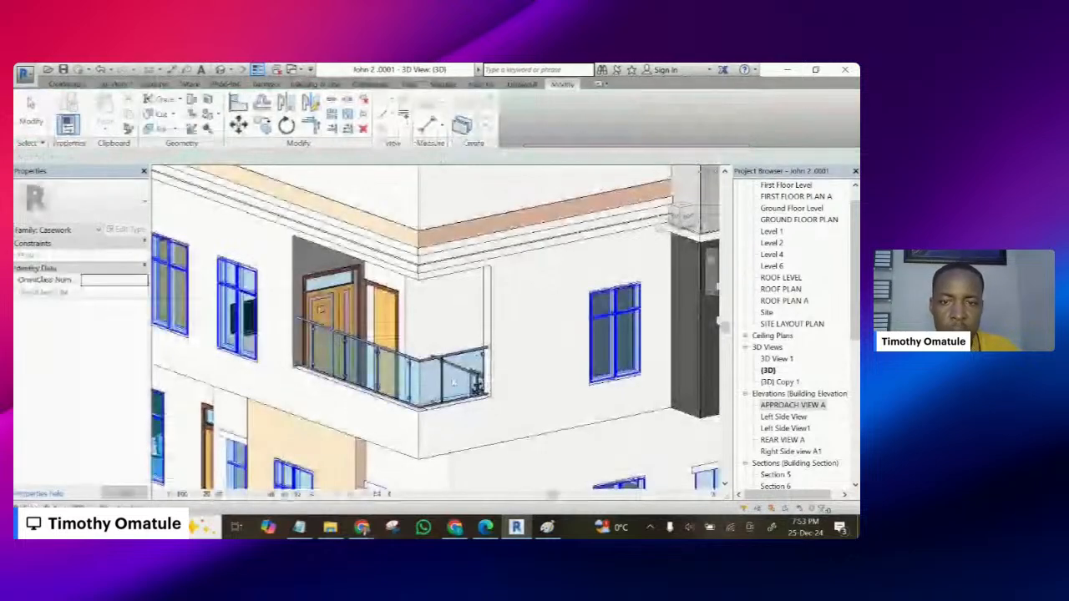
- Open FIRST FLOOR PLAN A at the corner balcony and start an in-place model in the Casework category with the suggested name
shift+middle_drag(475, 385, 427, 421)
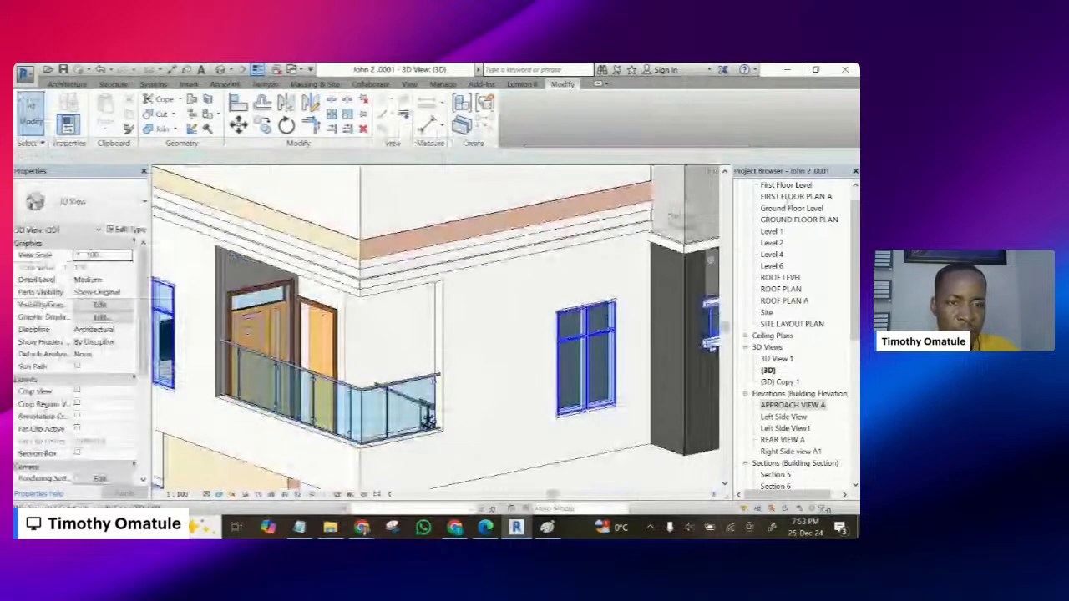
scroll(547, 267, up, 2)
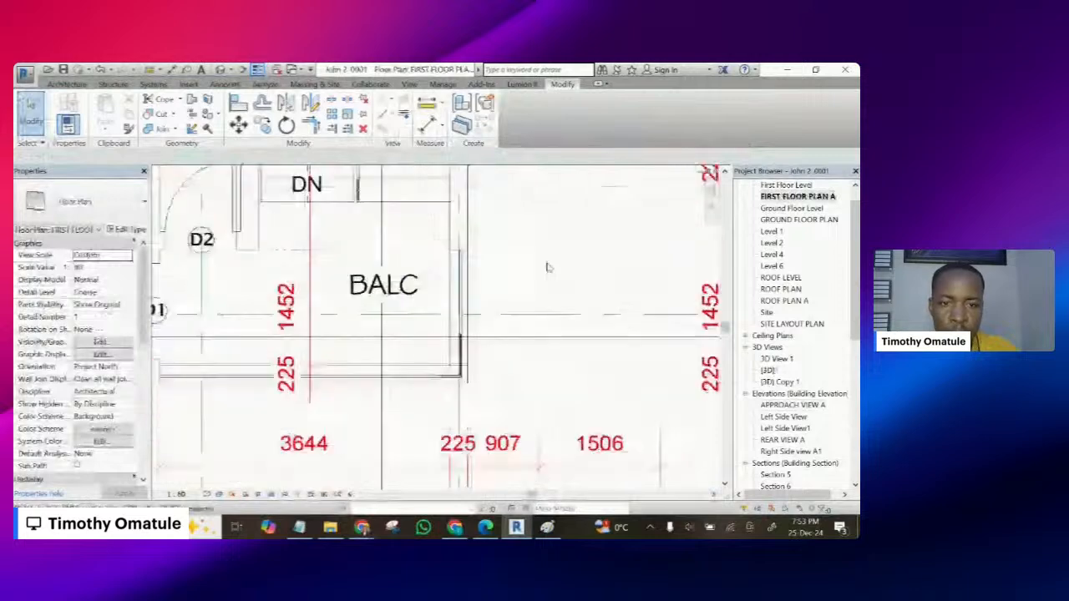
click(68, 85)
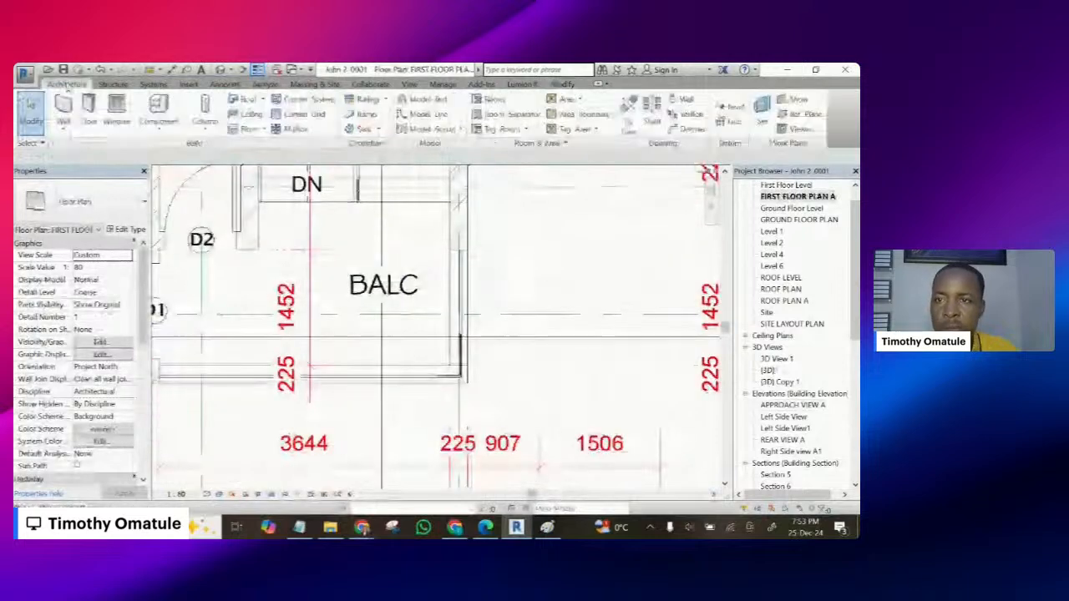
click(157, 132)
click(142, 179)
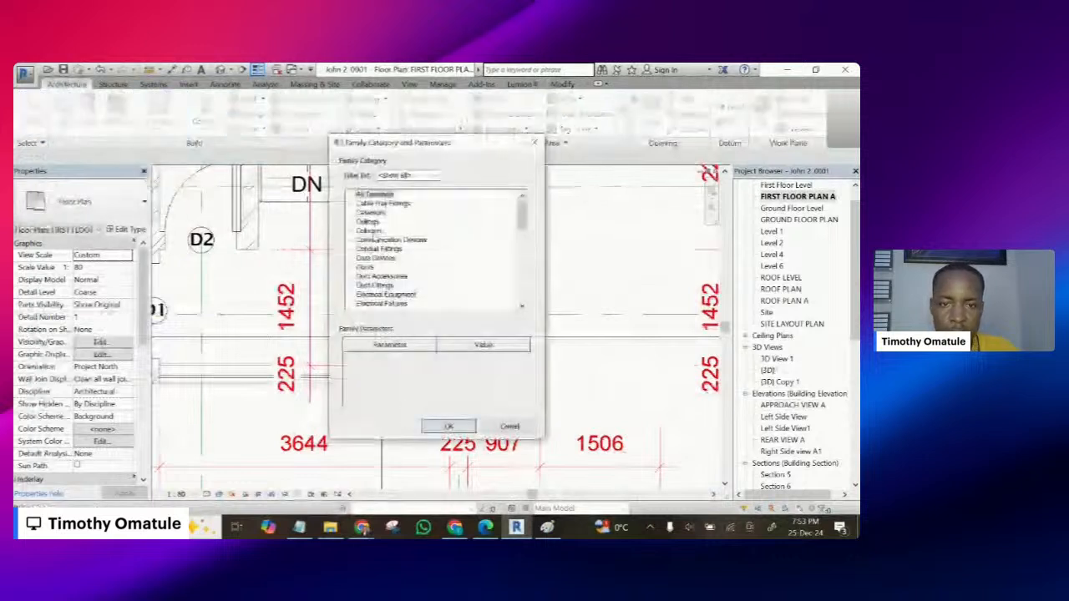
click(371, 213)
click(448, 427)
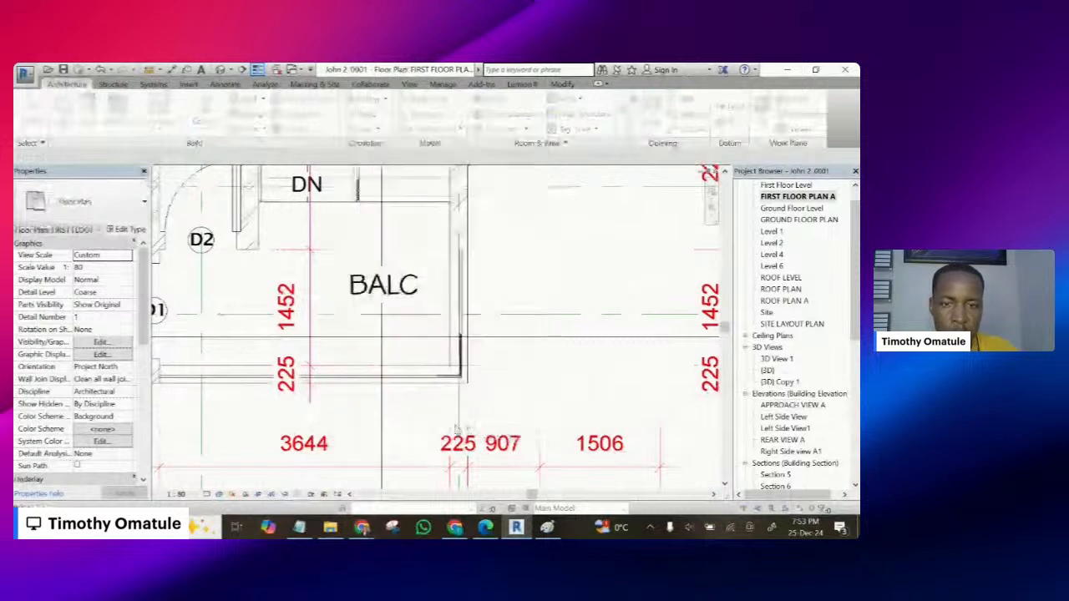
click(427, 317)
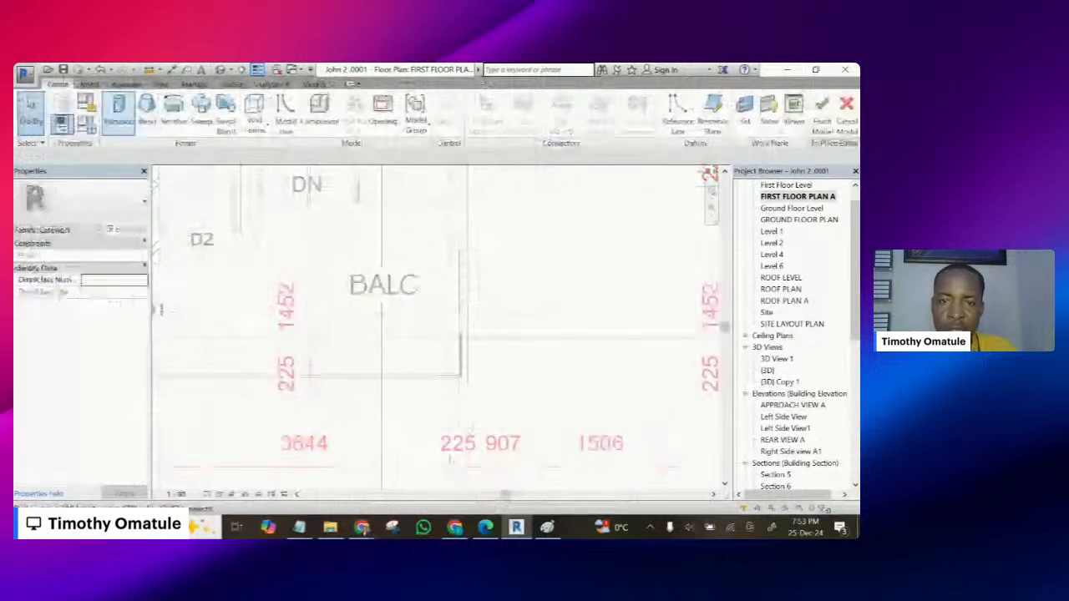
- Start an extrusion and sketch a rectangle over the corner balcony, beginning at the outer wall corner
click(119, 109)
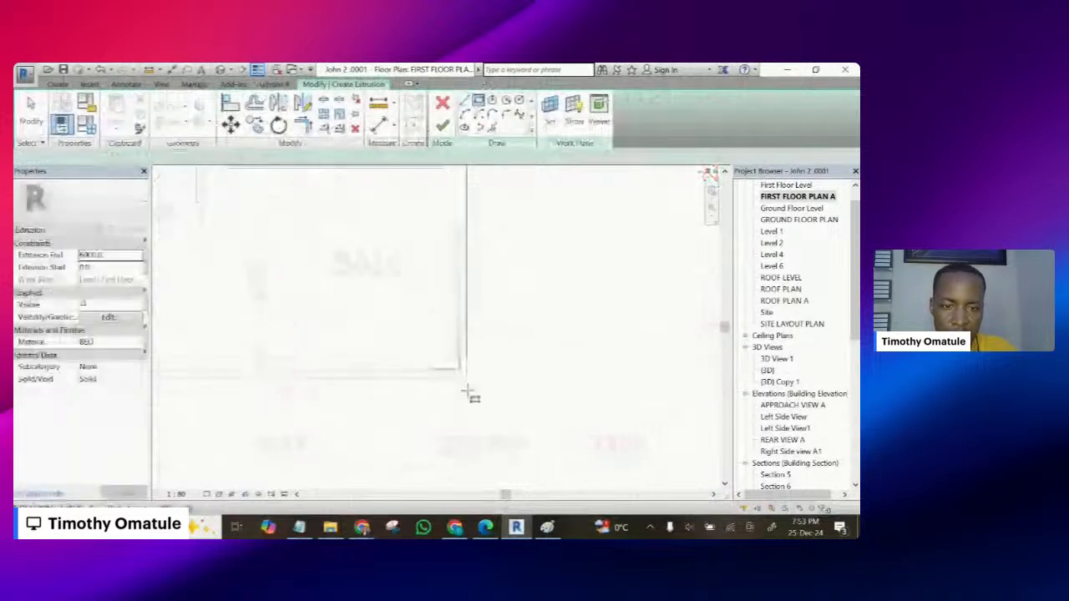
scroll(467, 388, up, 2)
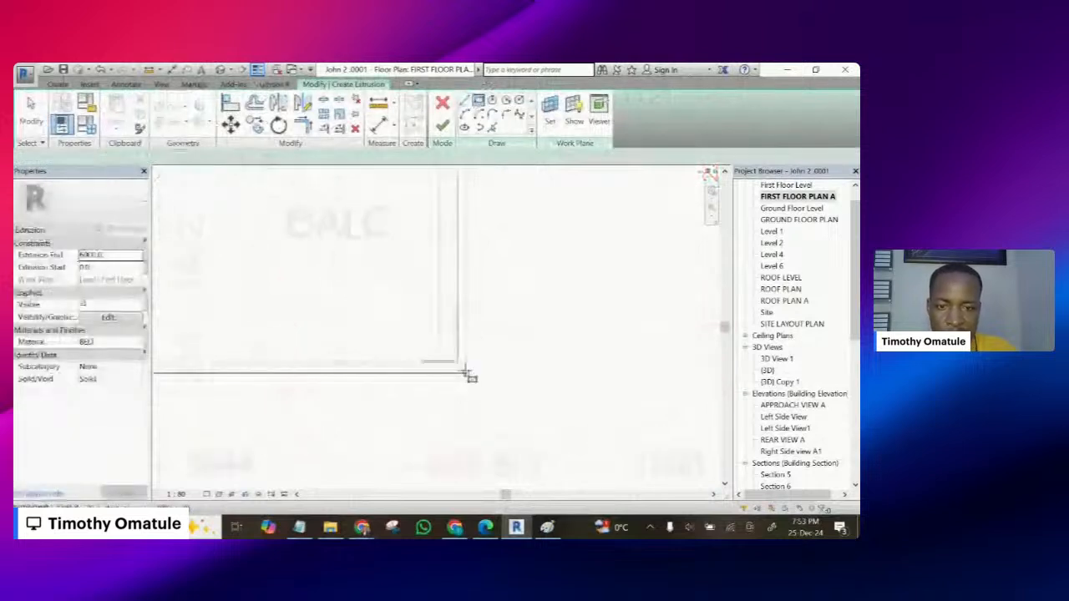
scroll(466, 374, down, 3)
scroll(402, 343, up, 2)
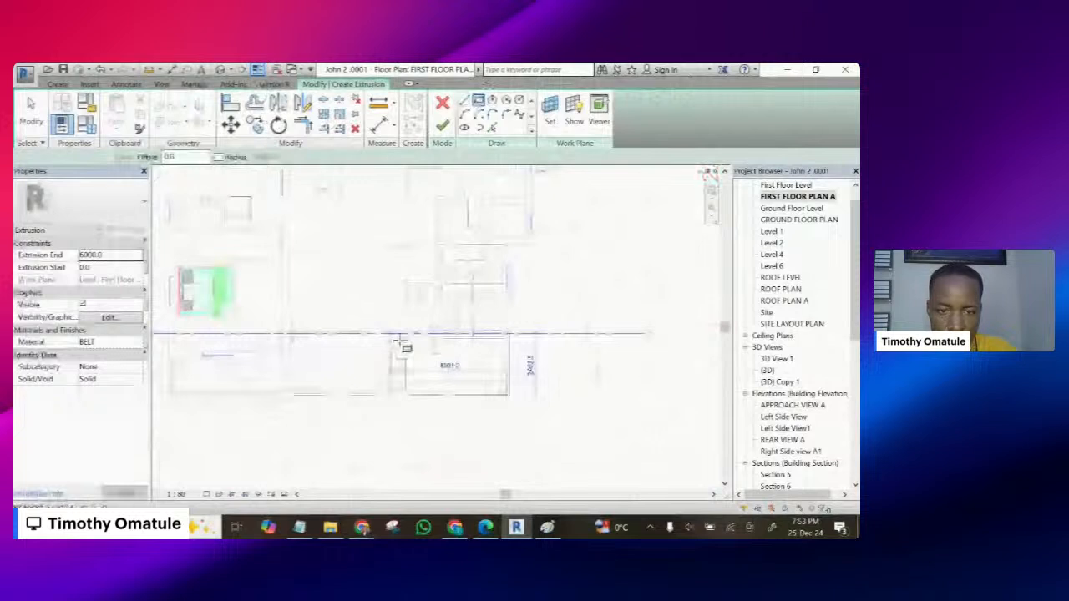
scroll(417, 353, up, 2)
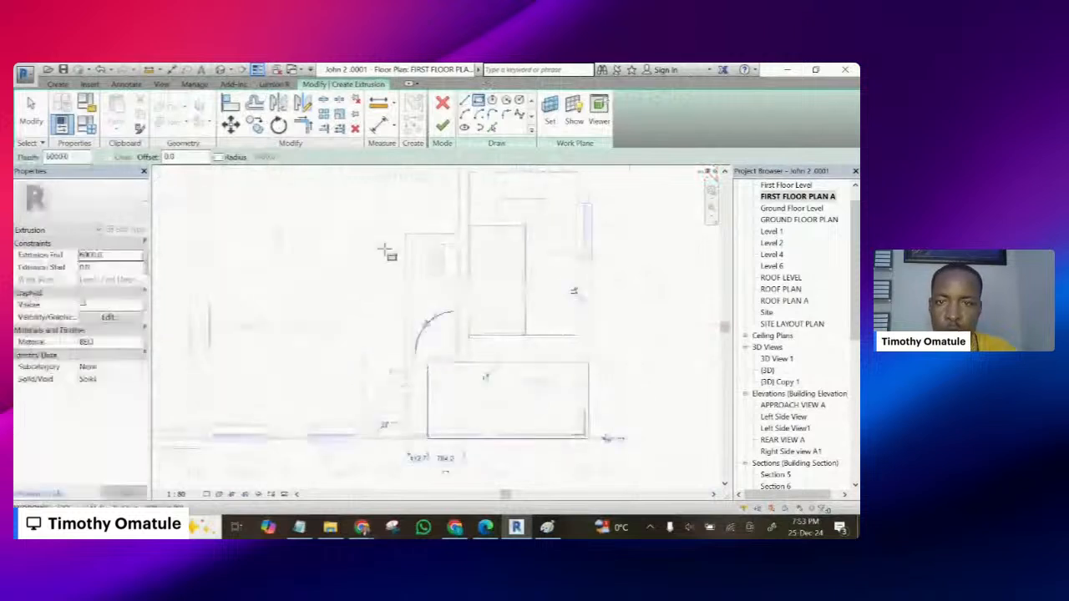
- Align the rectangle's edges with the wall faces that bound the balcony and check its corners
scroll(585, 367, up, 4)
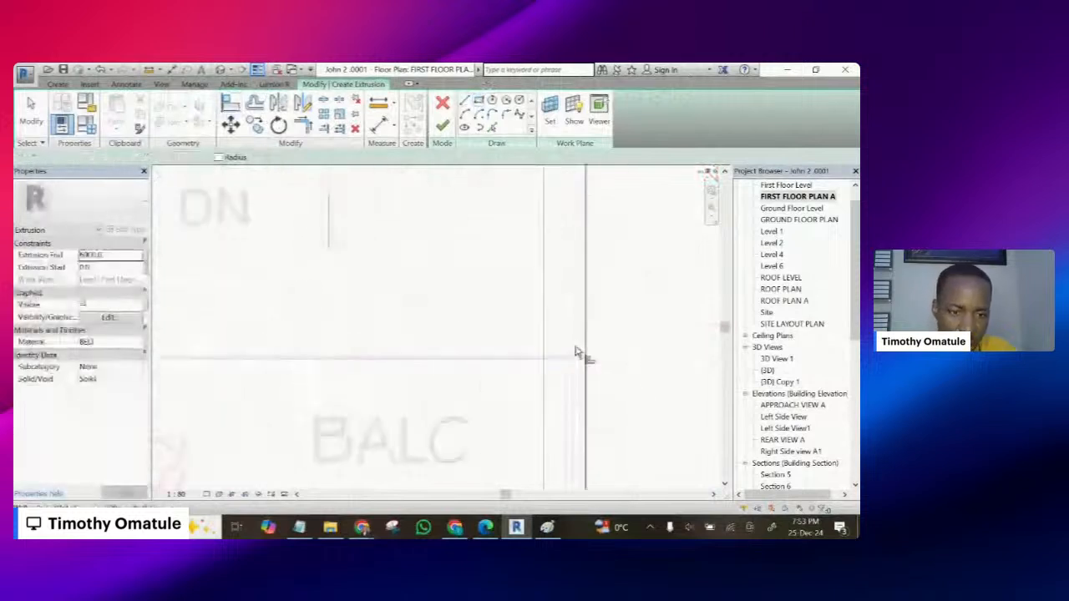
scroll(582, 366, up, 3)
scroll(431, 354, up, 3)
scroll(406, 354, up, 2)
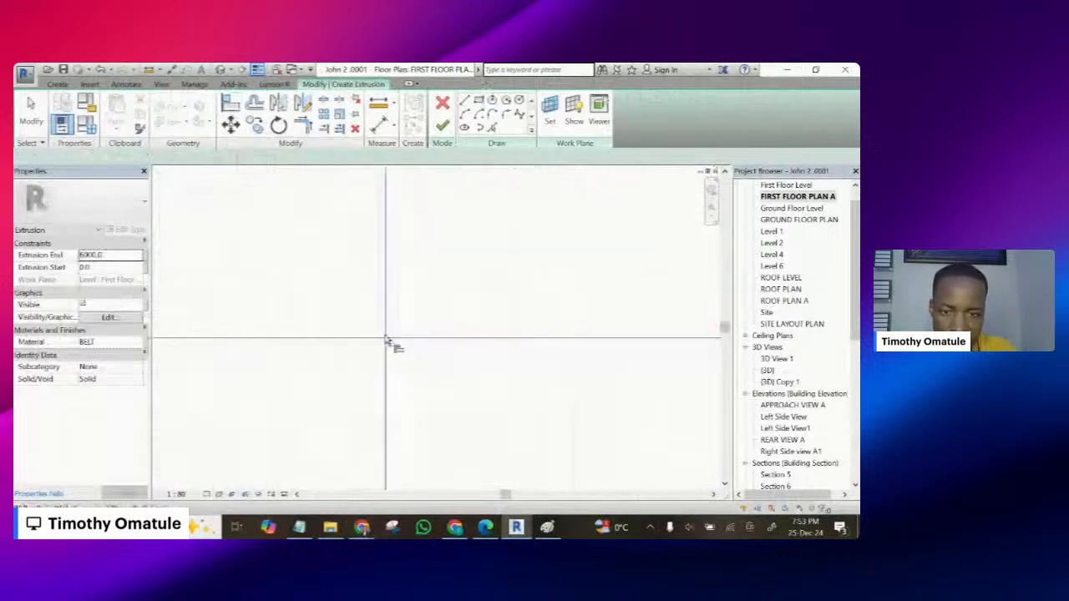
scroll(560, 284, down, 5)
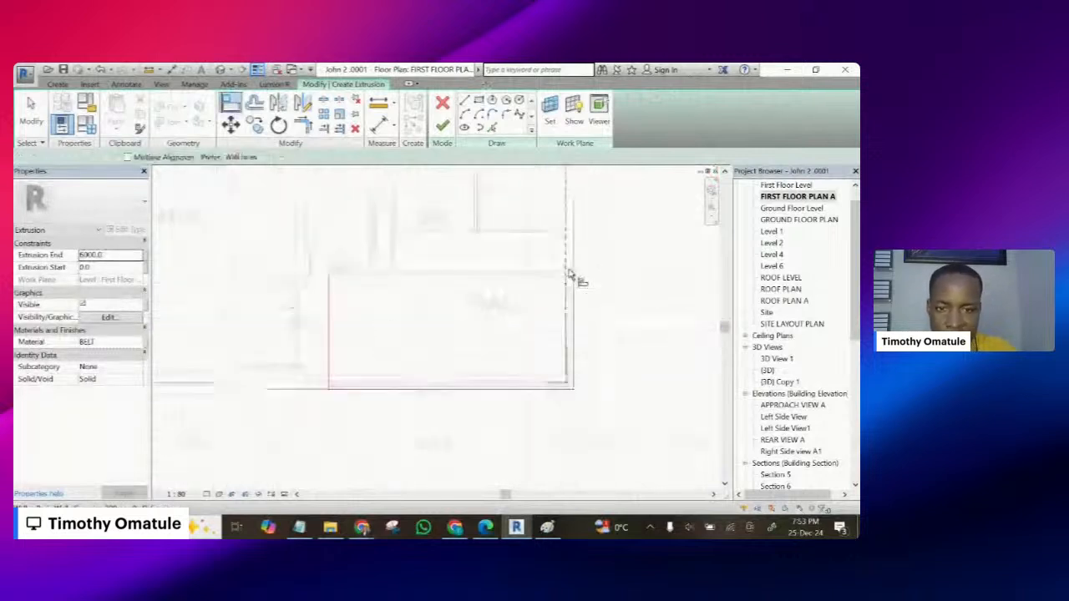
scroll(442, 339, up, 6)
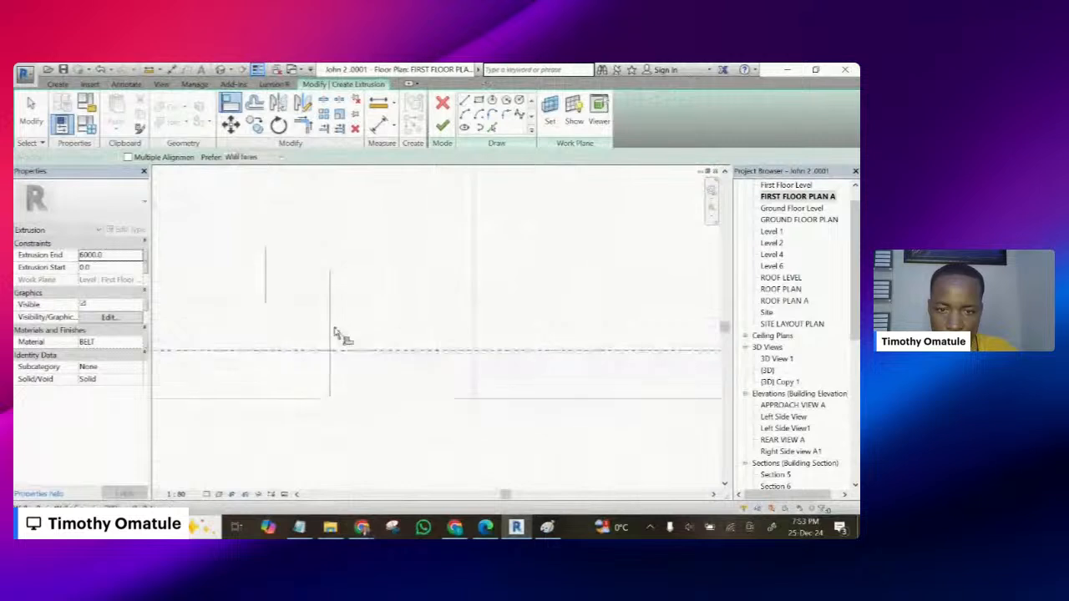
click(329, 326)
click(475, 279)
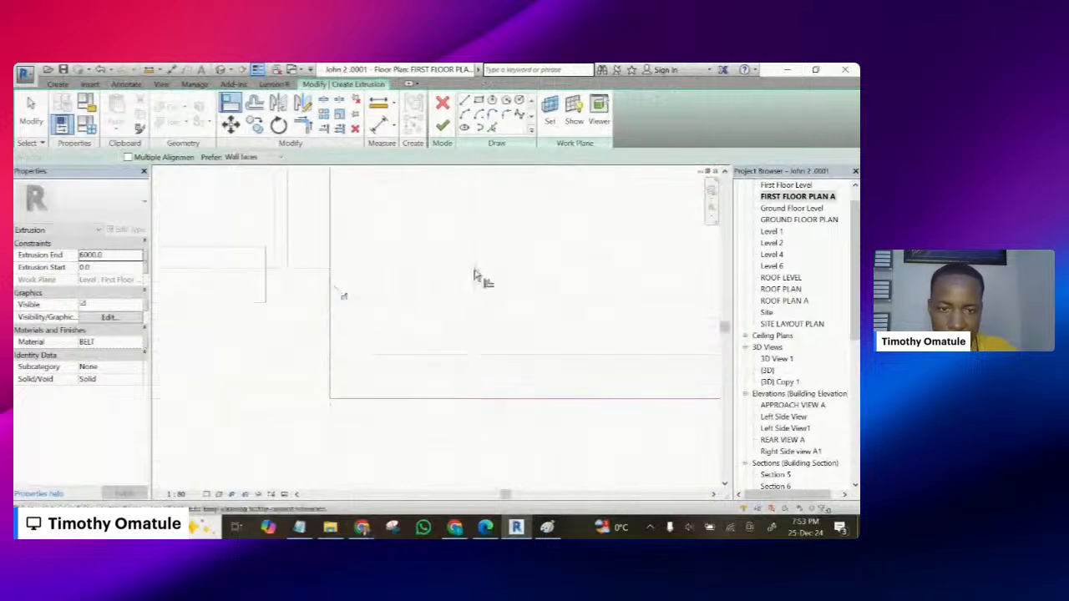
scroll(301, 351, down, 5)
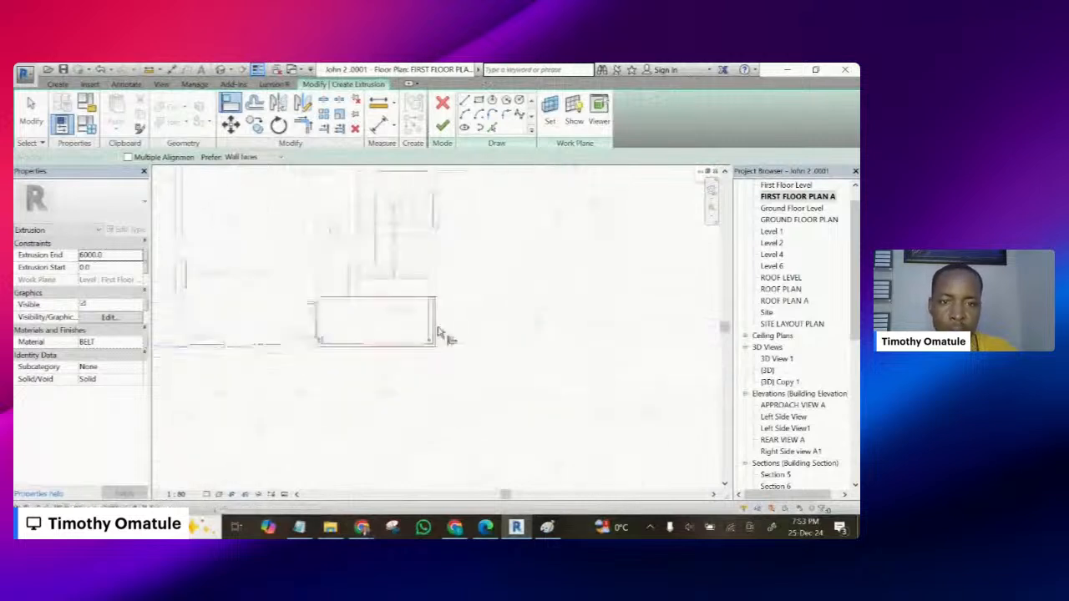
scroll(433, 312, up, 4)
scroll(452, 272, down, 3)
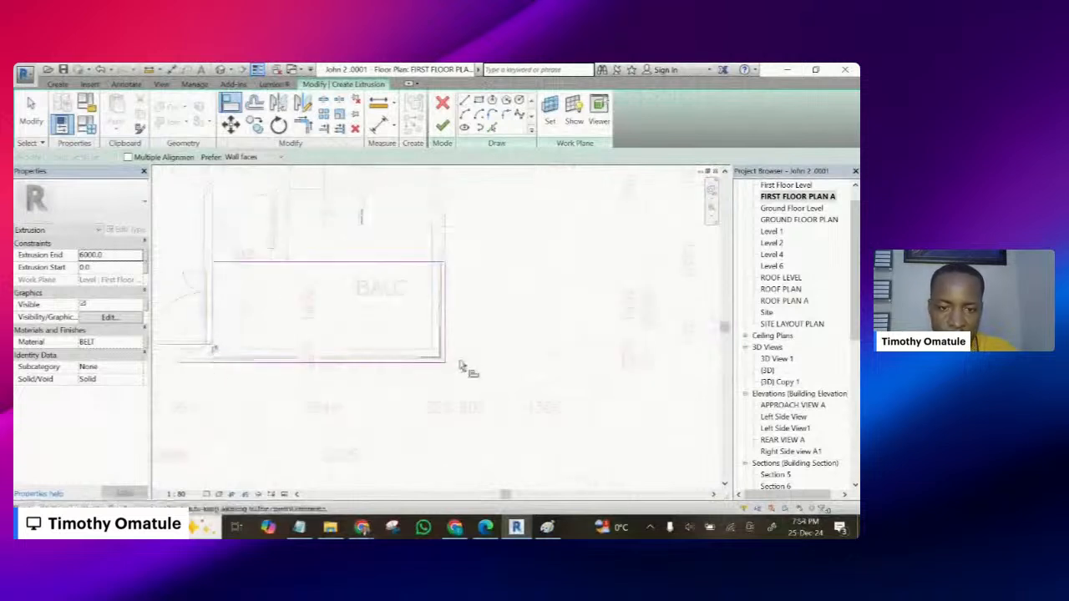
- Finish the extrusion over the balcony and open the APPROACH VIEW A elevation
click(443, 126)
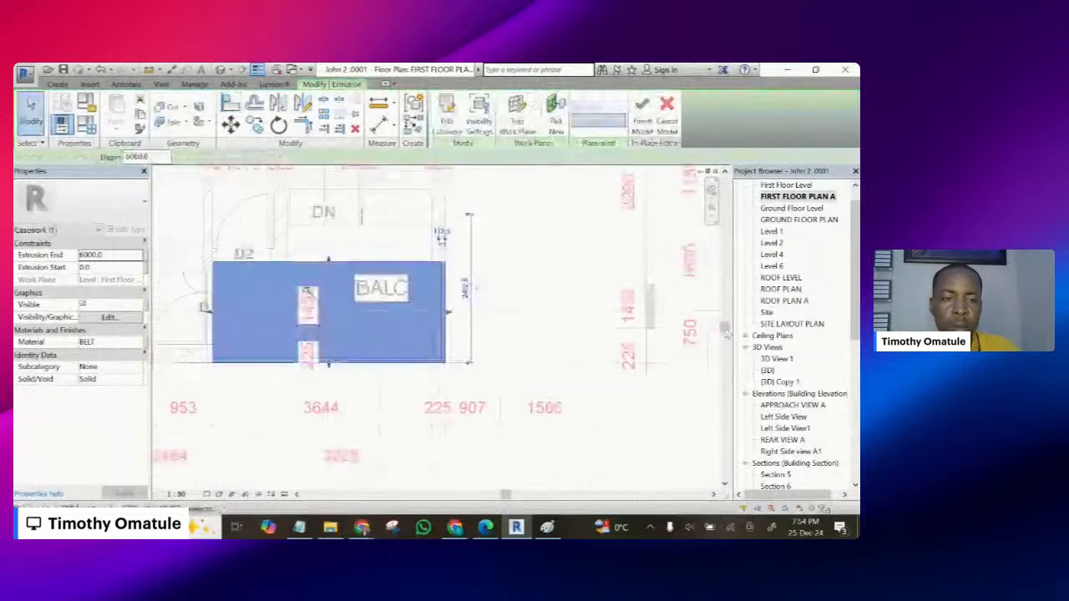
double_click(785, 406)
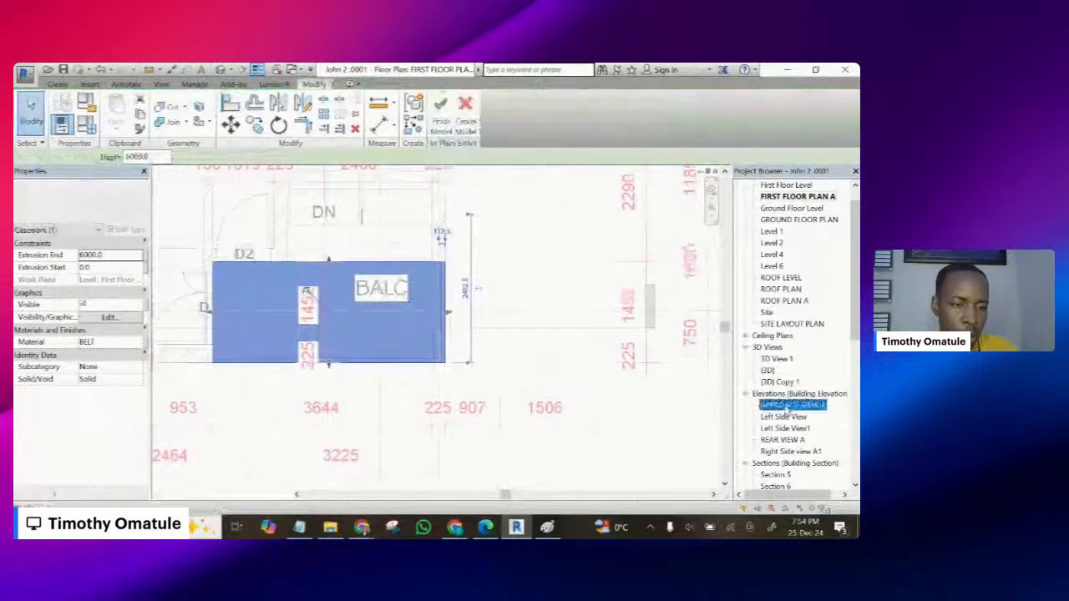
- Adjust the top of the Casework extrusion in the elevation to meet the head of the balcony opening
scroll(513, 343, down, 3)
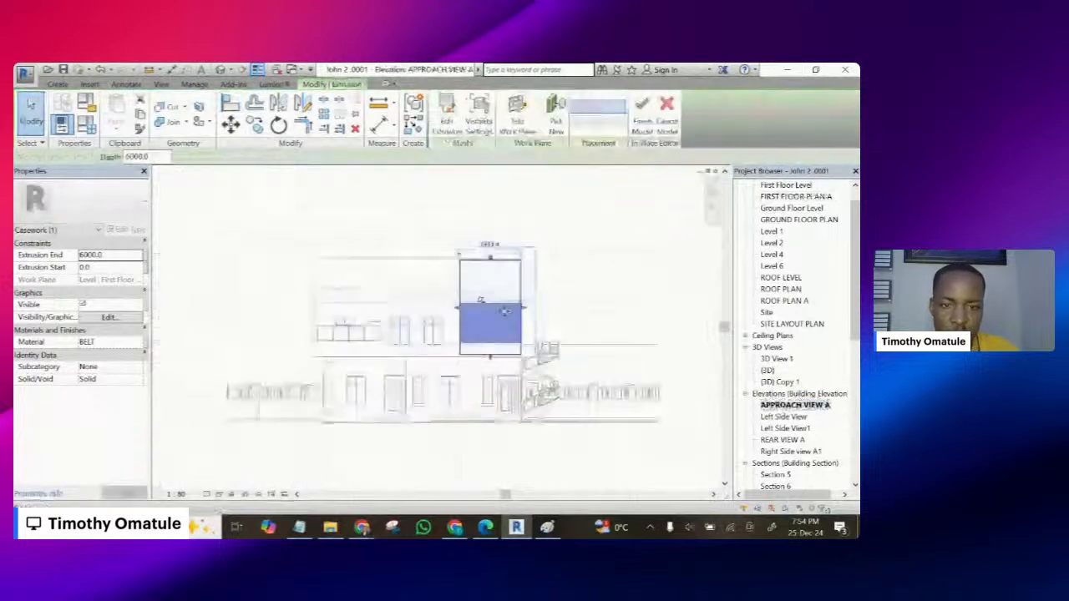
scroll(504, 311, up, 3)
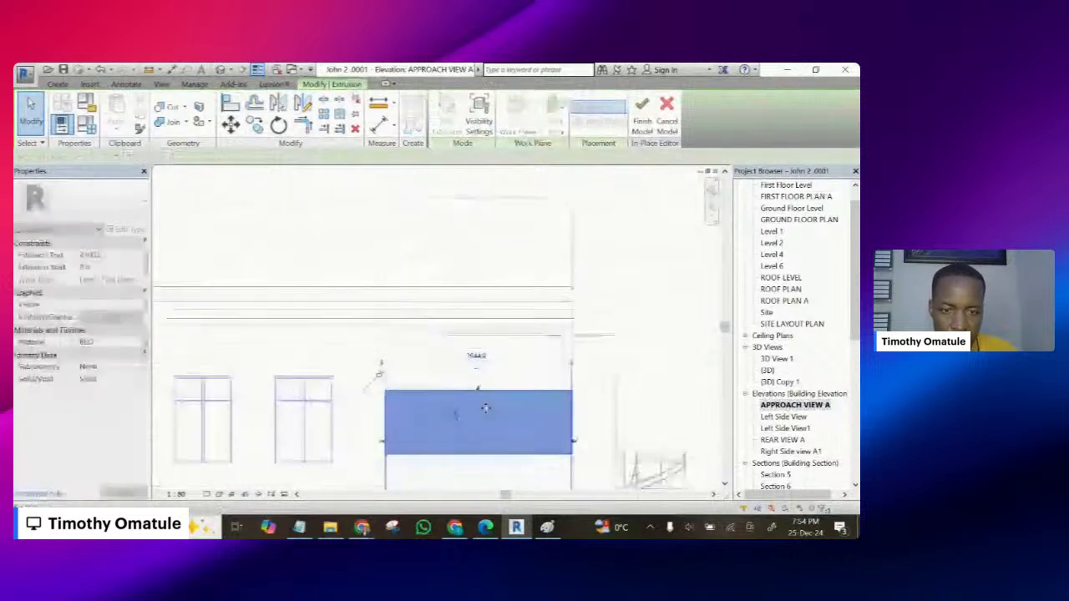
scroll(485, 408, up, 2)
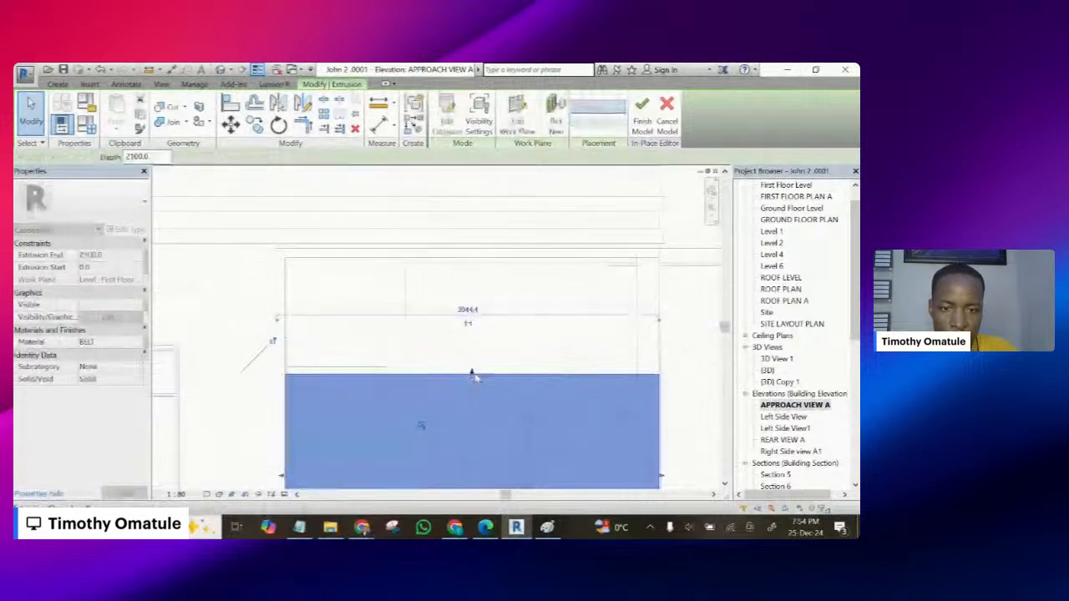
drag(472, 375, 469, 220)
scroll(473, 282, up, 3)
scroll(444, 227, down, 5)
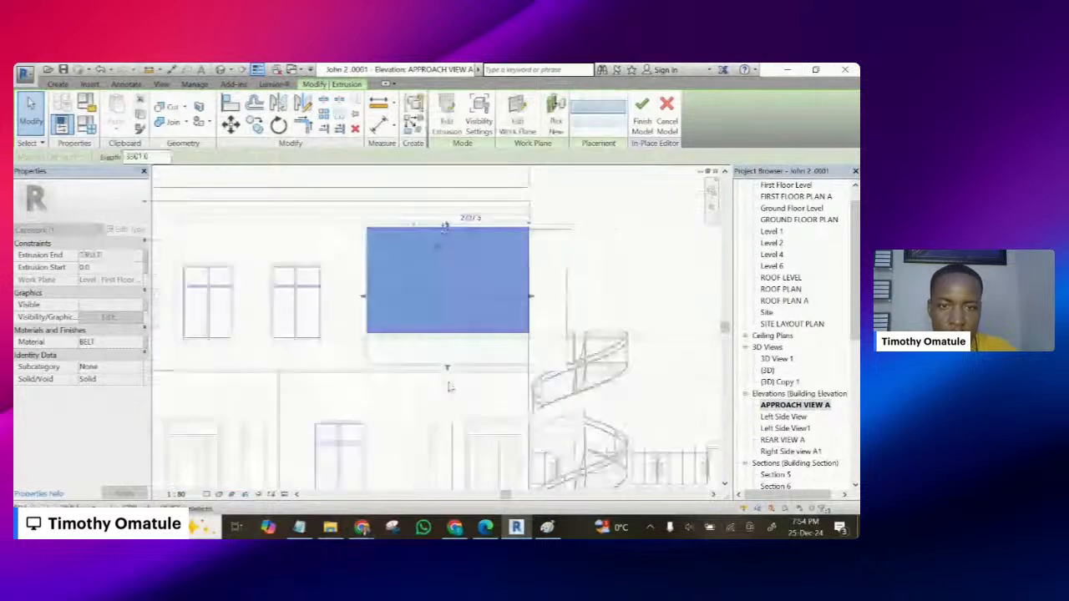
- Raise the bottom of the Casework extrusion to line up with the lower edge of the balcony opening
scroll(450, 380, up, 3)
drag(443, 348, 440, 310)
scroll(440, 220, up, 3)
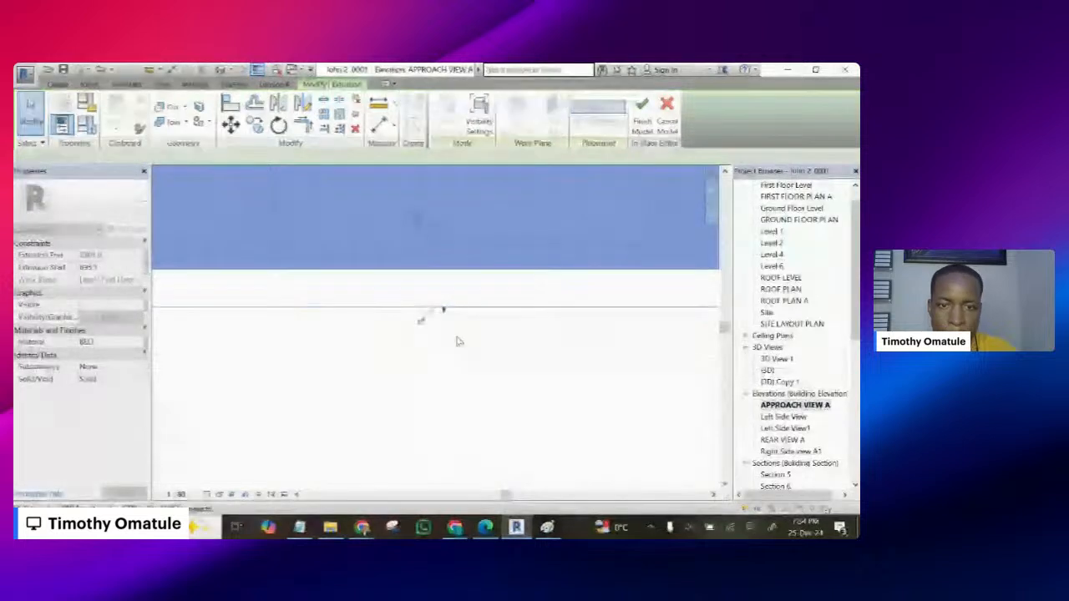
scroll(457, 341, down, 3)
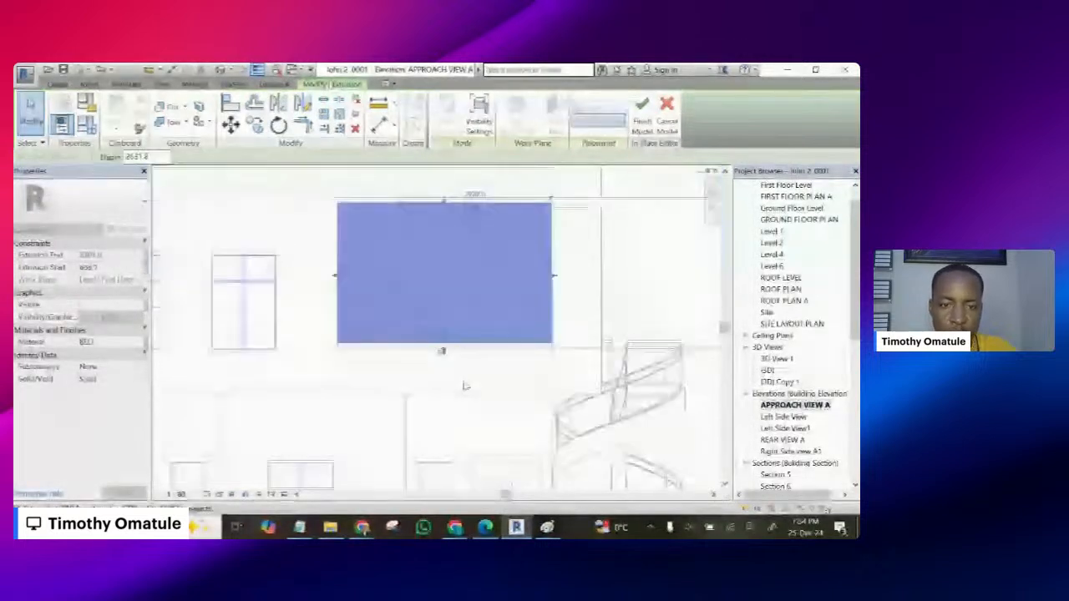
scroll(465, 386, up, 3)
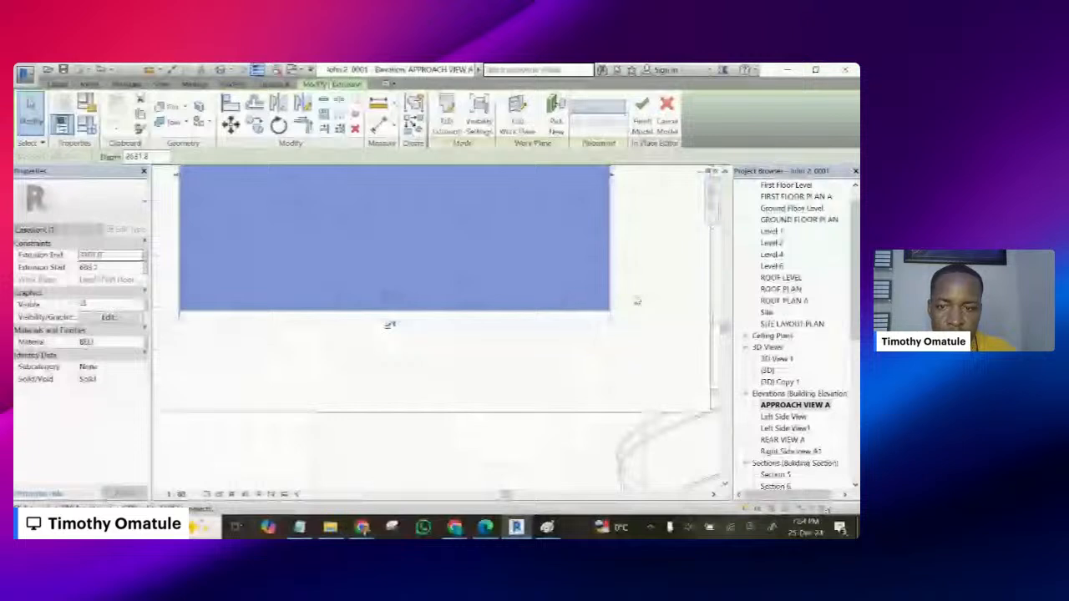
click(637, 300)
click(394, 322)
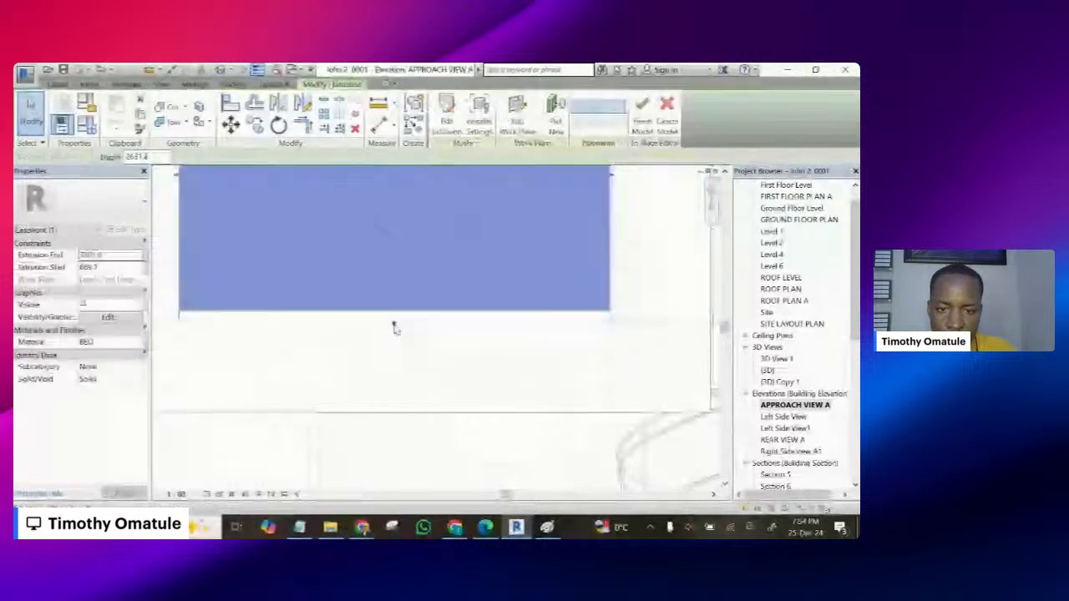
drag(395, 324, 396, 312)
scroll(390, 314, down, 2)
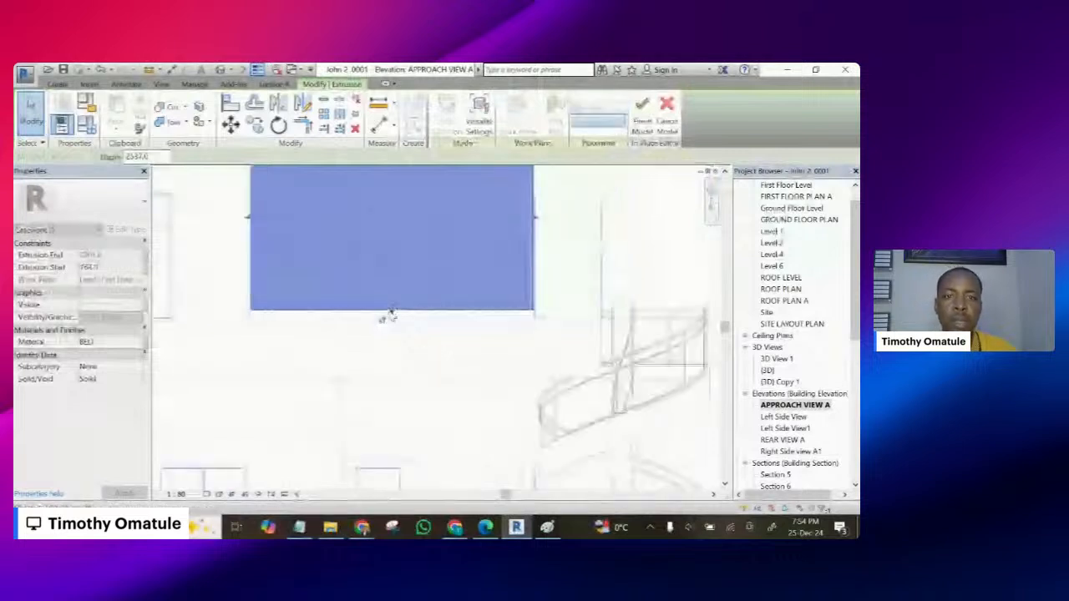
- Finish the in-place model and open the {3D} view, turned towards the balcony corner
scroll(391, 314, down, 4)
click(517, 284)
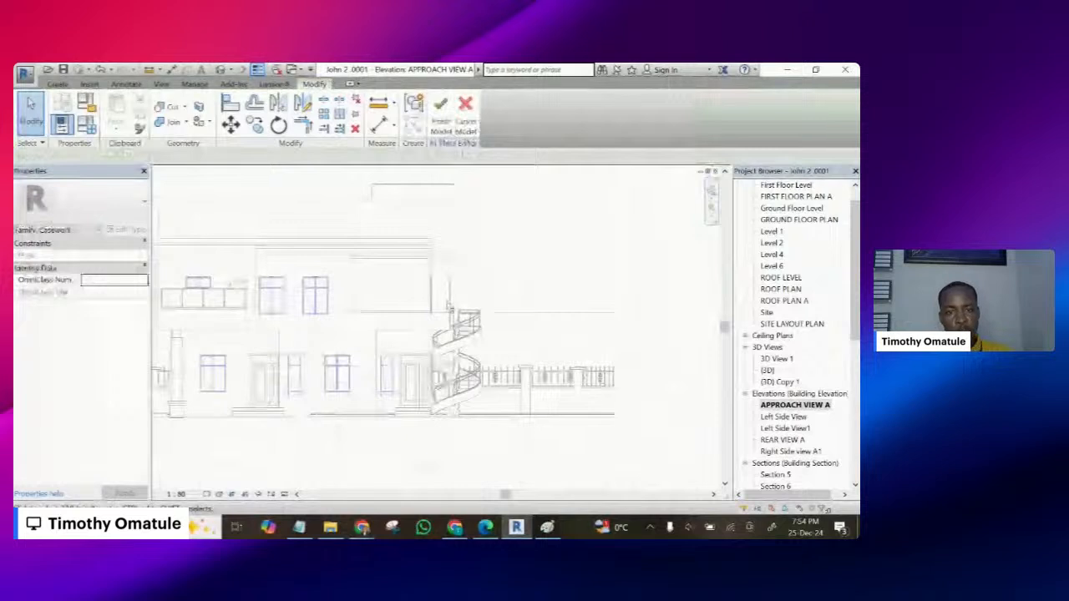
middle_drag(537, 286, 499, 312)
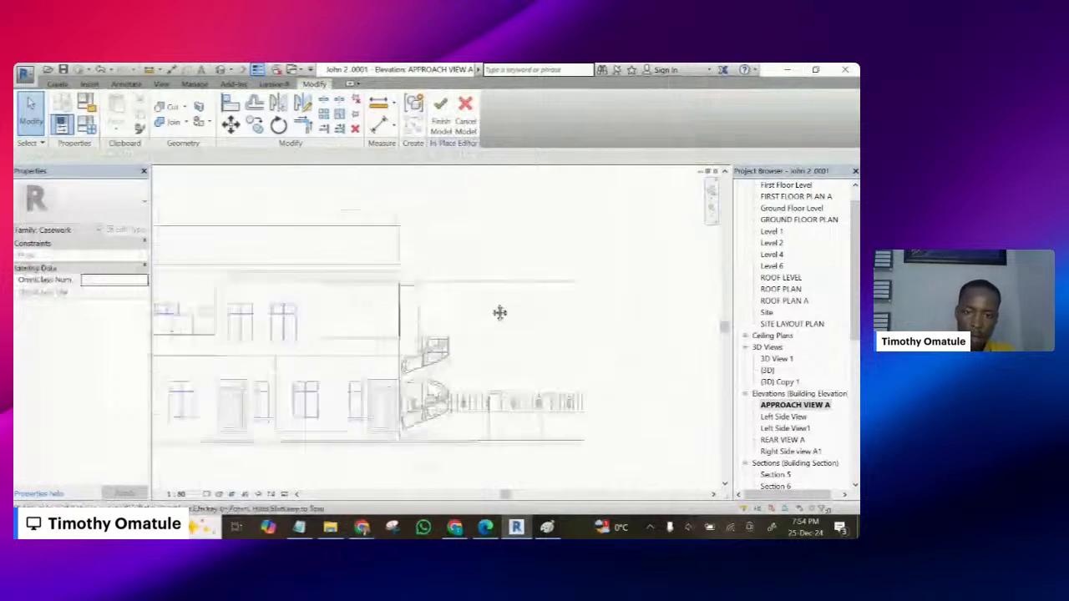
scroll(499, 313, down, 3)
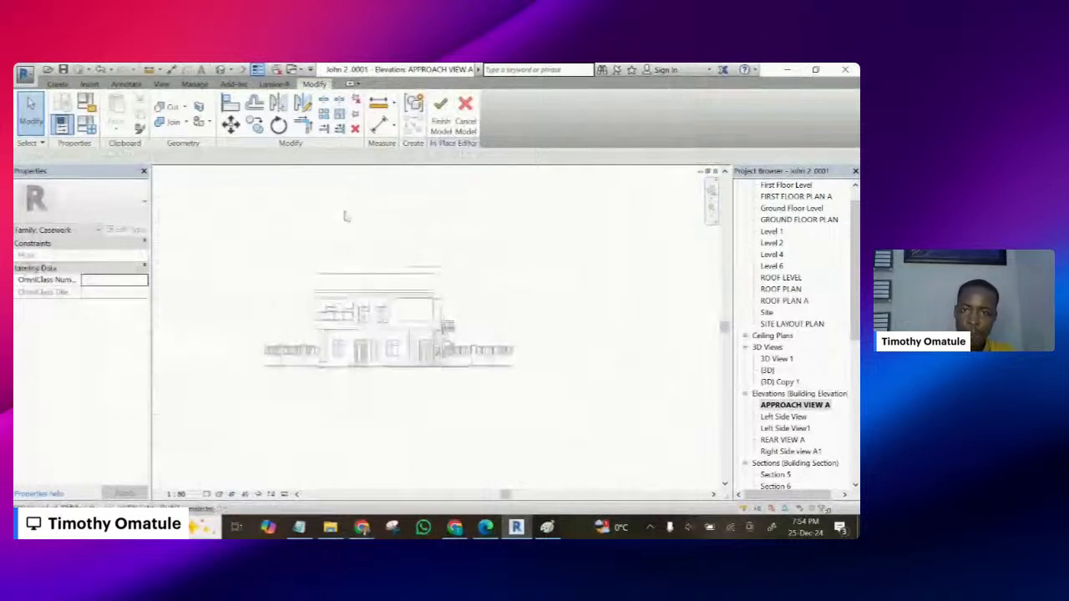
click(441, 108)
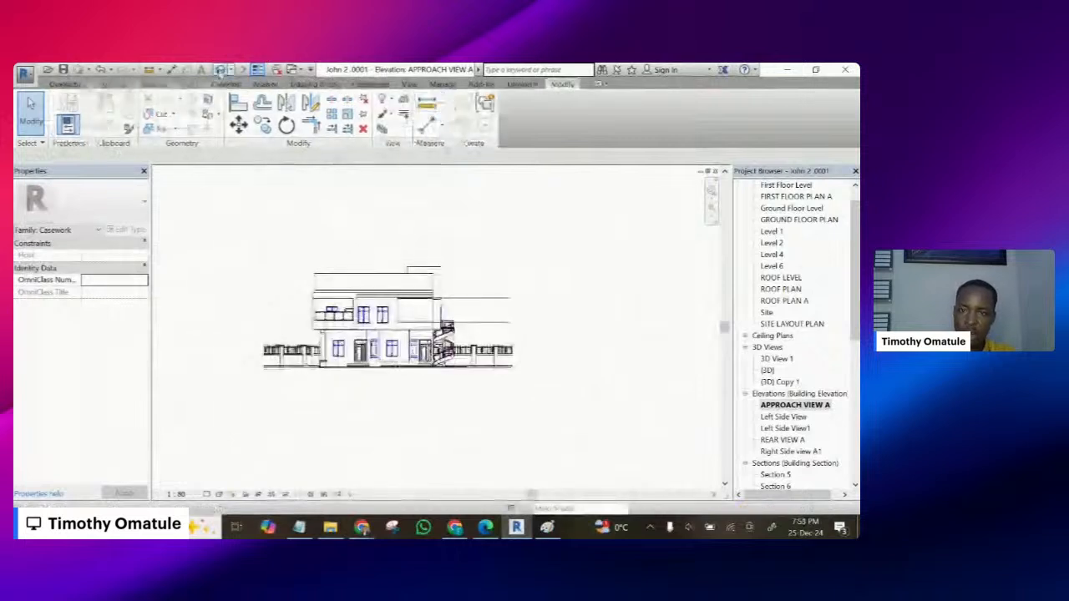
click(219, 69)
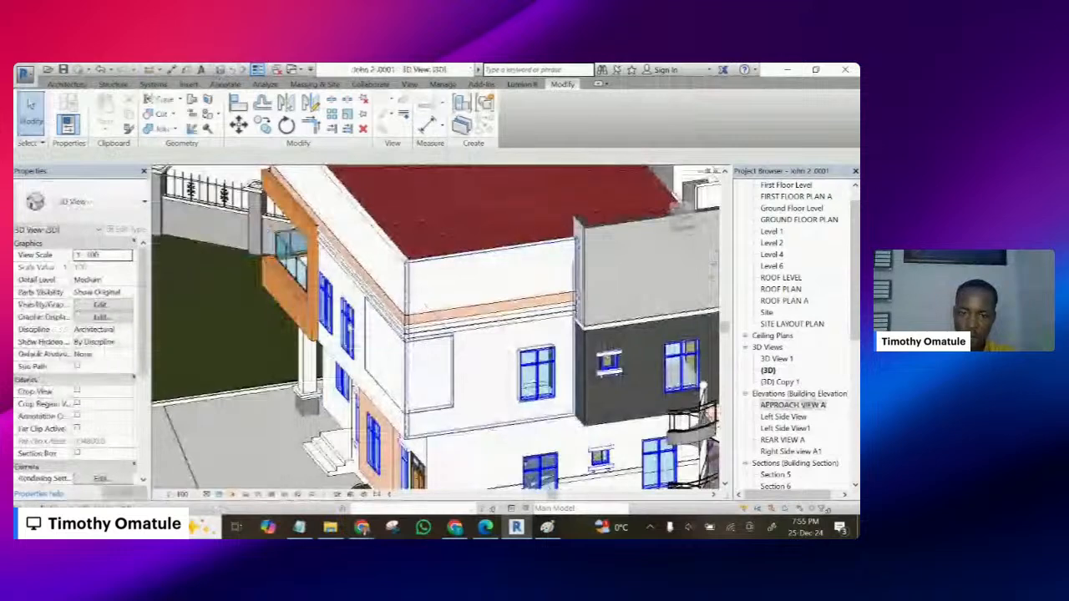
shift+middle_drag(508, 354, 555, 307)
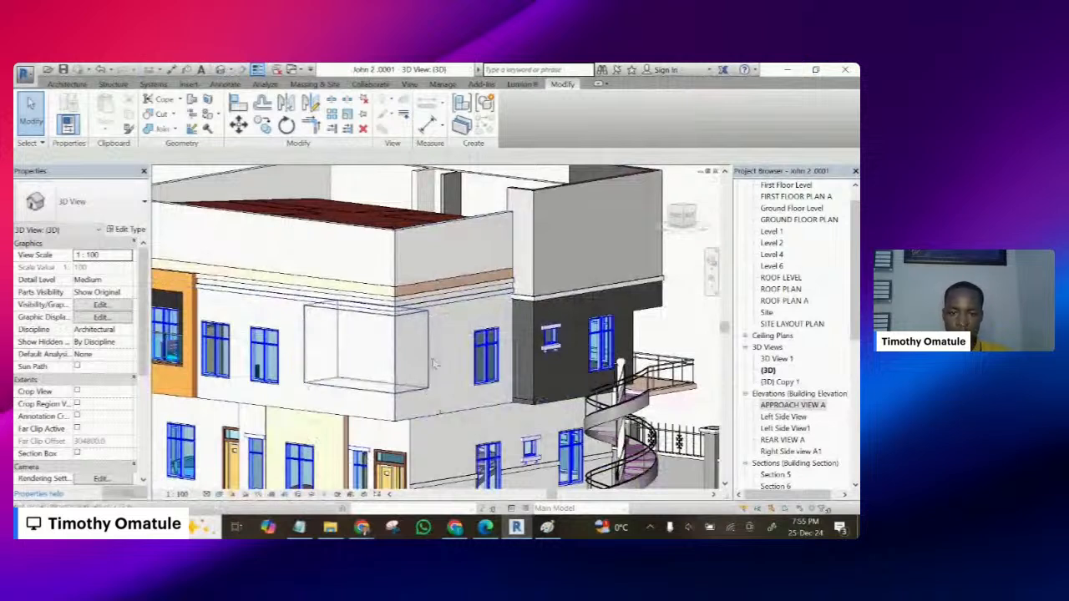
- Temporarily isolate the new Casework block over the corner balcony in the 3D view
click(334, 341)
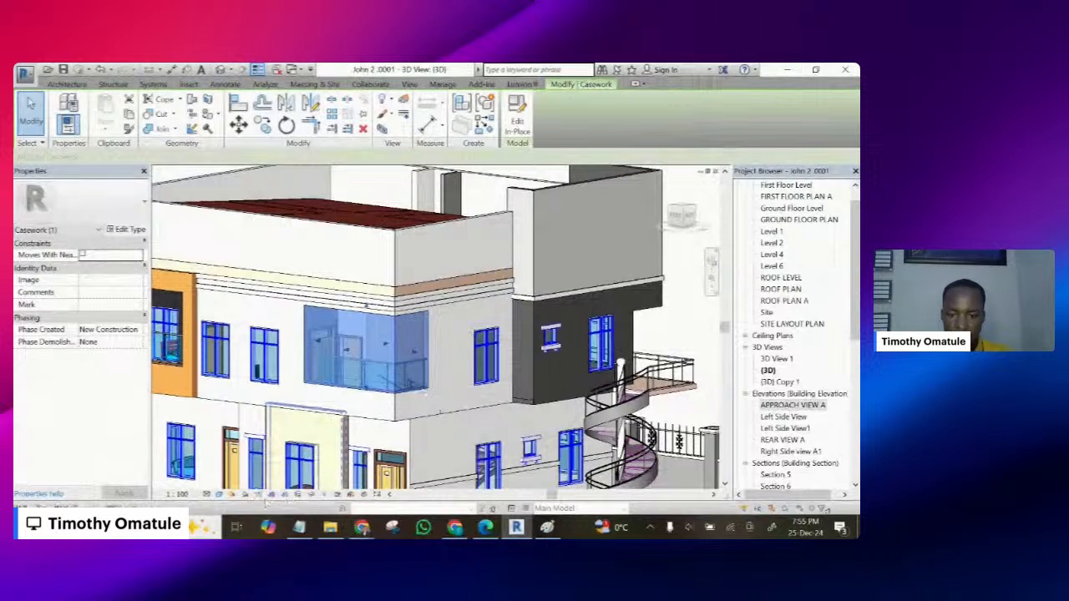
click(313, 496)
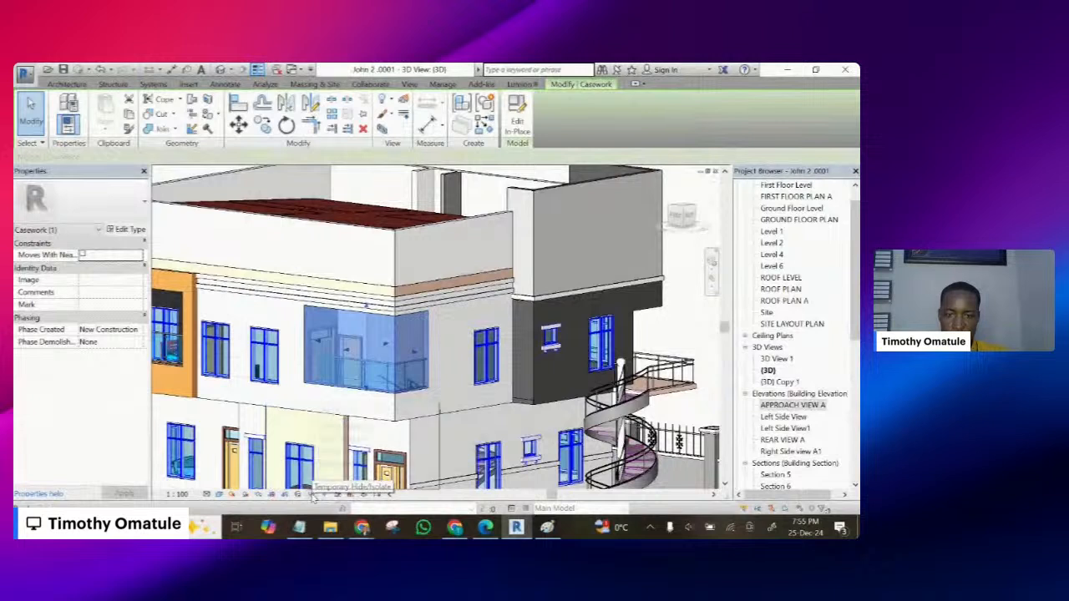
click(313, 496)
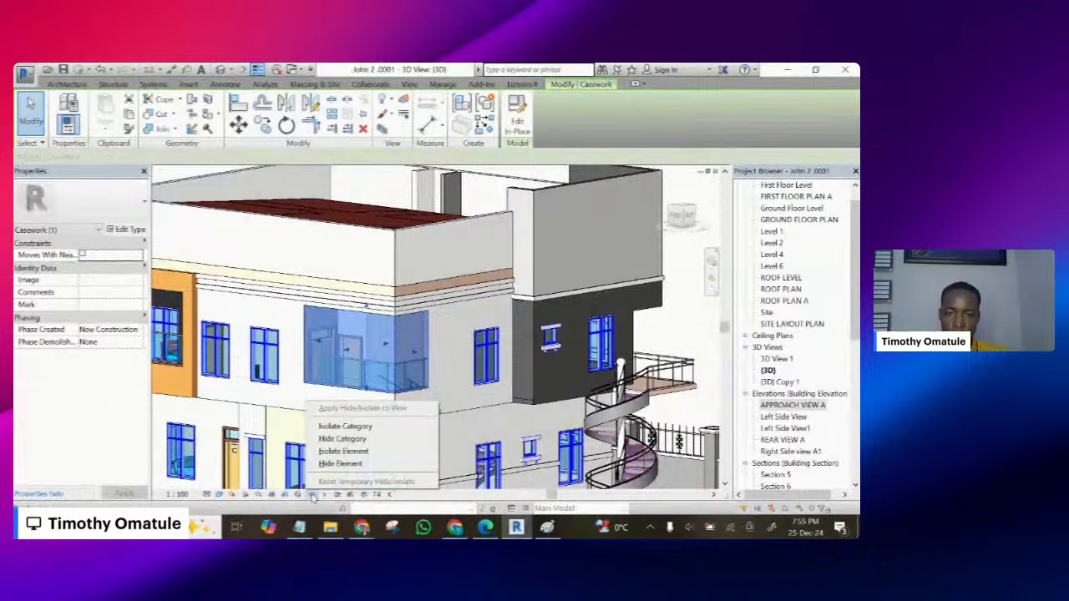
click(338, 452)
click(460, 275)
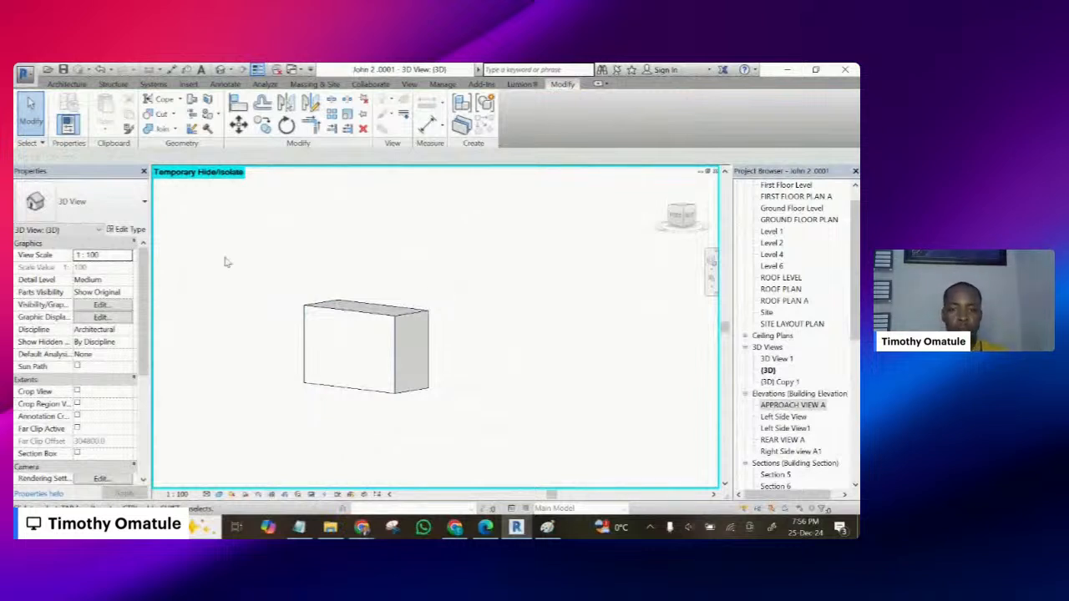
- Start another in-place model in the Casework category with the suggested name
click(65, 84)
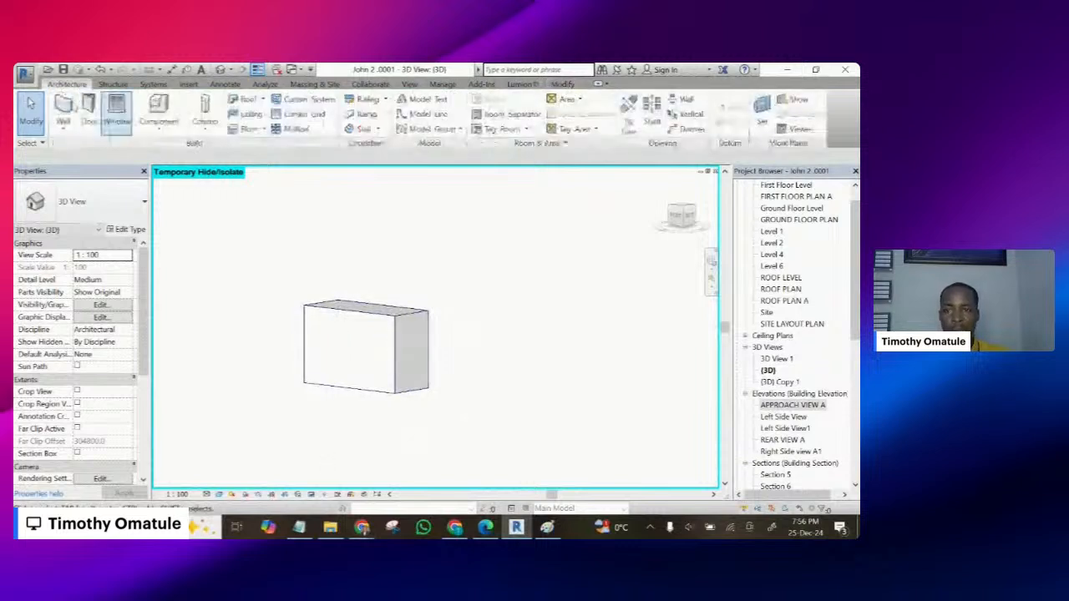
click(158, 126)
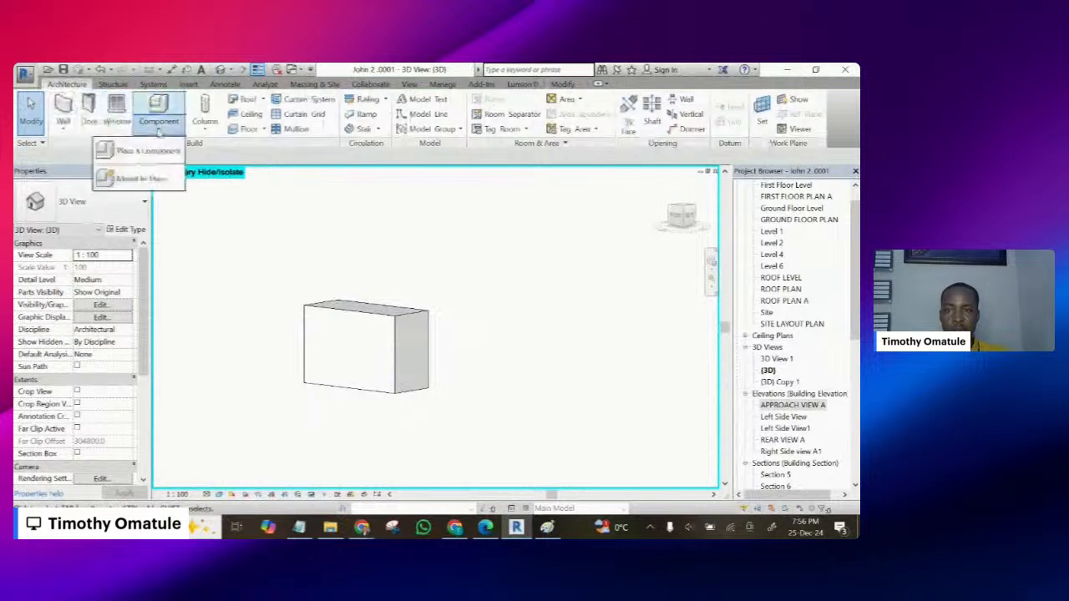
click(142, 178)
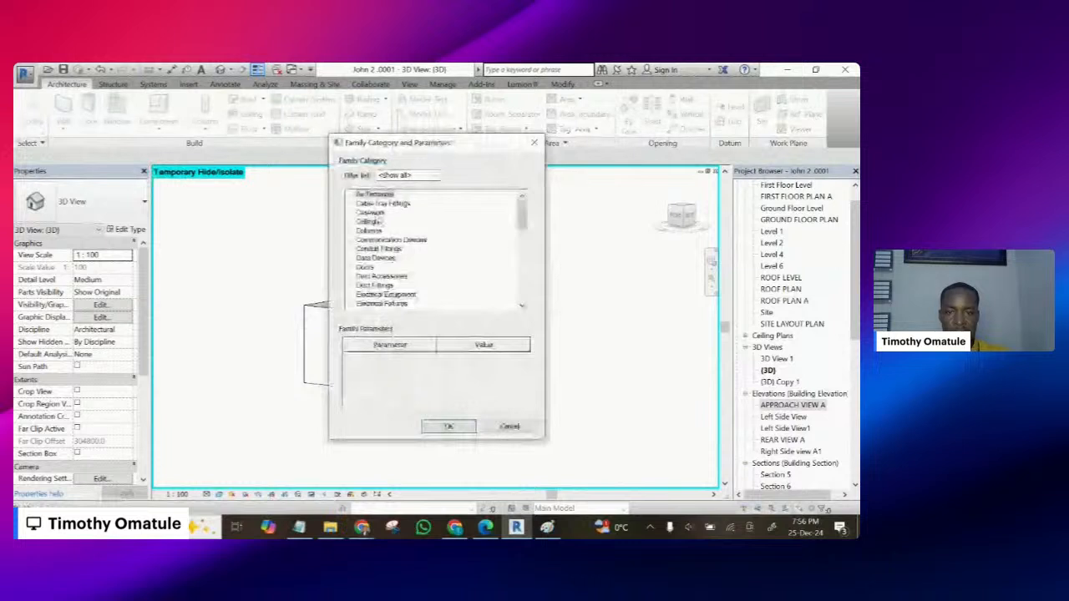
click(374, 213)
click(451, 427)
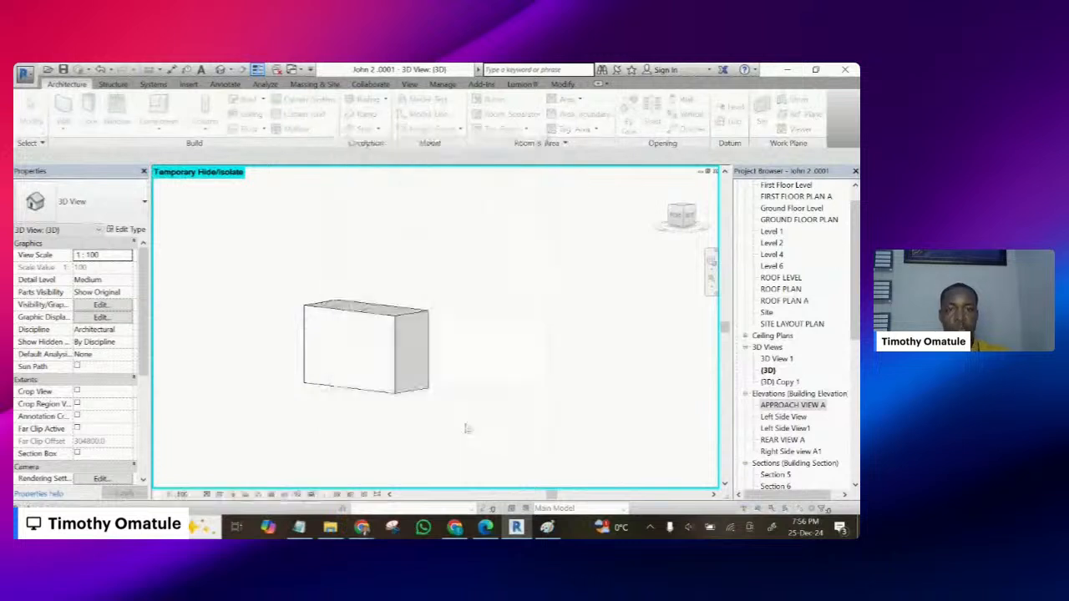
click(434, 317)
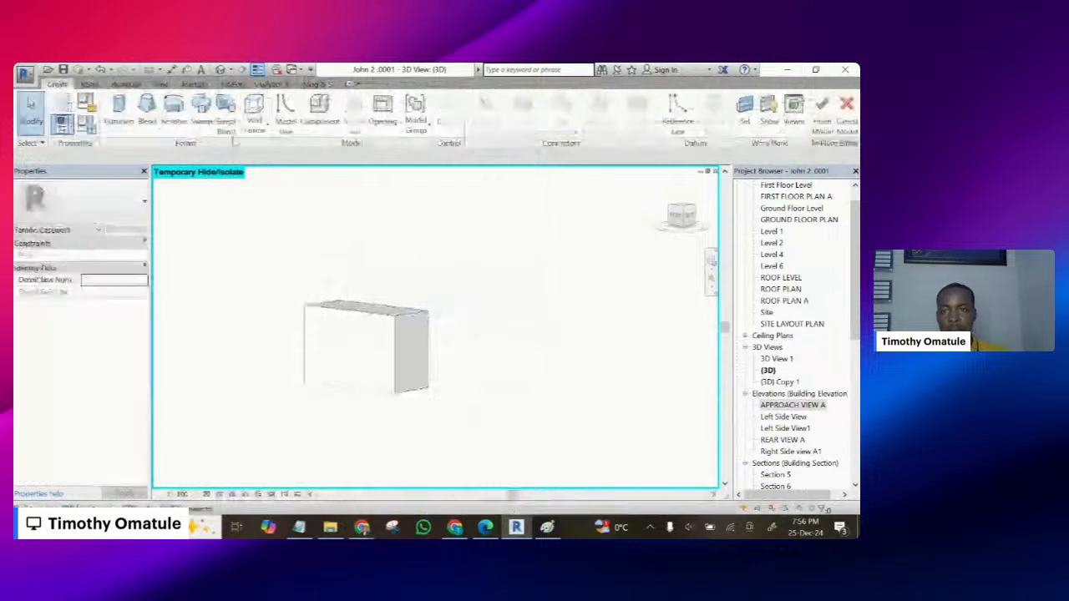
- Start a sweep with a picked path and choose the outer vertical edge of the block's shaded side face first
click(200, 107)
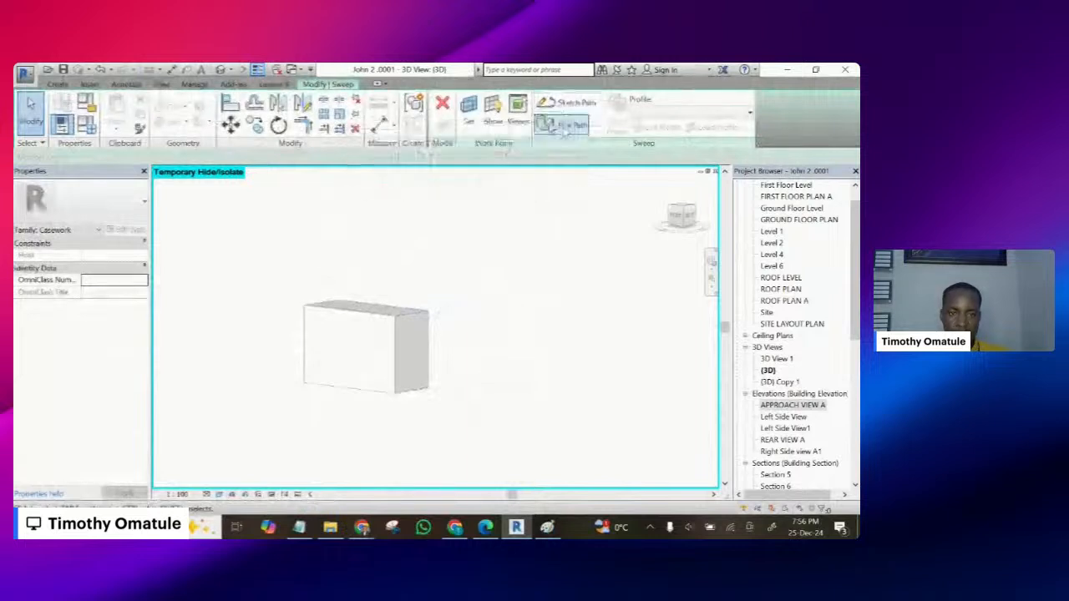
click(553, 124)
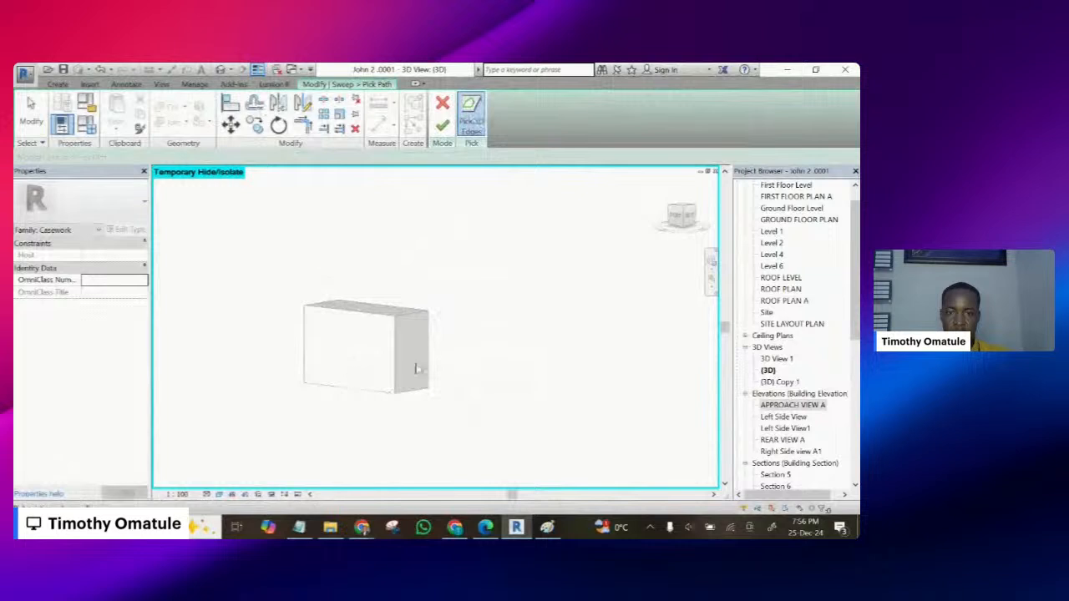
scroll(427, 368, up, 1)
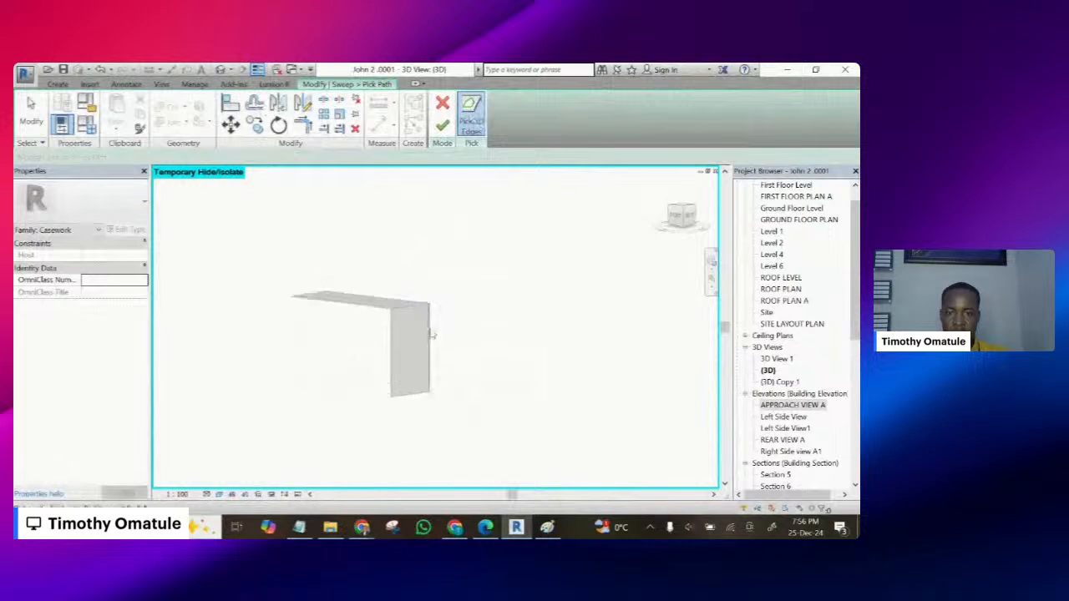
scroll(432, 334, up, 2)
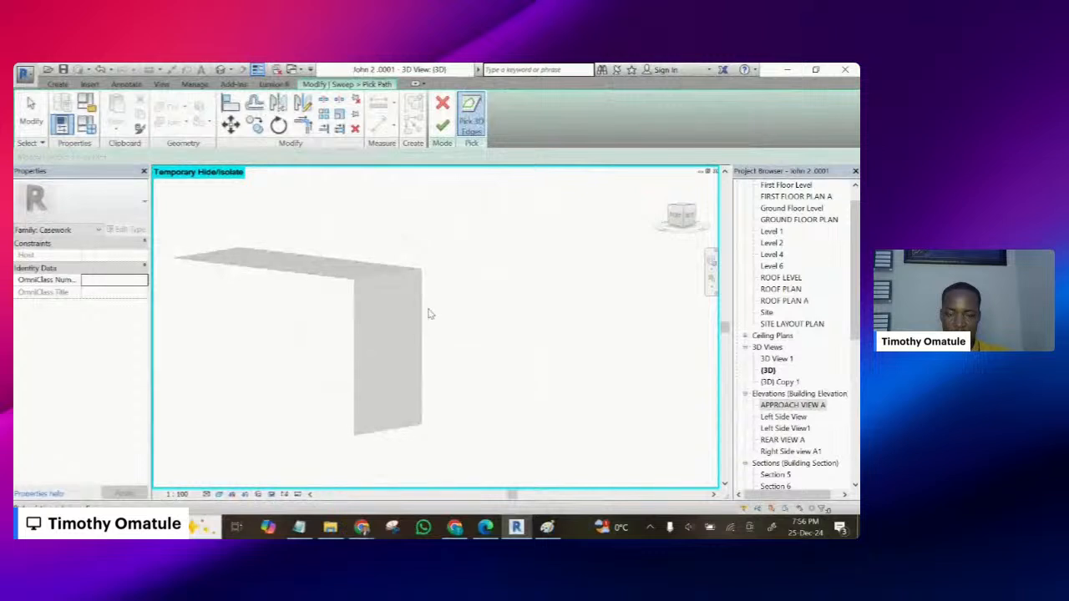
scroll(428, 314, down, 2)
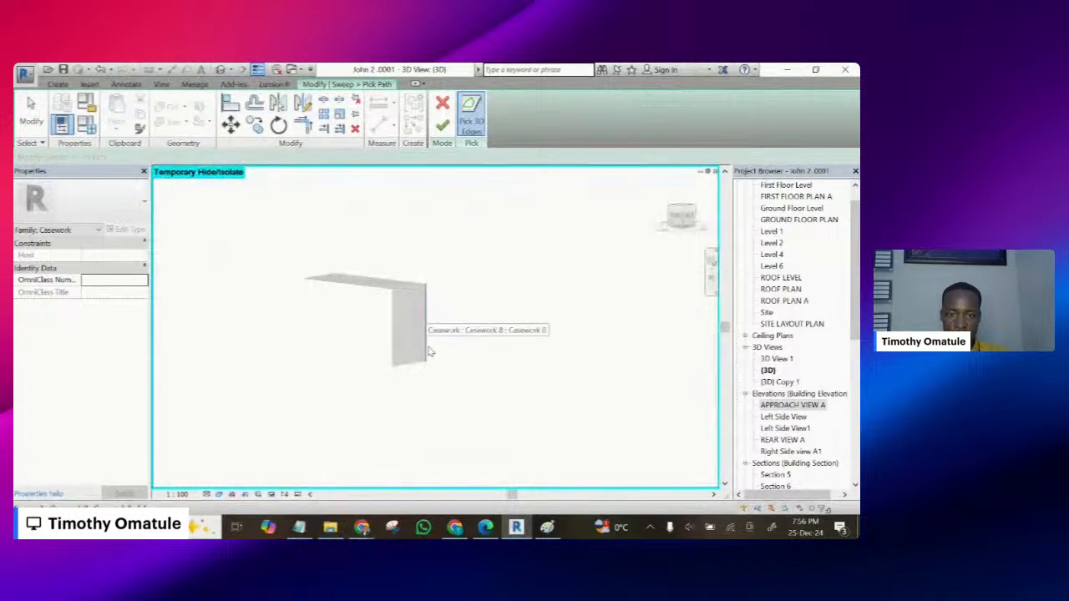
scroll(429, 352, up, 3)
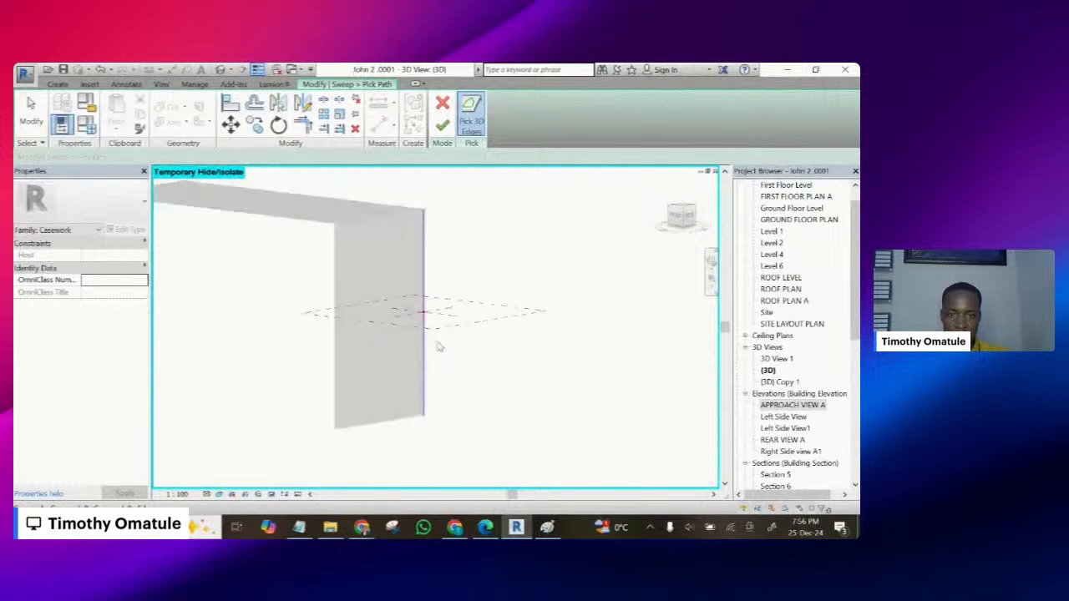
scroll(426, 300, down, 2)
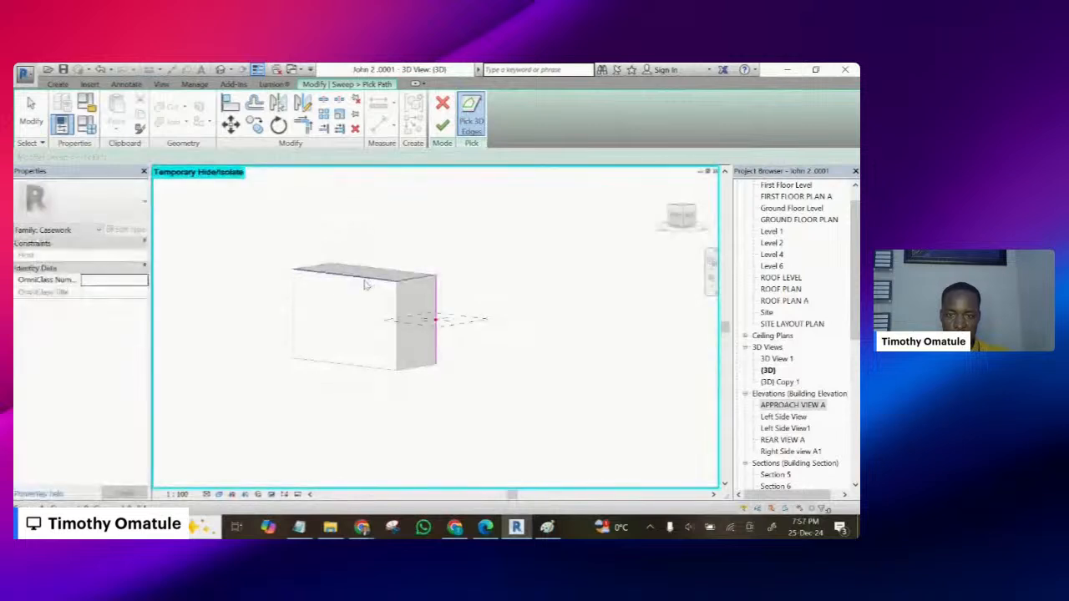
- Add the top and bottom outer edges of the block's two visible faces to the sweep path and finish it
click(365, 285)
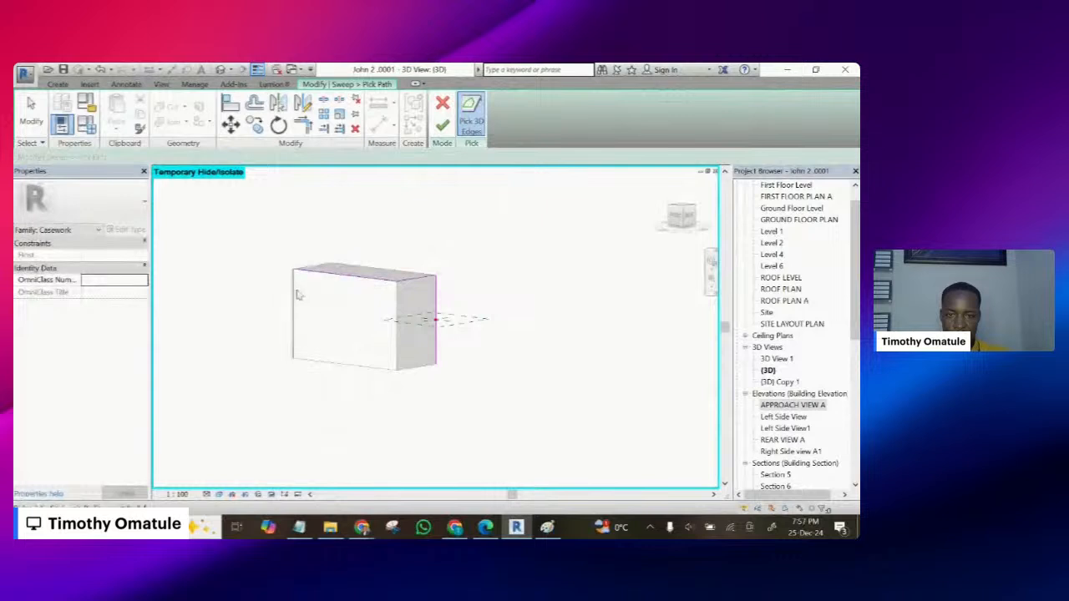
click(317, 361)
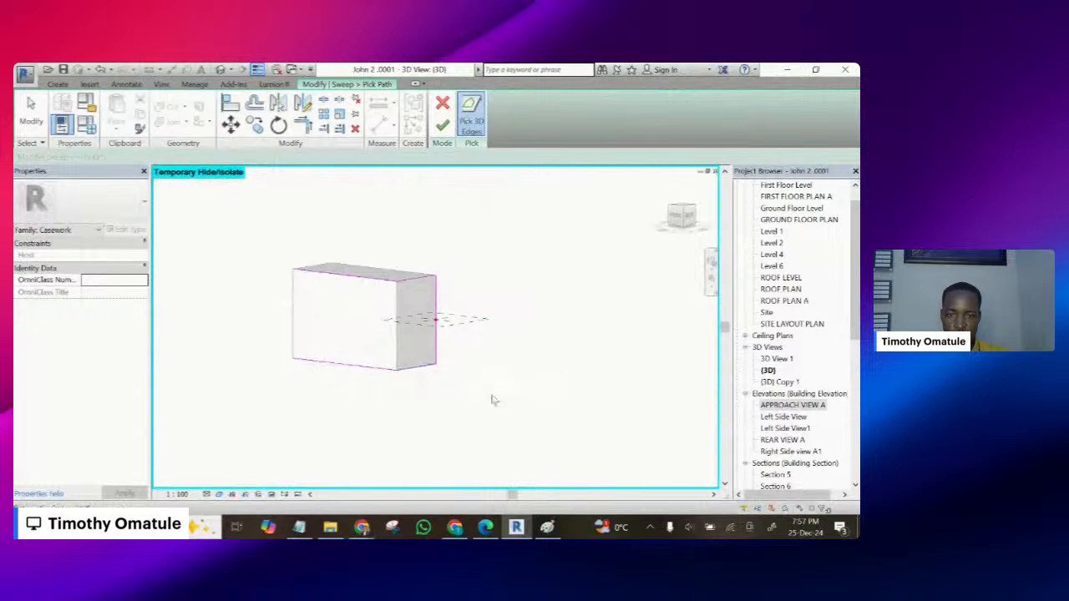
scroll(451, 338, up, 3)
scroll(463, 342, down, 3)
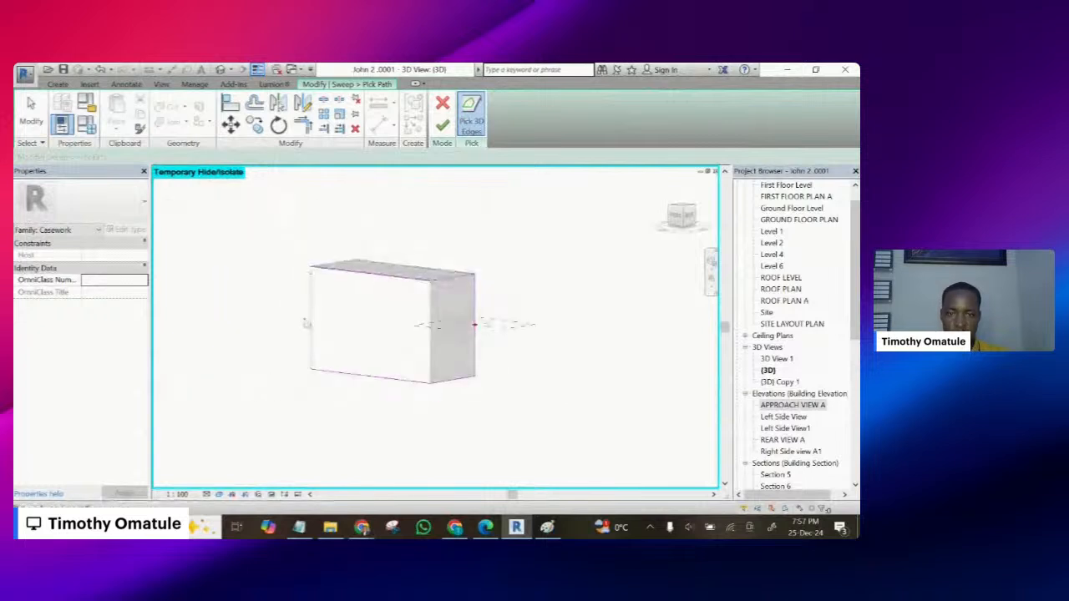
click(443, 126)
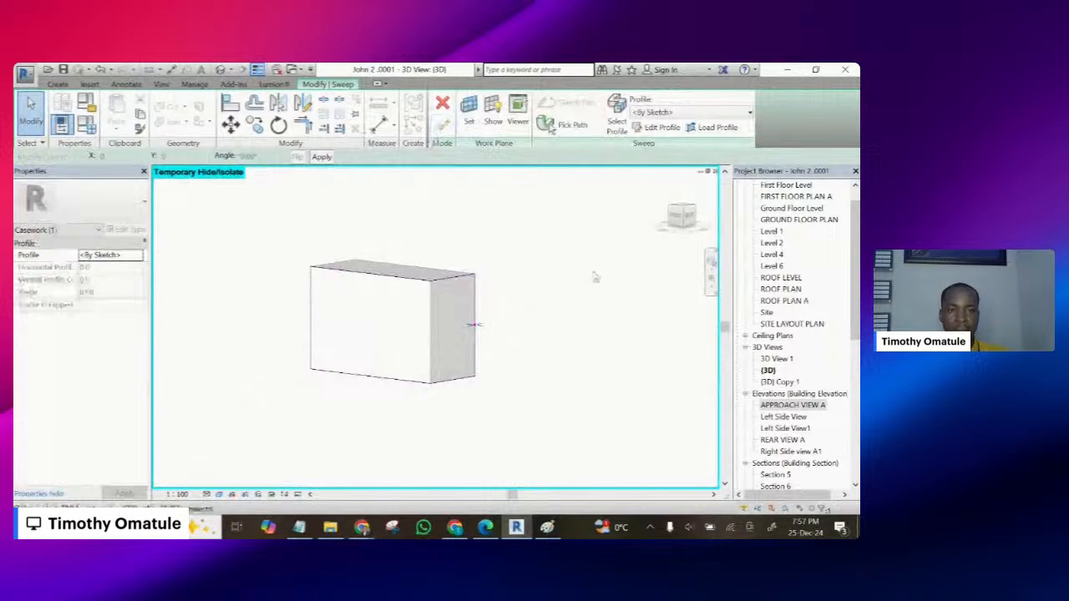
- Start the sweep's profile sketch in the top view and draw a rectangle with one corner at the intersection of the reference planes
click(660, 129)
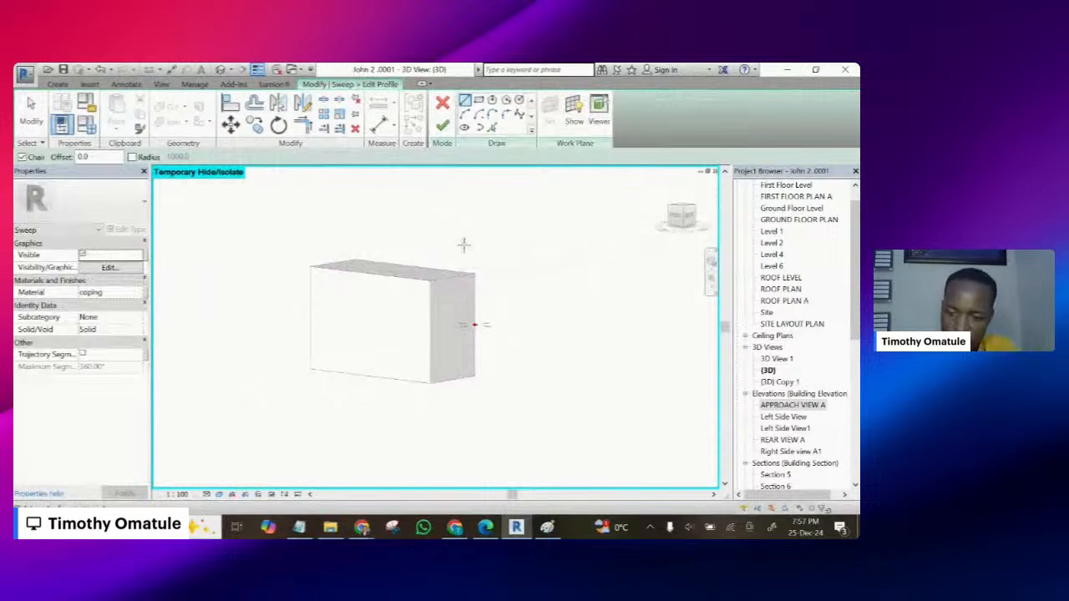
shift+middle_drag(429, 229, 443, 323)
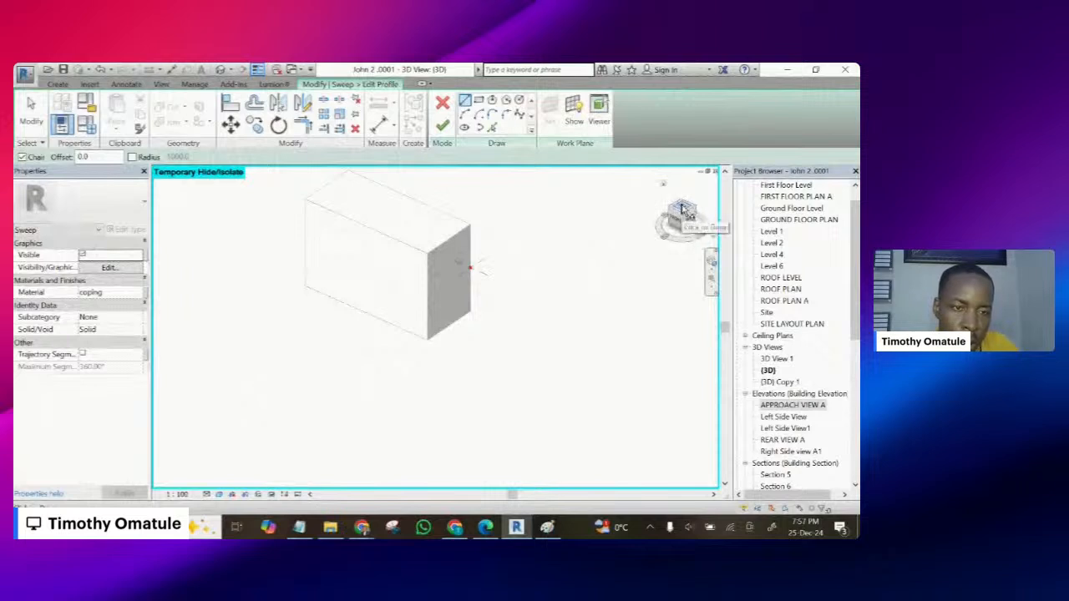
click(683, 213)
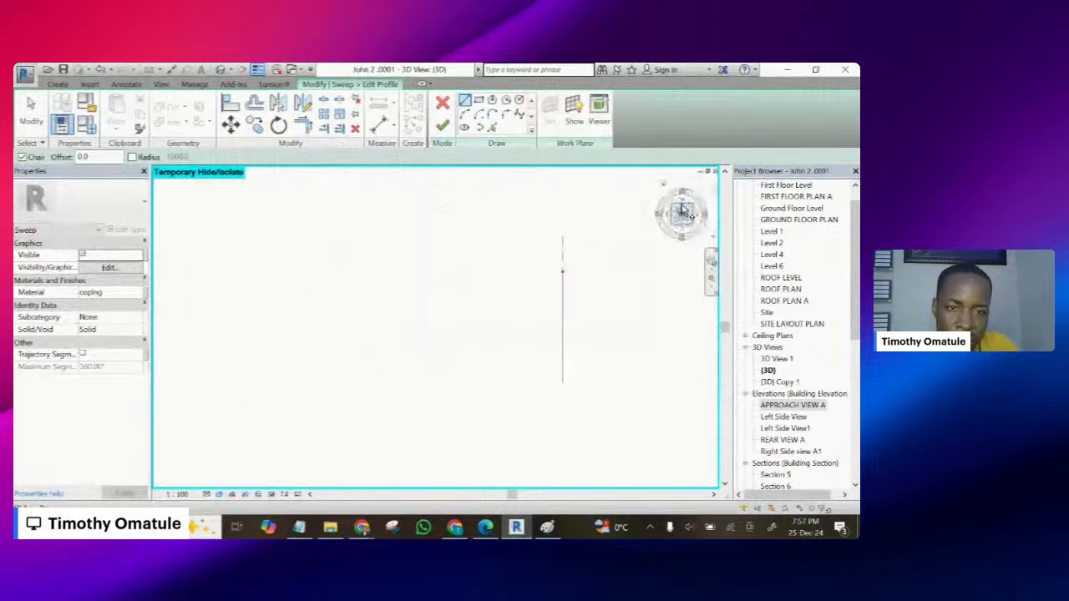
scroll(567, 276, up, 5)
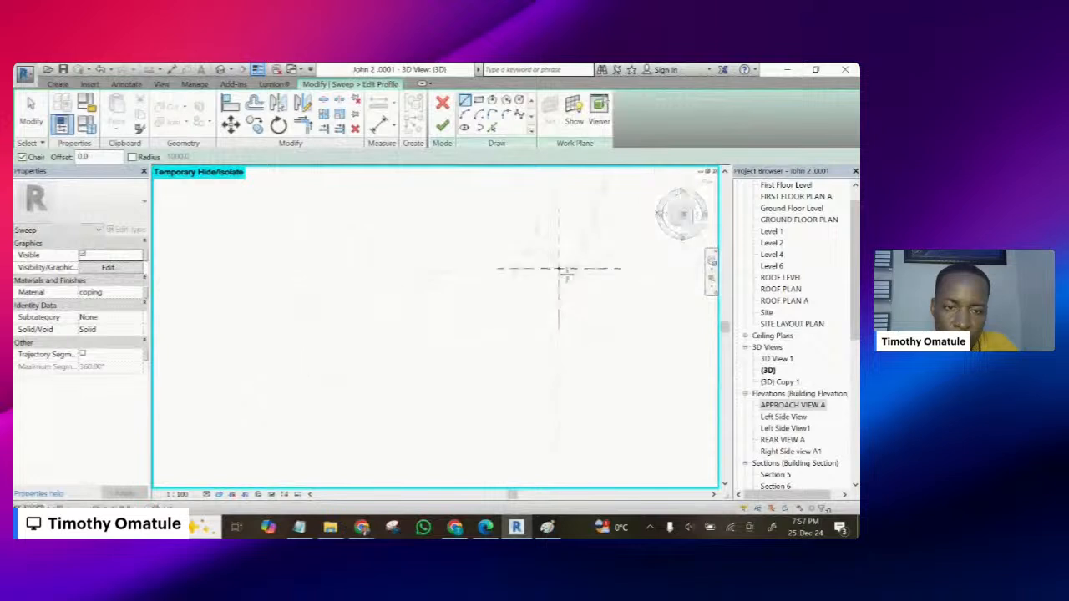
scroll(370, 322, down, 4)
scroll(417, 326, down, 5)
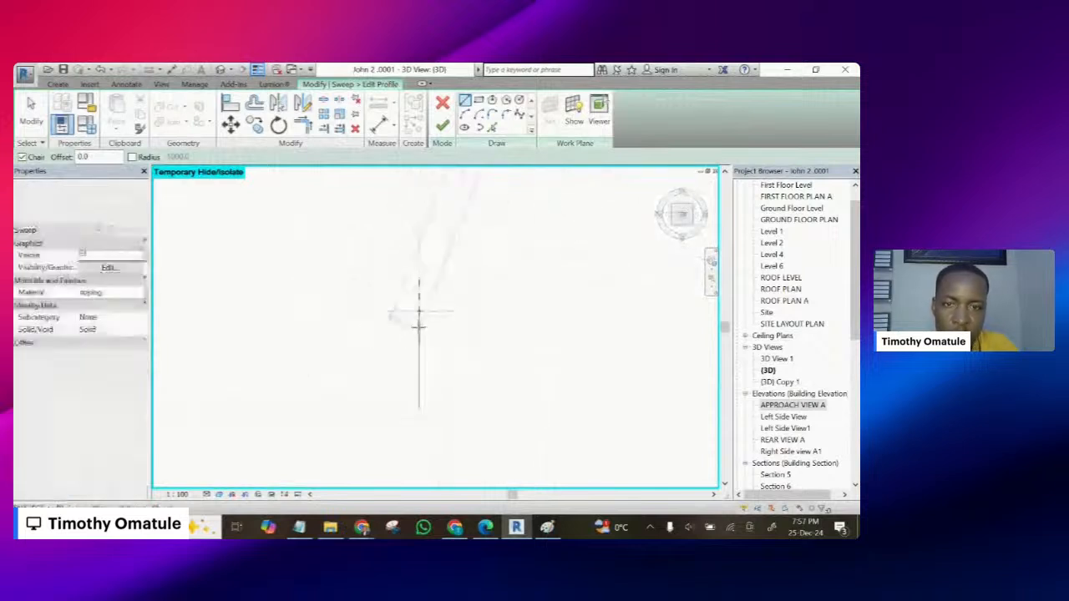
key(Escape)
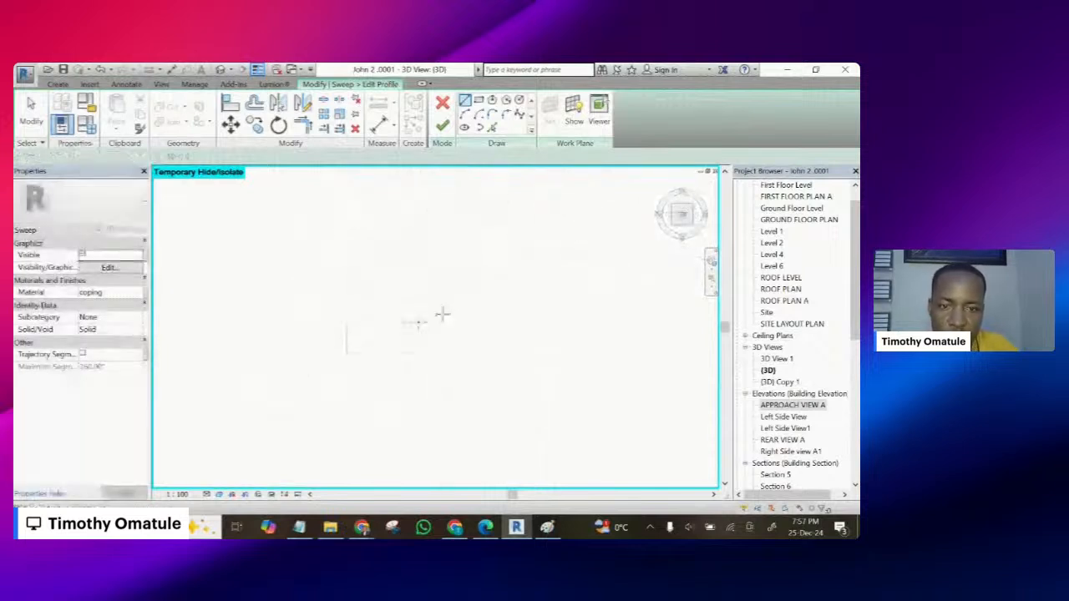
scroll(422, 316, up, 3)
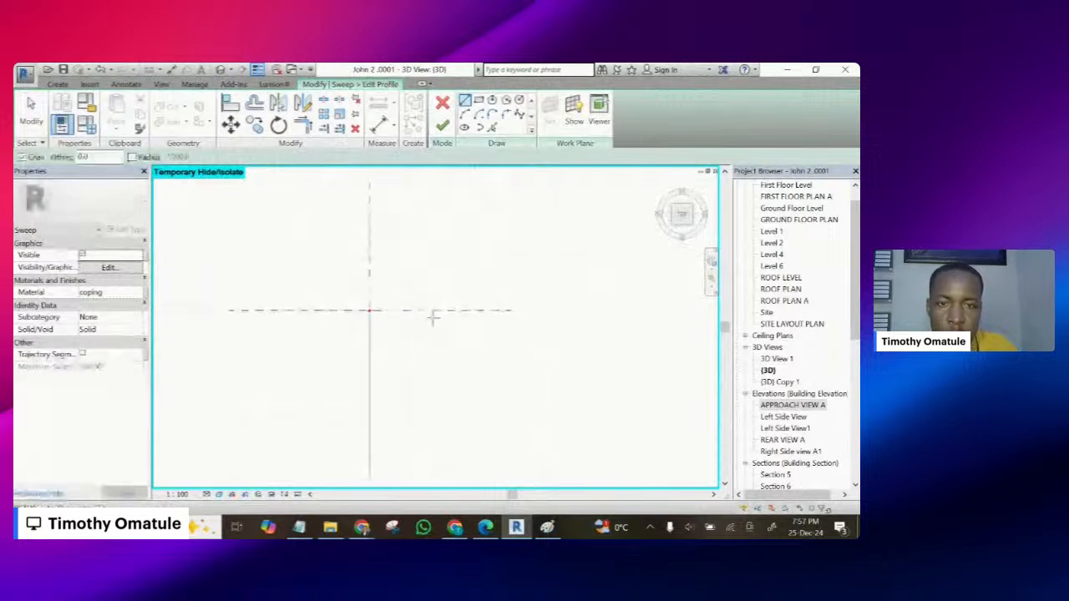
click(478, 100)
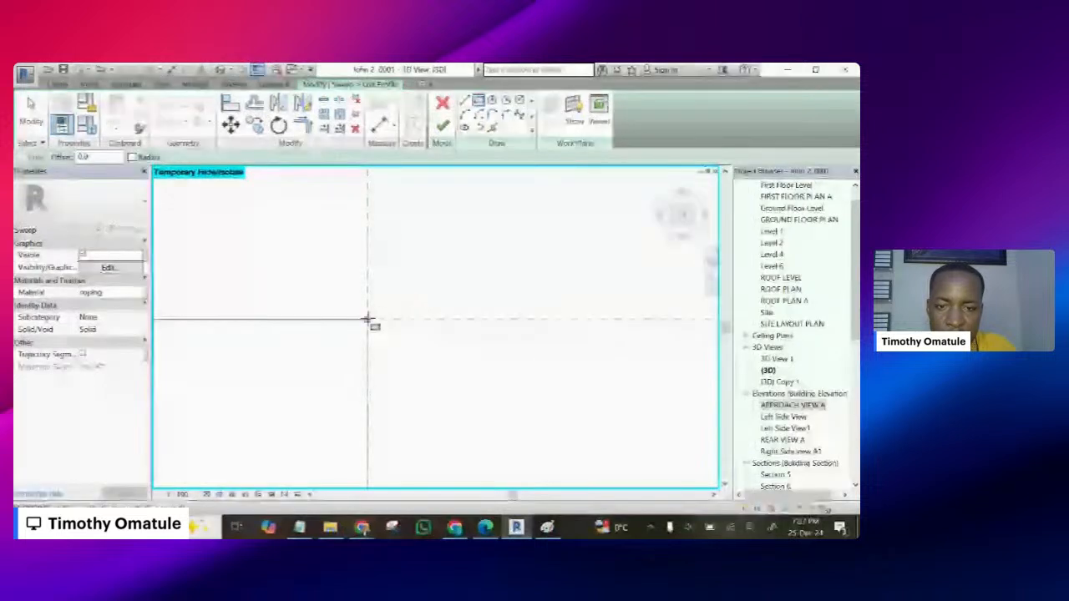
click(367, 318)
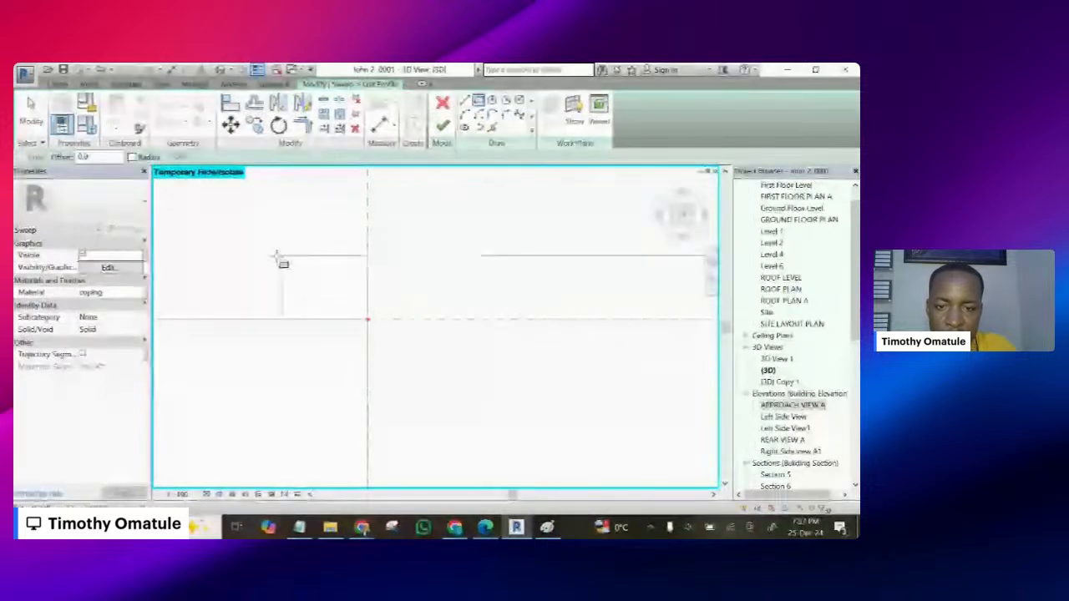
click(226, 260)
key(Escape)
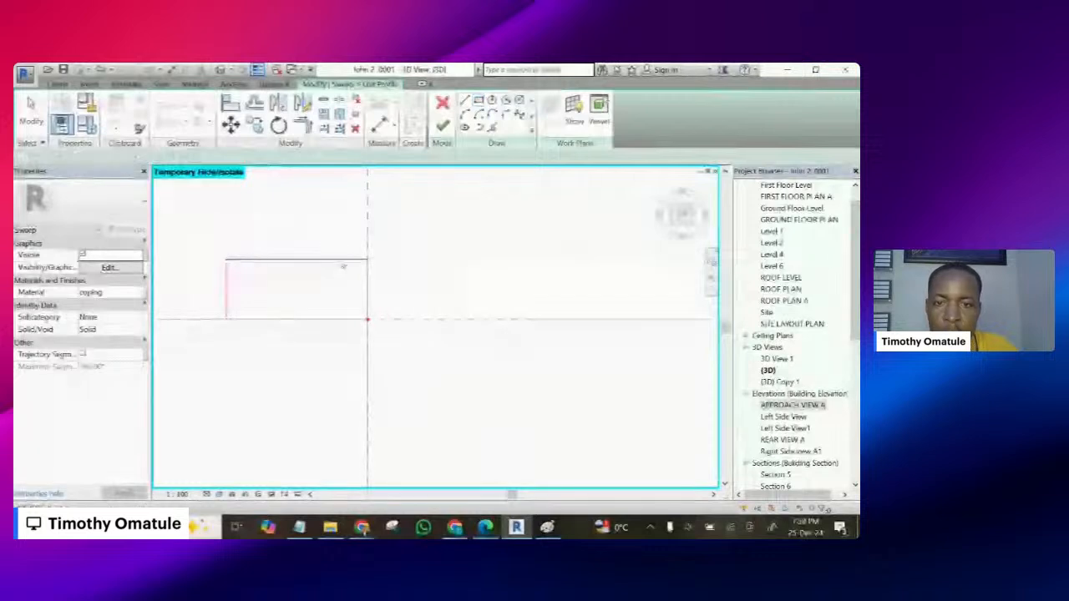
- Set the profile rectangle's short side to 100 mm
click(342, 262)
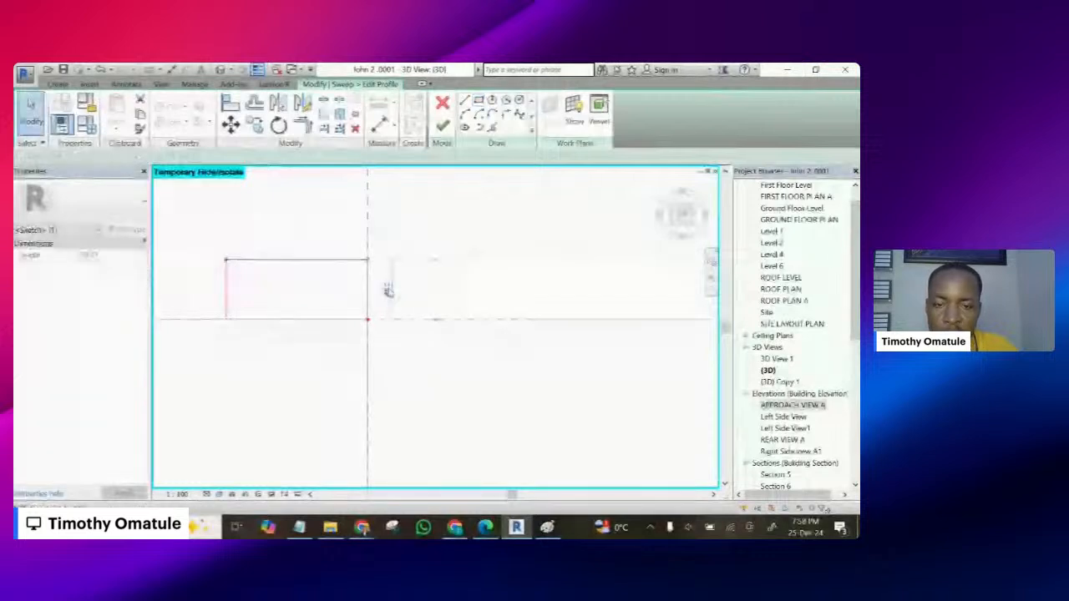
click(388, 290)
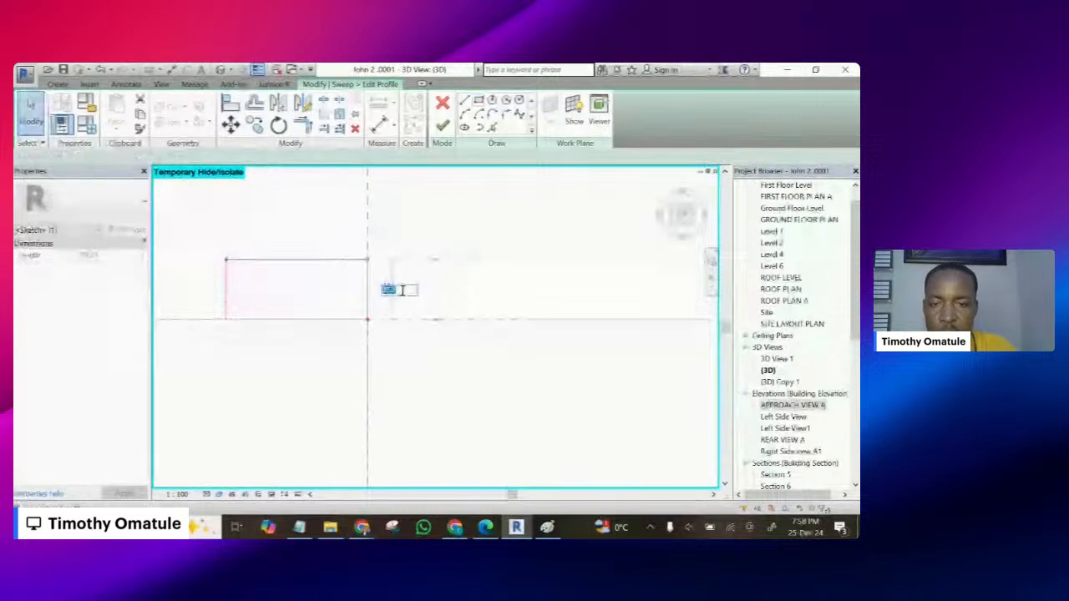
text(1000)
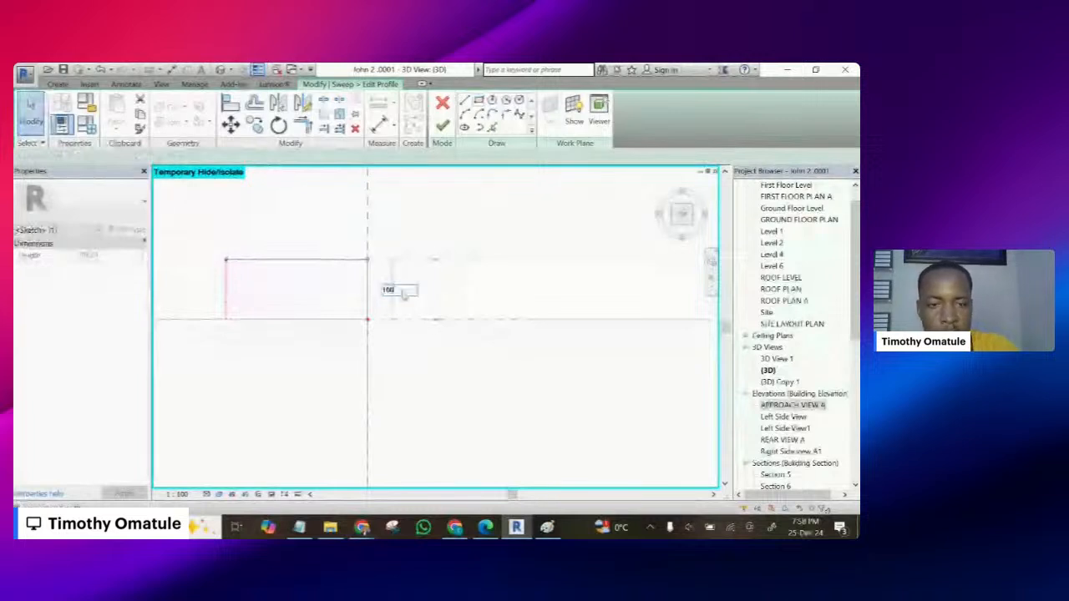
key(Return)
click(445, 288)
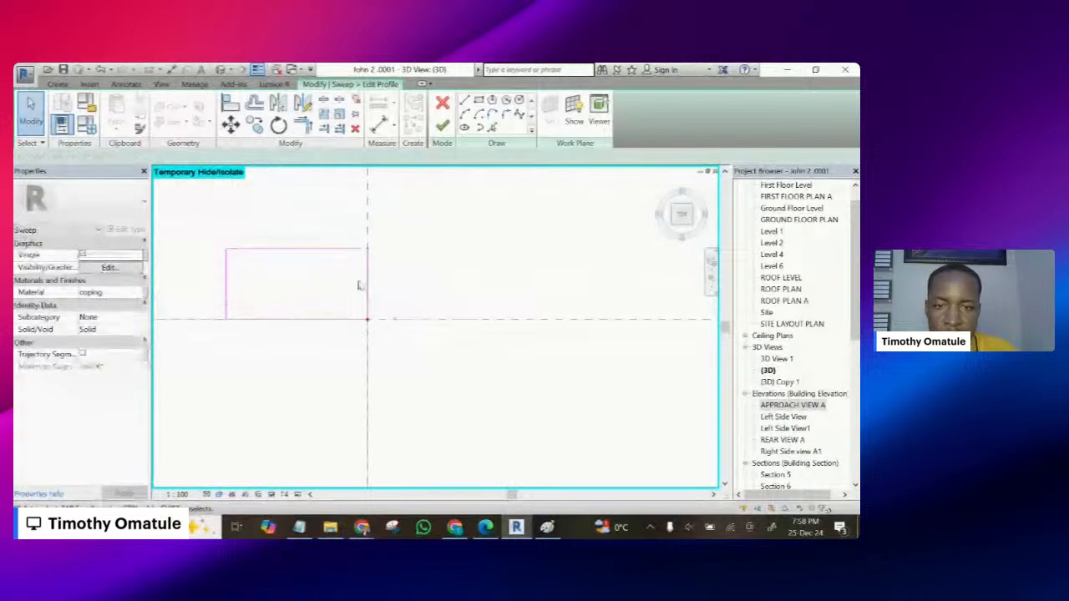
- Stretch the rectangle across the vertical reference plane to about 330 mm wide and dimension the moved edge from that plane
scroll(360, 278, down, 1)
drag(366, 287, 434, 297)
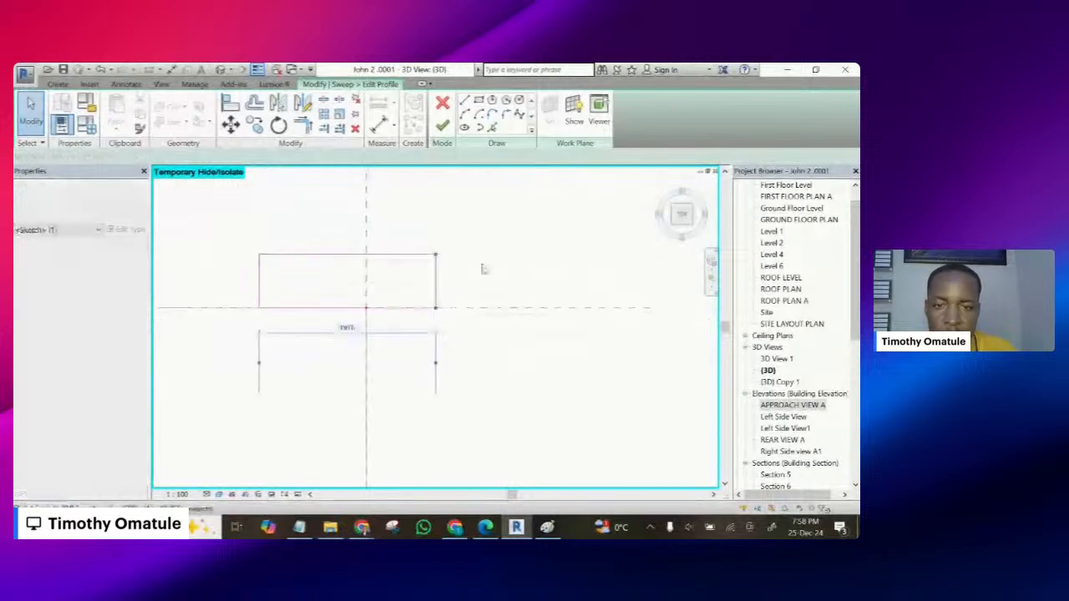
click(481, 266)
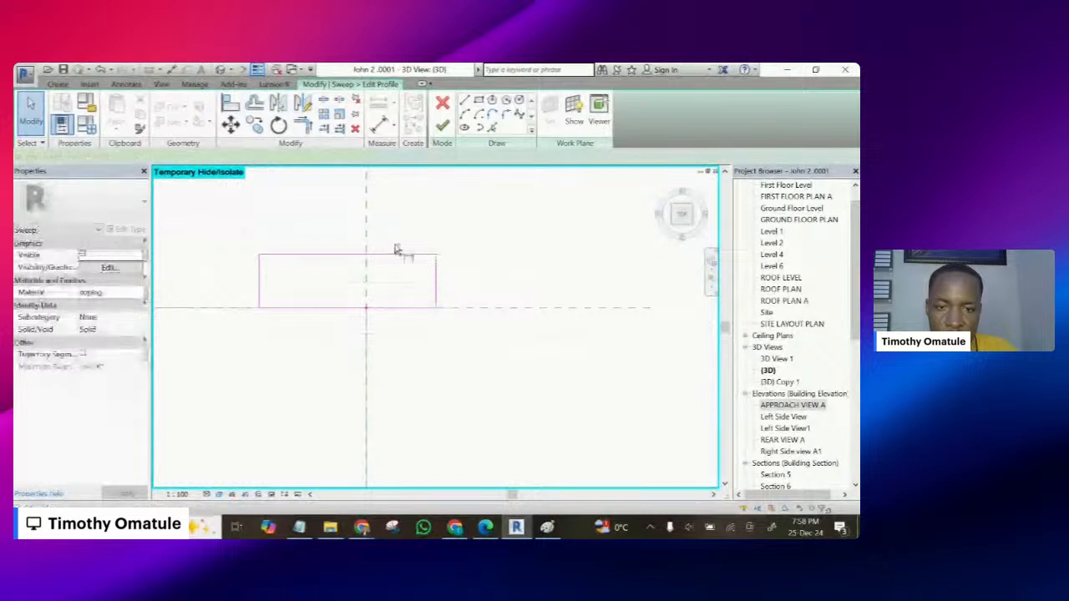
key(d)
key(i)
click(367, 230)
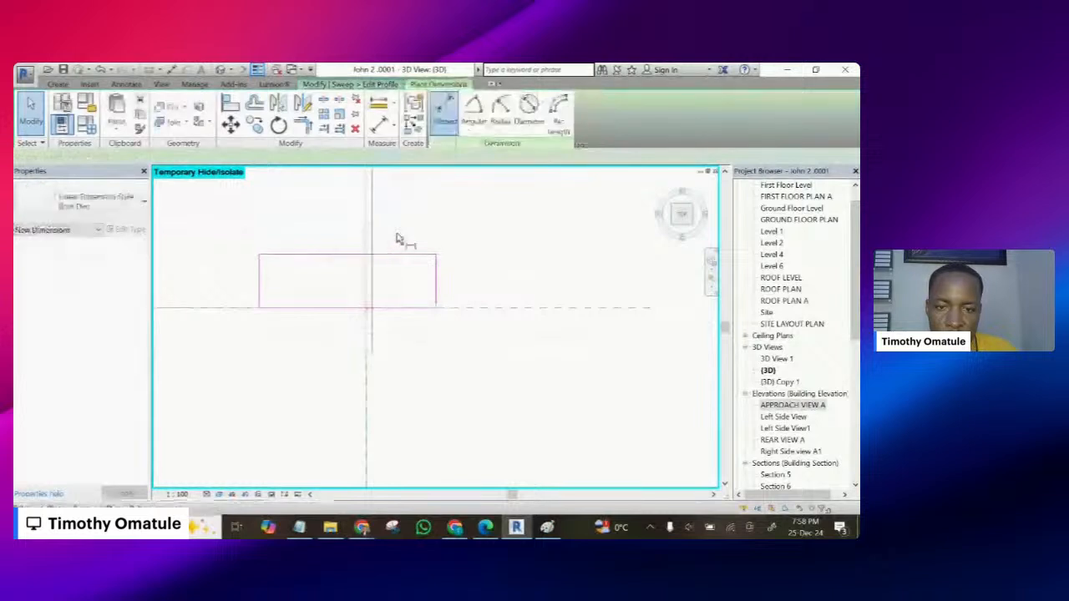
click(436, 280)
scroll(489, 334, down, 3)
click(513, 226)
key(Escape)
key(Escape)
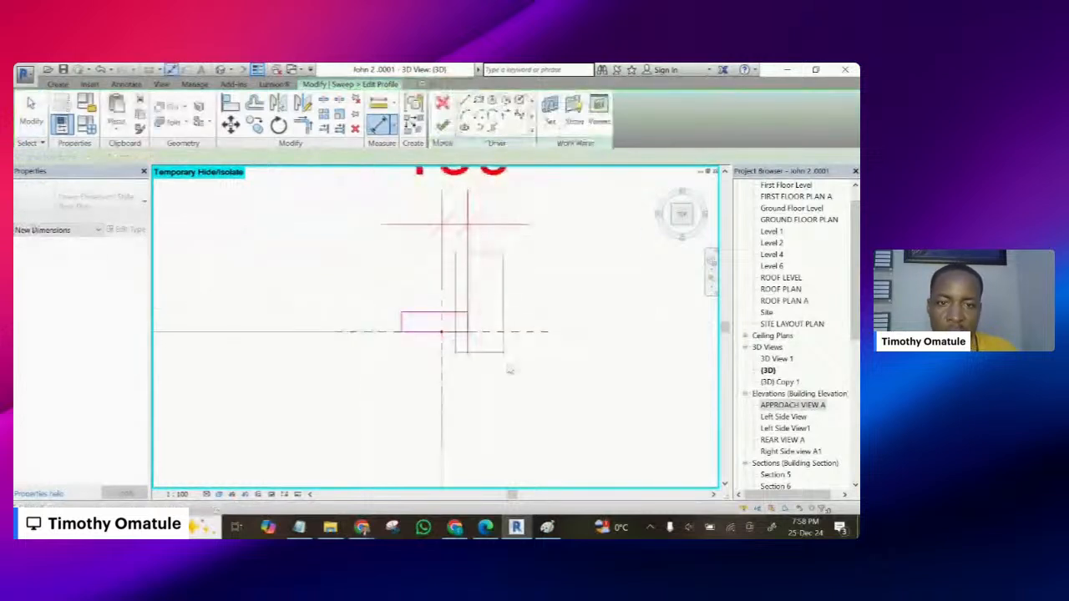
- Set the distance between the vertical reference plane and the rectangle's right edge to 100 mm
scroll(514, 386, down, 3)
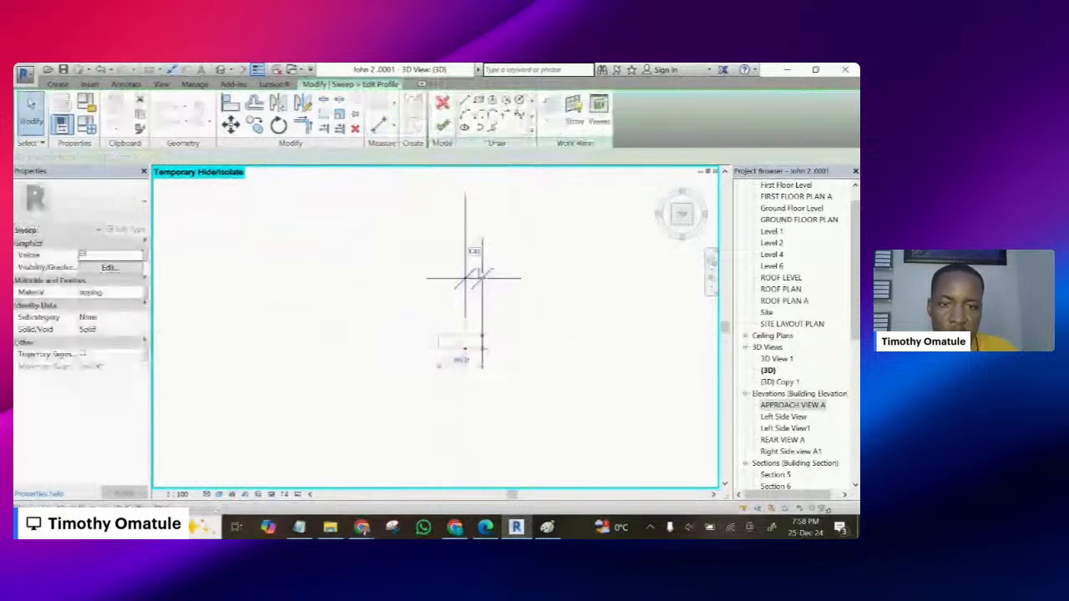
click(476, 259)
text(100)
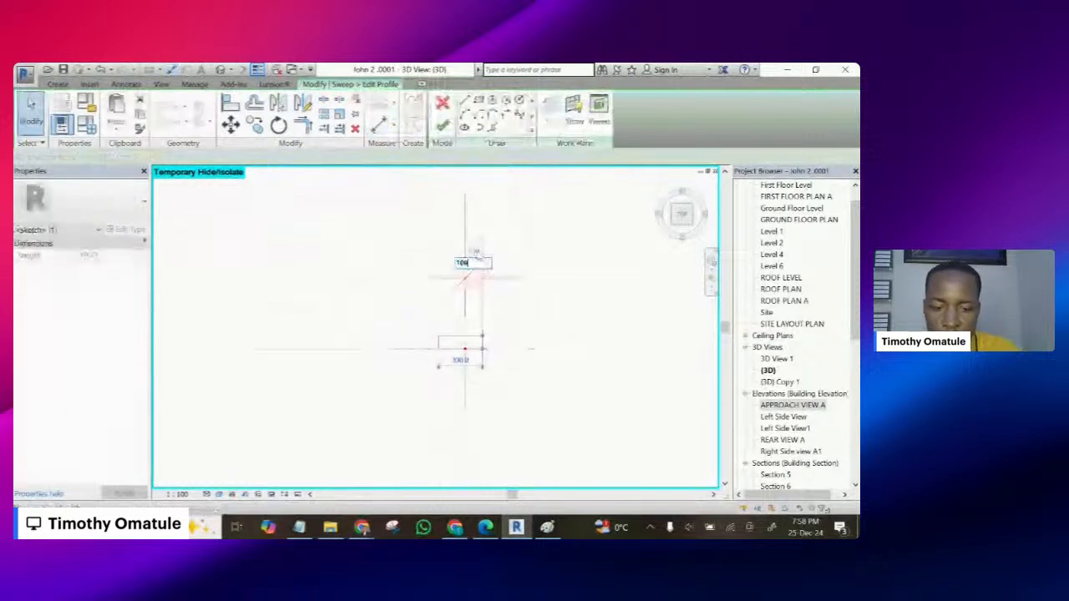
key(Return)
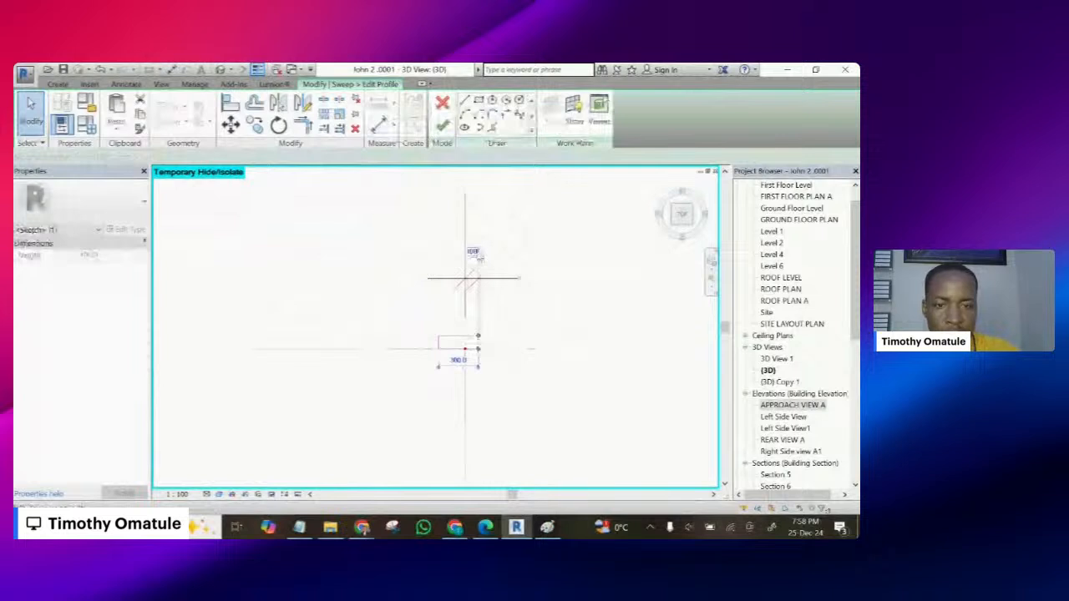
click(532, 309)
- Add an aligned dimension between the rectangle's left edge and the vertical reference plane
scroll(482, 382, up, 2)
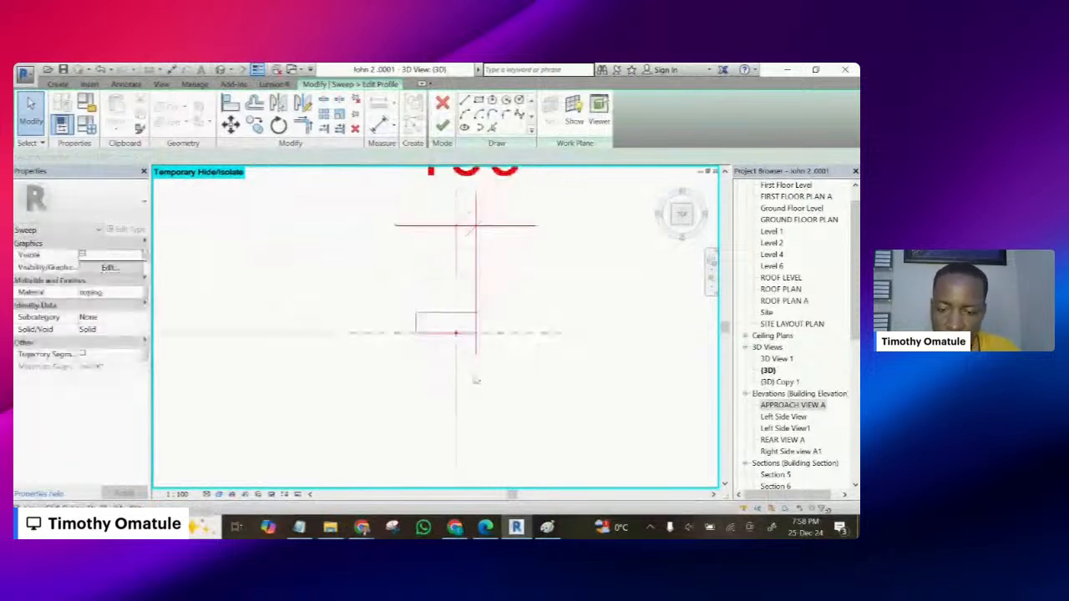
key(d)
key(i)
scroll(428, 327, up, 2)
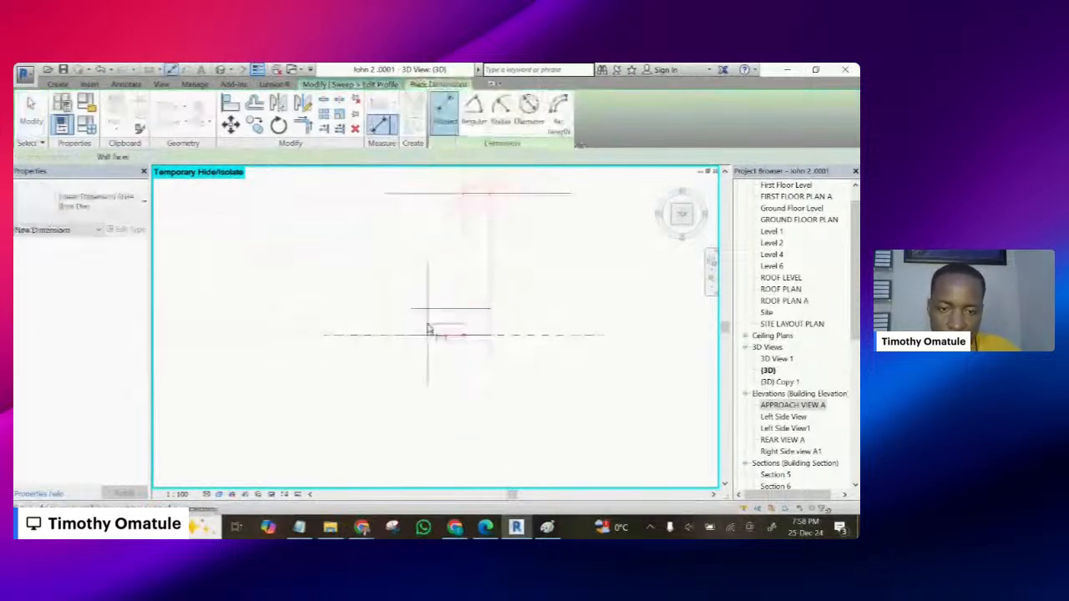
click(409, 324)
scroll(389, 336, down, 2)
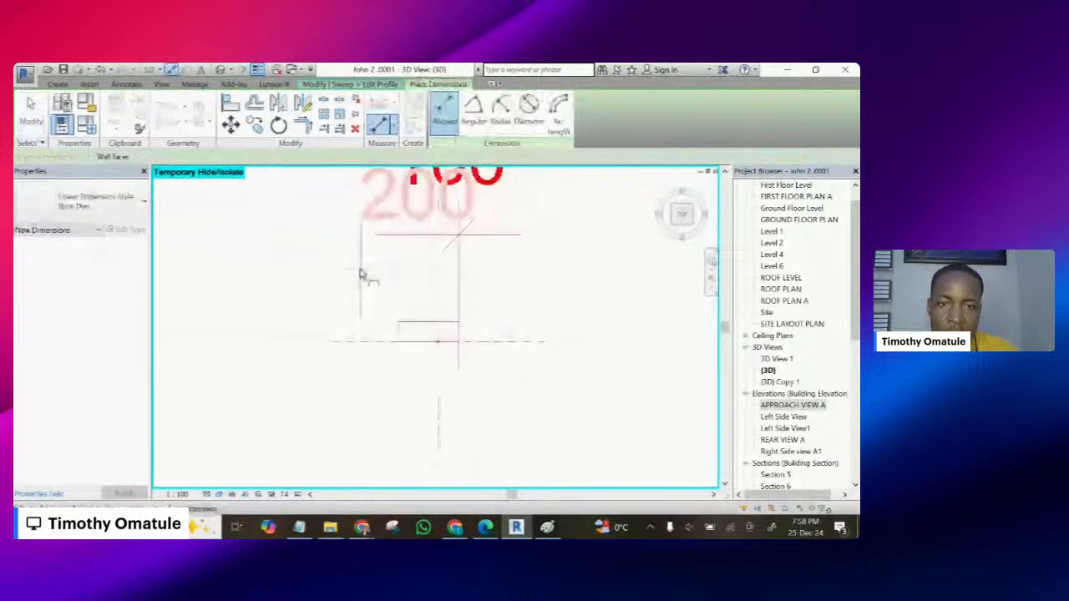
click(358, 269)
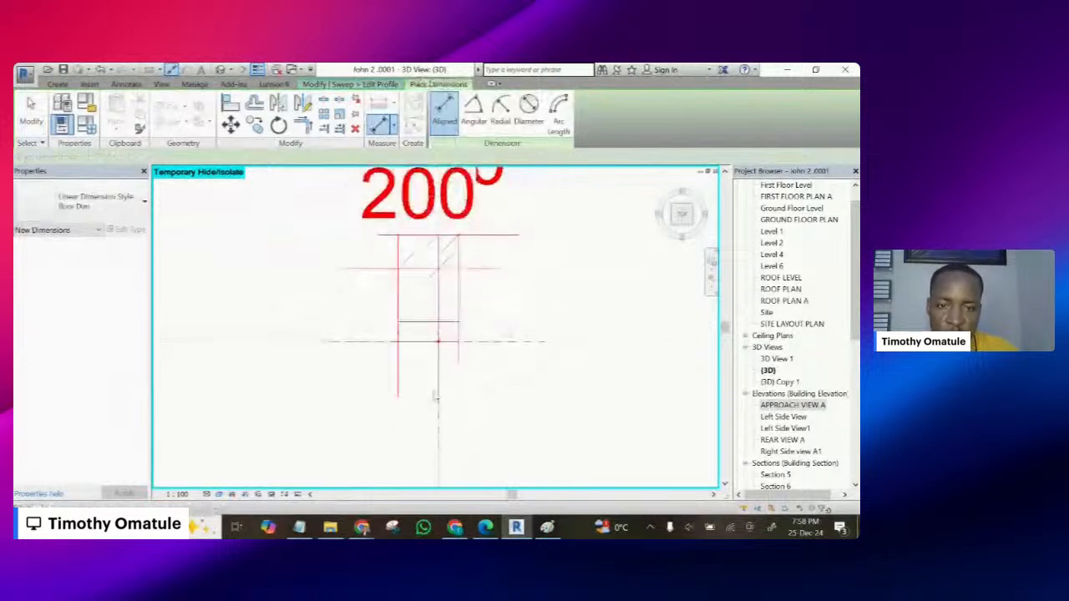
key(Escape)
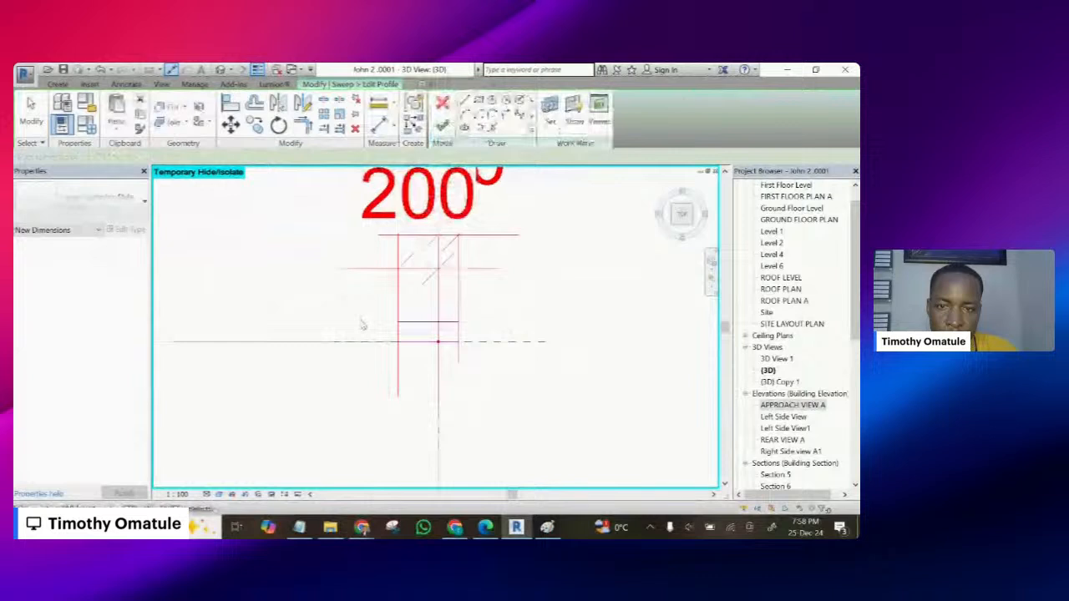
- Set the distance between the rectangle's left edge and the vertical reference plane to 225 mm
scroll(363, 325, down, 4)
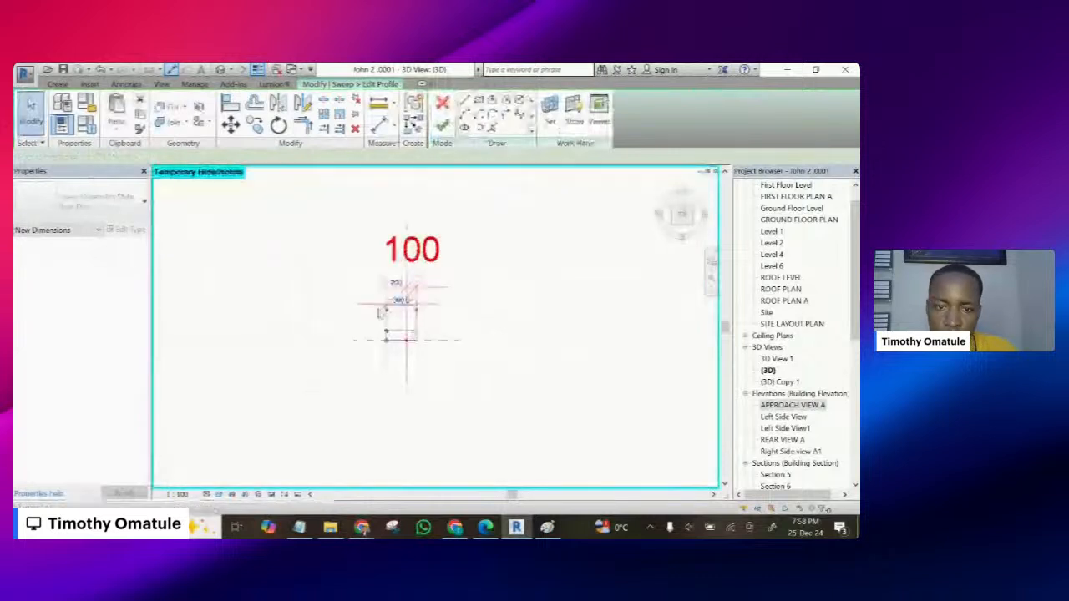
scroll(367, 299, up, 3)
scroll(359, 250, down, 1)
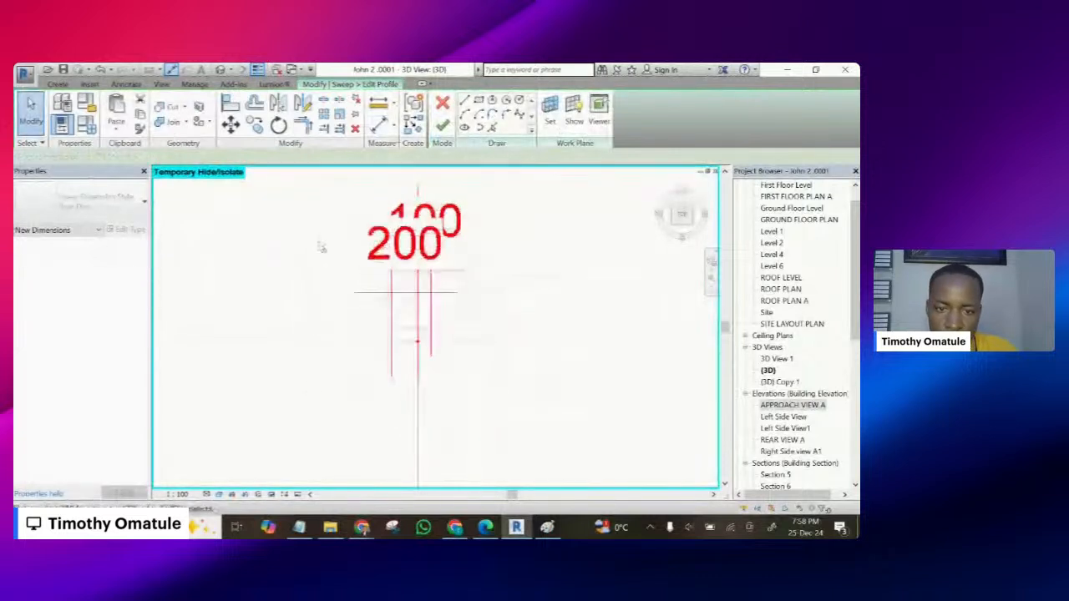
drag(308, 232, 409, 395)
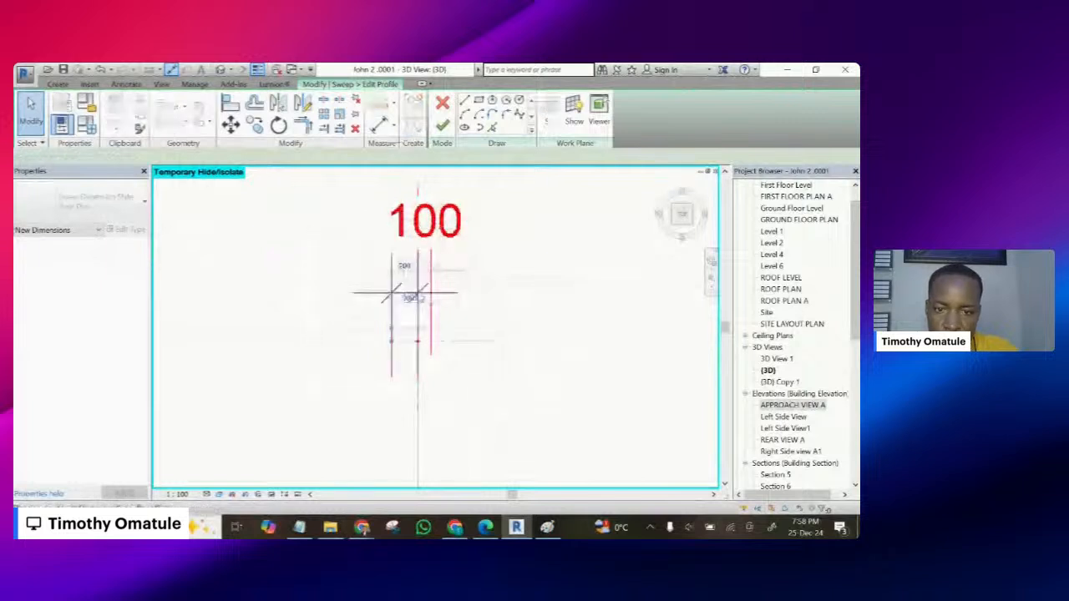
click(405, 268)
text(2)
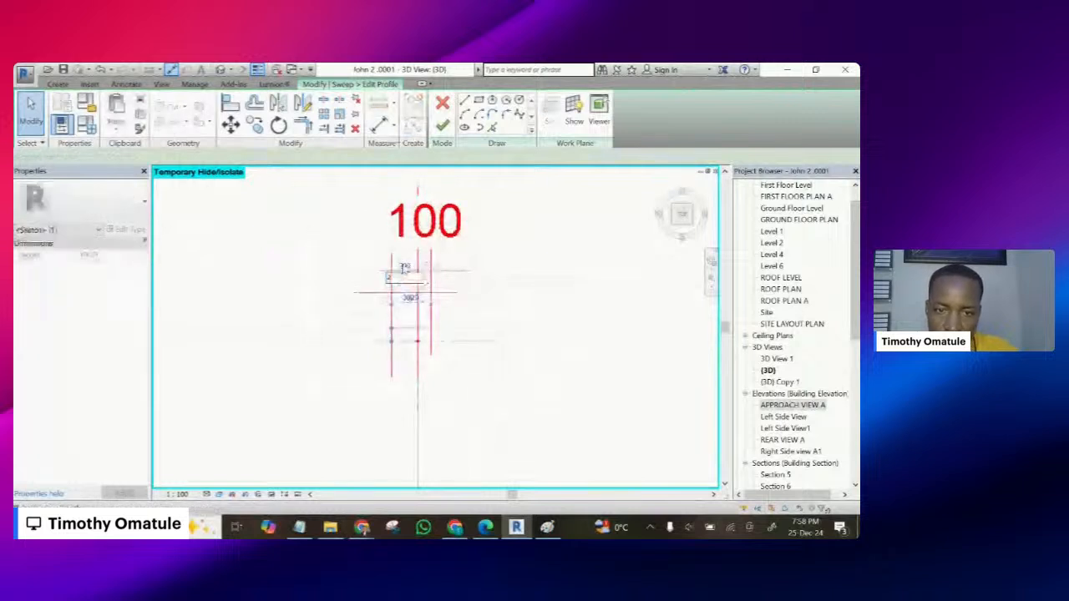
text(25)
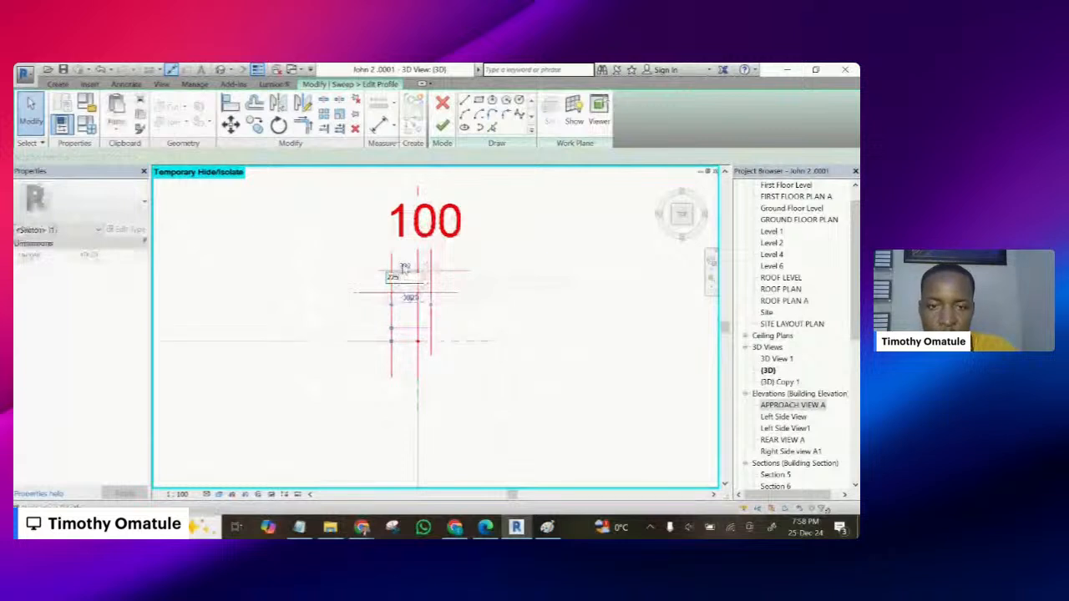
key(Return)
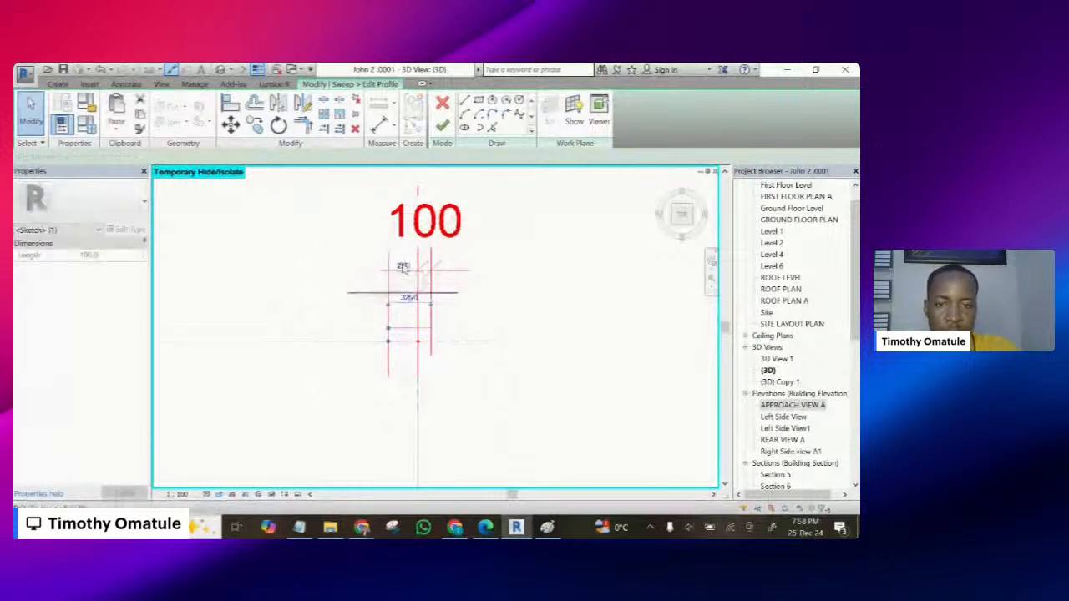
click(533, 278)
- Delete the 225 mm dimension from the profile sketch
scroll(467, 288, up, 3)
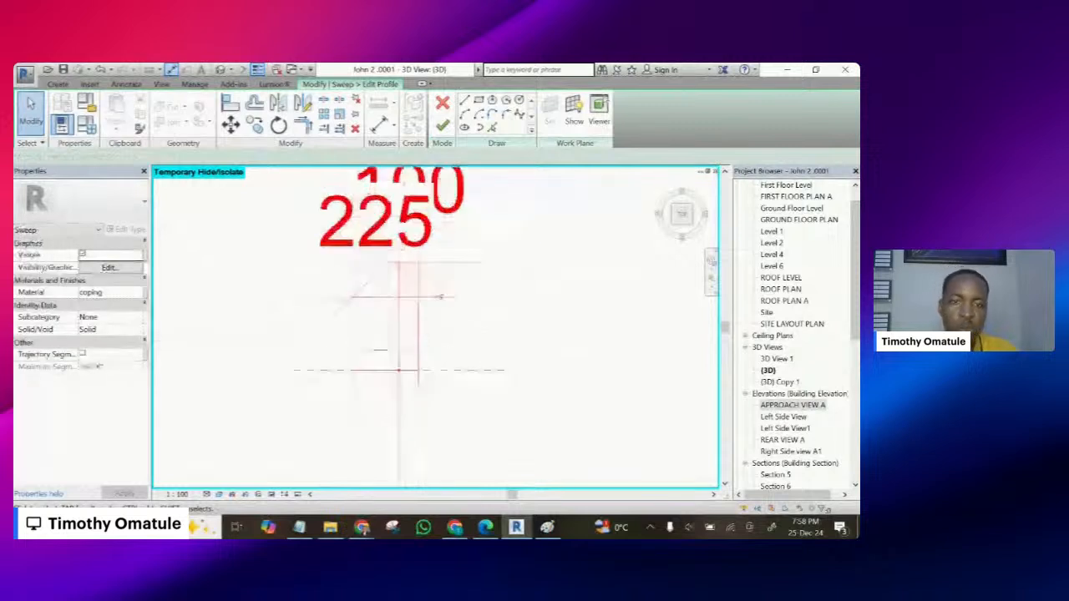
scroll(469, 293, down, 2)
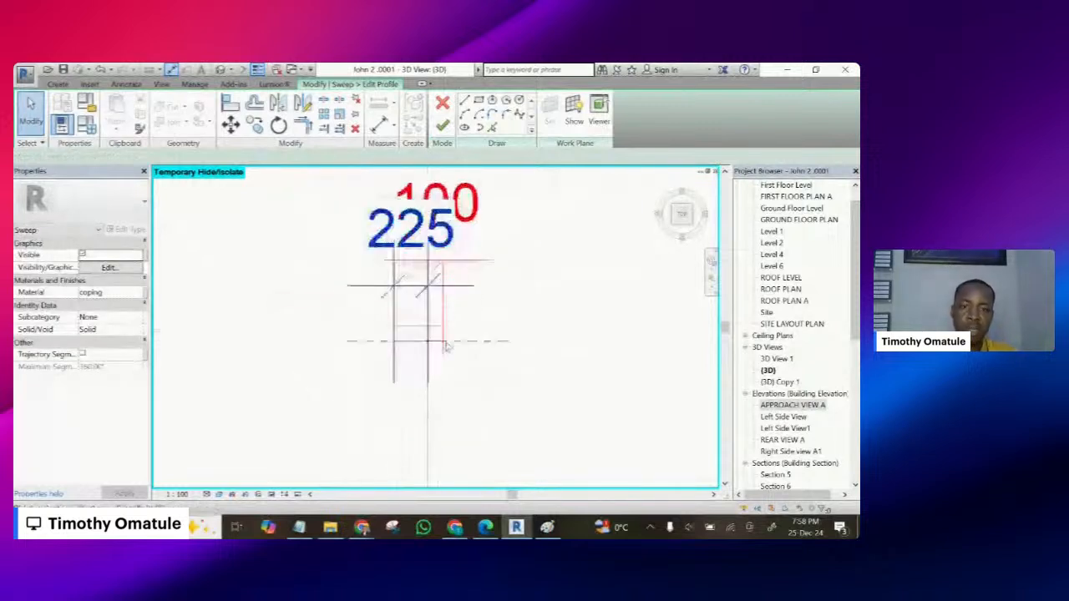
key(d)
key(i)
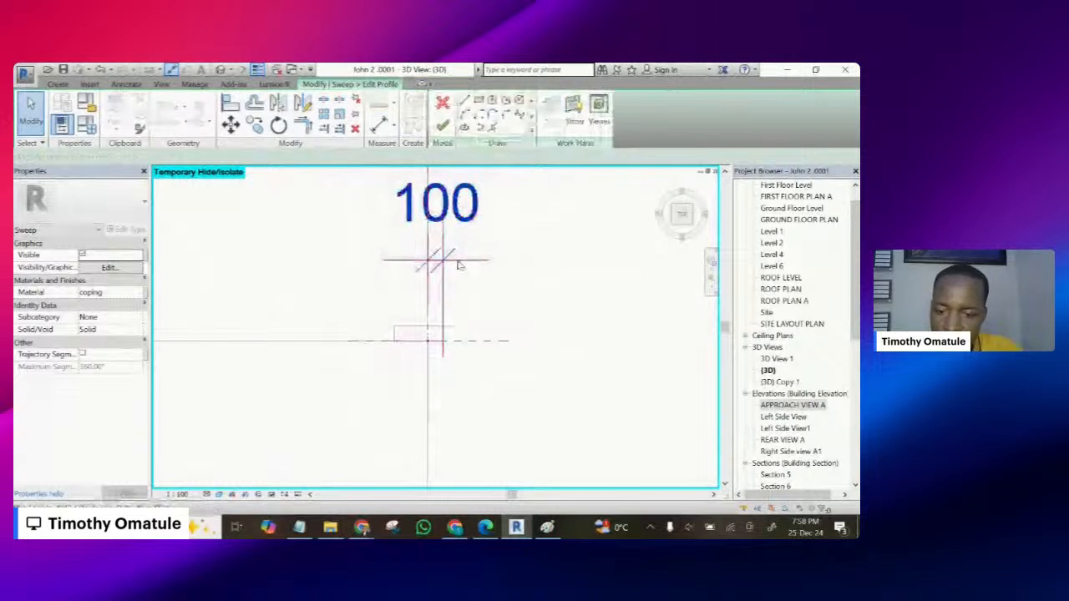
- Delete the remaining 100 mm dimension from the profile sketch and finish editing the sweep profile
key(Escape)
key(Escape)
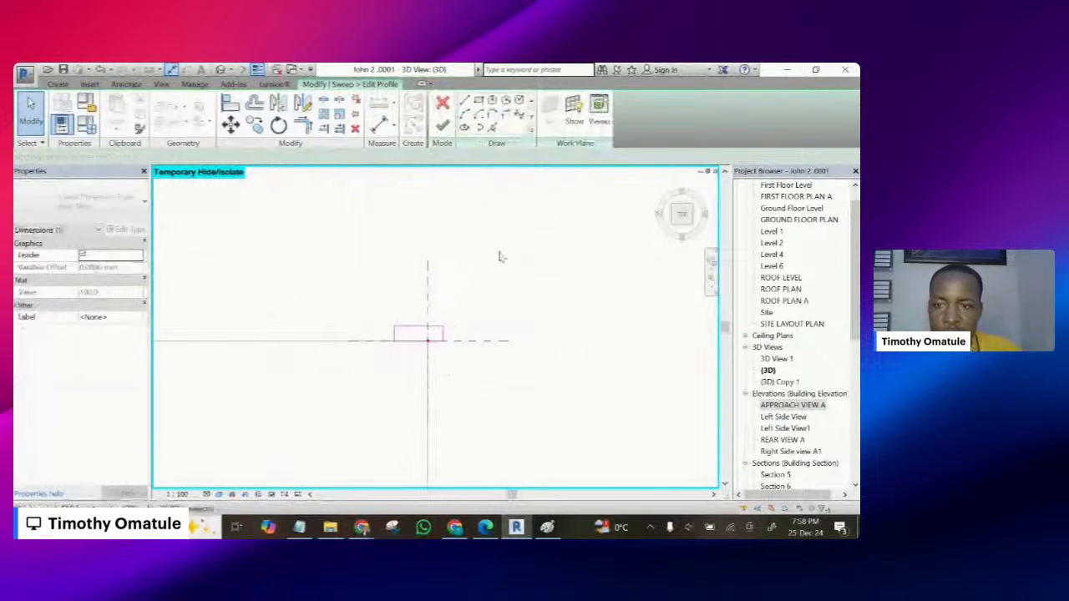
click(444, 125)
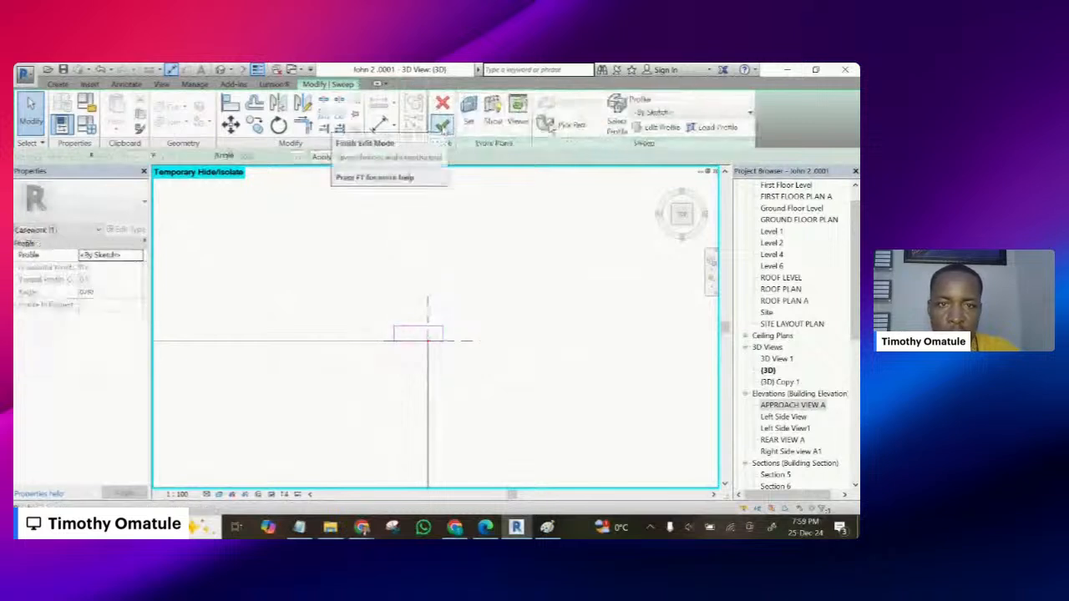
- Complete the sweep and finish the in-place casework model, dismissing the save reminder without saving
click(442, 125)
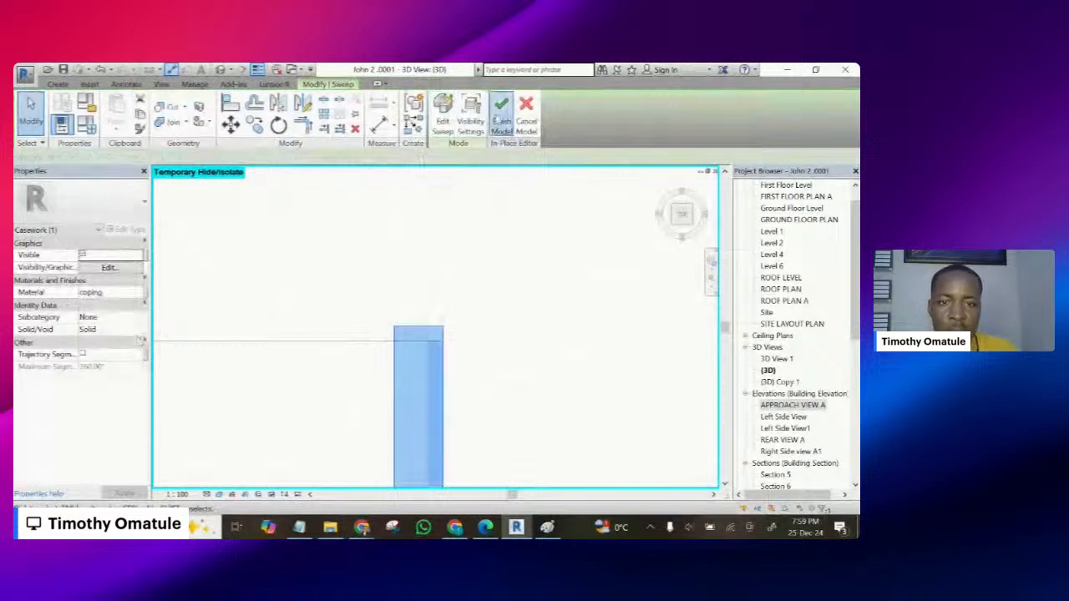
click(500, 116)
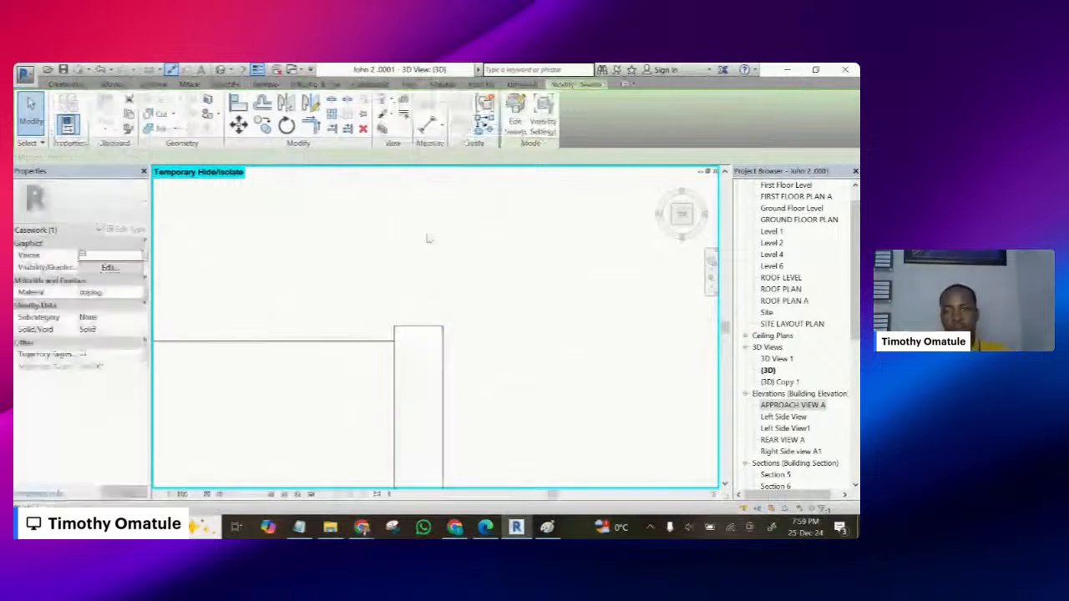
click(222, 70)
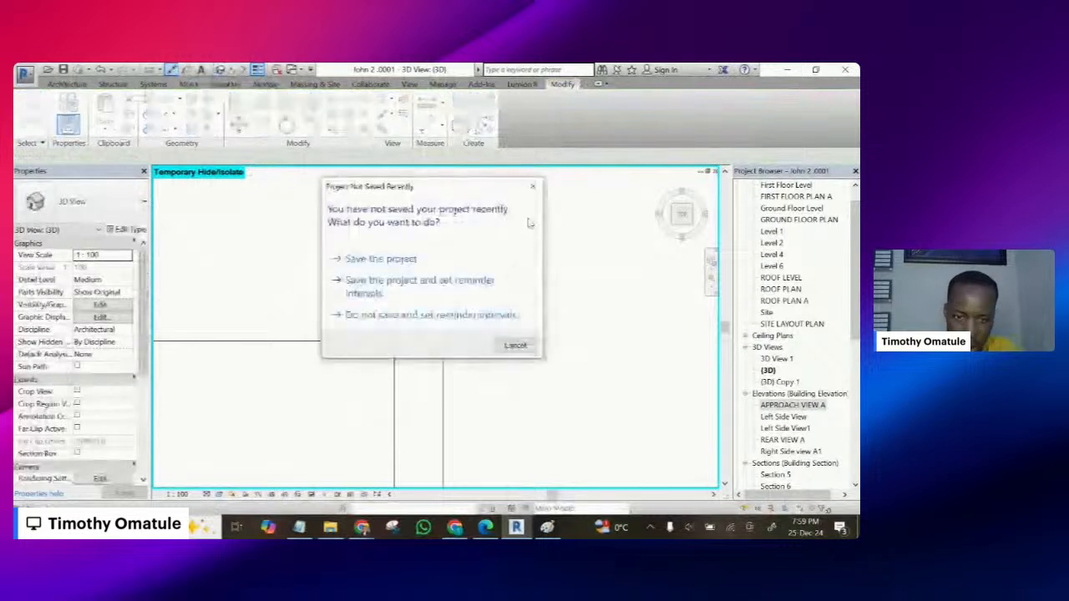
click(532, 191)
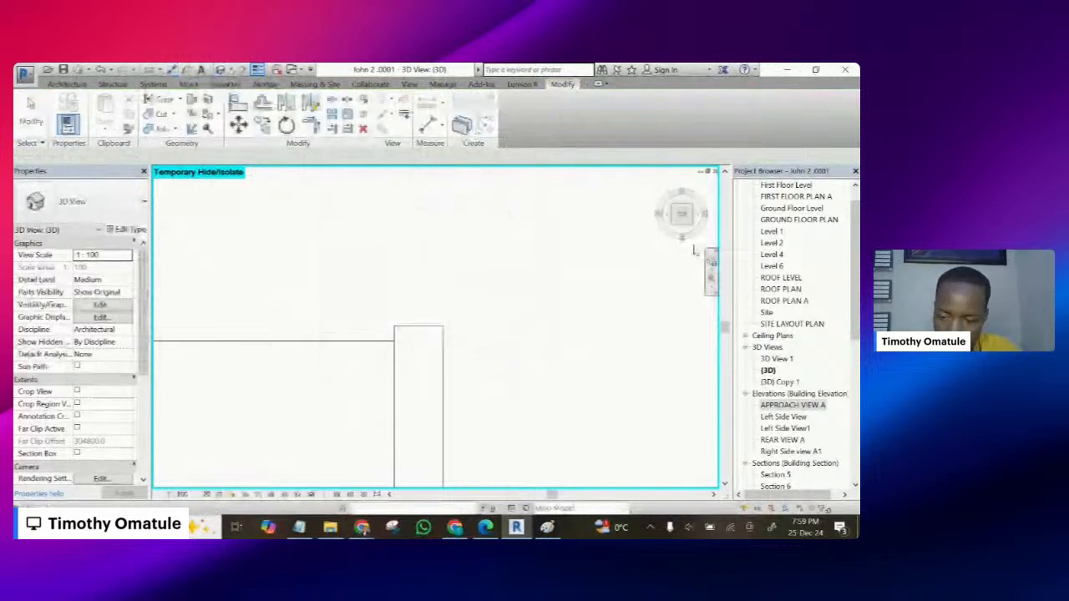
- Delete the temporary block enclosed by the new moulding, keeping only the swept frame
click(679, 224)
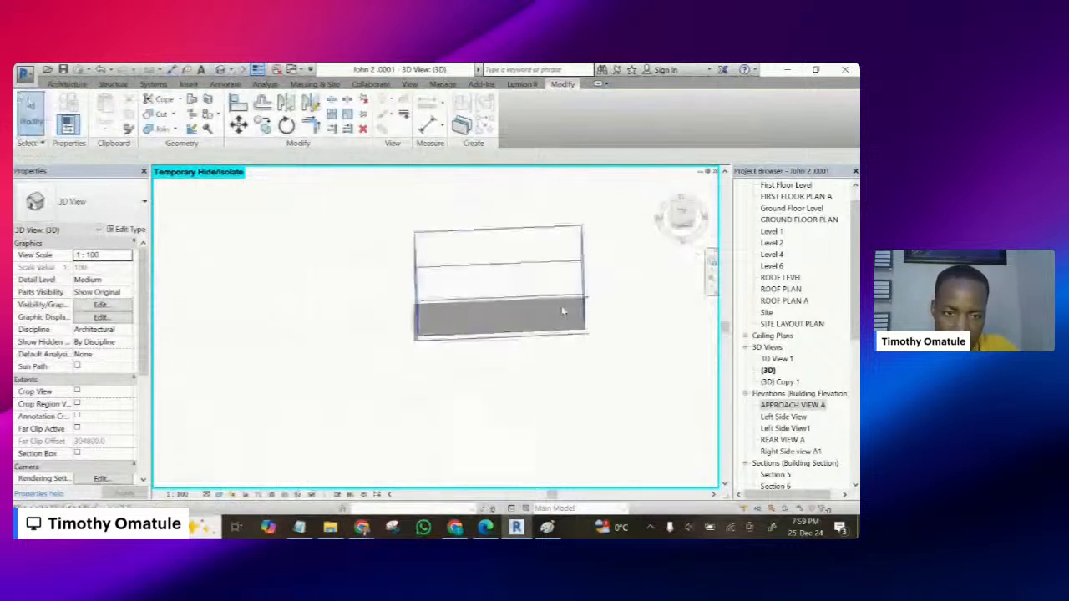
shift+middle_drag(562, 311, 290, 303)
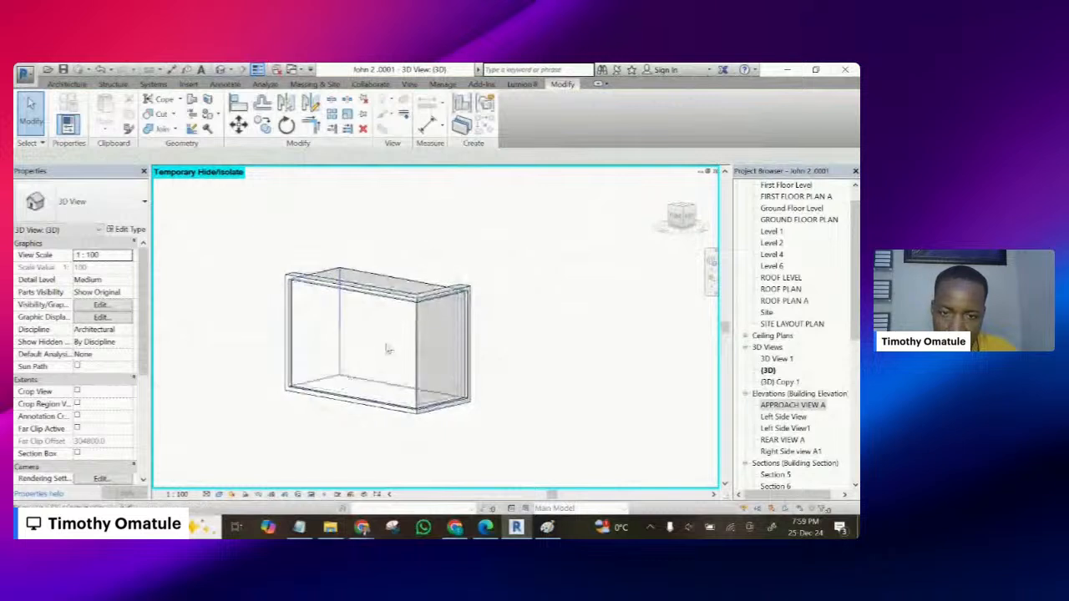
shift+middle_drag(388, 351, 472, 287)
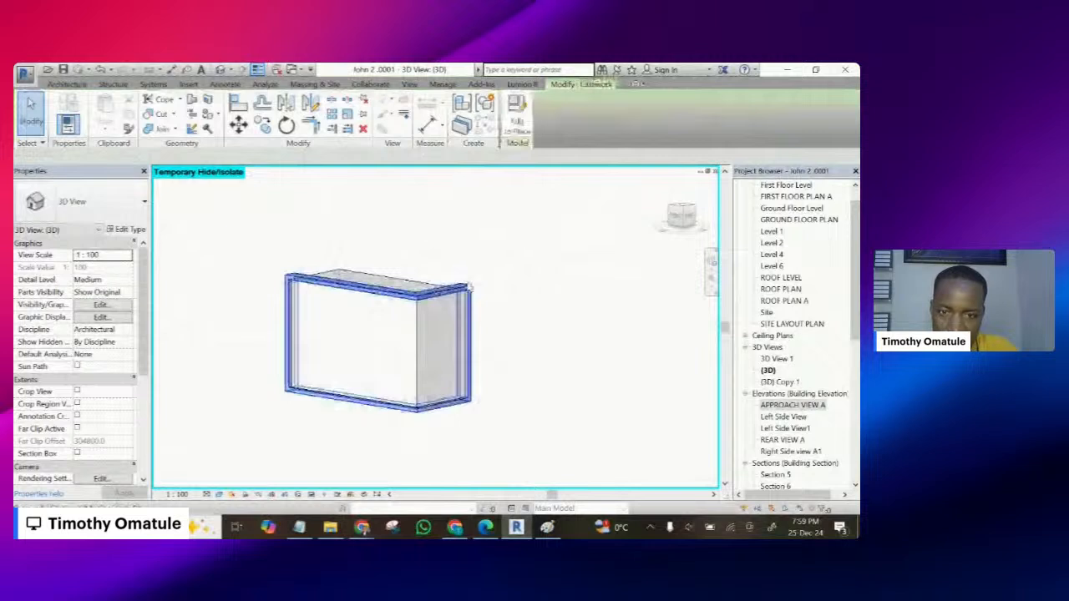
click(423, 321)
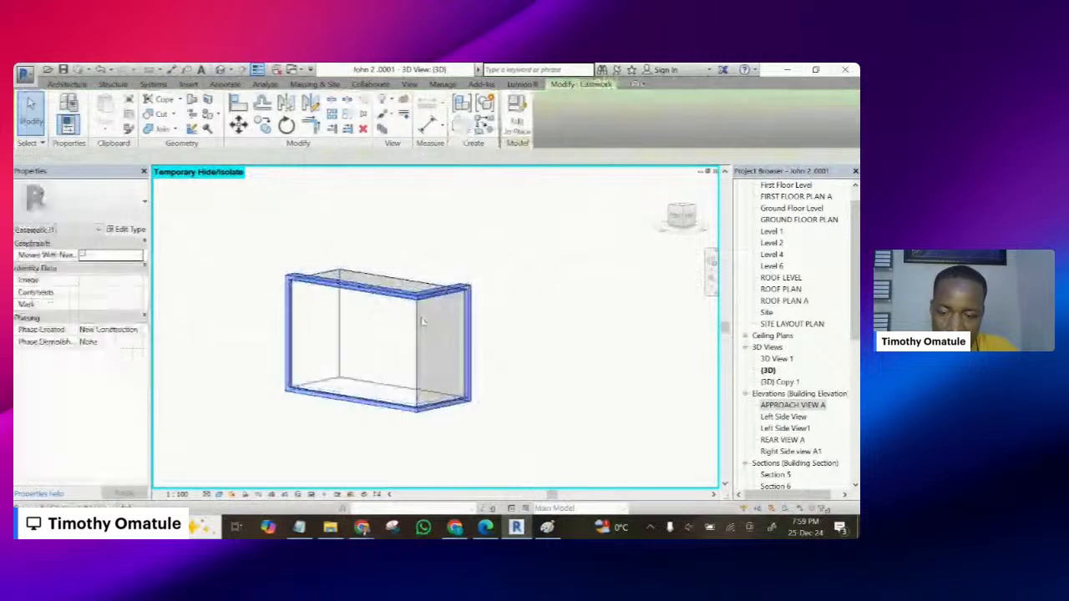
click(402, 338)
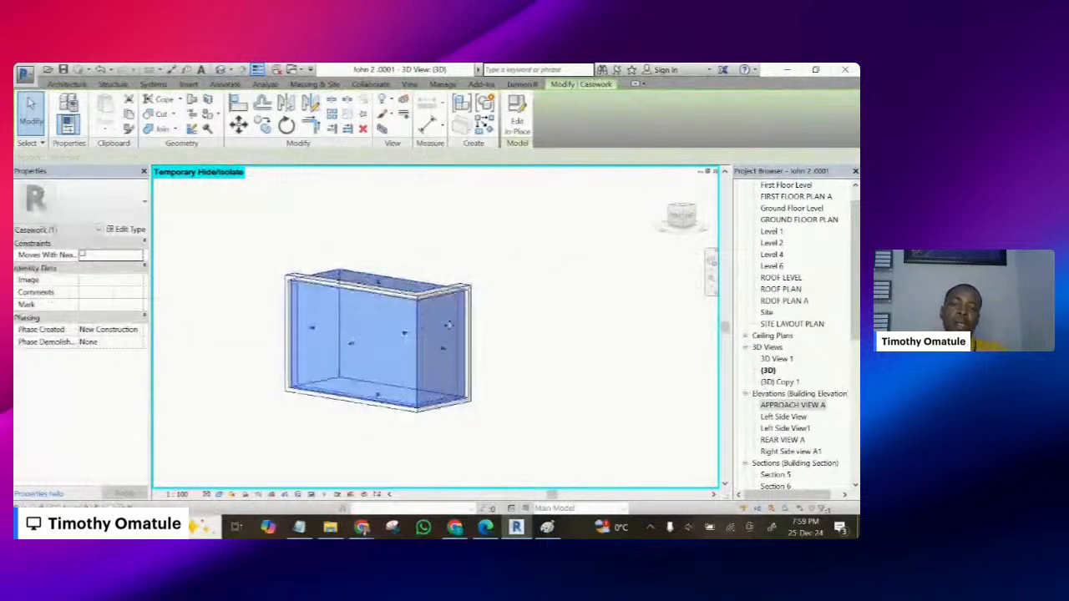
click(486, 257)
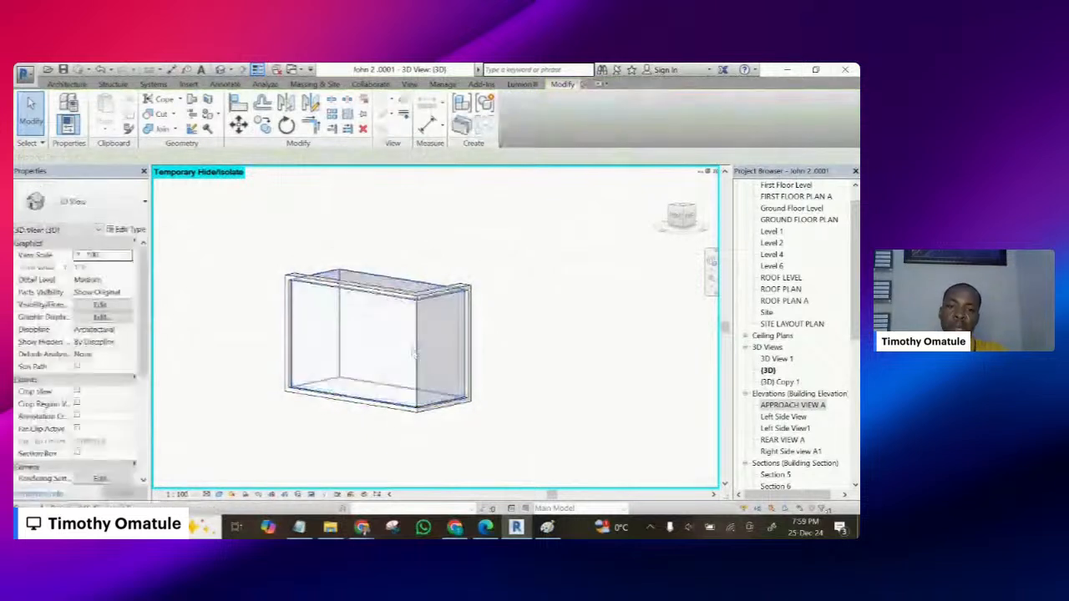
click(435, 314)
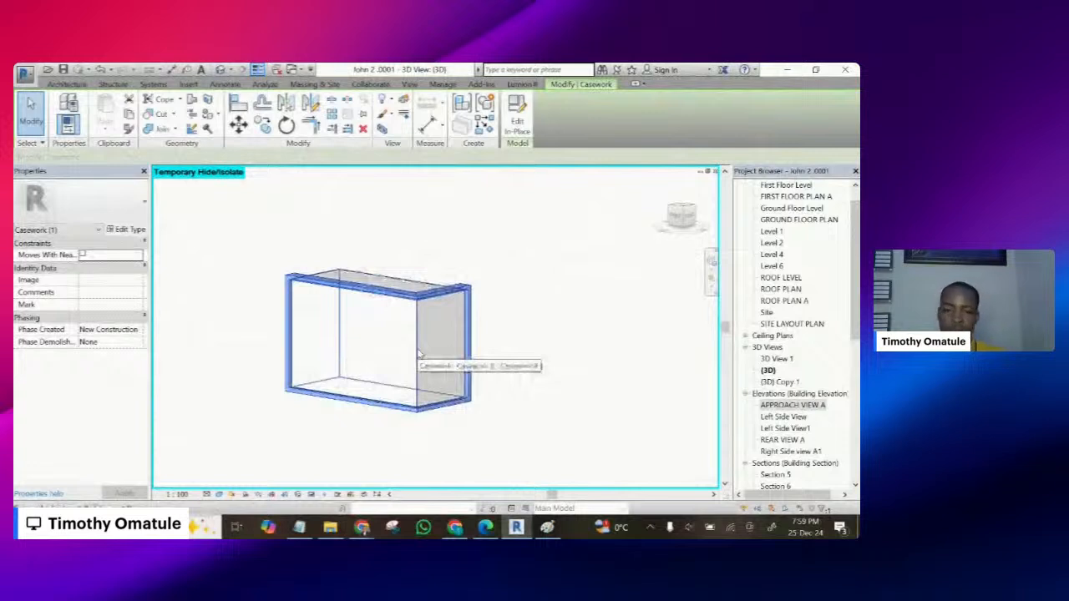
click(534, 317)
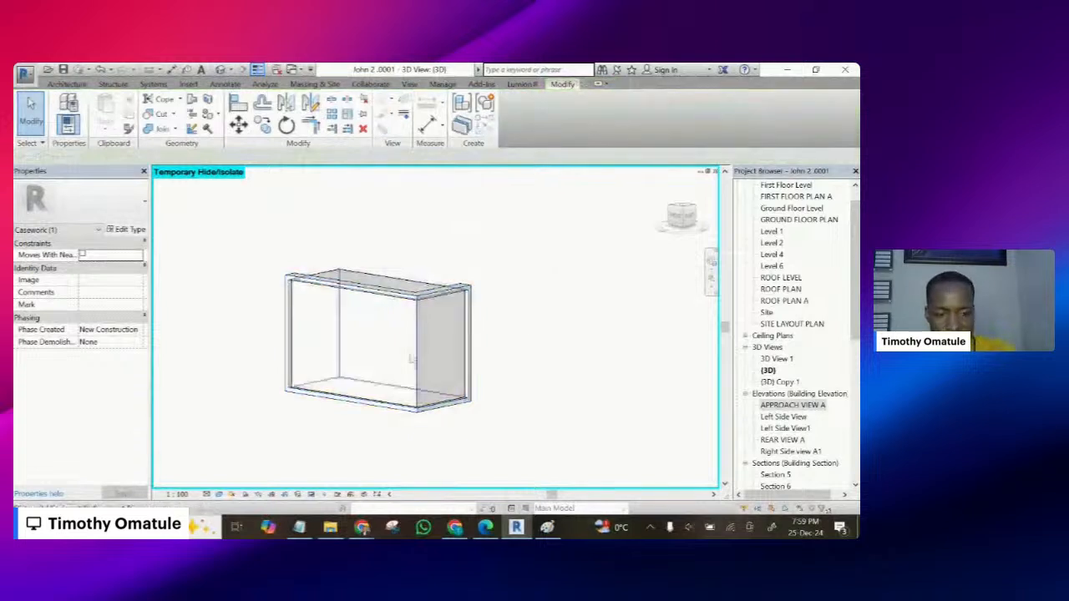
click(412, 359)
key(Escape)
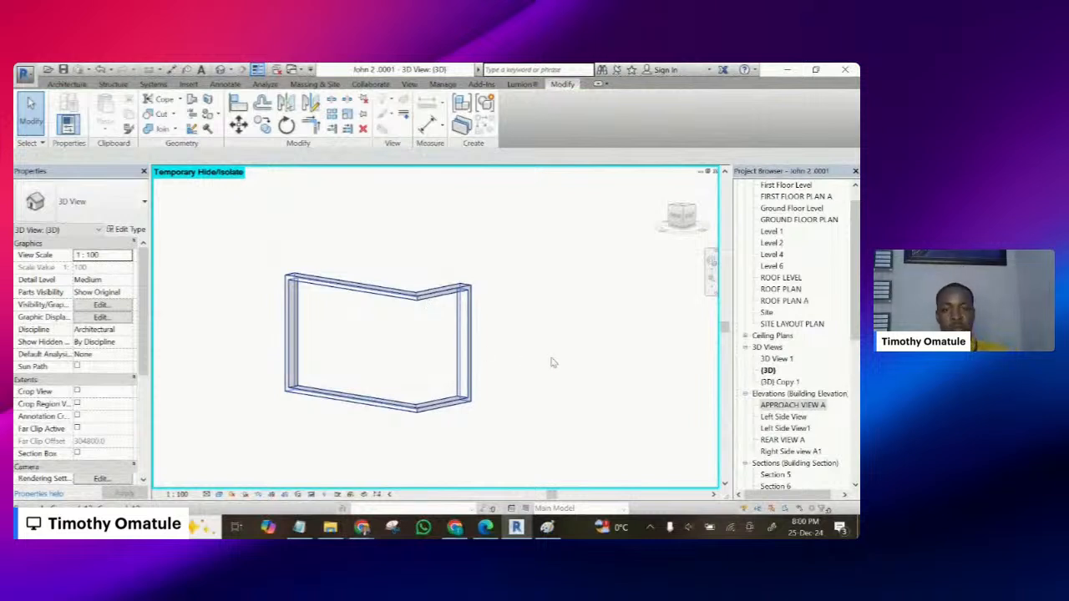
- Reset the temporary hide/isolate so the whole building is shown with the moulding around the corner balcony
shift+middle_drag(411, 309, 428, 299)
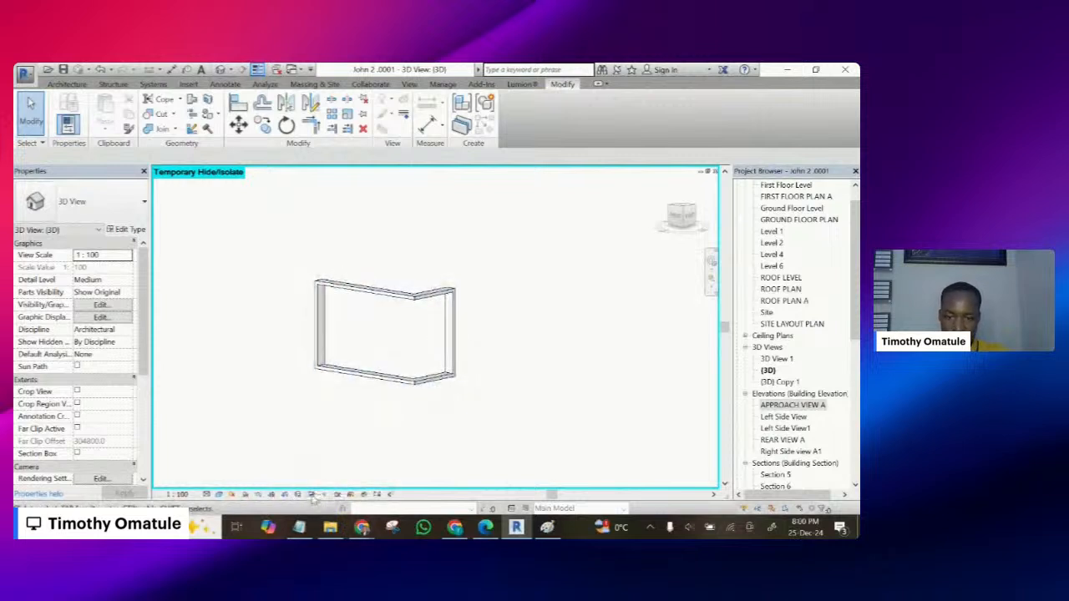
click(311, 494)
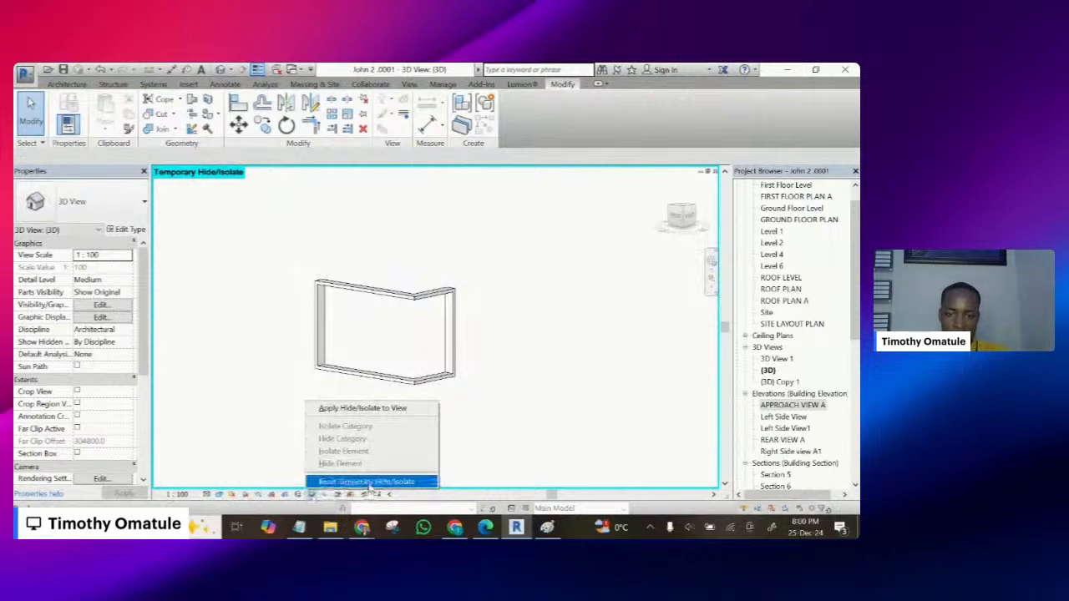
click(370, 482)
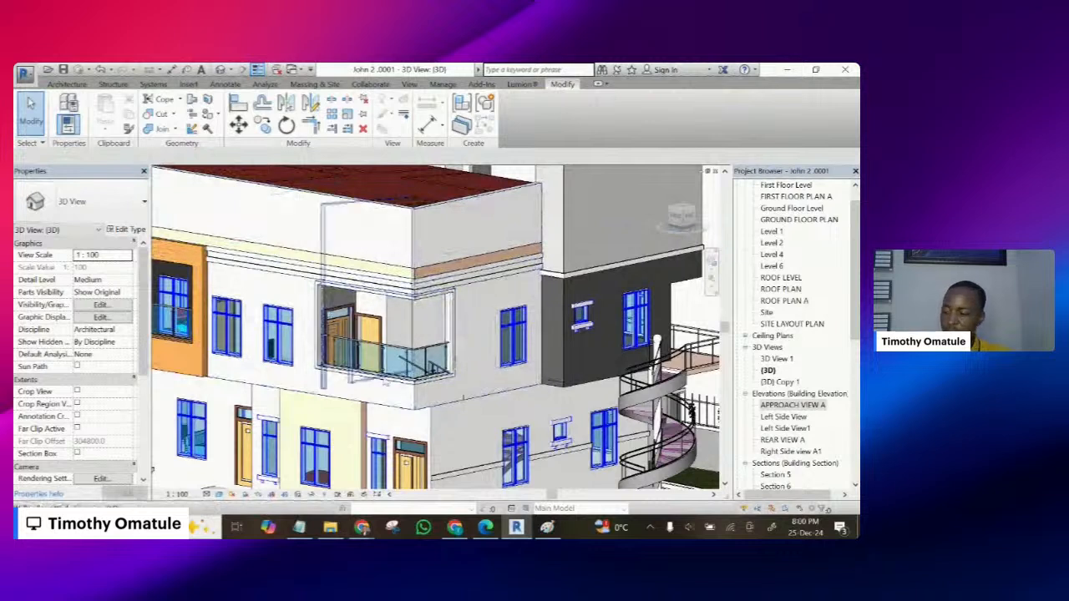
mouse_move(475, 523)
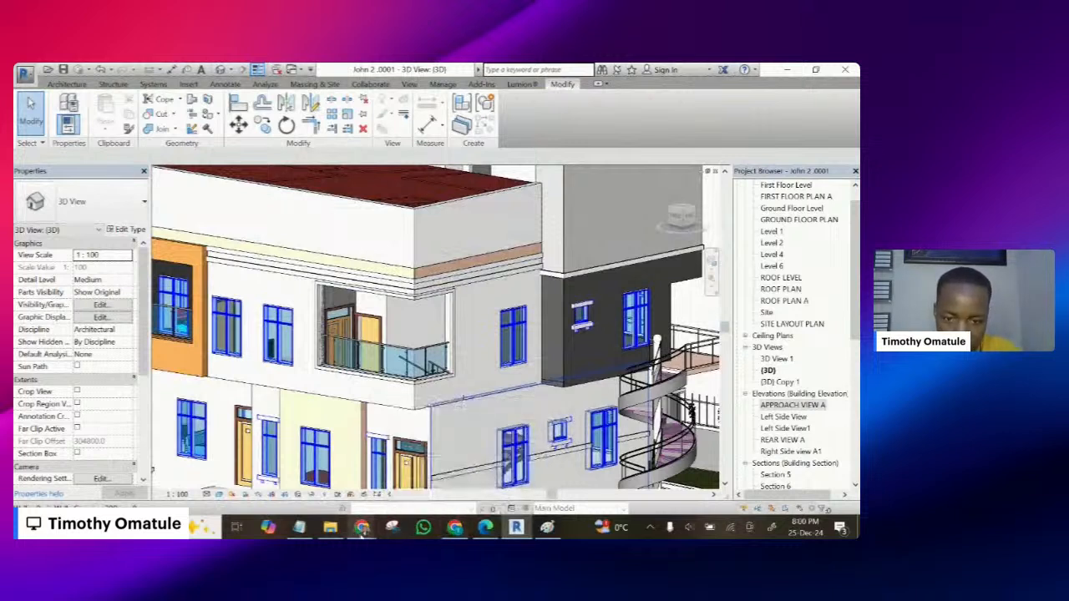
mouse_move(360, 528)
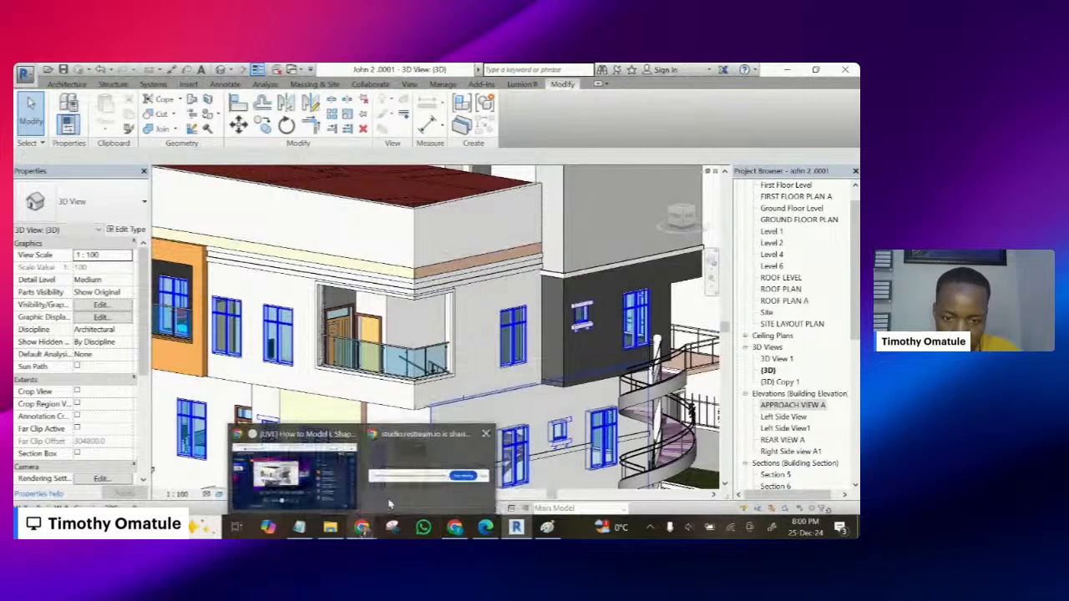